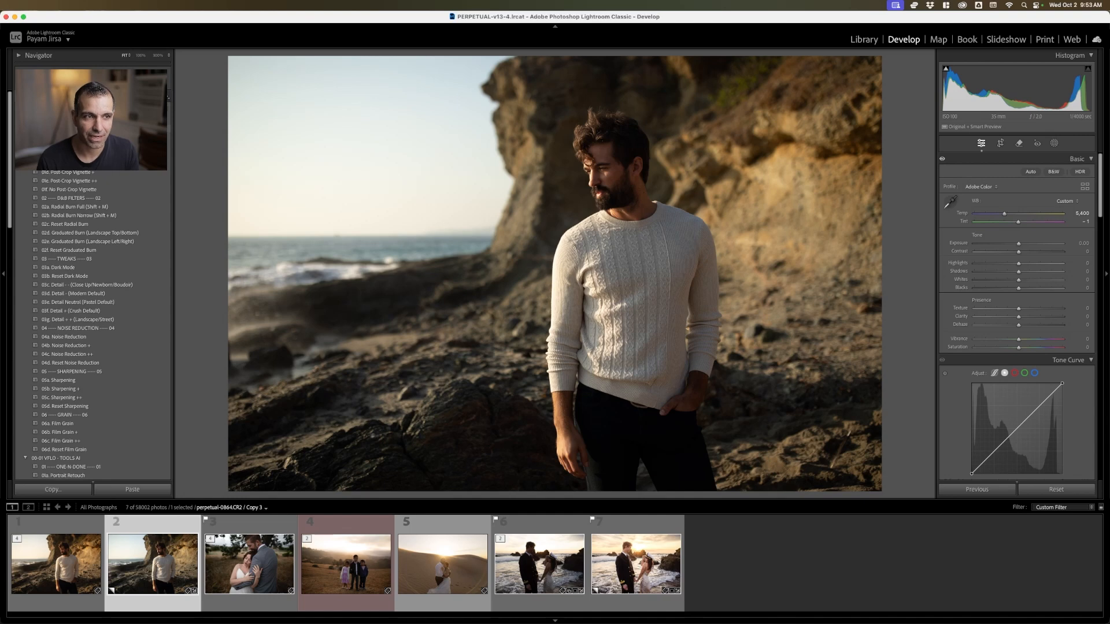
# Try the VFLO Modern Hard Light (Open Sun) and Soft Light (Shade/Overcast) presets on the man's beach portrait
pyautogui.scroll(-10, 92, 323)
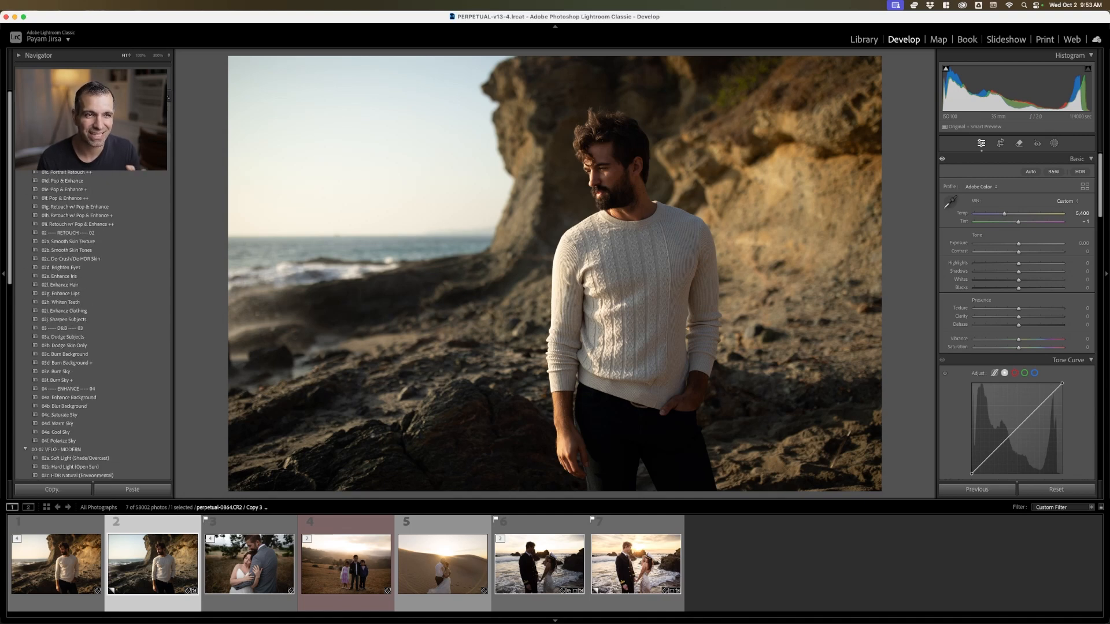
pyautogui.scroll(-10, 93, 323)
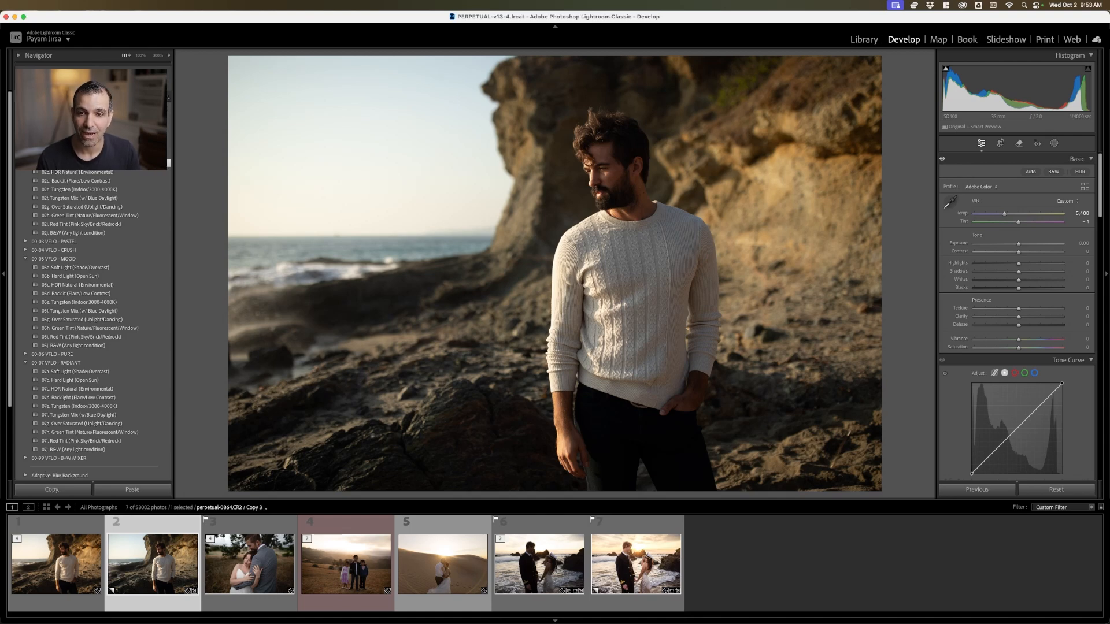
pyautogui.click(70, 163)
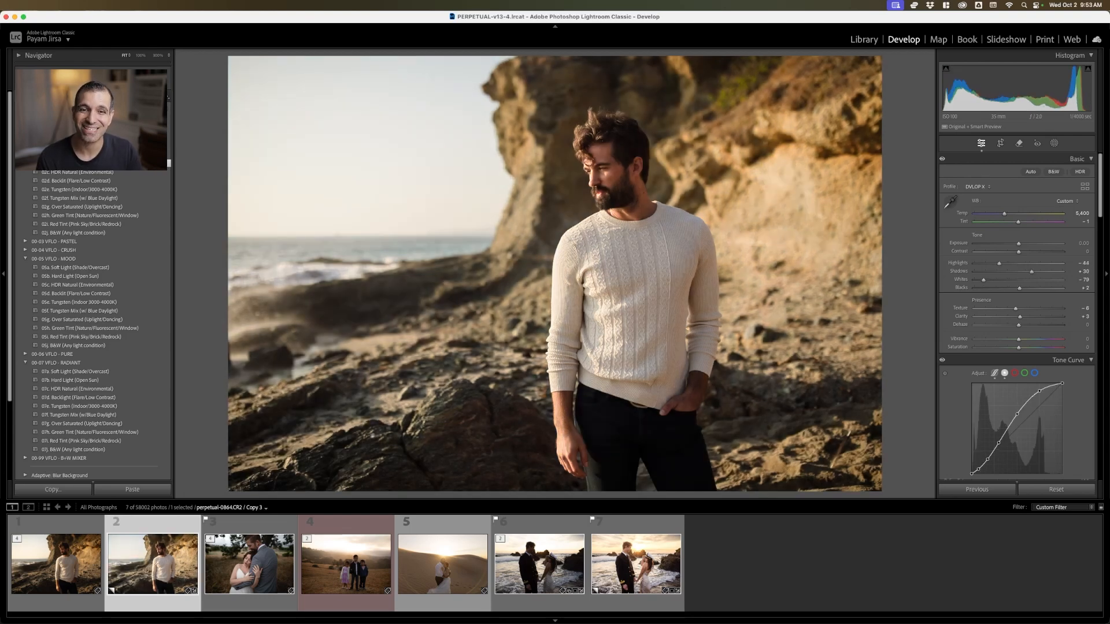
pyautogui.click(70, 163)
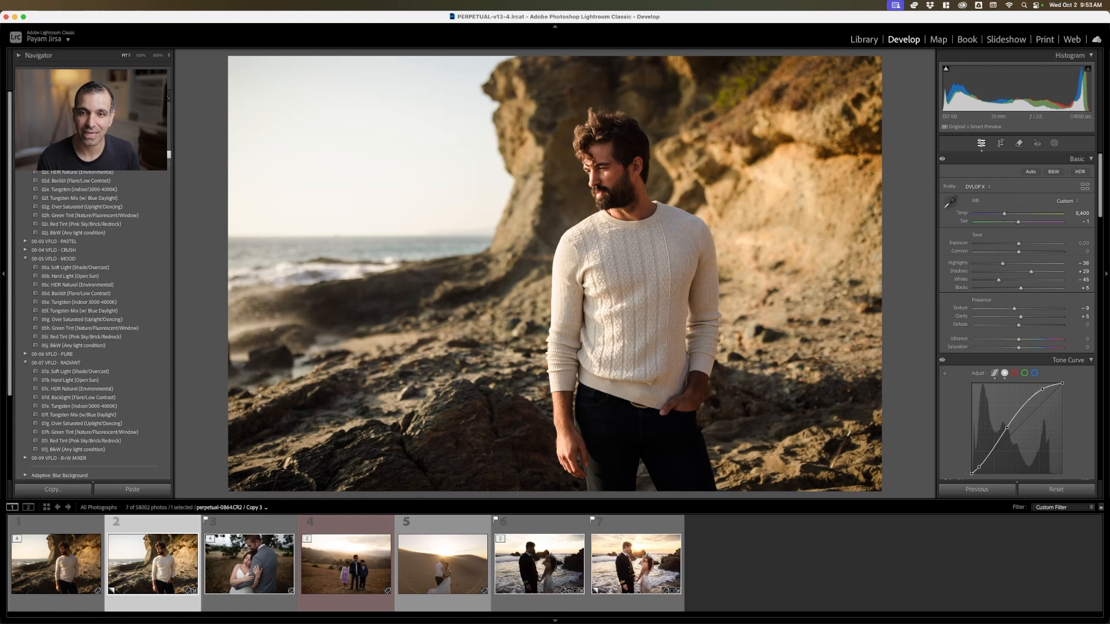
pyautogui.click(70, 163)
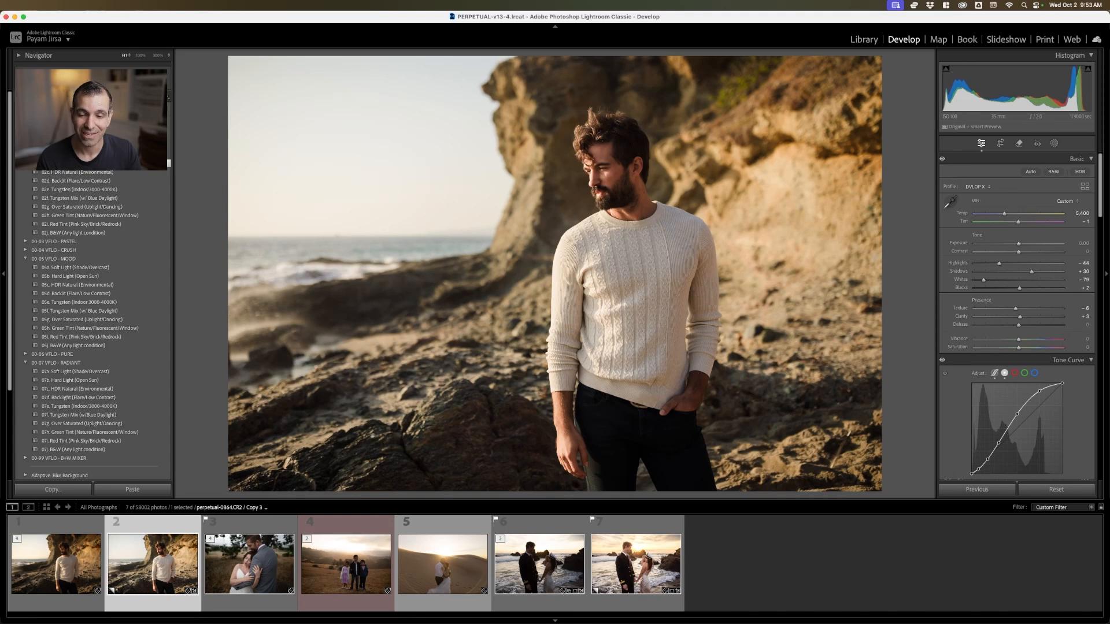
# Apply the Mood preset 05b Hard Light (Open Sun) to the man's beach portrait and raise the exposure to +0.45
pyautogui.click(75, 276)
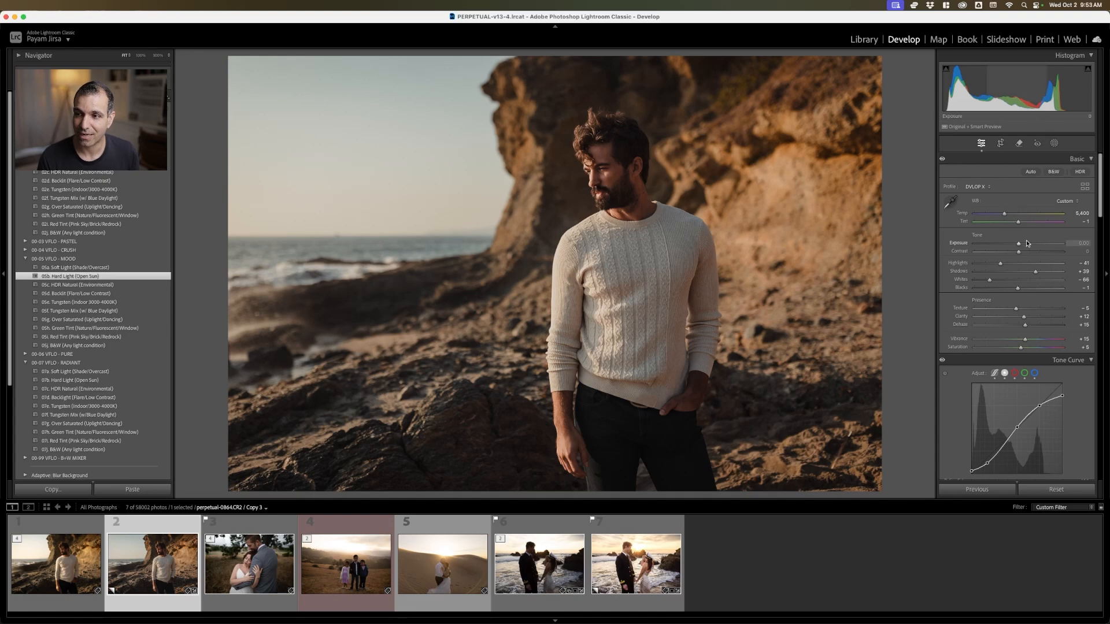
pyautogui.moveTo(1021, 246); pyautogui.dragTo(1024, 247)
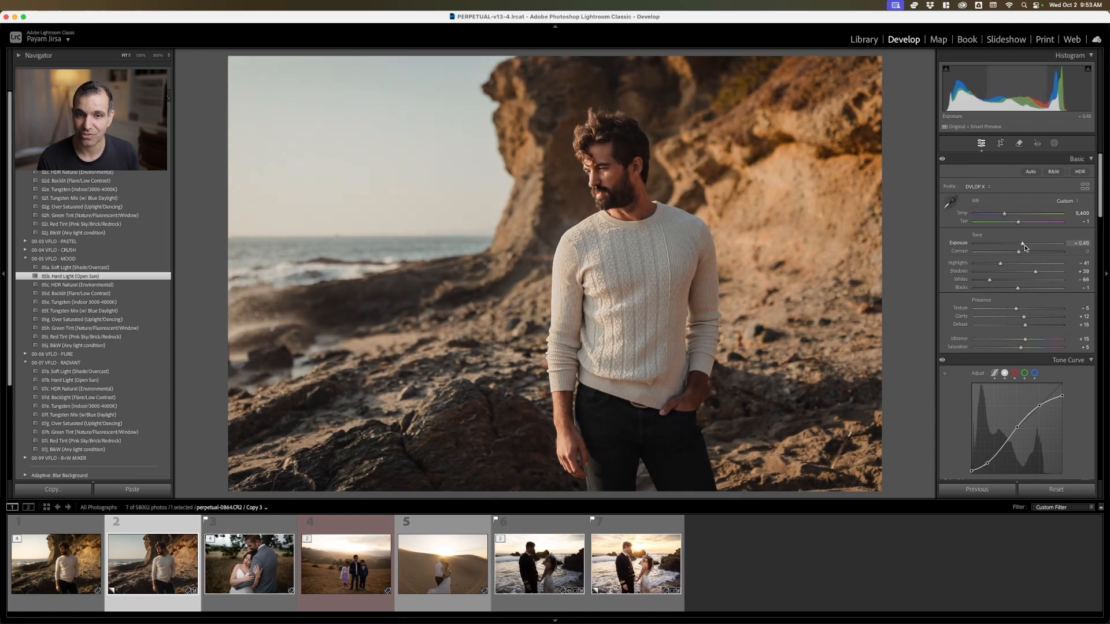
# Apply the Modern preset 02a Soft Light (Shade/Overcast) to the embracing wedding couple's photo and set the exposure to +0.10
pyautogui.click(254, 573)
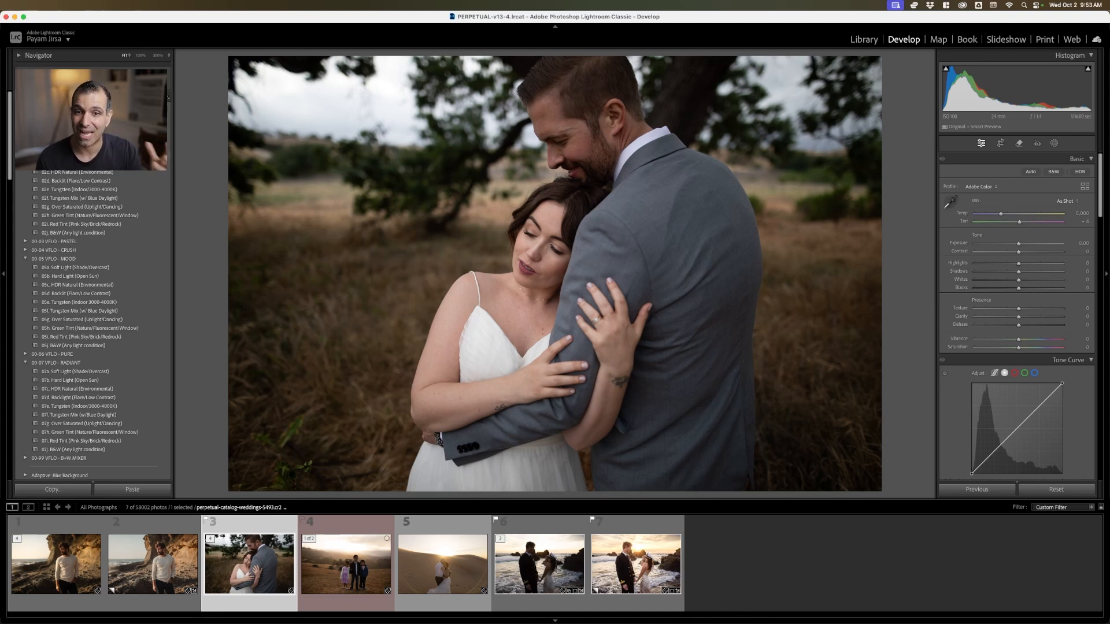
pyautogui.click(75, 155)
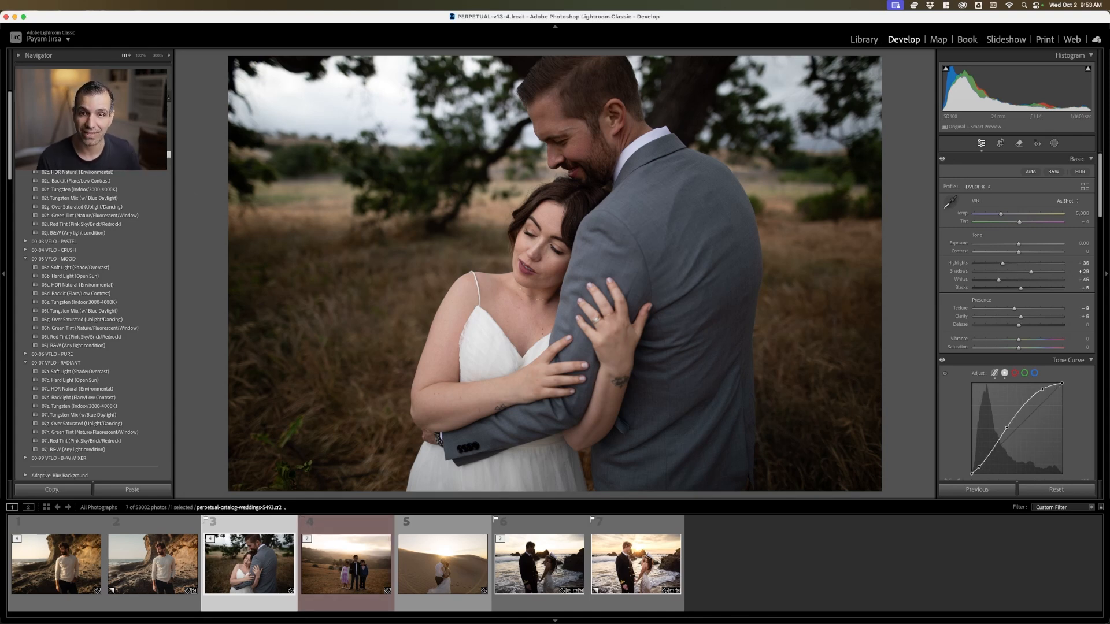
pyautogui.press('Up')
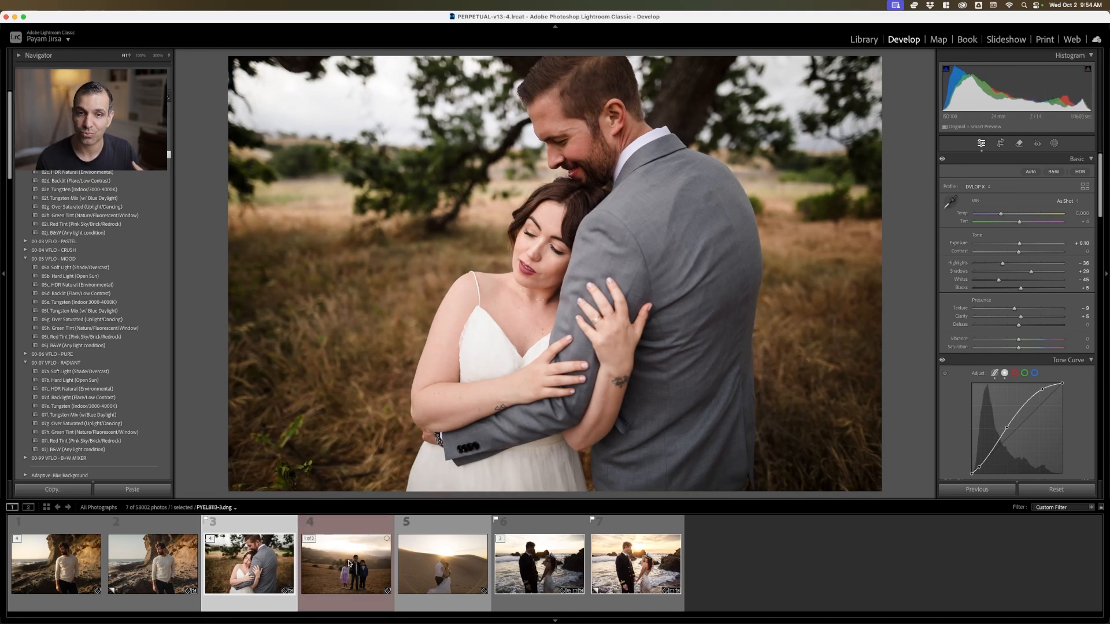
# Collapse the Mood and Radiant preset groups and apply the Modern preset 02c HDR Natural (Environmental) to the photo of three children
pyautogui.click(348, 562)
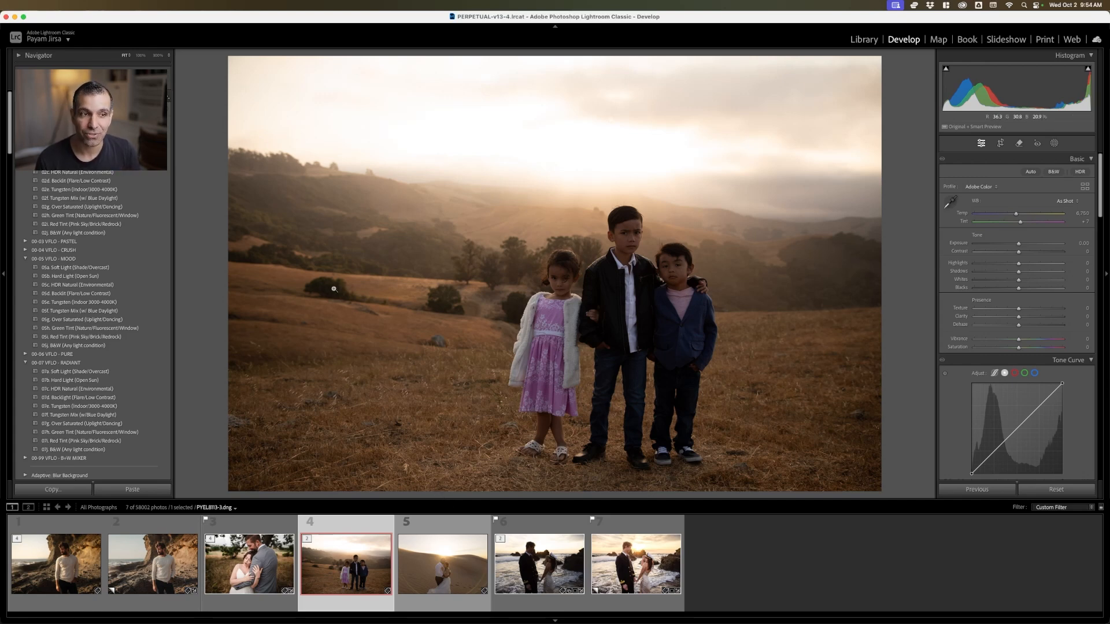
pyautogui.click(20, 260)
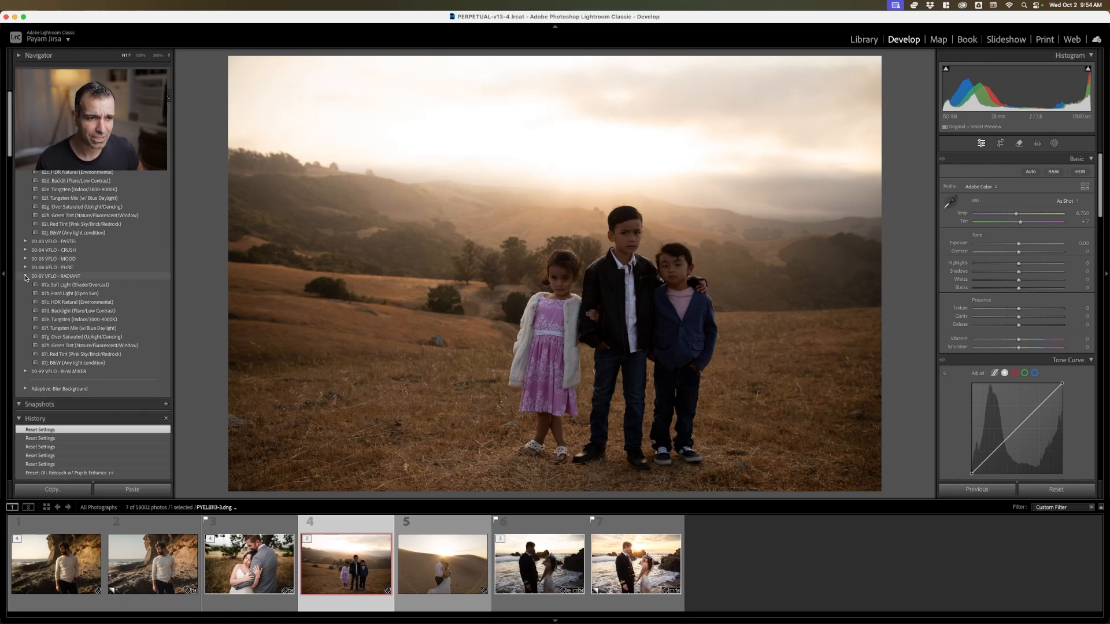
pyautogui.click(25, 276)
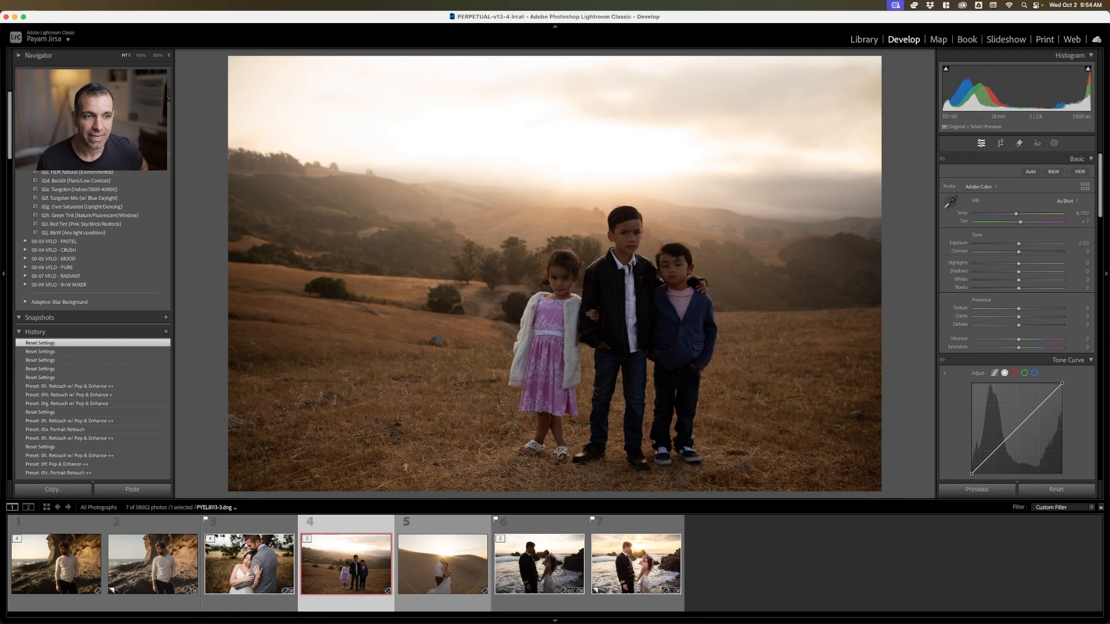
pyautogui.click(87, 155)
pyautogui.click(118, 172)
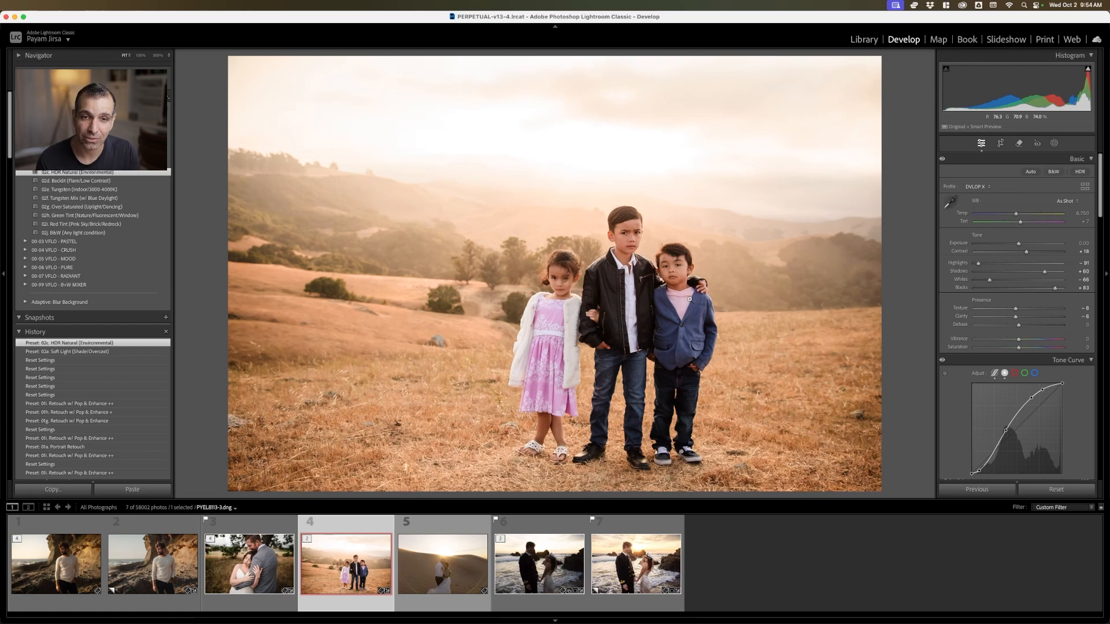
# Apply the Modern preset 02d Backlit (Flare/Low Contrast) to the desert dune couple's photo and set the exposure to +0.30
pyautogui.click(443, 553)
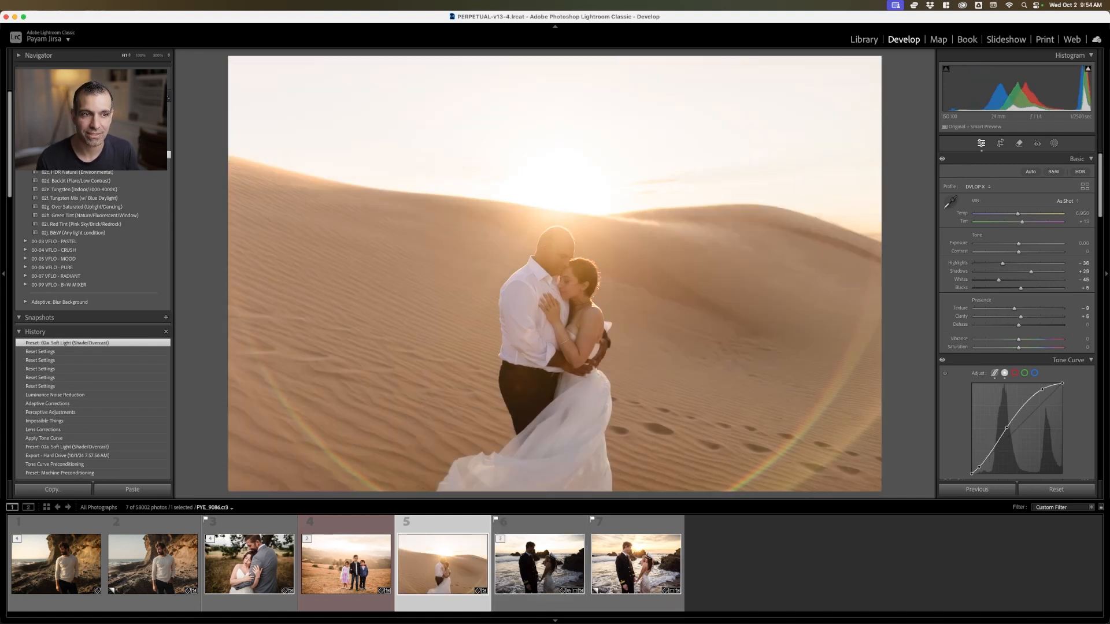
pyautogui.click(95, 182)
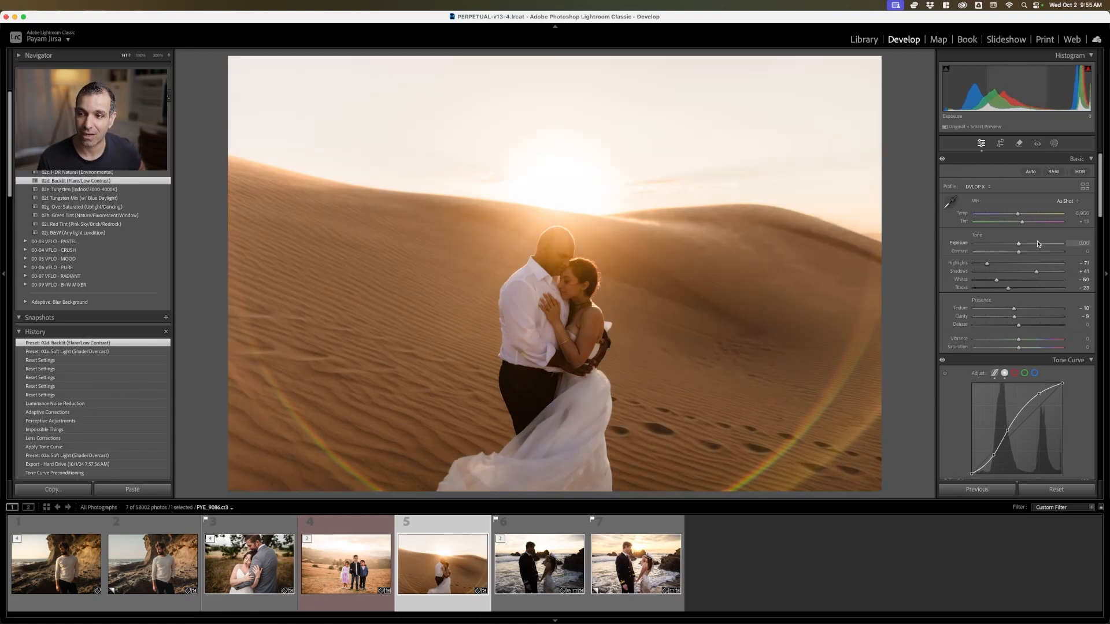
pyautogui.press('Up')
pyautogui.press('Up')
pyautogui.press('Up')
# Cool the dune photo's white balance to a temperature of 6,150
pyautogui.hotkey('shift', 'Down')
pyautogui.hotkey('shift', 'Down')
pyautogui.hotkey('shift', 'Down')
pyautogui.hotkey('shift', 'Down')
pyautogui.hotkey('shift', 'Down')
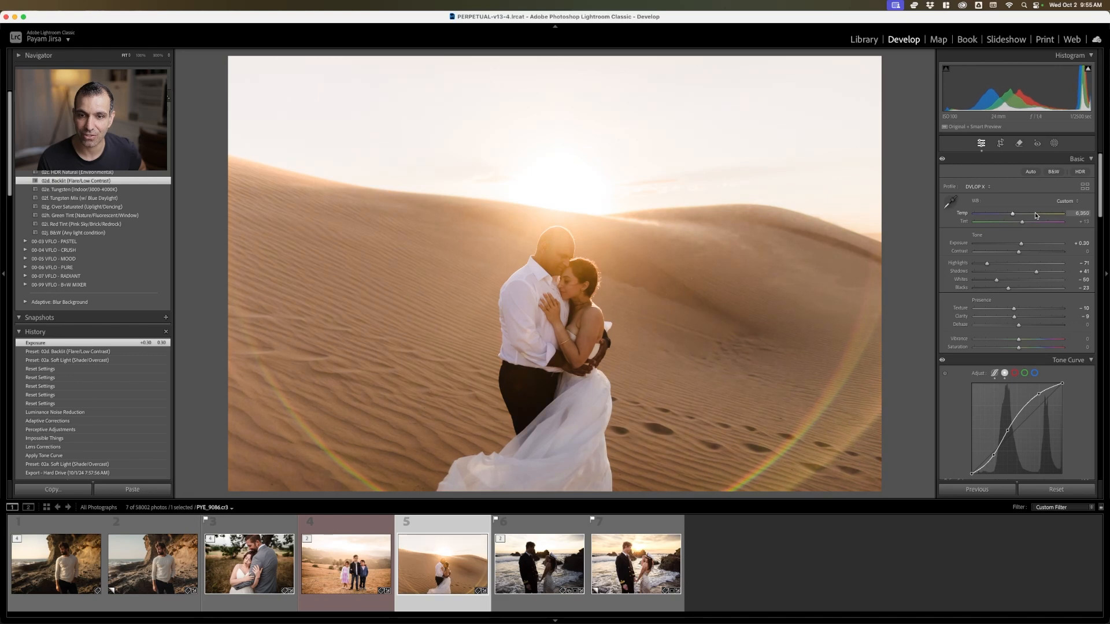
pyautogui.hotkey('shift', 'Up')
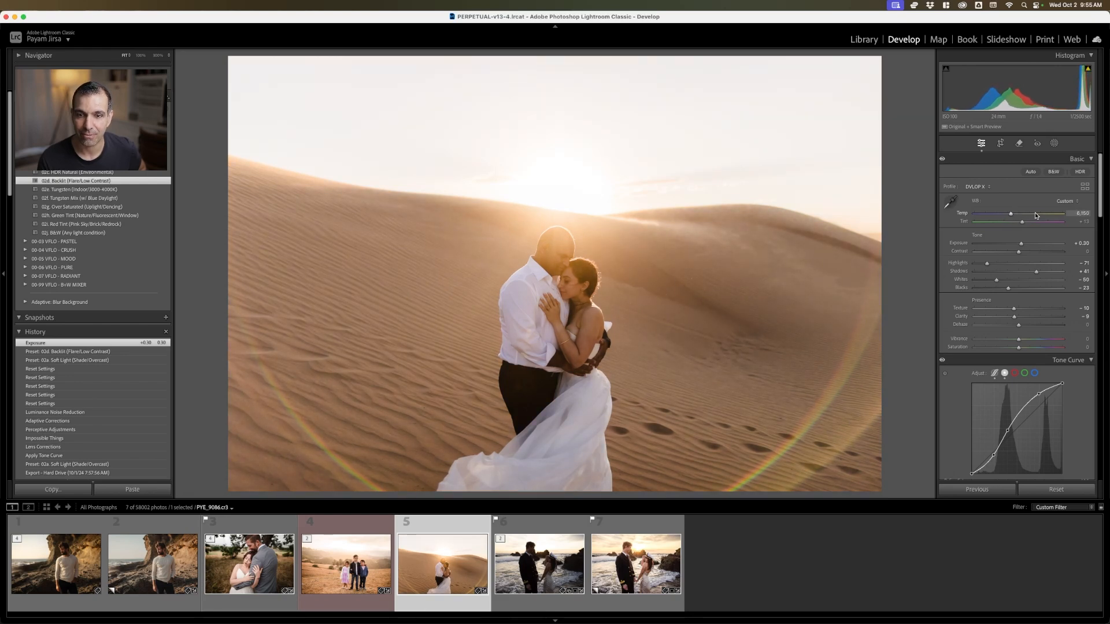
# Select the first seaside photo of the couple with the naval uniform and apply the Modern preset 02c HDR Natural (Environmental)
pyautogui.click(545, 563)
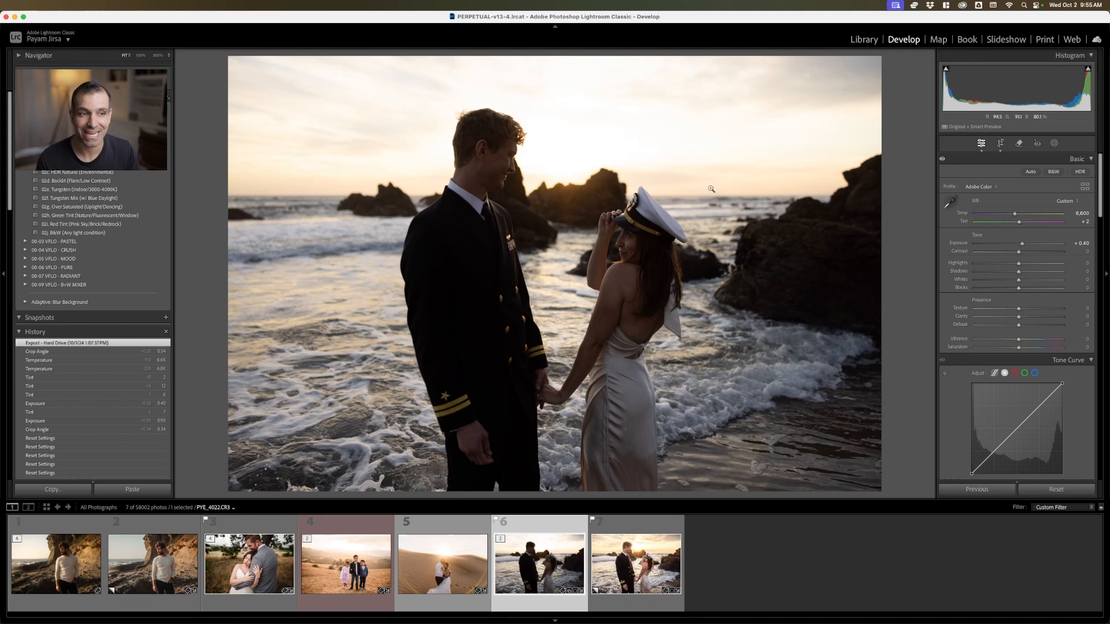
pyautogui.click(116, 173)
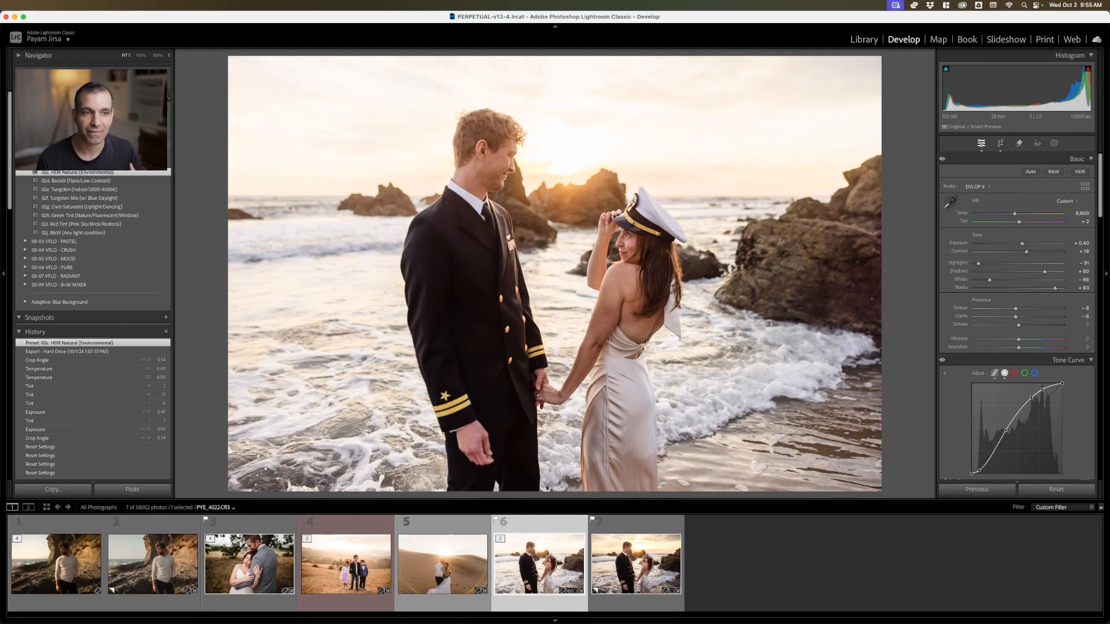
# Try the Pastel presets 03a Soft Light and 03c HDR Natural on the seaside couple and review the Color Mixer values
pyautogui.click(27, 146)
pyautogui.click(26, 155)
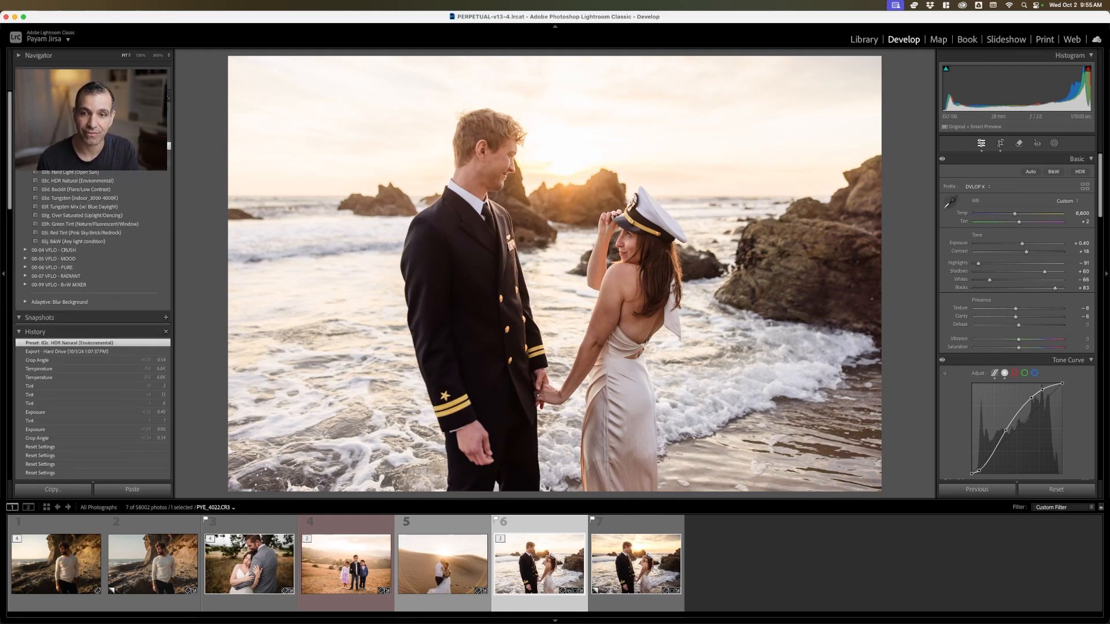
pyautogui.click(69, 164)
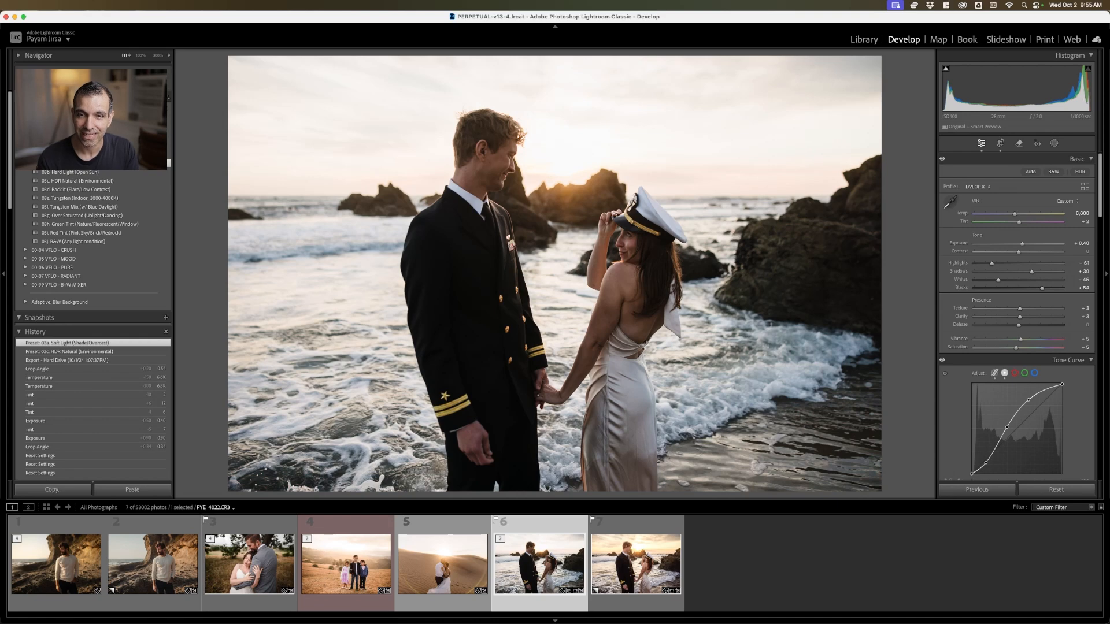
pyautogui.click(122, 181)
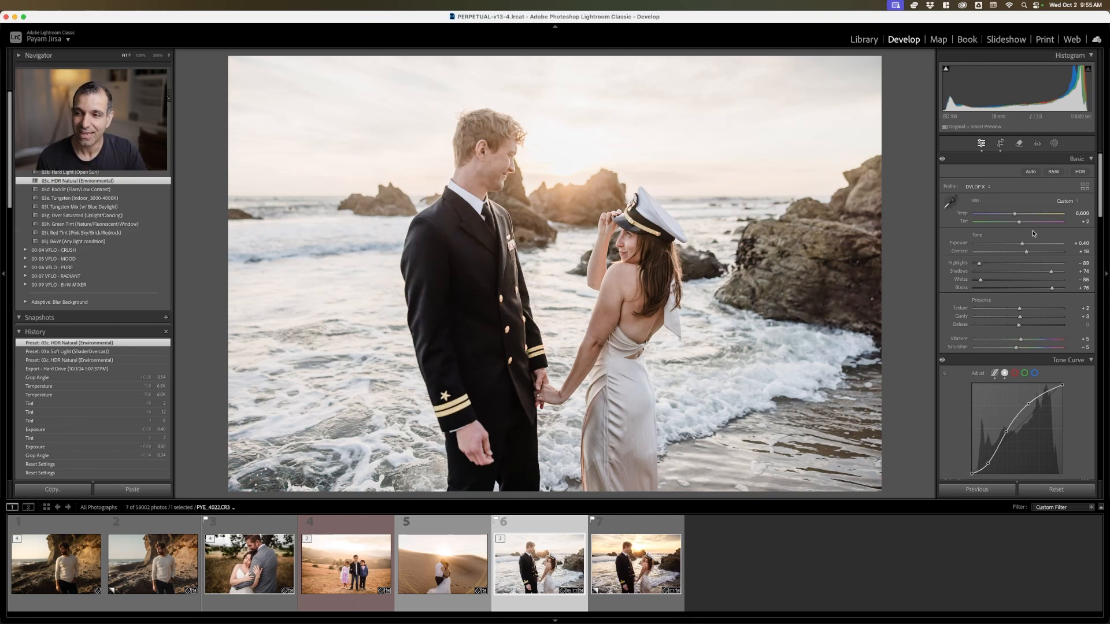
pyautogui.scroll(-10, 1042, 287)
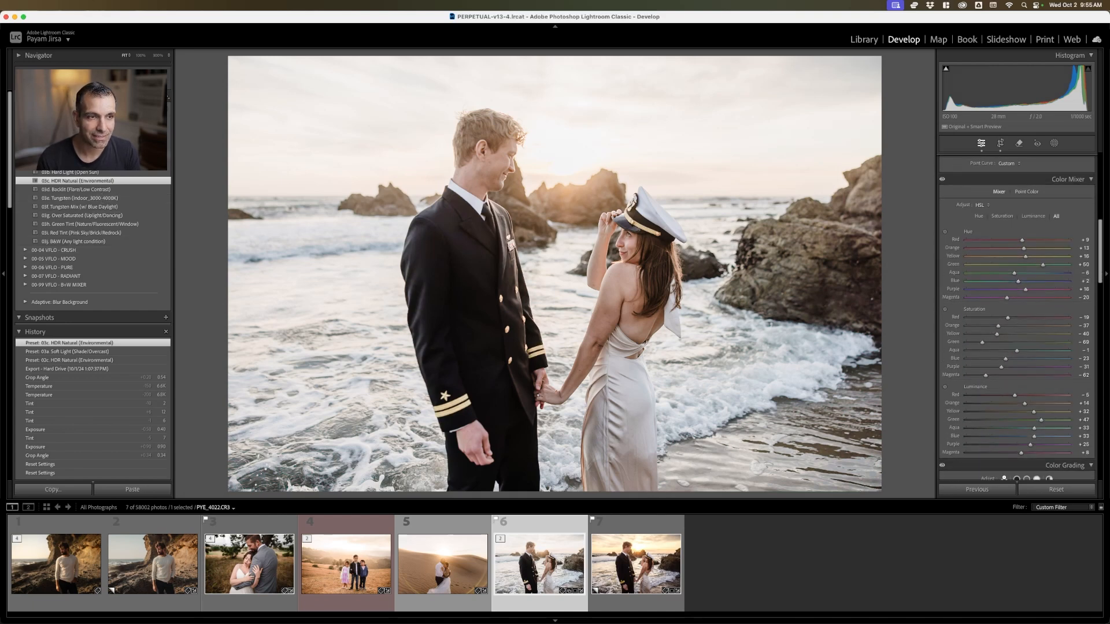
pyautogui.scroll(-5, 39, 237)
pyautogui.scroll(5, 57, 232)
# Compare the Crush presets 04a Soft Light, 04b Hard Light and 04c HDR Natural on the seaside couple's photo
pyautogui.click(62, 172)
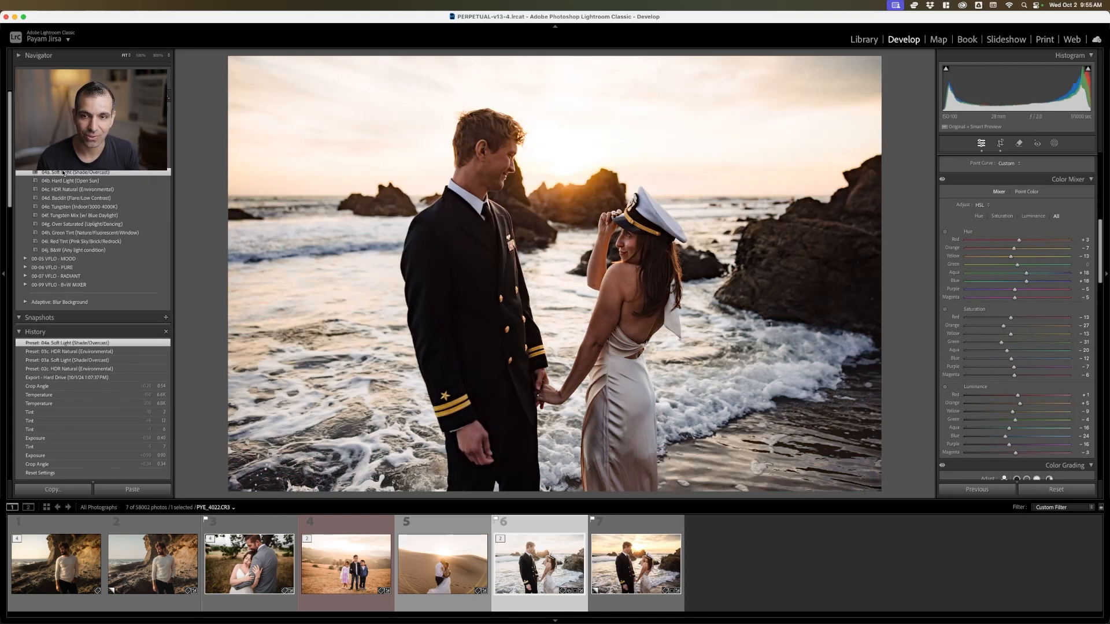
pyautogui.click(70, 190)
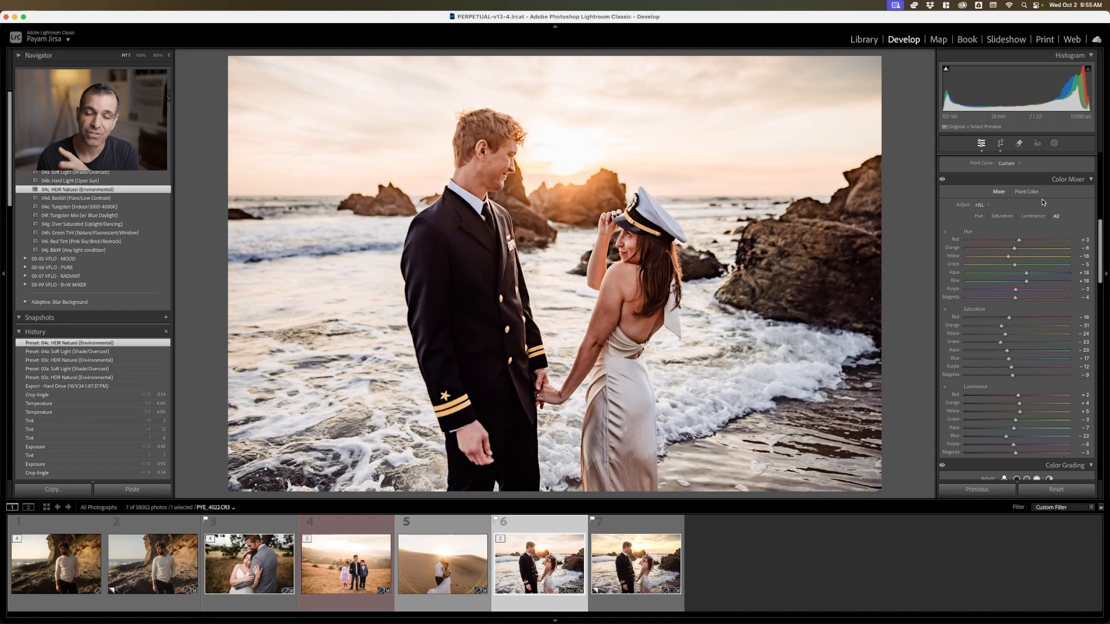
pyautogui.scroll(10, 1046, 206)
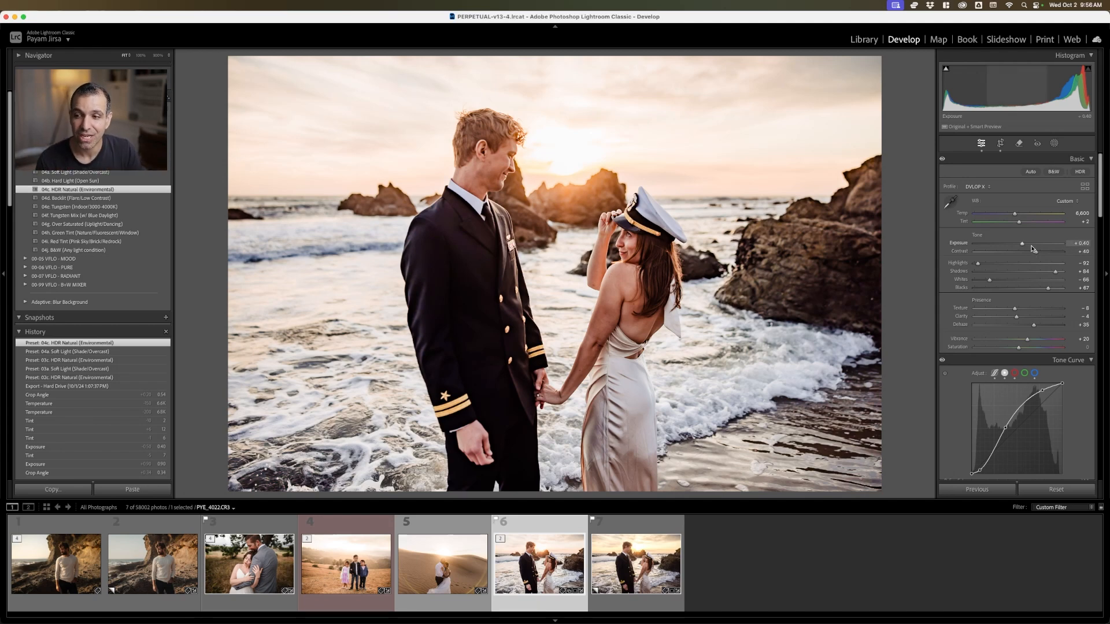
pyautogui.scroll(-2, 1028, 265)
pyautogui.scroll(-12, 1026, 271)
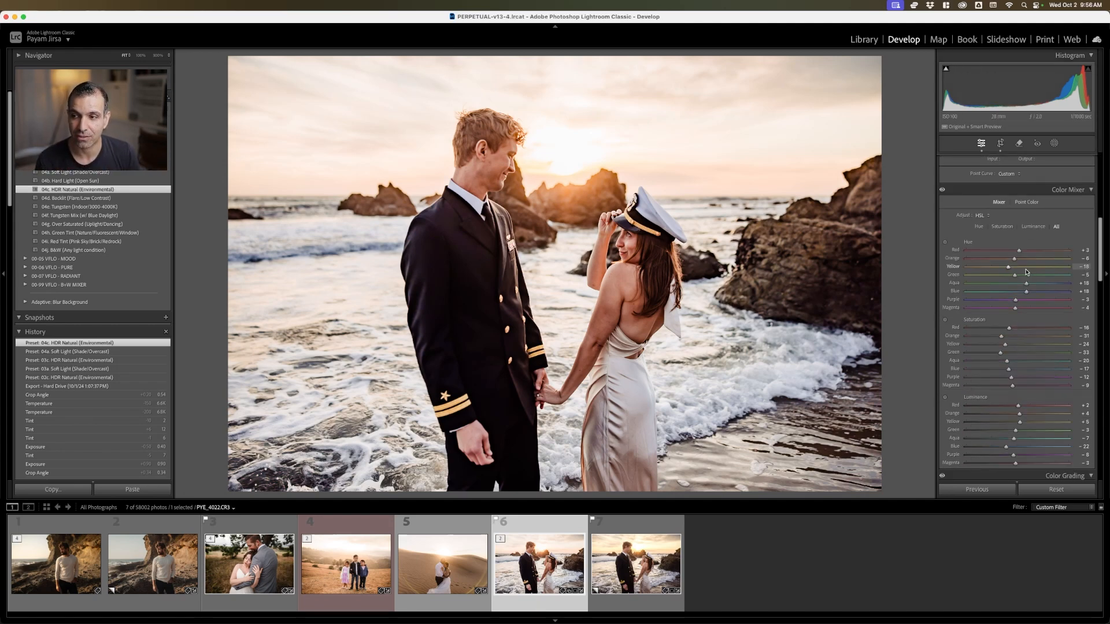
pyautogui.click(52, 173)
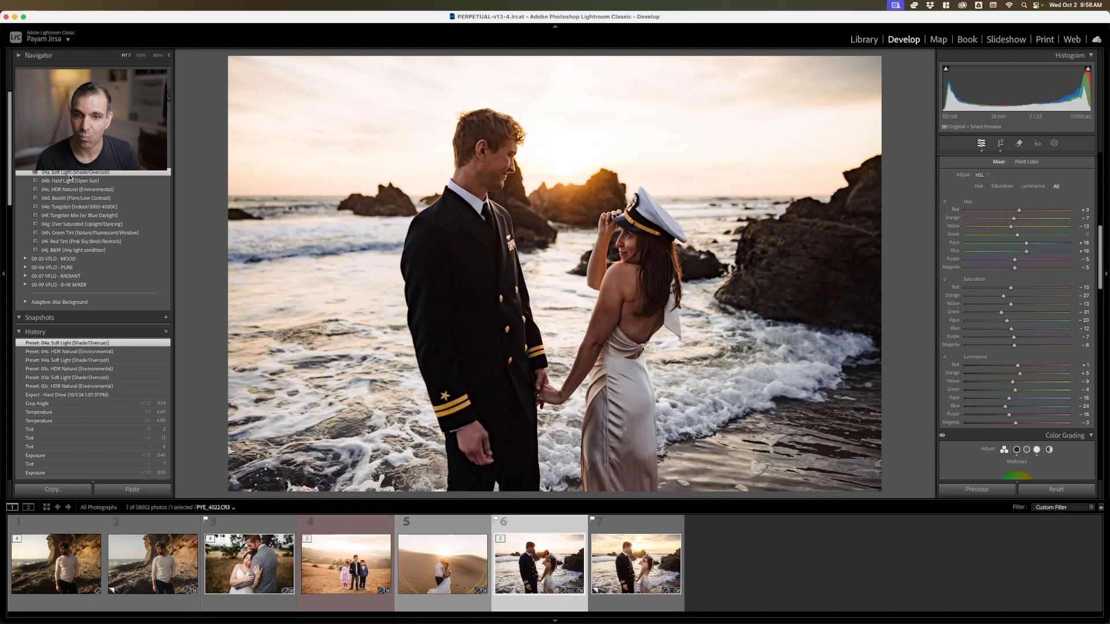
pyautogui.click(70, 181)
pyautogui.click(72, 190)
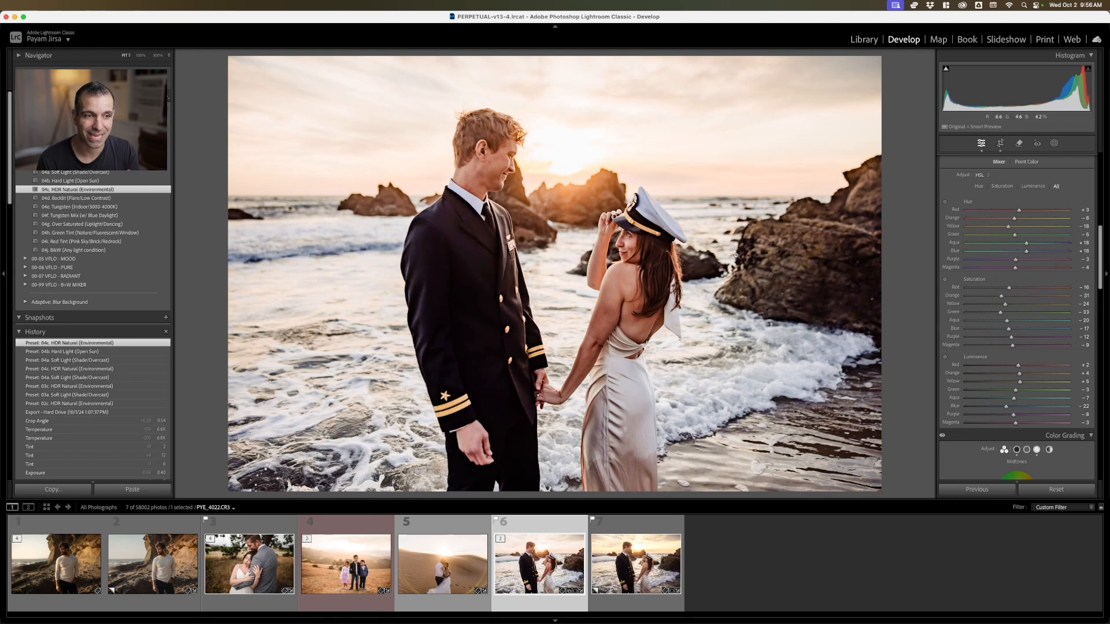
# Compare the Mood 05c and Radiant 07c HDR Natural presets on the seaside couple's photo, keeping Mood 05c applied
pyautogui.click(22, 260)
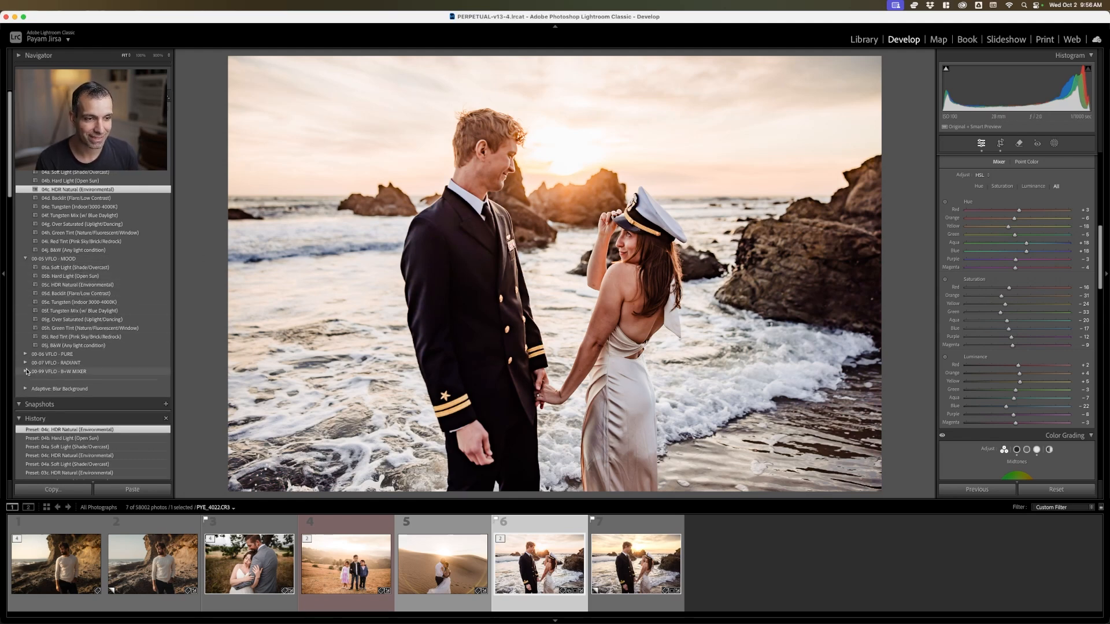
pyautogui.click(94, 284)
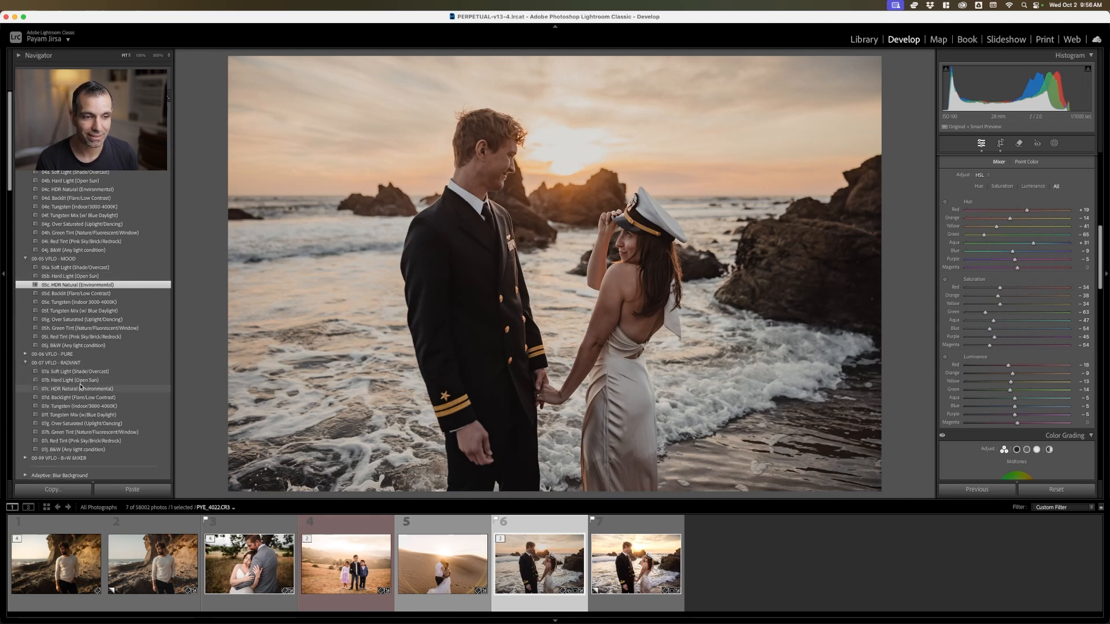
pyautogui.click(80, 389)
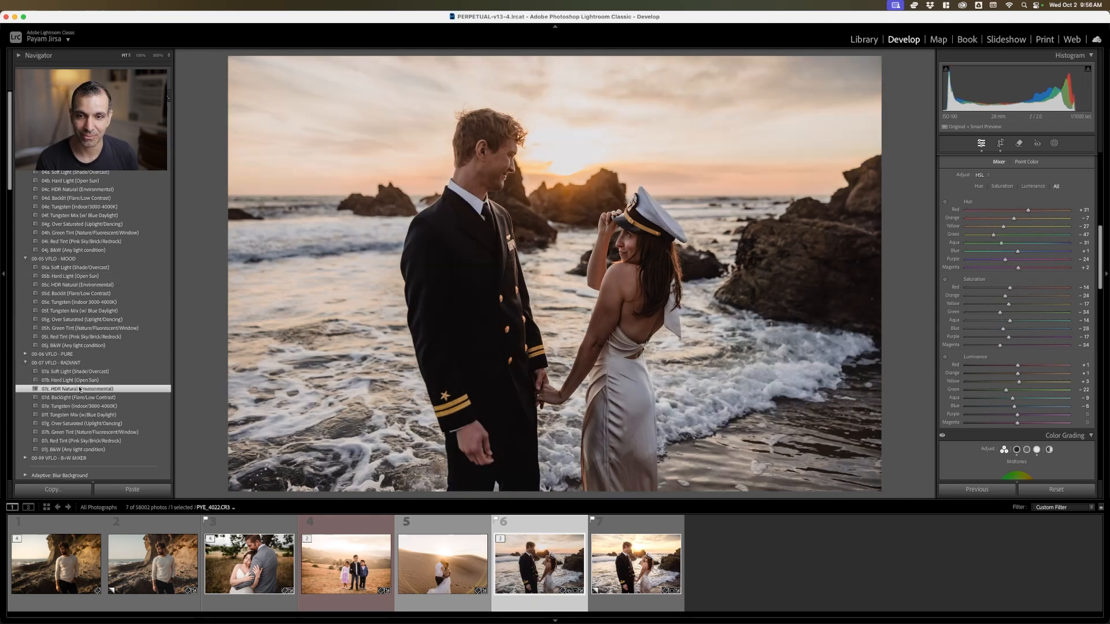
pyautogui.click(78, 285)
# Raise the seaside couple photo's exposure to +1.10 and contrast to +47
pyautogui.scroll(10, 964, 233)
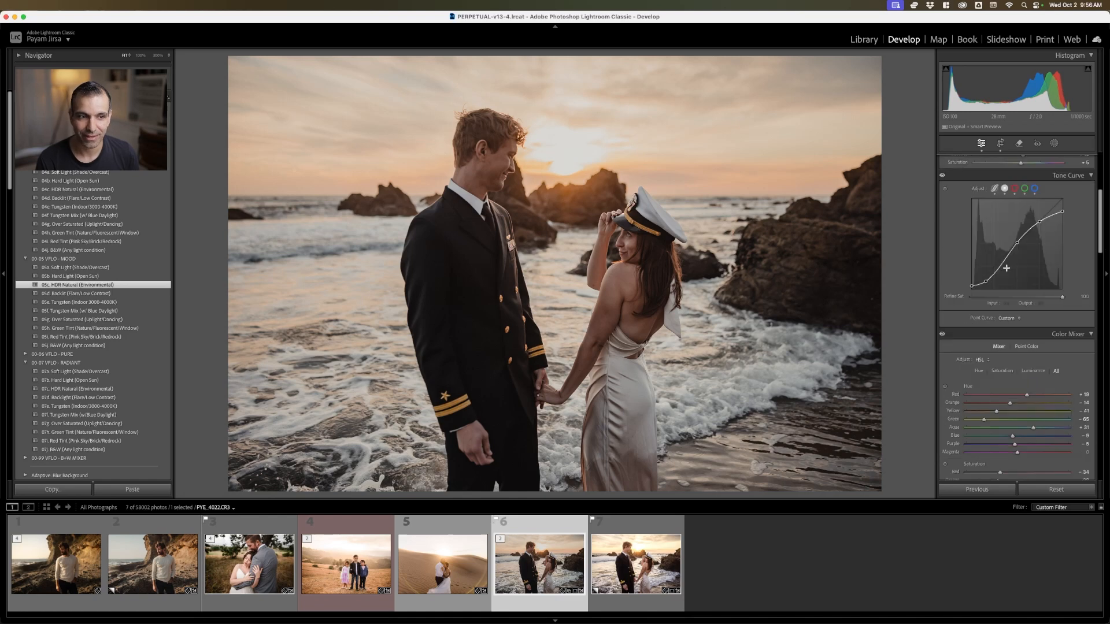
pyautogui.moveTo(1022, 244); pyautogui.dragTo(1038, 253)
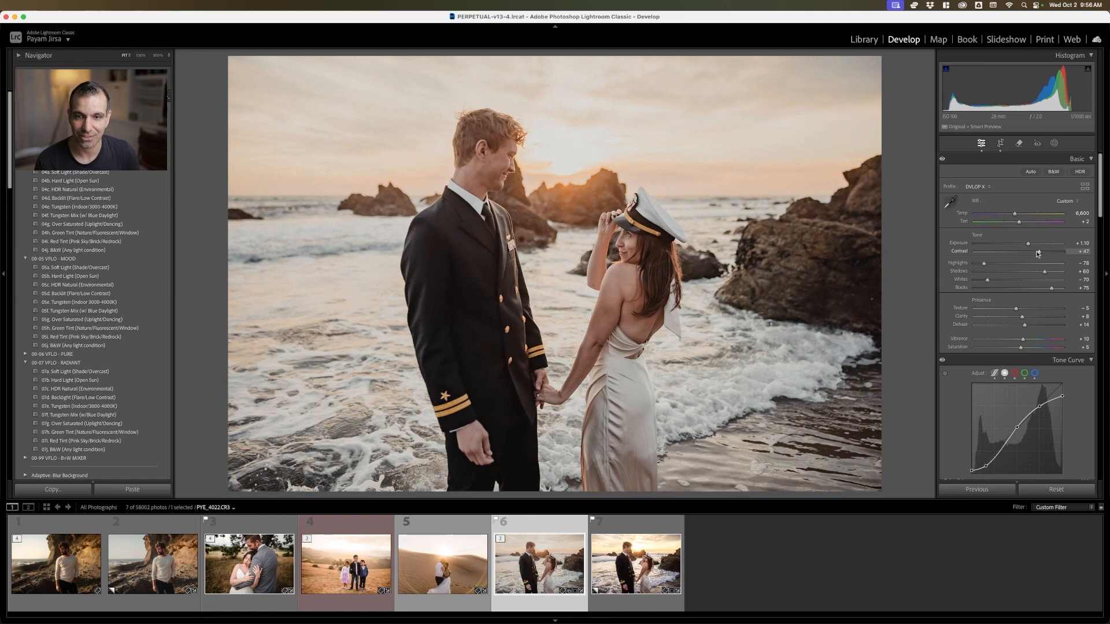
# Return to the photo grid and switch to the slide deck to show the Step 1B: Batch Color Grading w/ AI slide
pyautogui.press('g')
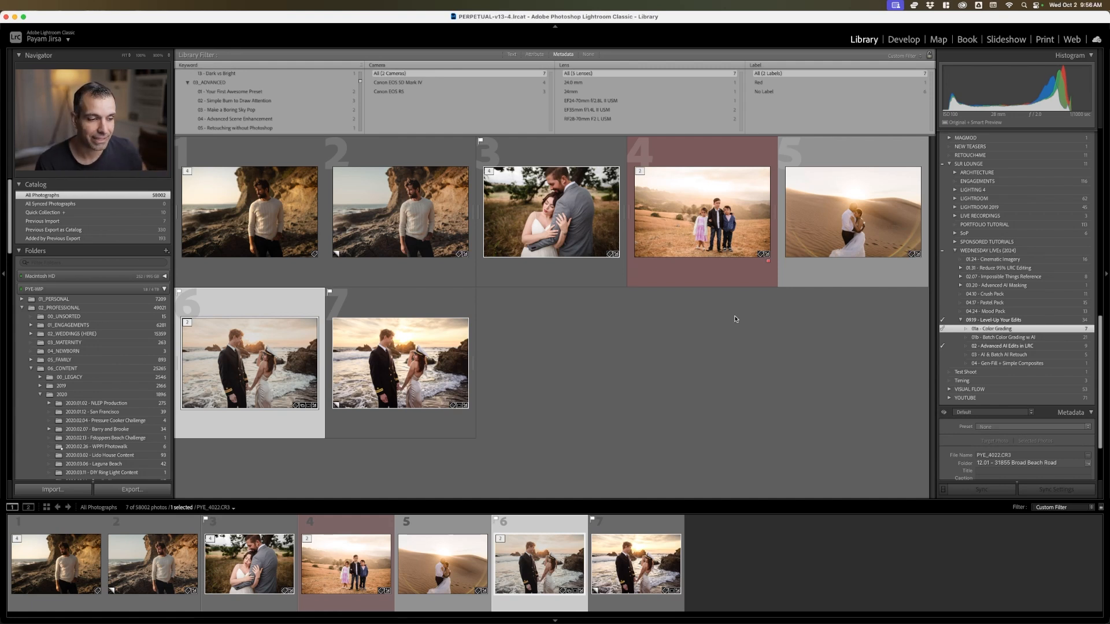
pyautogui.press('super+Tab')
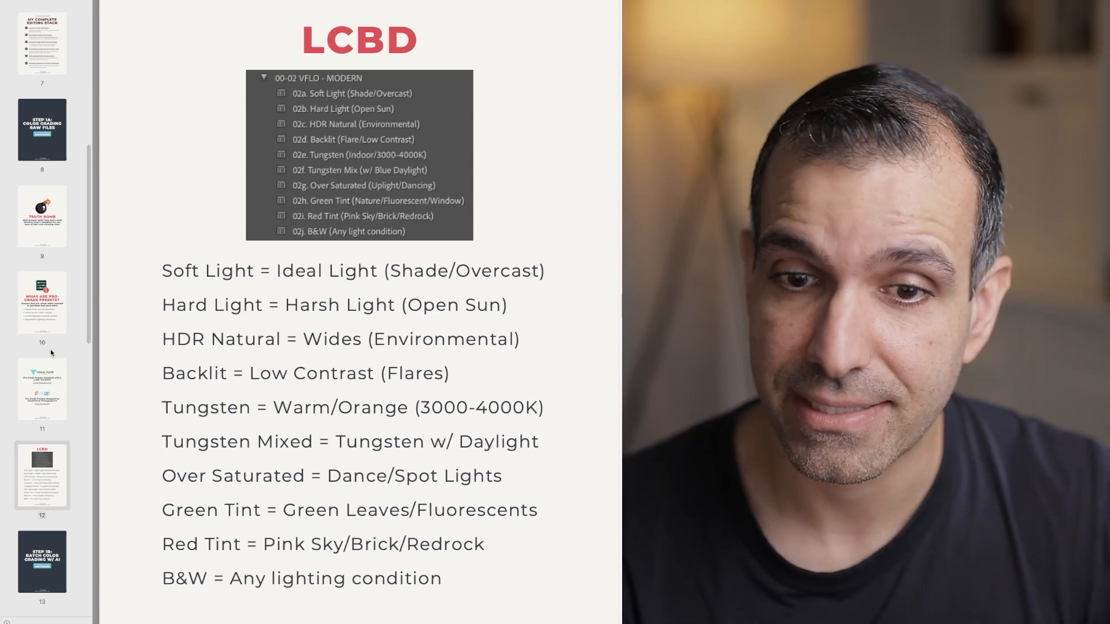
pyautogui.scroll(-4, 52, 357)
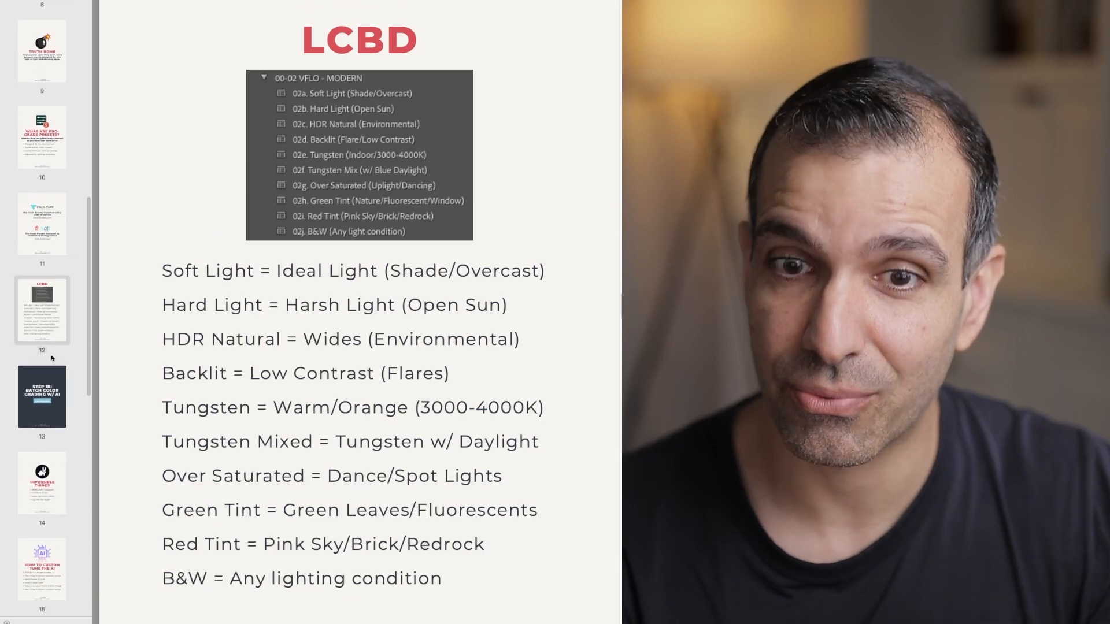
pyautogui.click(60, 327)
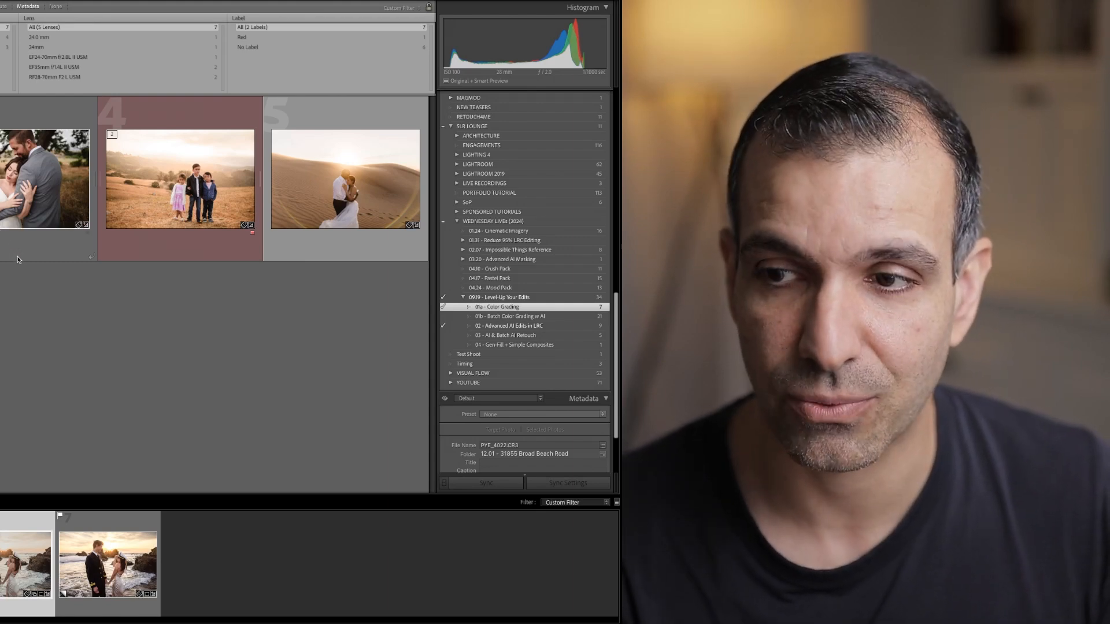
# Open the 01b - Batch Color Grading w AI collection in Lightroom Classic and look through its photos
pyautogui.click(606, 319)
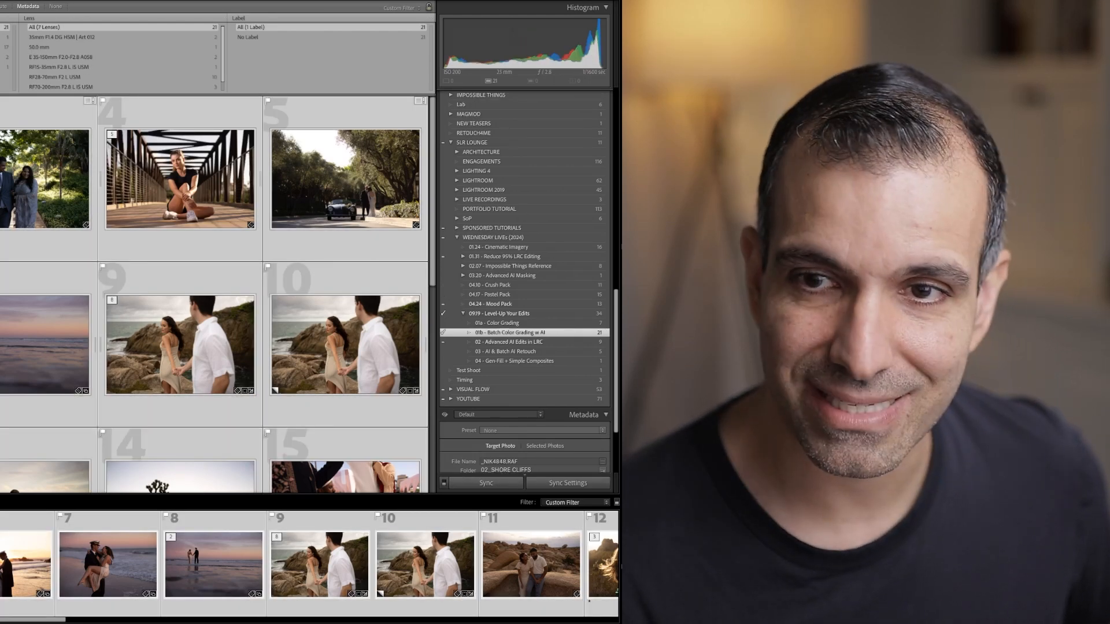
pyautogui.scroll(-5, 214, 295)
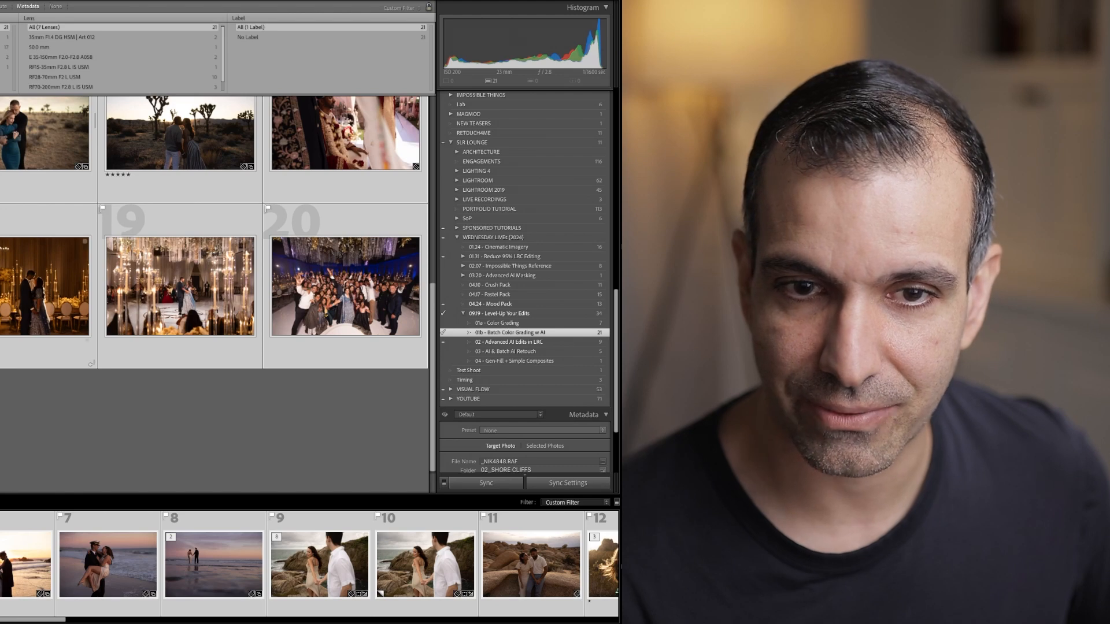
pyautogui.scroll(5, 28, 254)
pyautogui.scroll(-2, 29, 255)
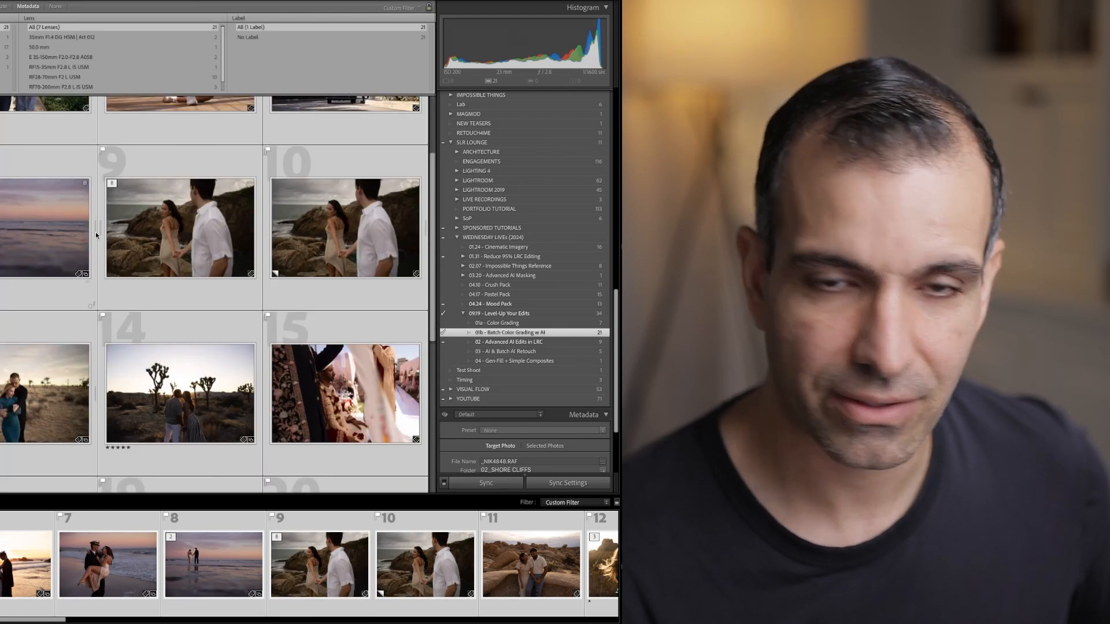
# Remove the duplicate virtual copy of the couple on the rocky shore from the collection
pyautogui.click(384, 220)
pyautogui.rightClick(386, 218)
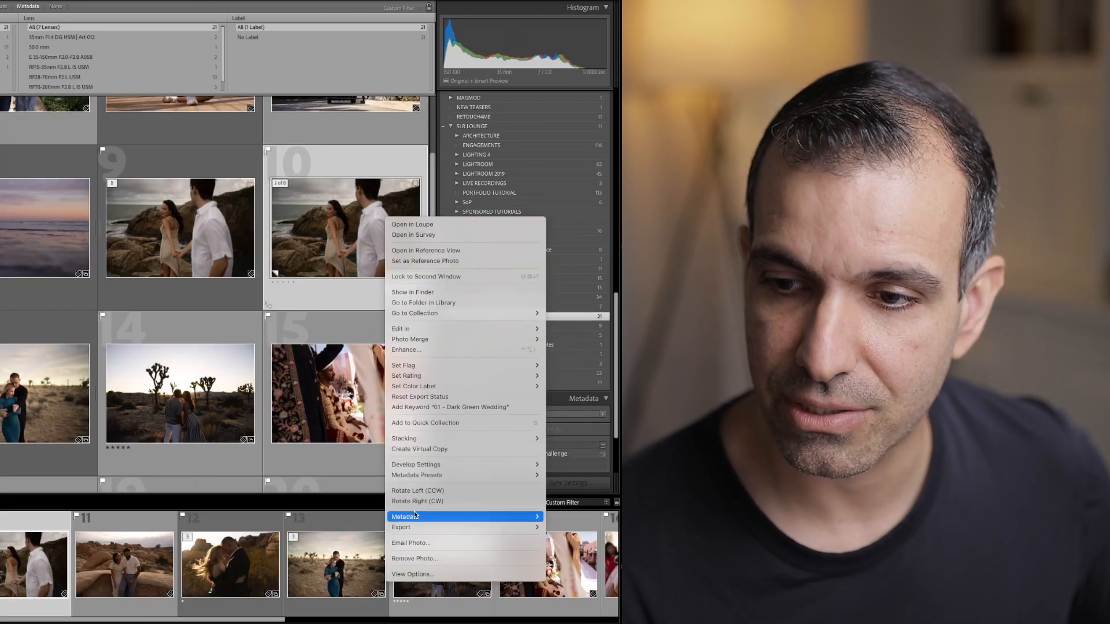
pyautogui.click(422, 558)
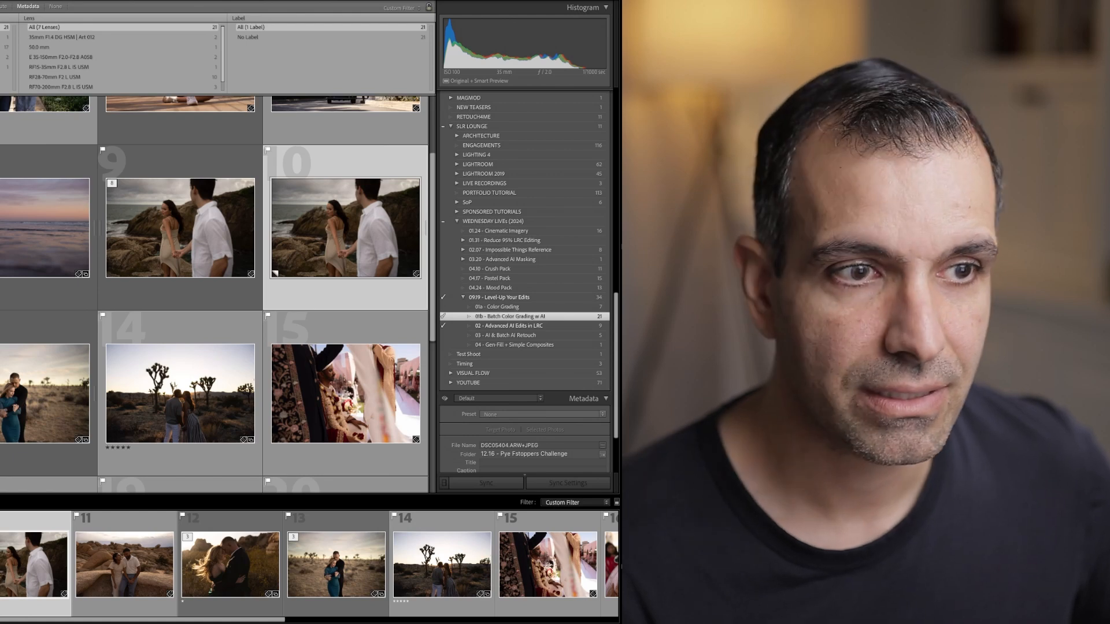
# Look over the collection's lighting scenarios and switch to the slide deck to show the Impossible Things slide
pyautogui.scroll(-4, 214, 295)
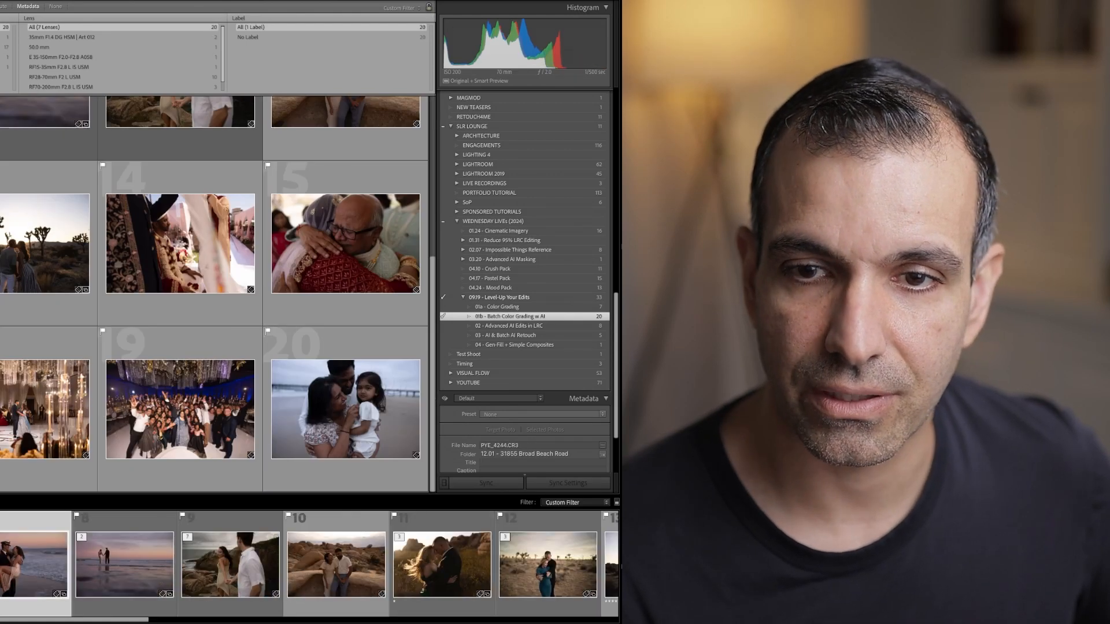
pyautogui.scroll(4, 214, 295)
pyautogui.scroll(-4, 214, 295)
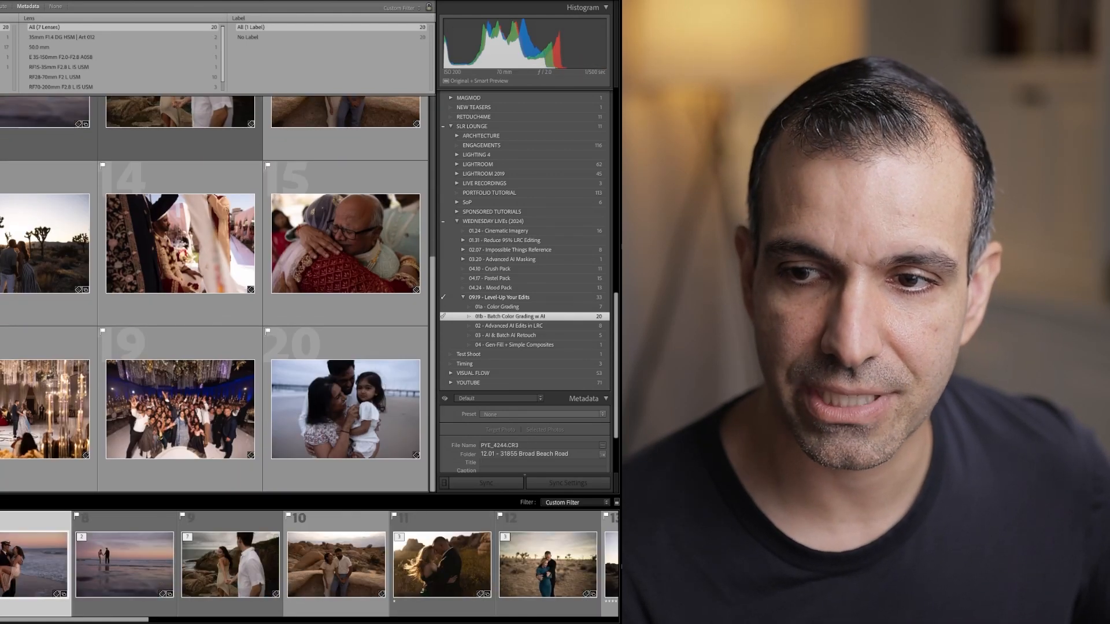
pyautogui.scroll(4, 214, 294)
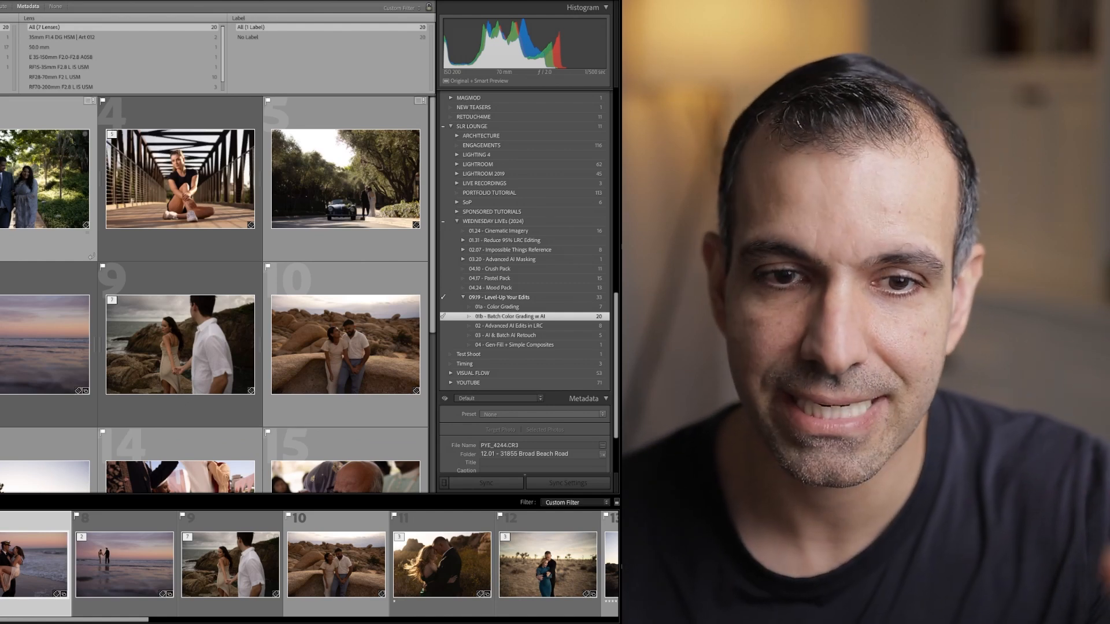
pyautogui.scroll(-4, 213, 295)
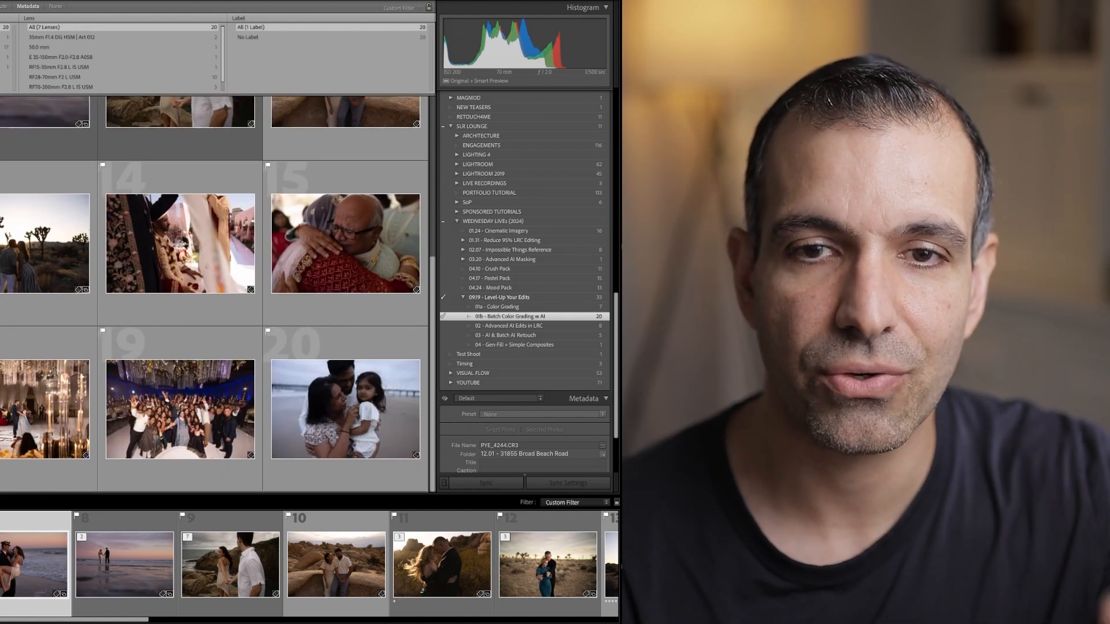
pyautogui.scroll(4, 218, 294)
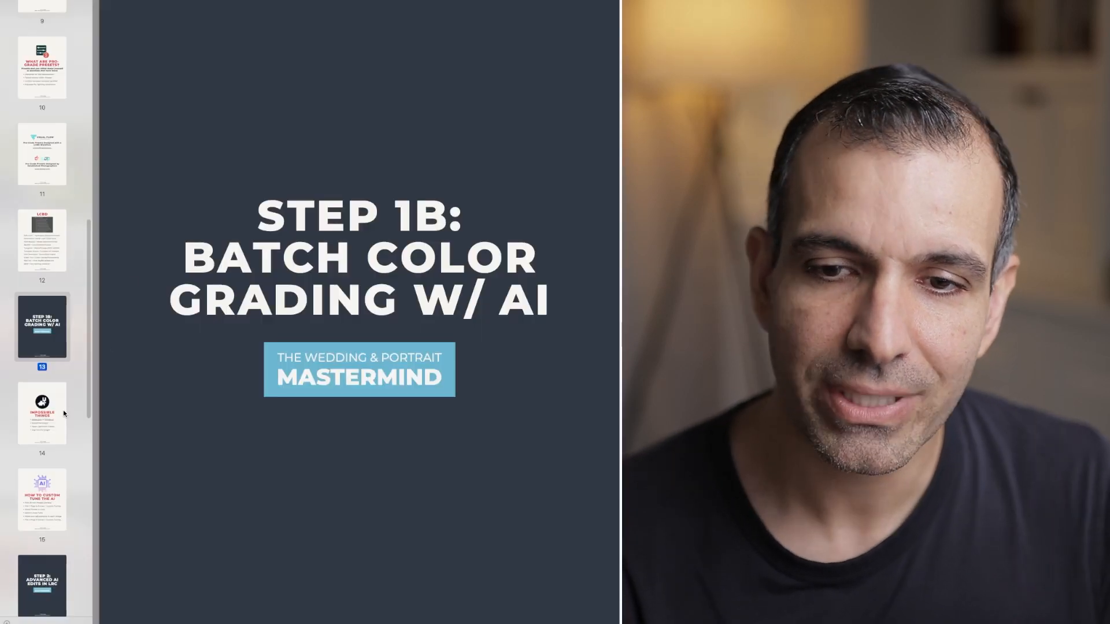
pyautogui.click(63, 412)
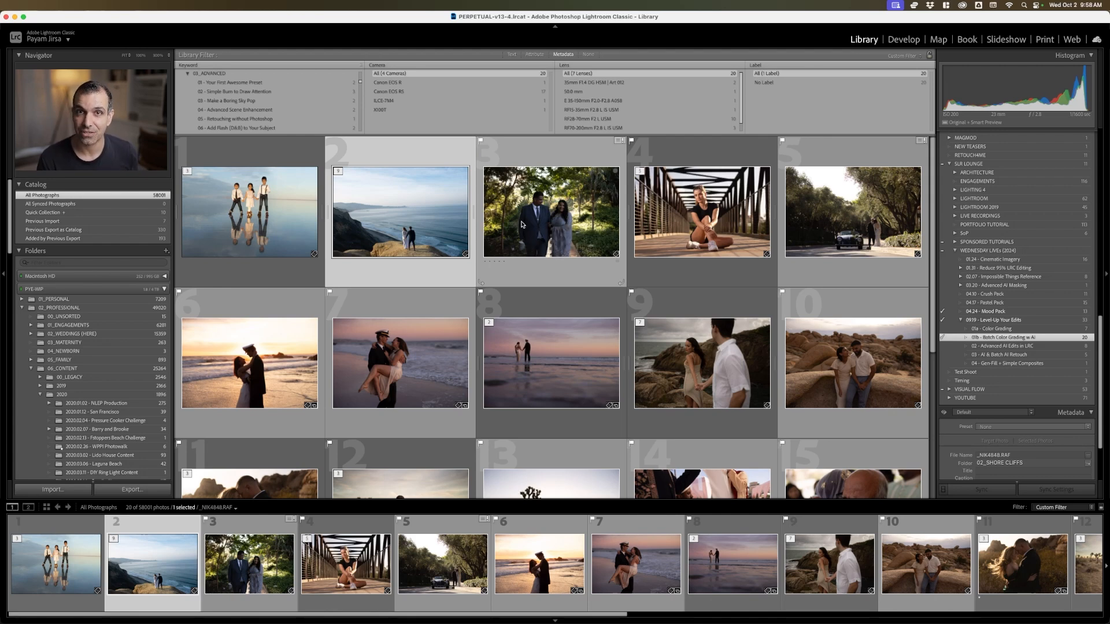
# Select all photos in the collection and open the Impossible Things edit dialog, placing it over the middle of the grid
pyautogui.click(258, 220)
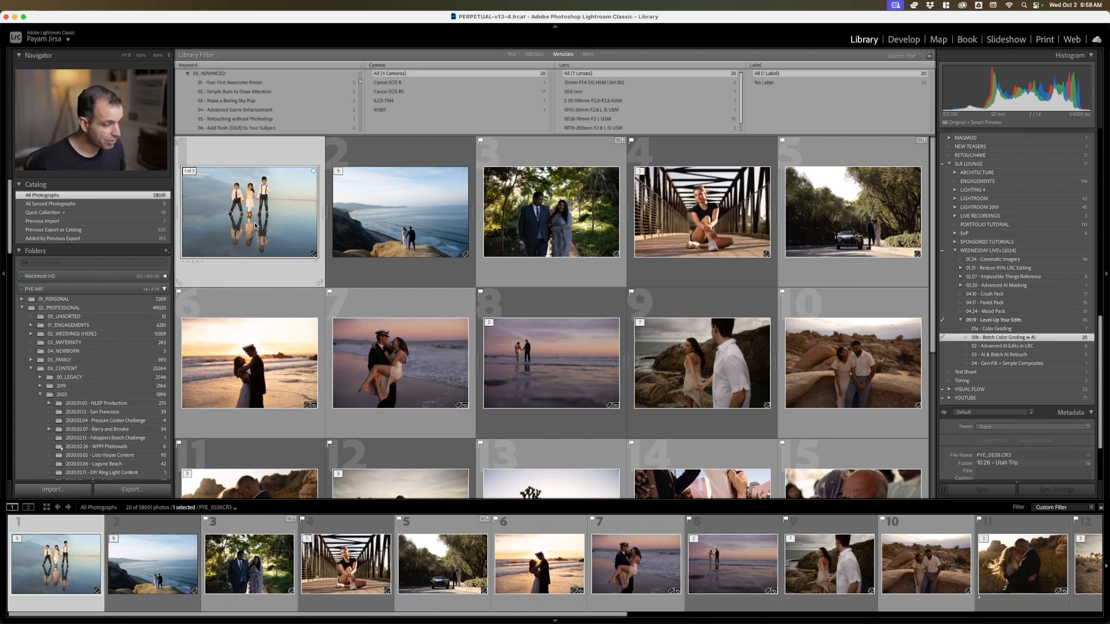
pyautogui.press('super+a')
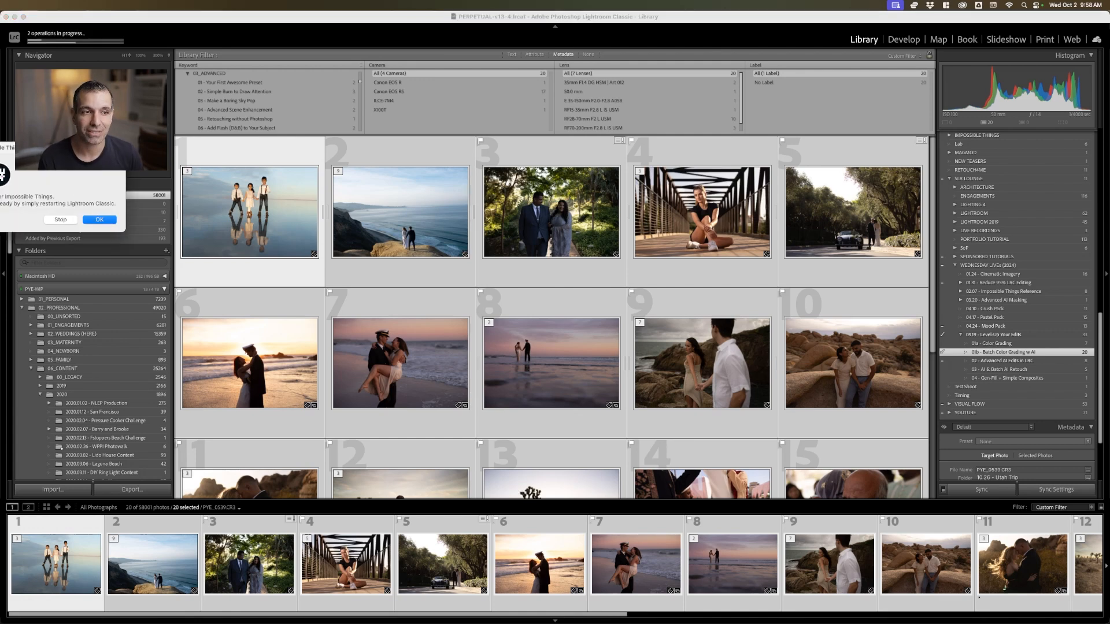
pyautogui.click(97, 221)
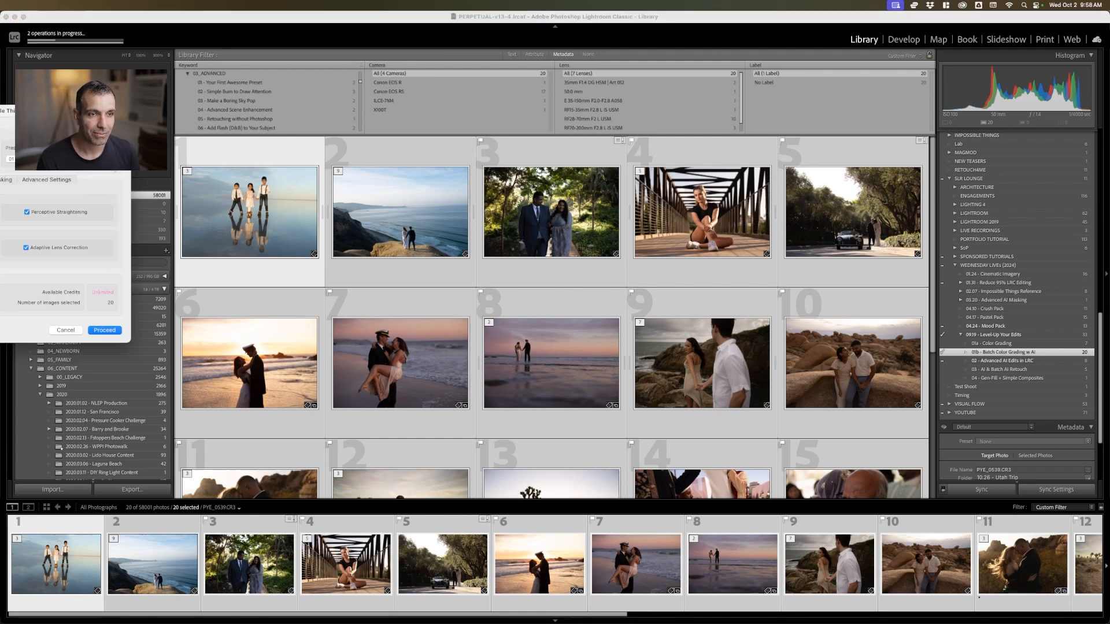
pyautogui.moveTo(50, 114); pyautogui.dragTo(576, 193)
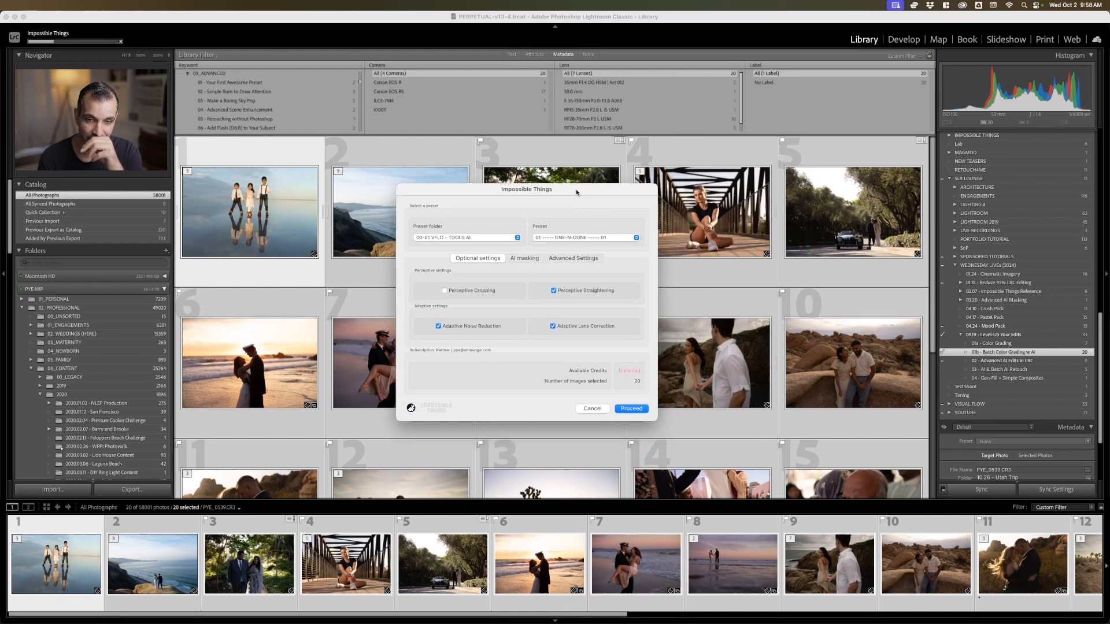
# Set the Impossible Things preset folder to VFLO - MODERN and review the lighting presets it offers
pyautogui.click(490, 235)
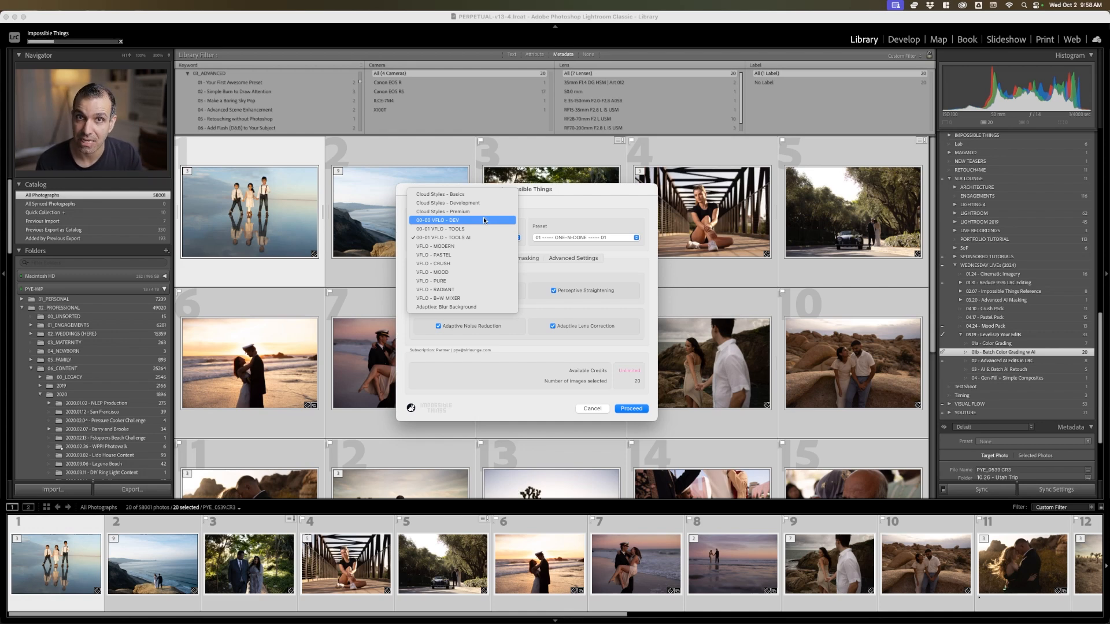
pyautogui.click(474, 247)
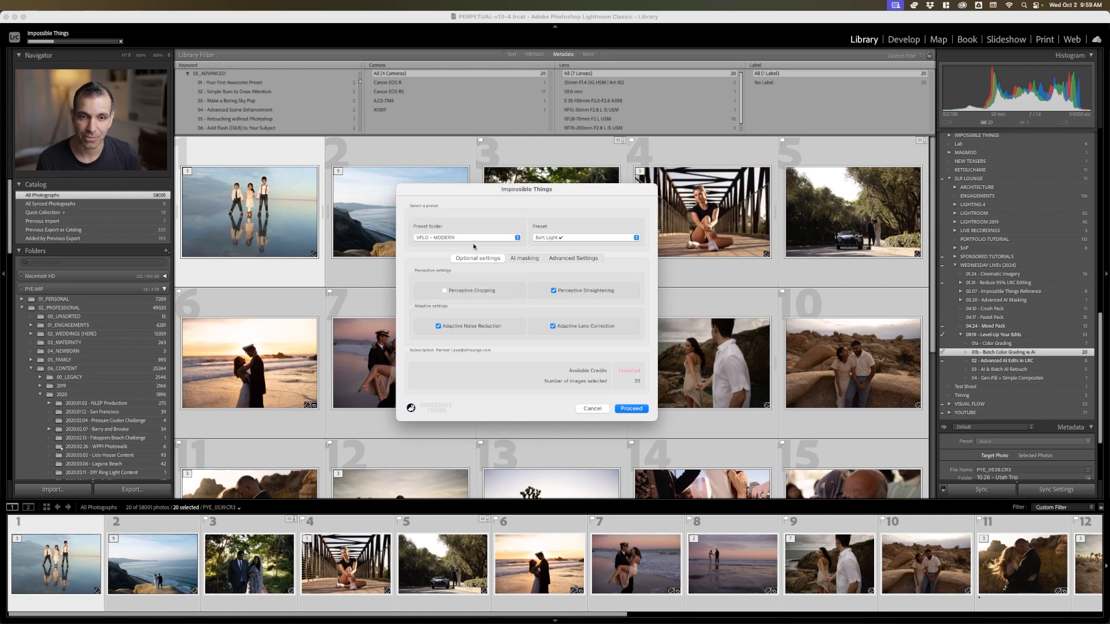
pyautogui.click(574, 239)
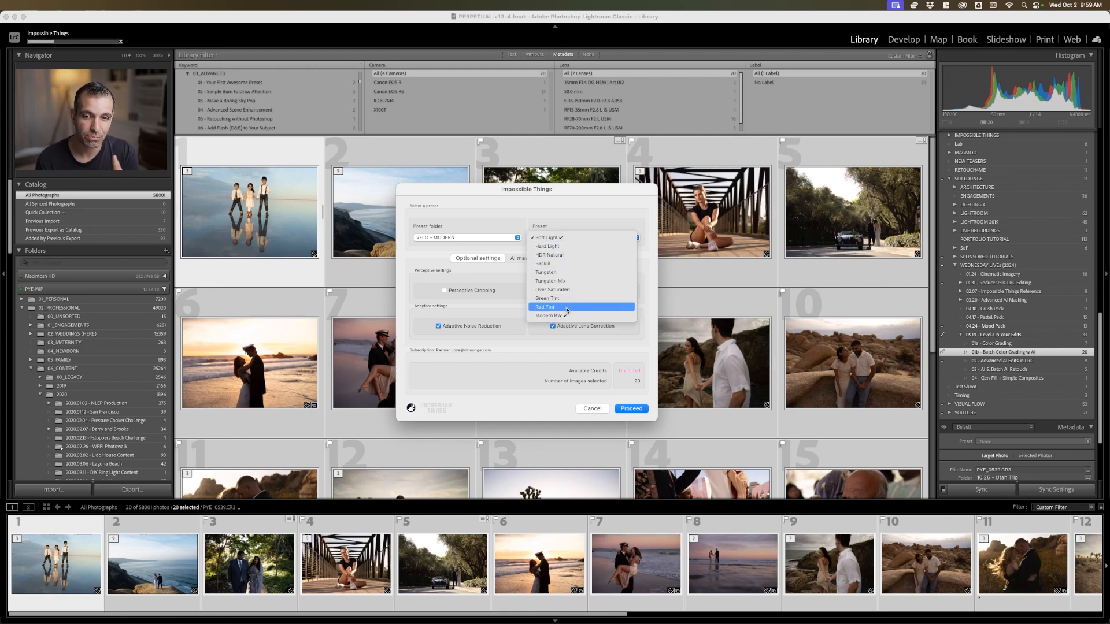
pyautogui.click(514, 238)
# Try the VFLO - PASTEL preset folder with Soft Light and switch back to VFLO - MODERN
pyautogui.click(517, 237)
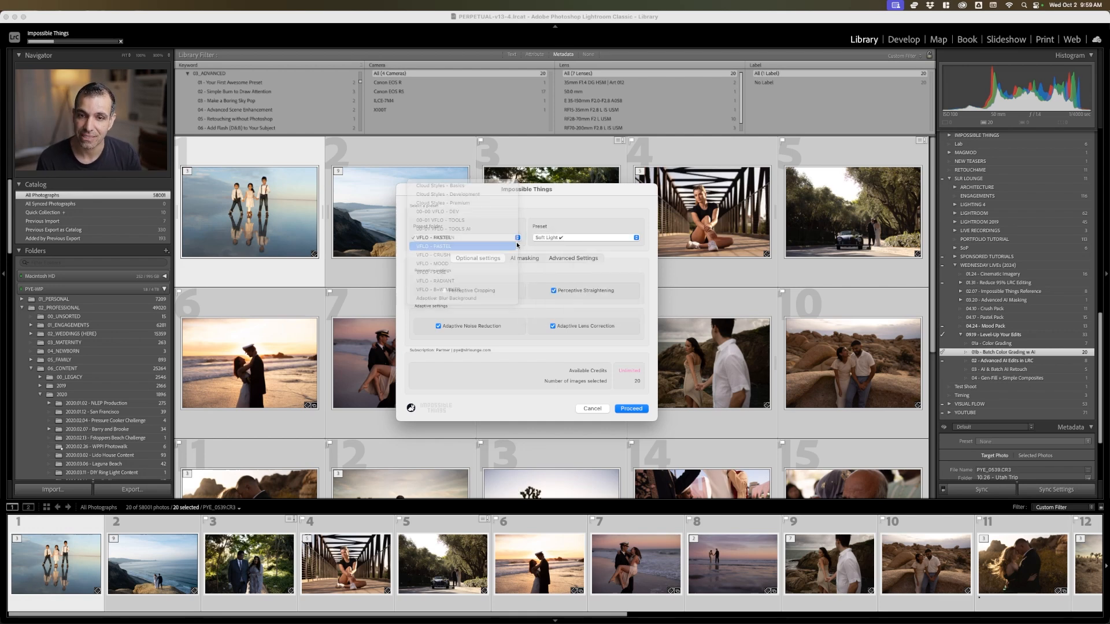
pyautogui.click(517, 245)
pyautogui.click(578, 239)
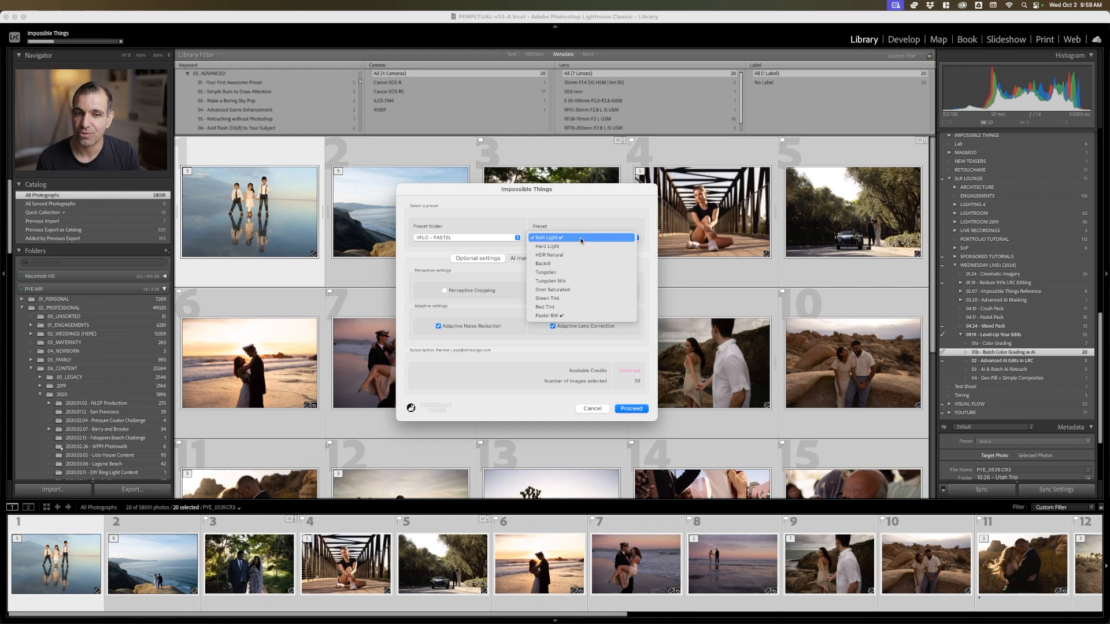
pyautogui.click(581, 241)
pyautogui.click(497, 237)
pyautogui.click(498, 234)
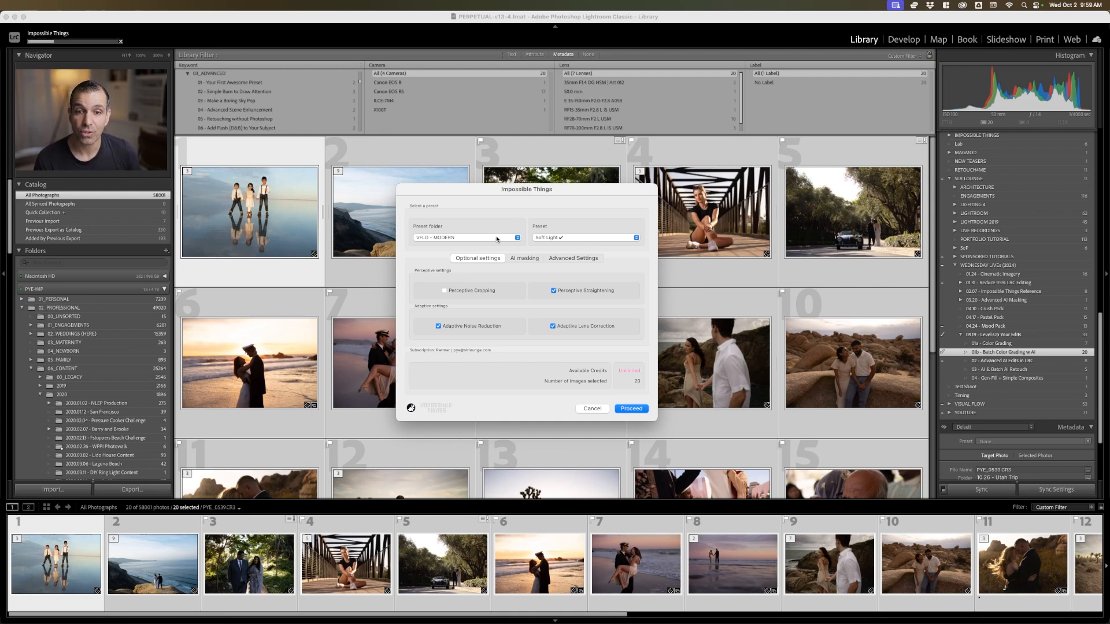
pyautogui.click(497, 238)
pyautogui.click(499, 236)
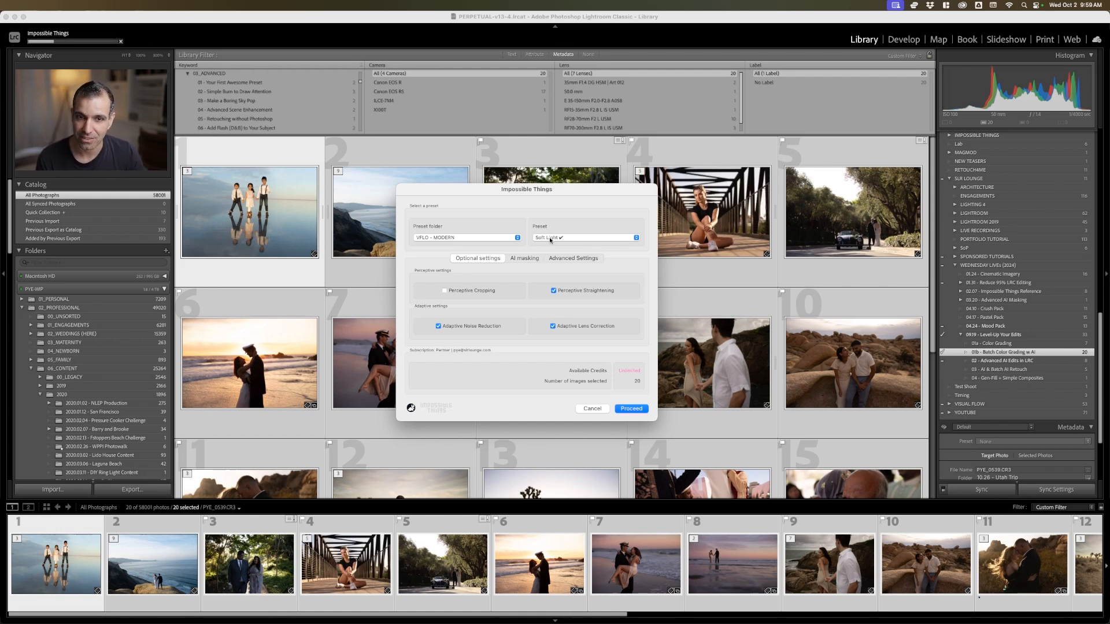
pyautogui.click(495, 240)
pyautogui.click(496, 239)
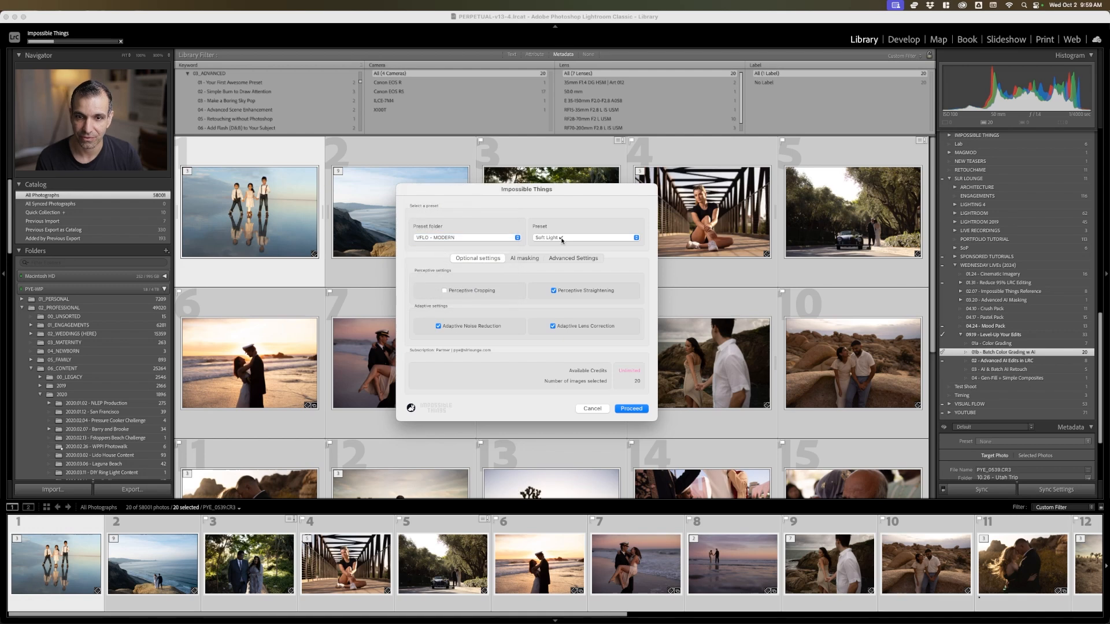
# Review the AI masking, advanced and optional settings, including the white balance prediction influence
pyautogui.click(532, 259)
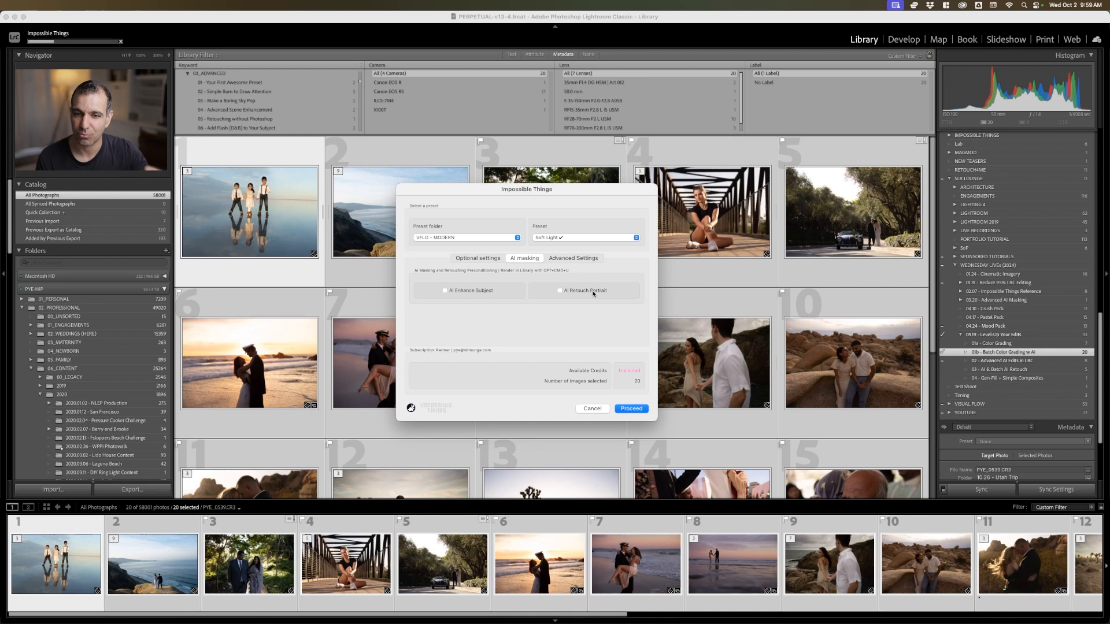
pyautogui.click(582, 258)
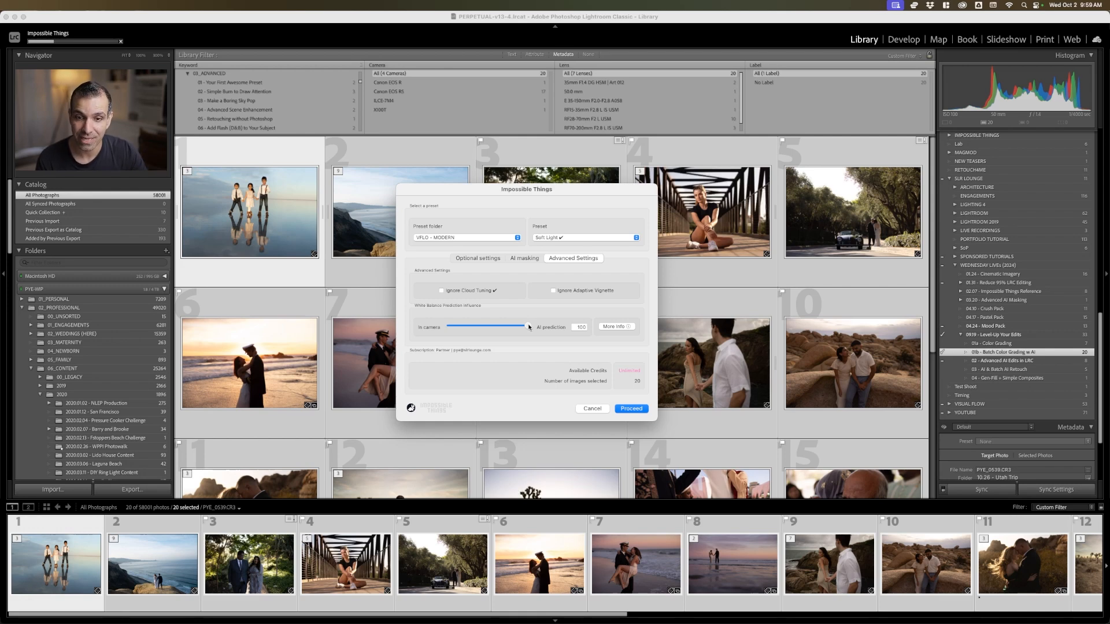
pyautogui.moveTo(528, 327); pyautogui.dragTo(555, 330)
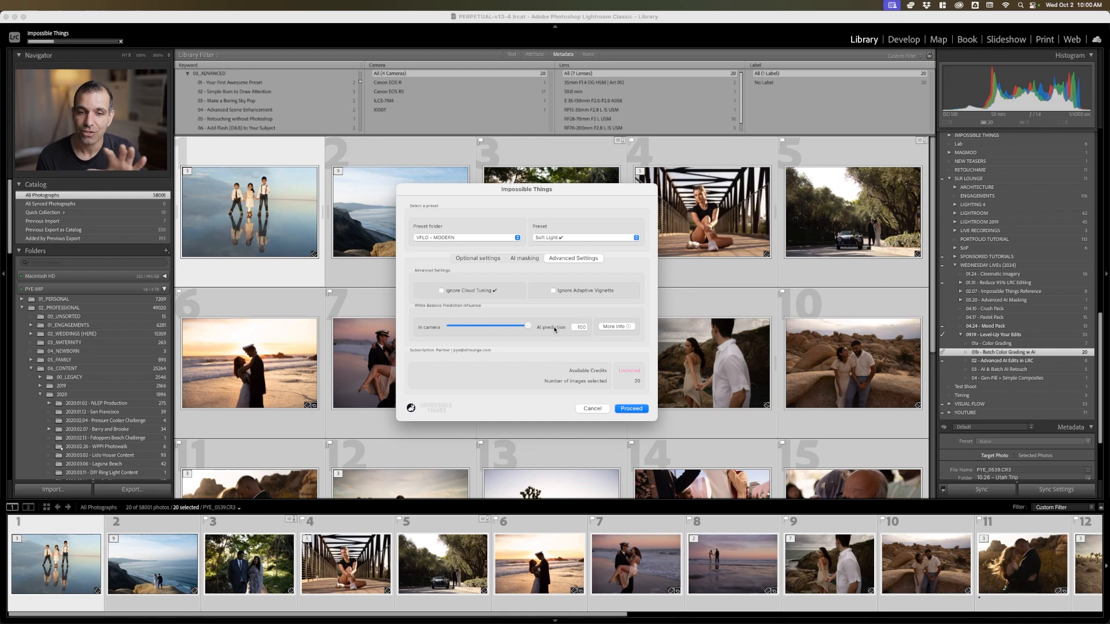
pyautogui.click(493, 260)
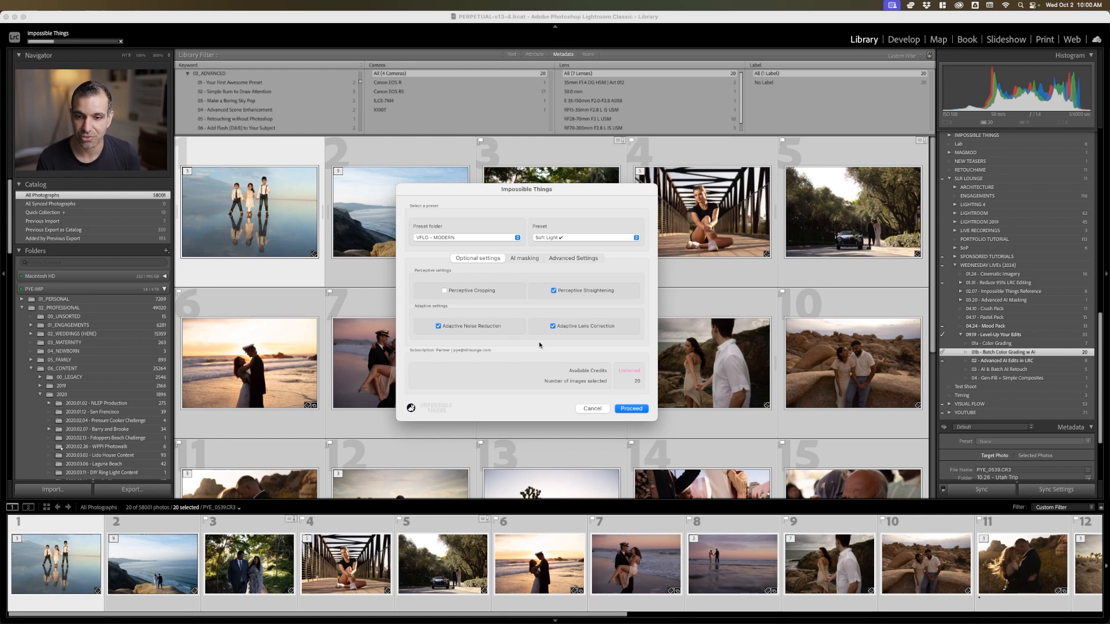
# Run the Impossible Things edit on the selected photos and show them in Survey view with the side panels and filter bar hidden
pyautogui.click(631, 409)
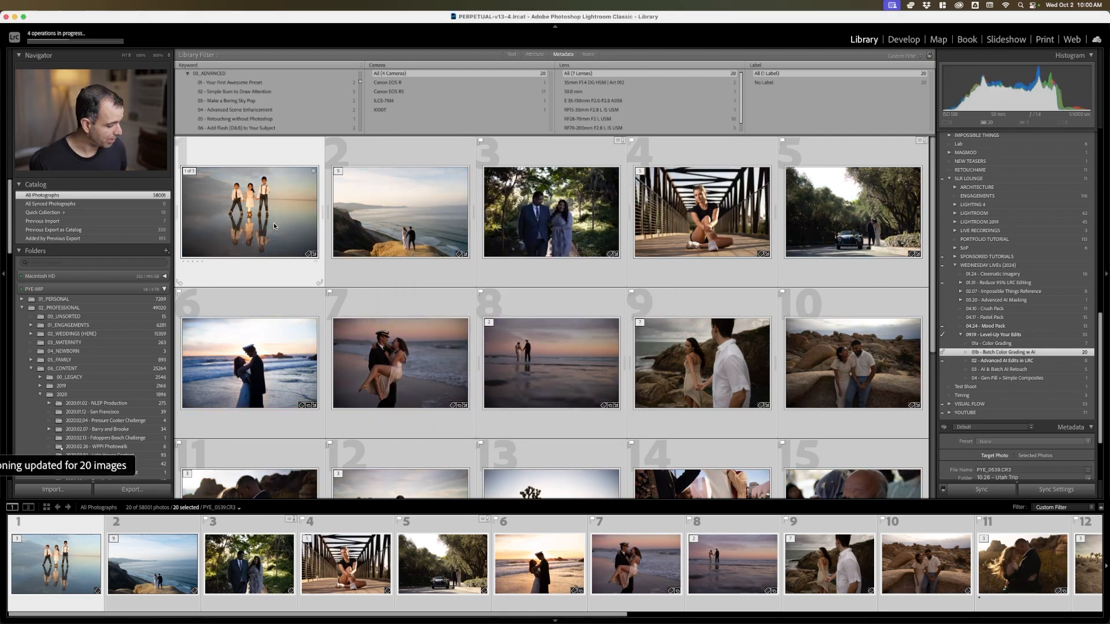
pyautogui.hotkey('shift', 'Tab')
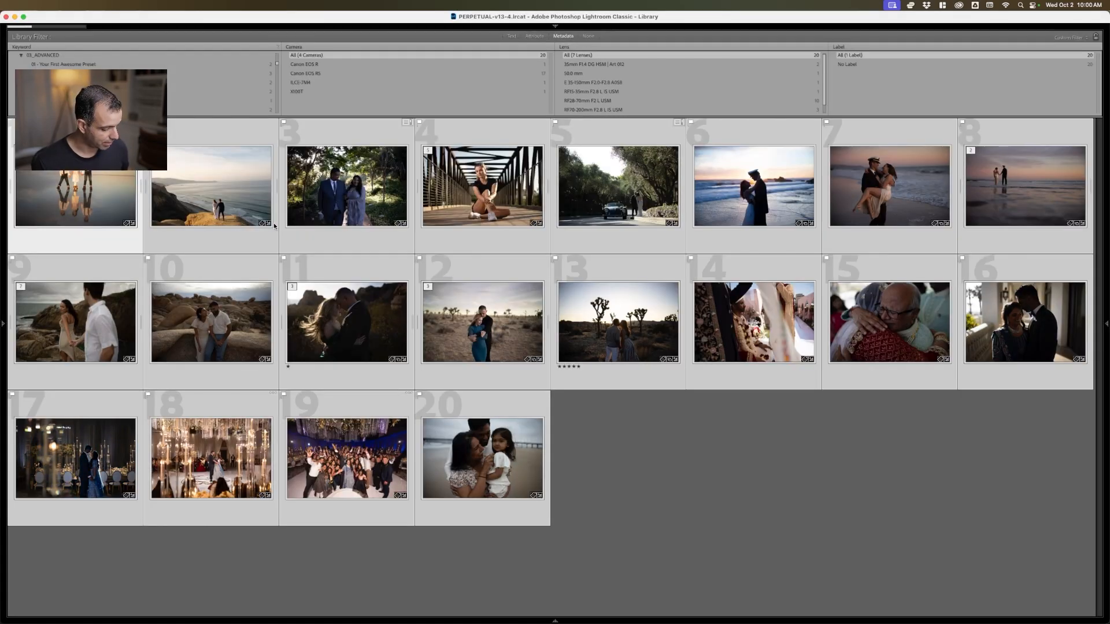
pyautogui.press('\\')
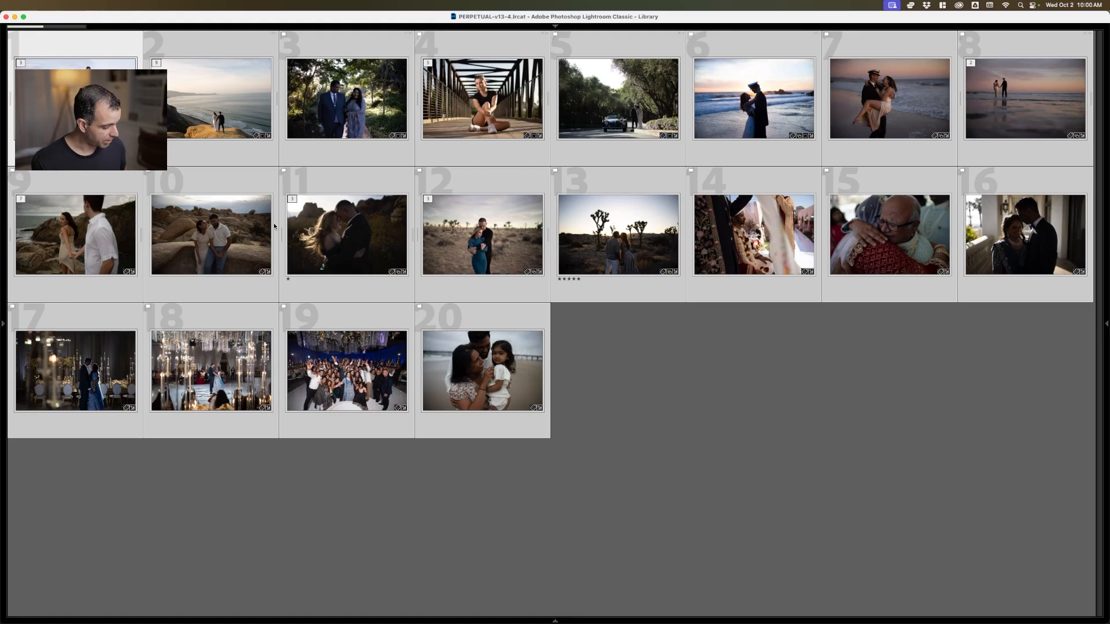
pyautogui.press('n')
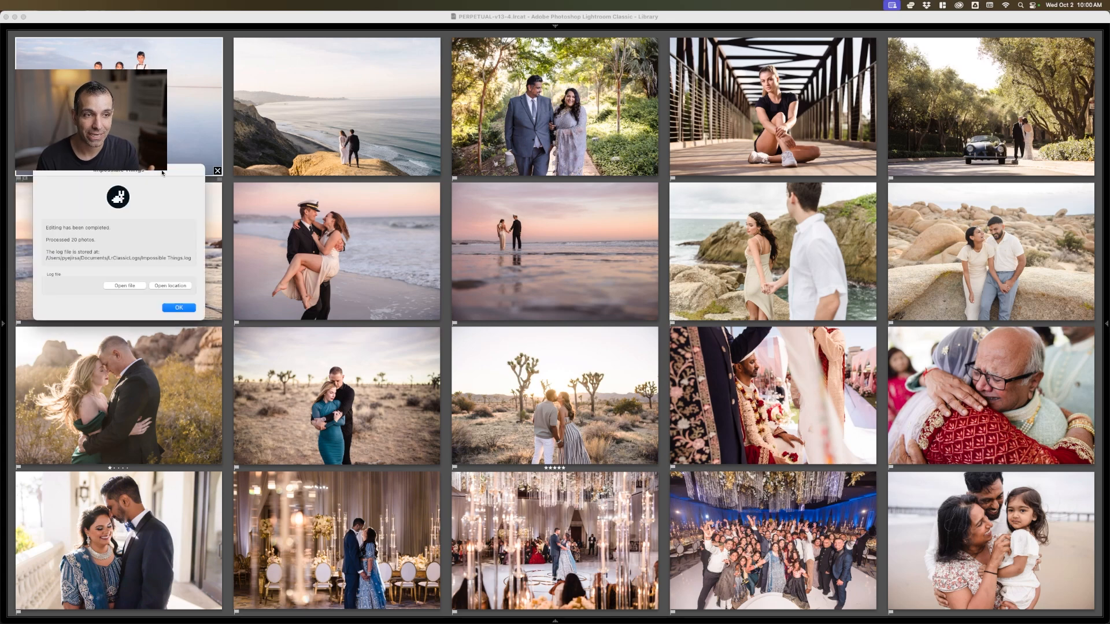
# Dismiss the Impossible Things completion report and review the edited photos in Develop, from the garden couple to the navy couple on the beach
pyautogui.moveTo(689, 255); pyautogui.dragTo(524, 201)
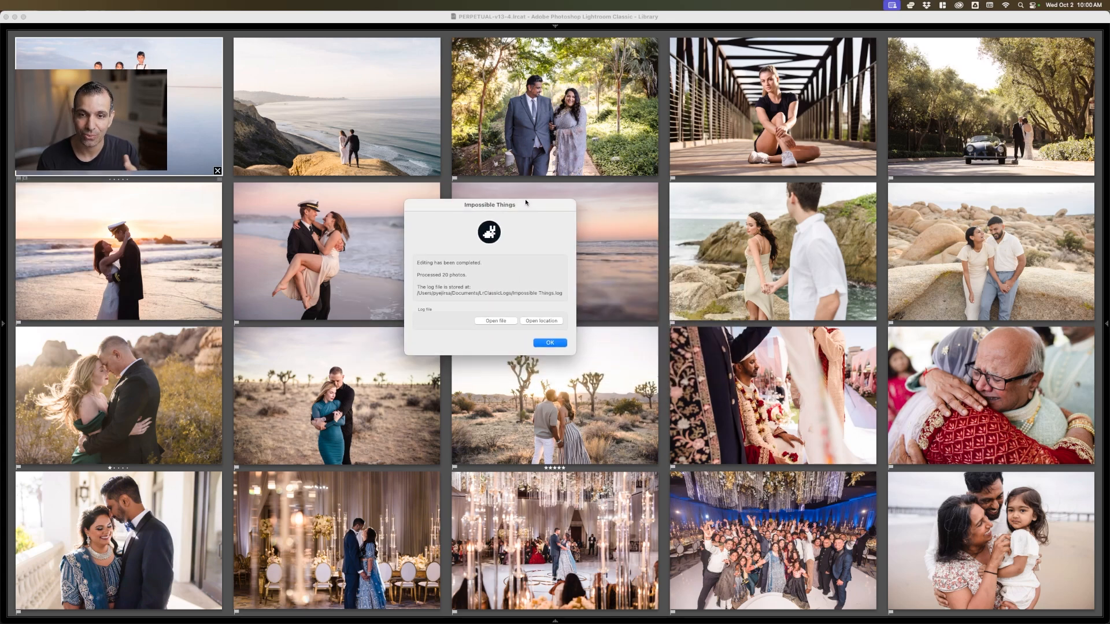
pyautogui.click(560, 341)
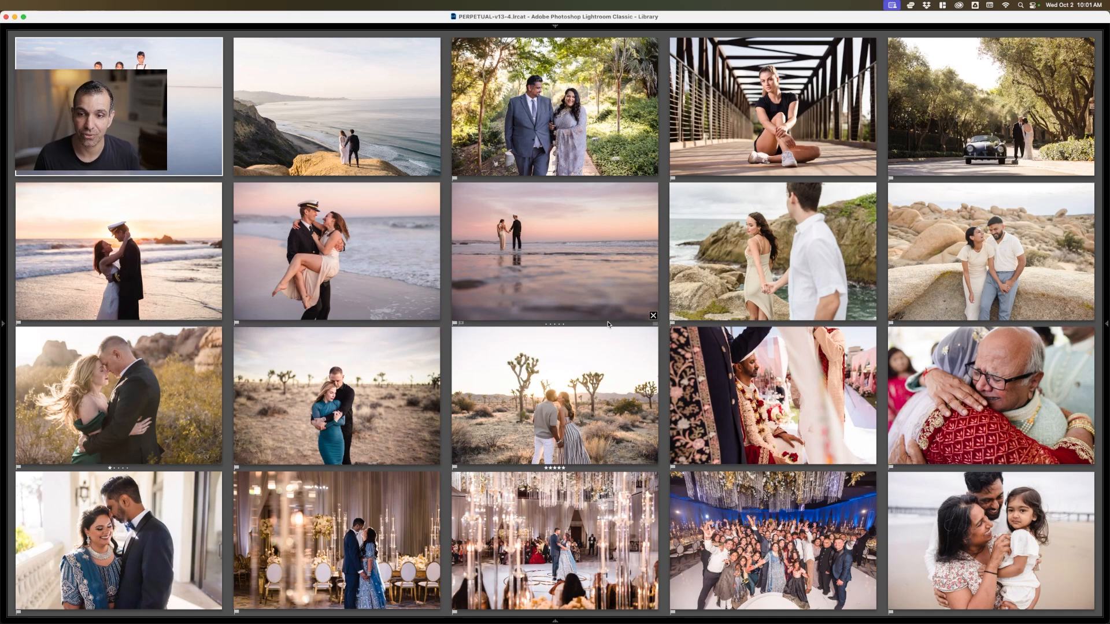
pyautogui.click(601, 136)
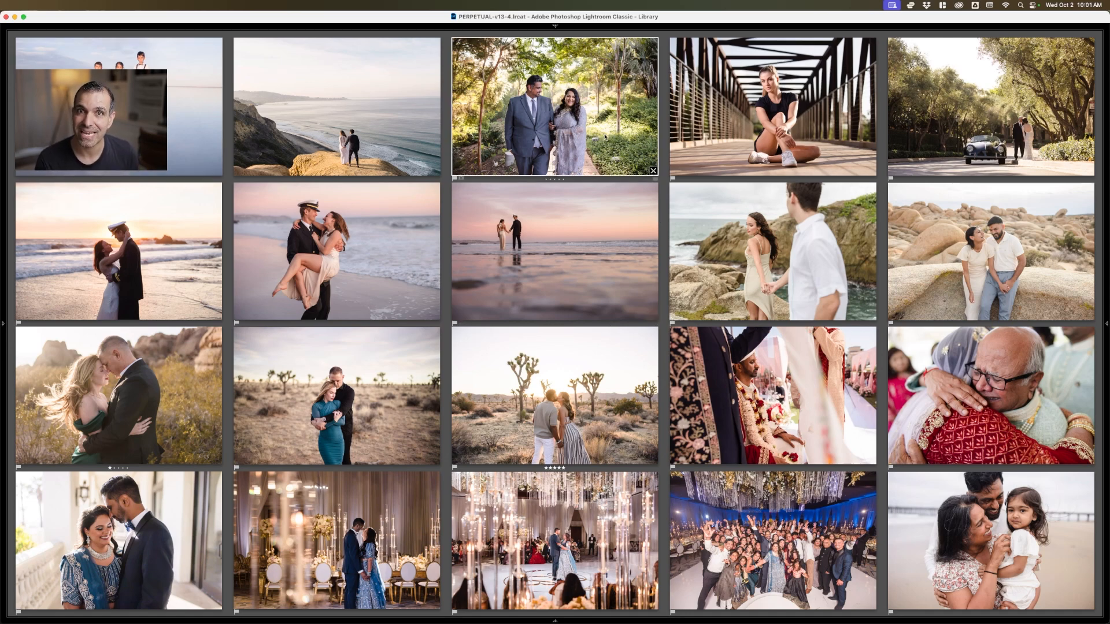
pyautogui.press('d')
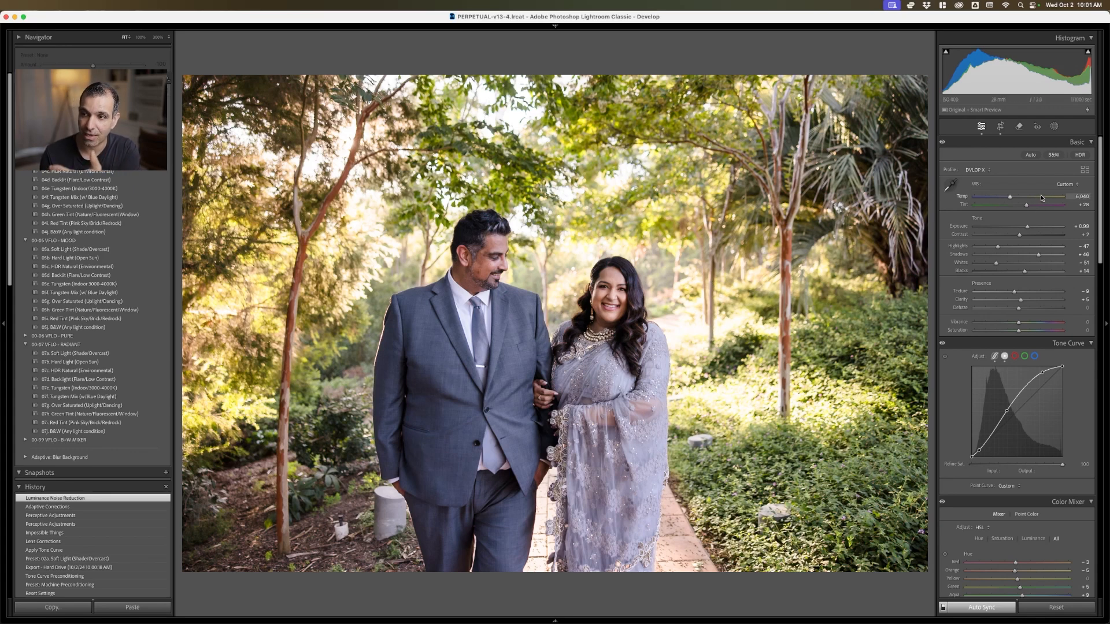
pyautogui.scroll(-5, 1020, 315)
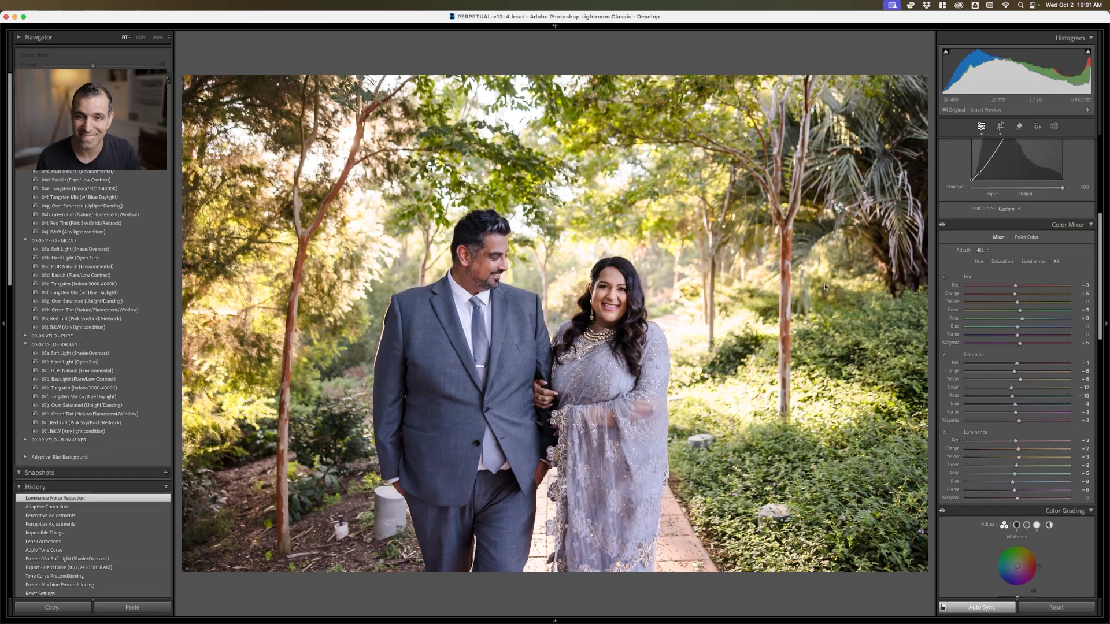
pyautogui.press('Right')
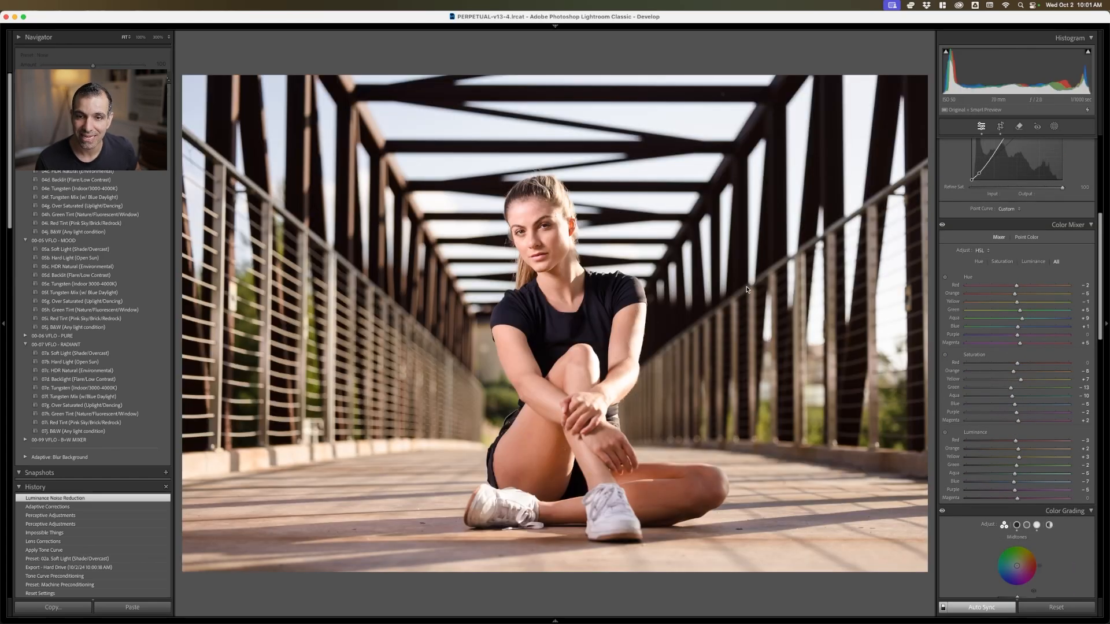
pyautogui.press('Right')
pyautogui.press('Right')
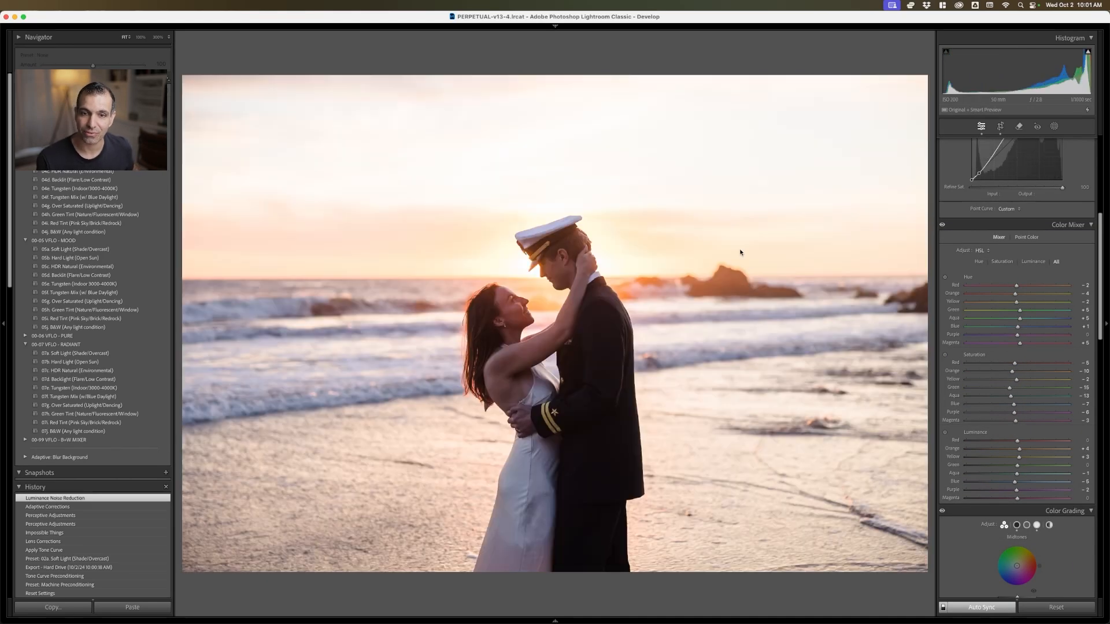
# Reopen only the garden couple photo in Develop, reset all its settings for comparison, and undo the reset
pyautogui.press('g')
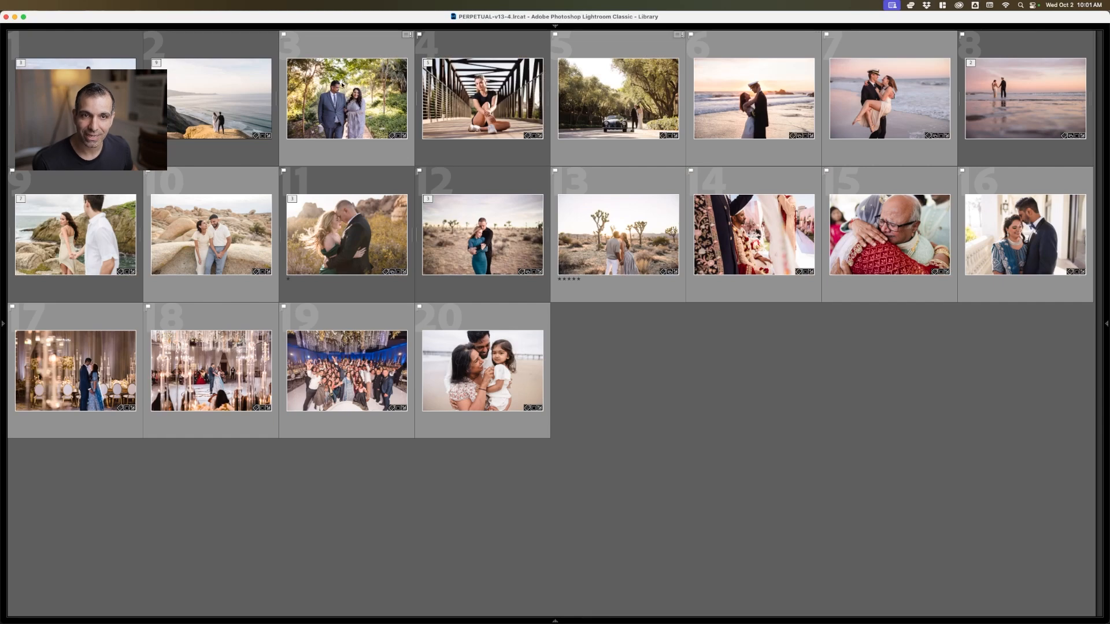
pyautogui.press('d')
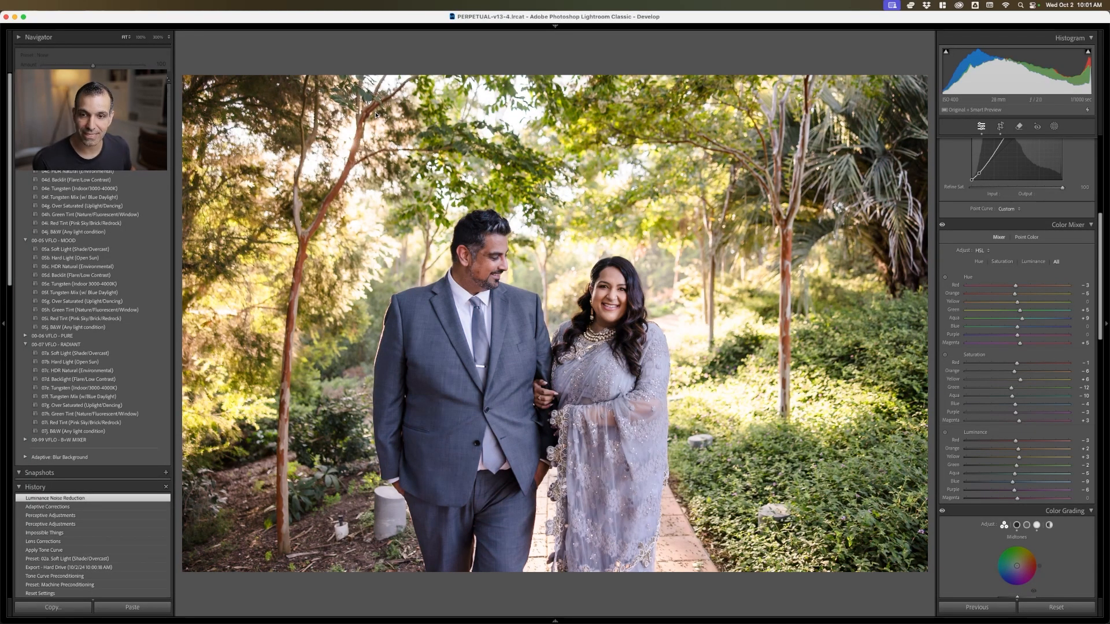
pyautogui.press('shift+super+r')
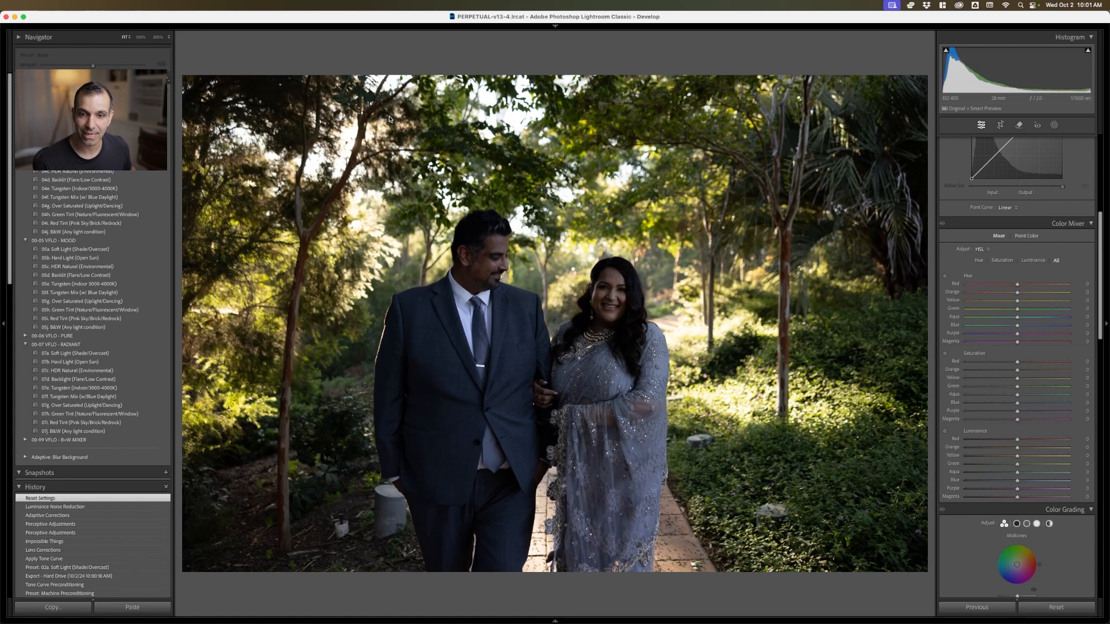
pyautogui.press('super+z')
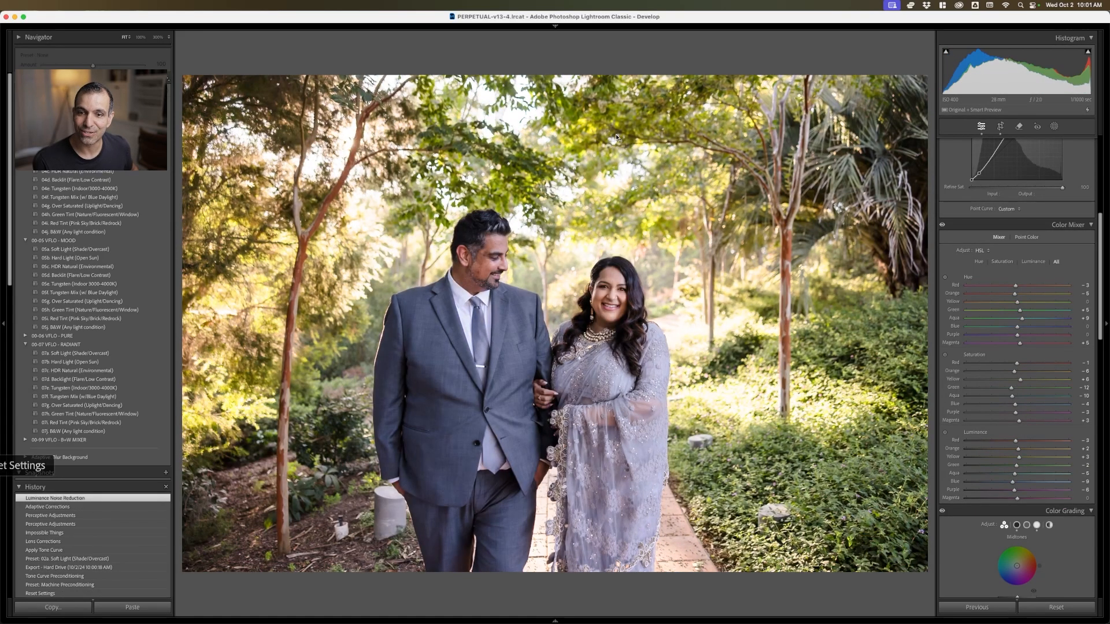
# Clear the photo selection in the Library grid and switch to the Impossible Things slide in the presentation
pyautogui.press('g')
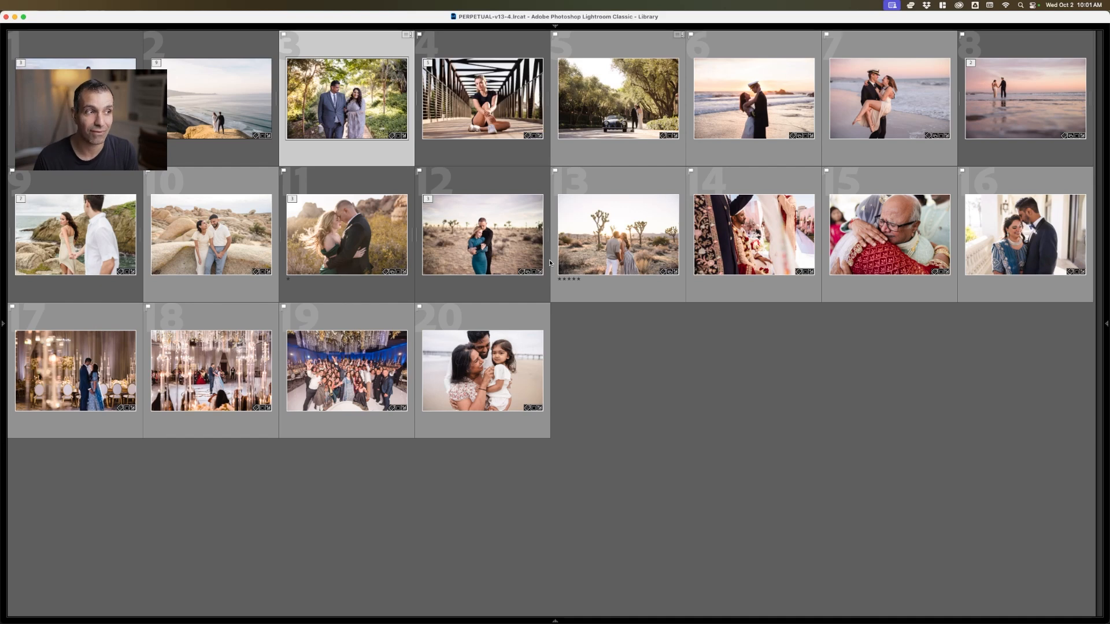
pyautogui.click(662, 333)
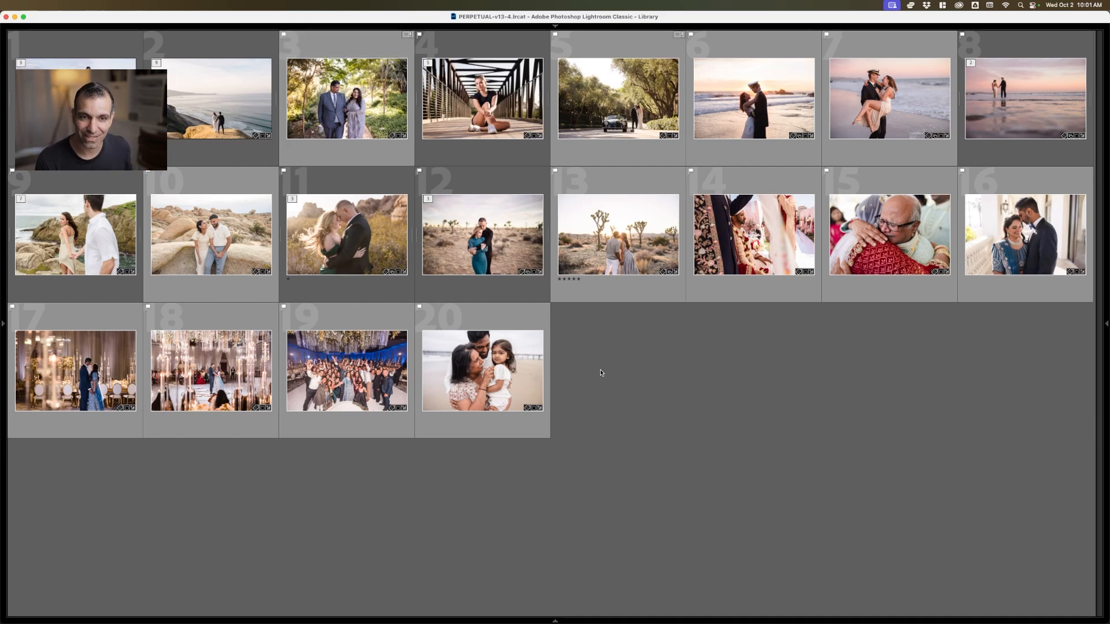
pyautogui.press('Tab')
pyautogui.press('super+Tab')
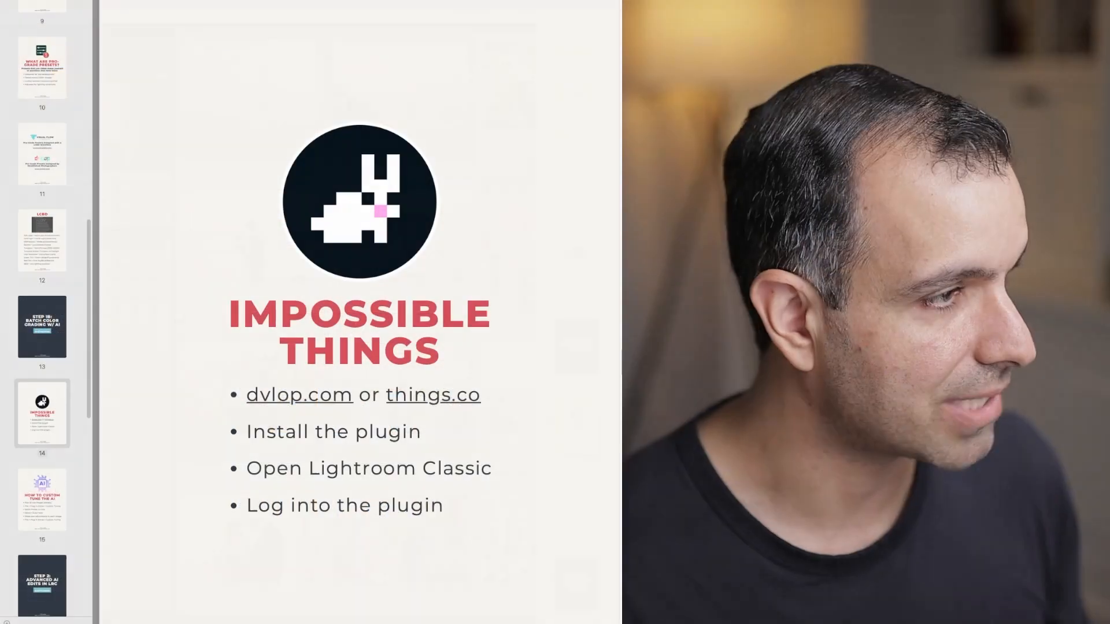
pyautogui.click(97, 436)
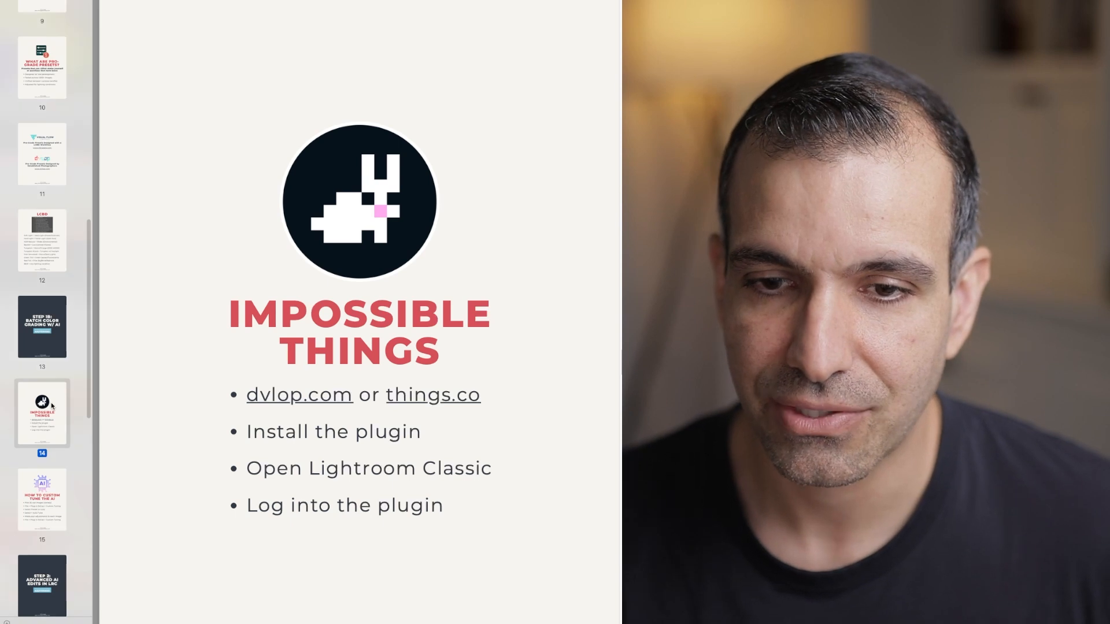
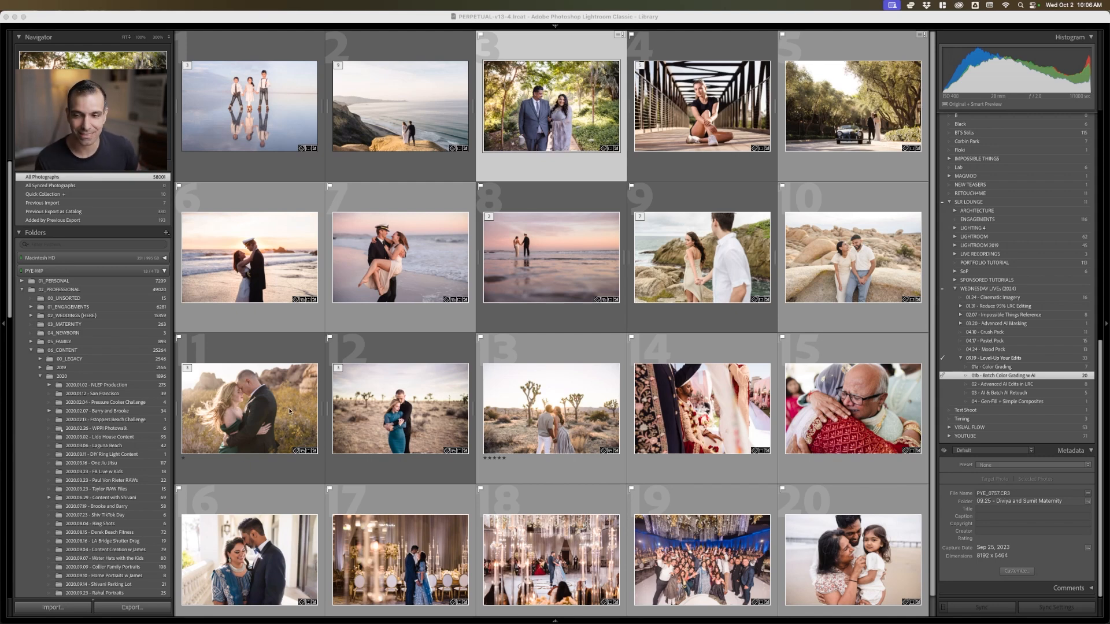
# Open the 02 - Advanced AI Edits in LRC collection, reset all its photos' develop settings, and clear the selection
pyautogui.click(730, 352)
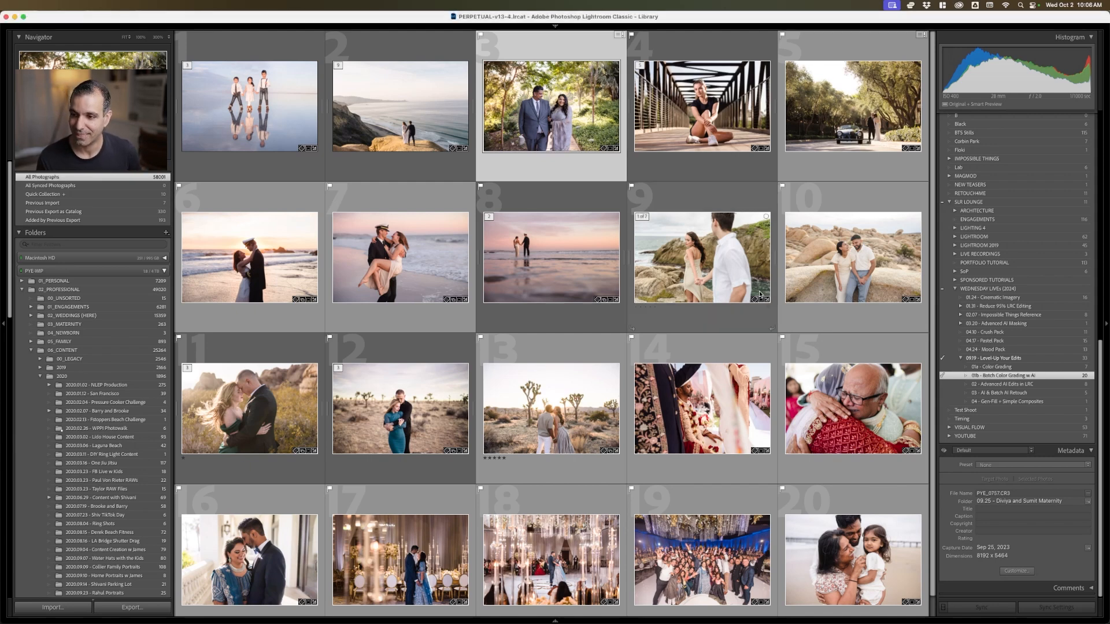
pyautogui.click(1090, 385)
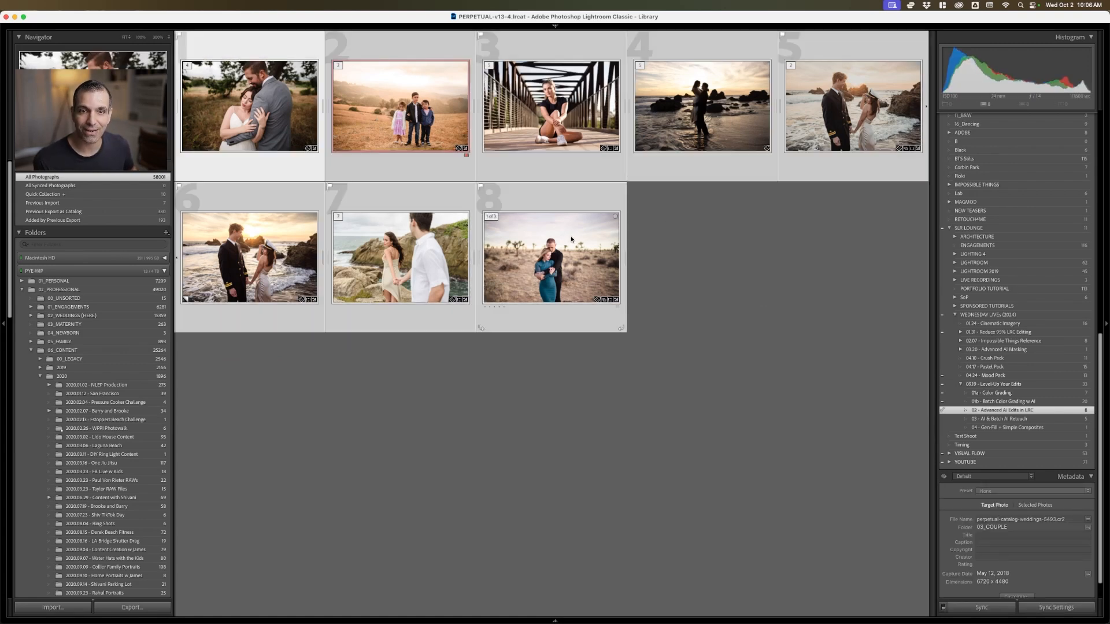
pyautogui.click(655, 232)
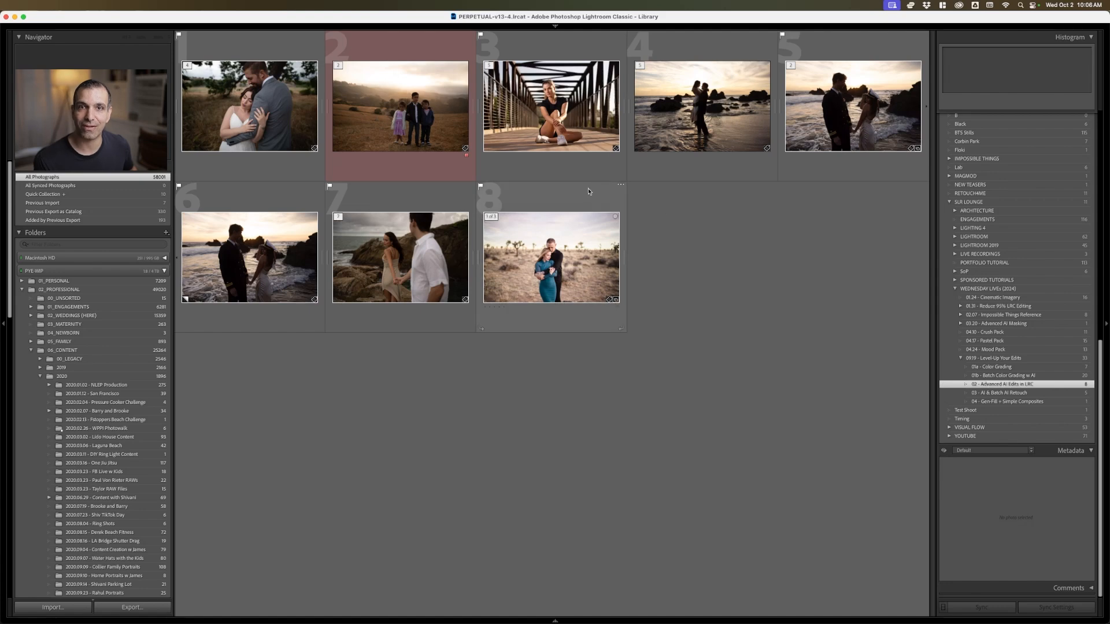
# Create a virtual copy of the embracing wedding couple photo under the oak tree and open it in Develop
pyautogui.click(269, 108)
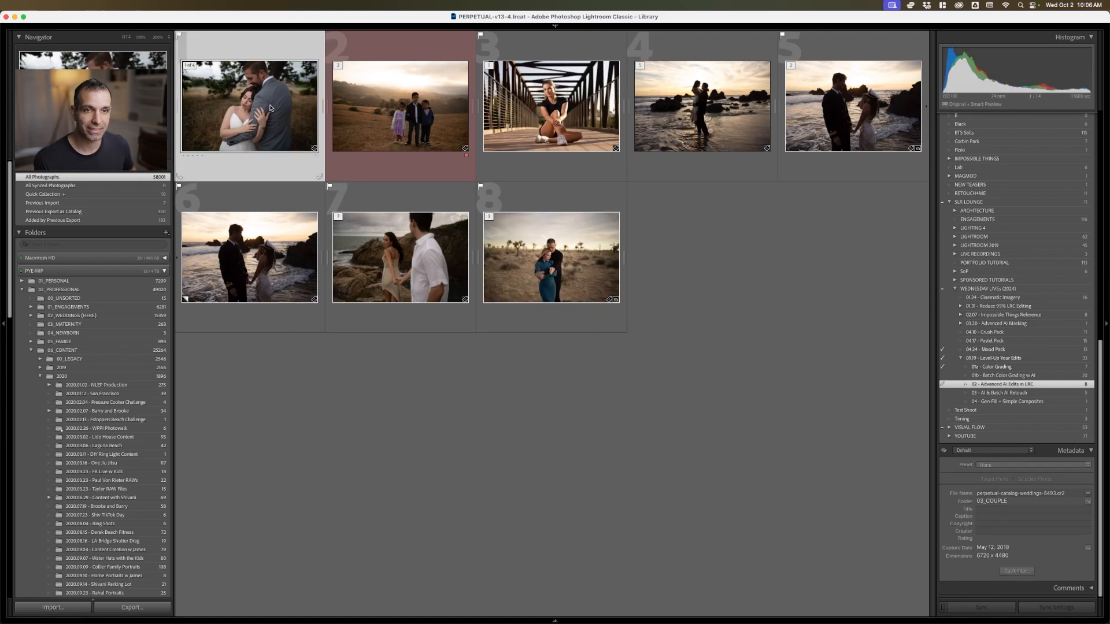
pyautogui.press('d')
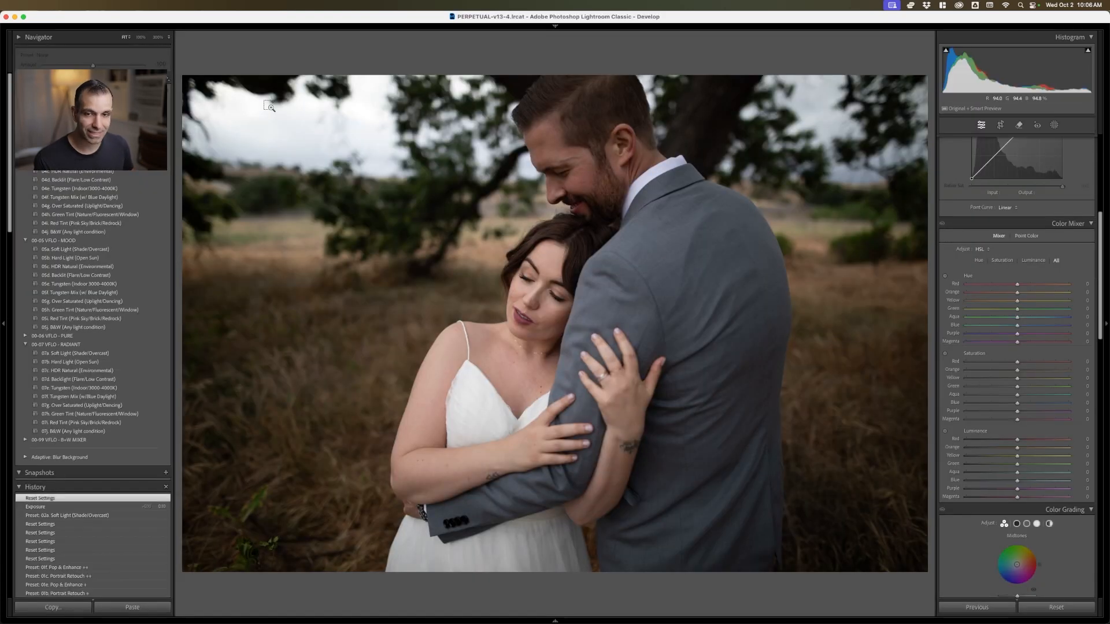
pyautogui.press('g')
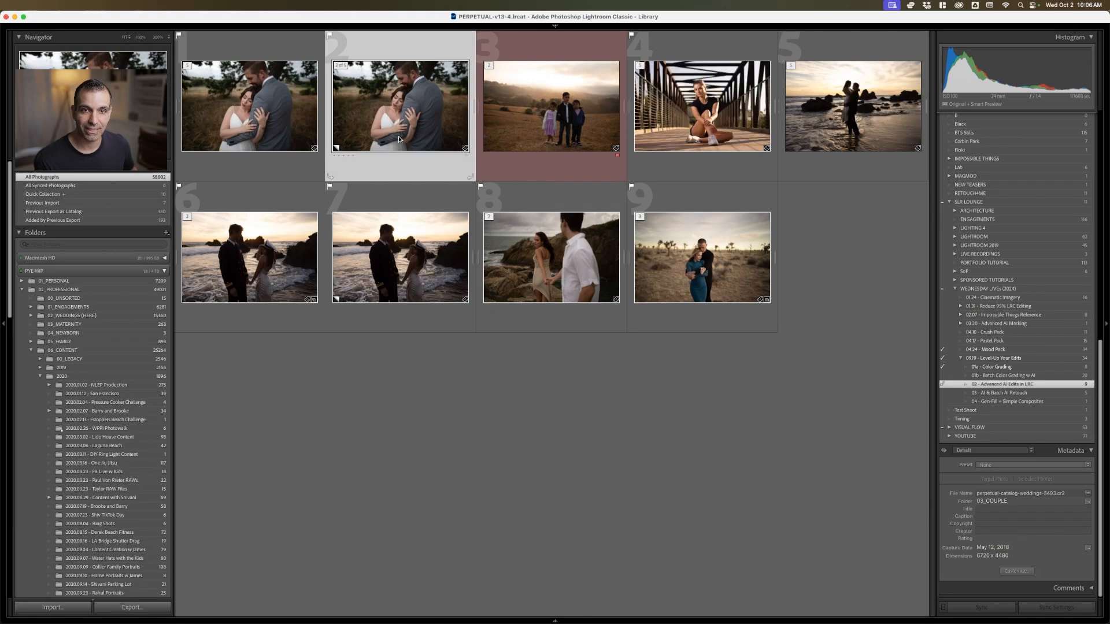
pyautogui.press('d')
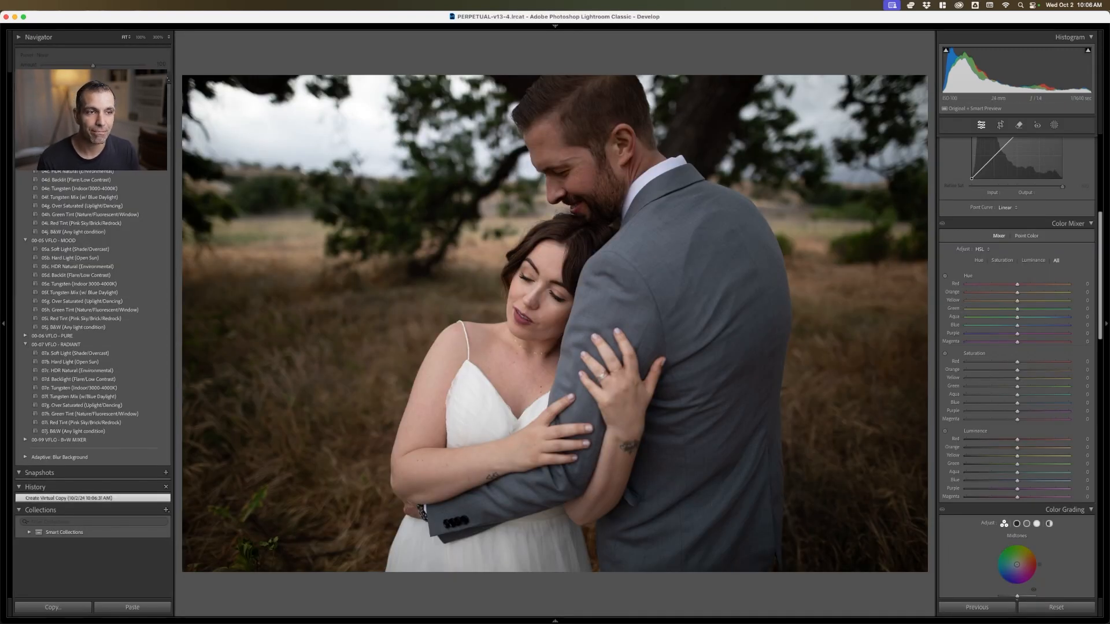
# Apply the Soft Light (Shade/Overcast) preset from the VFLO - MODERN group to the virtual copy
pyautogui.scroll(3, 92, 346)
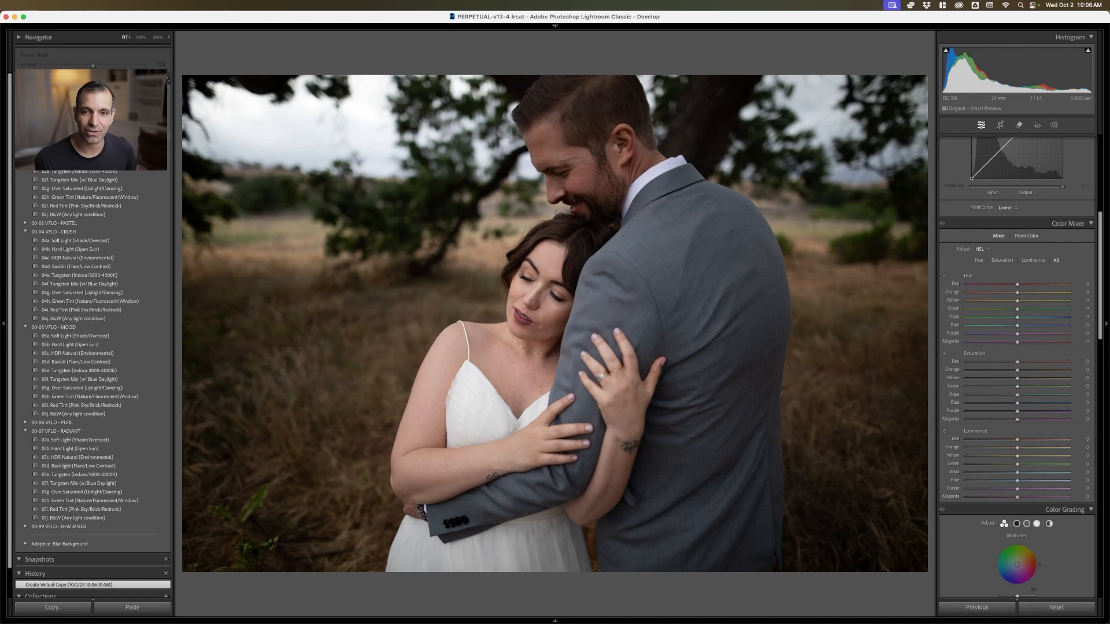
pyautogui.click(75, 137)
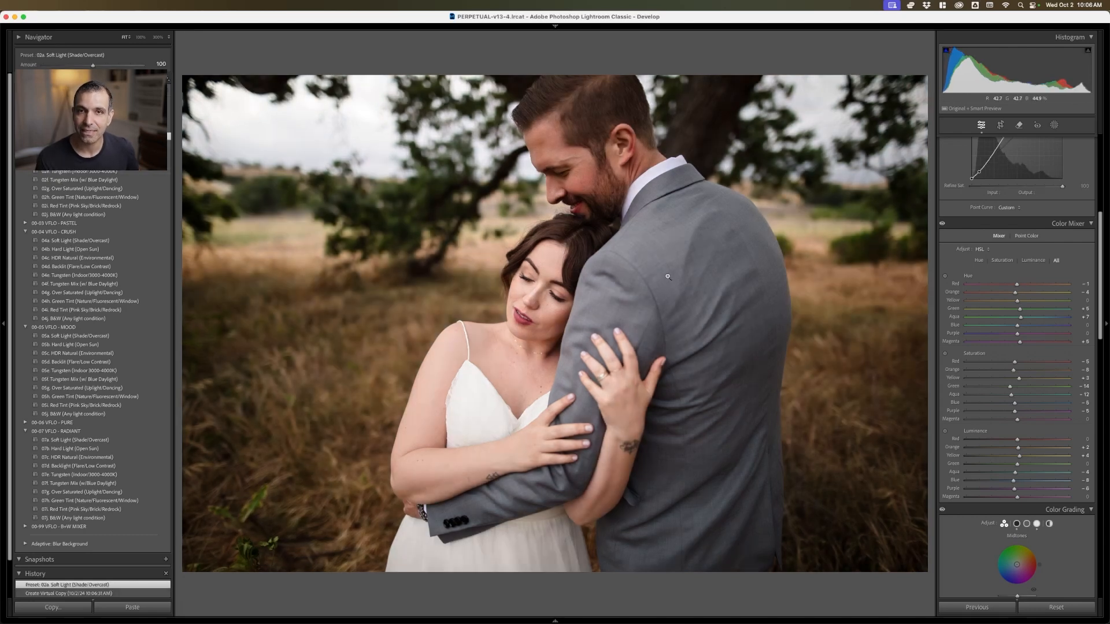
pyautogui.scroll(5, 1054, 295)
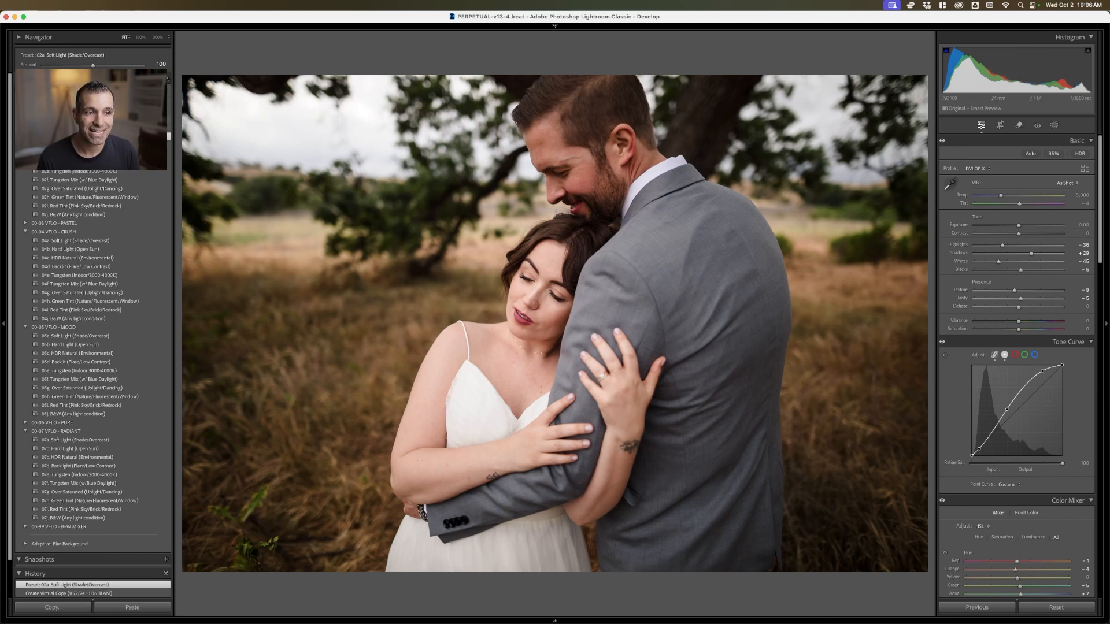
# Apply the Retouch w/ Pop & Enhance preset to the couple photo and display the masks it adds
pyautogui.scroll(5, 93, 384)
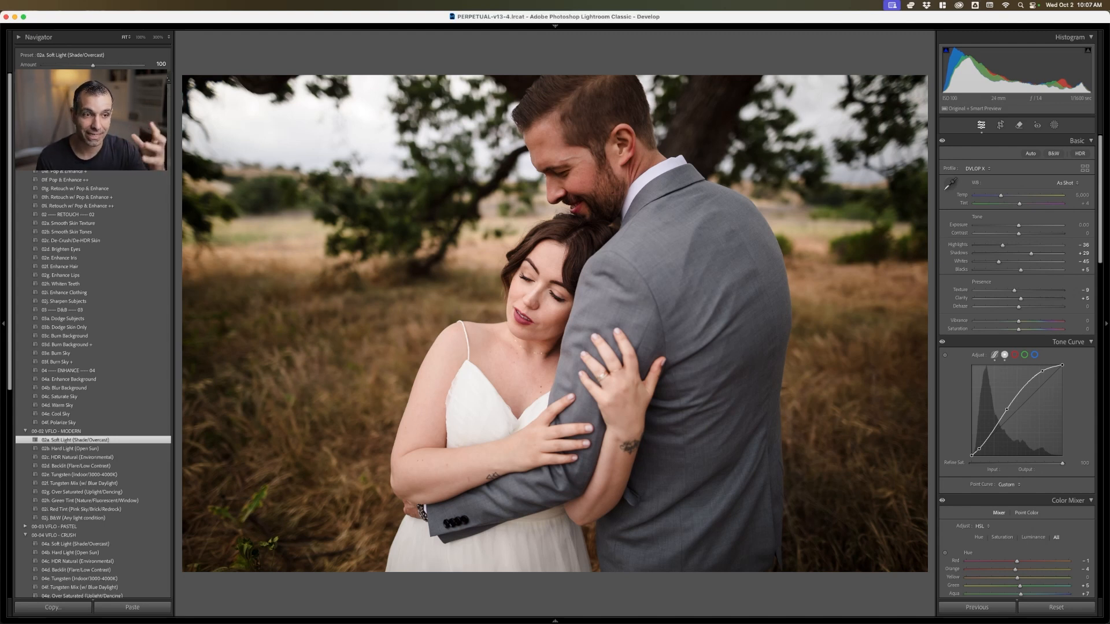
pyautogui.click(82, 189)
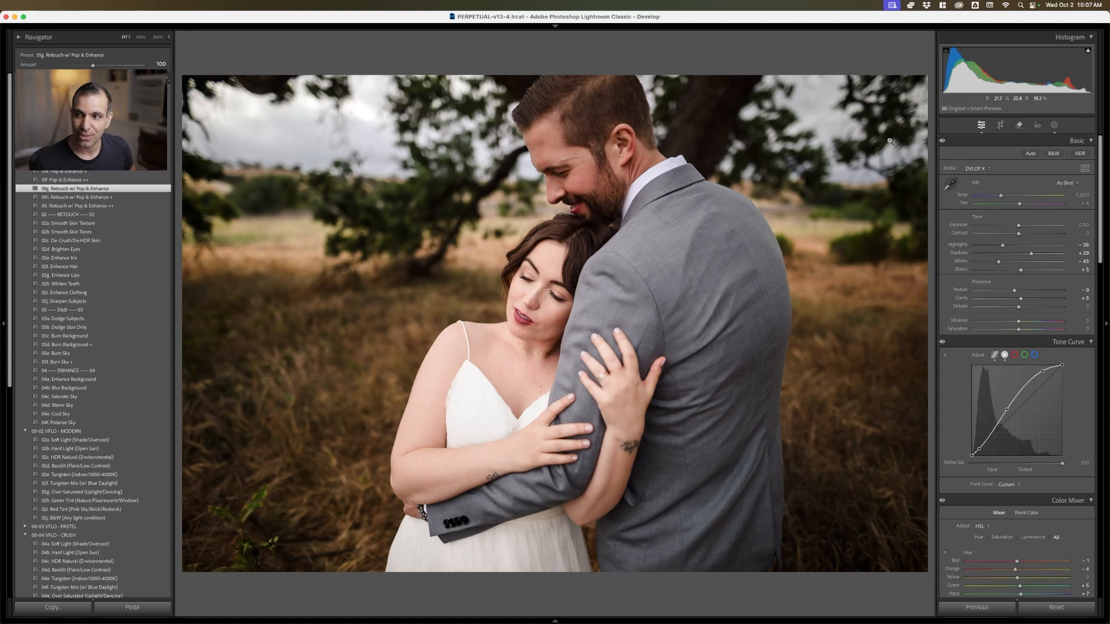
pyautogui.click(1053, 125)
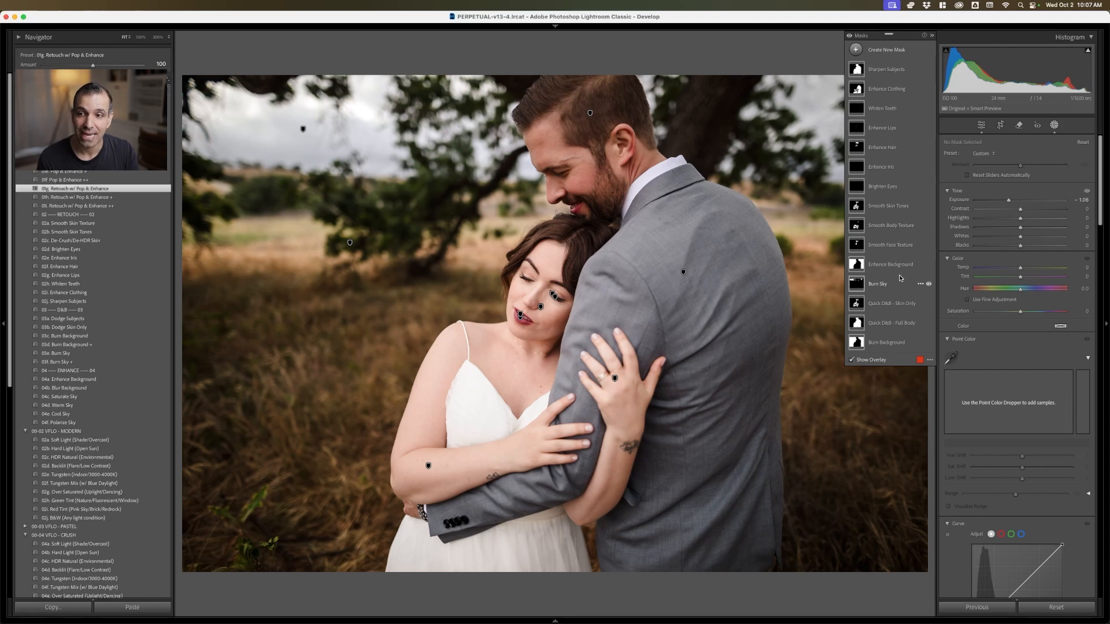
# Compare the Retouch w/ Pop & Enhance + preset with the standard version on the couple, ending on the standard one
pyautogui.click(129, 206)
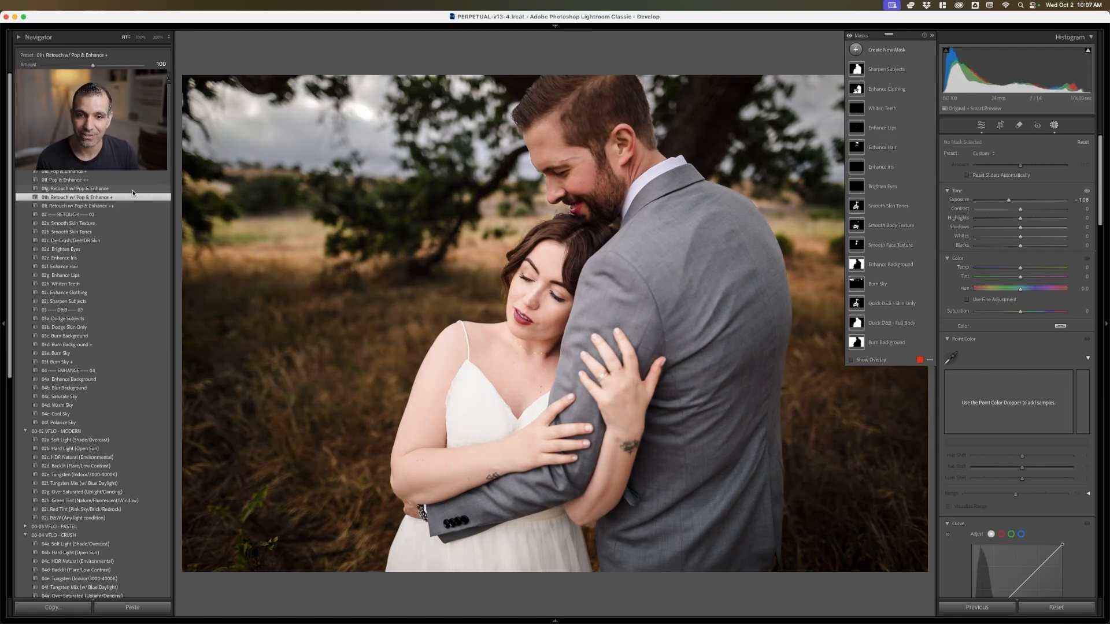
pyautogui.click(130, 190)
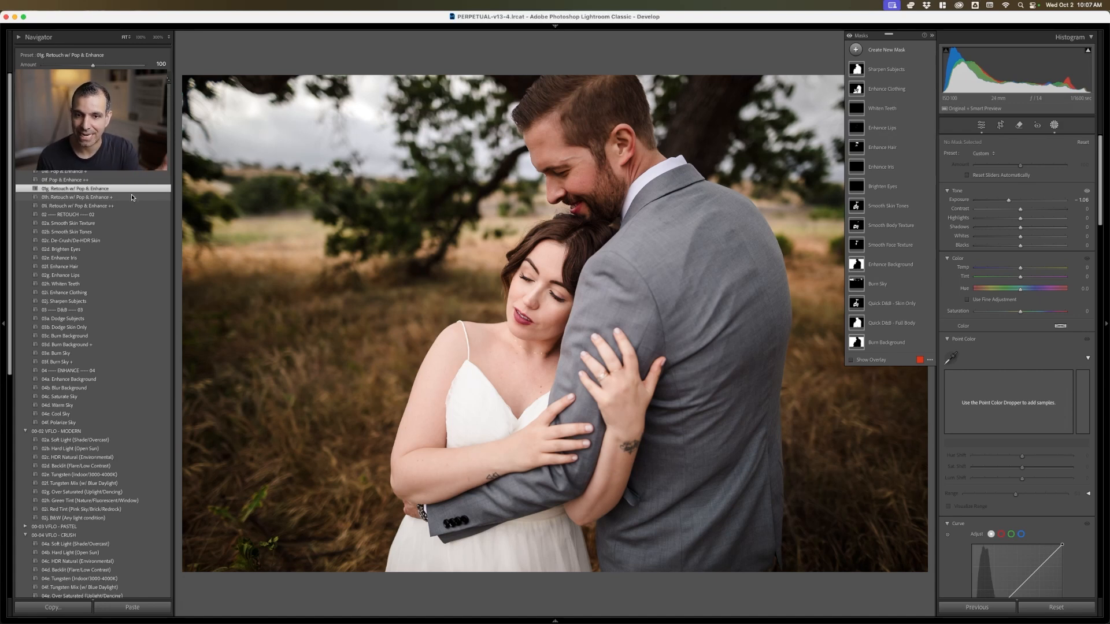
pyautogui.click(132, 197)
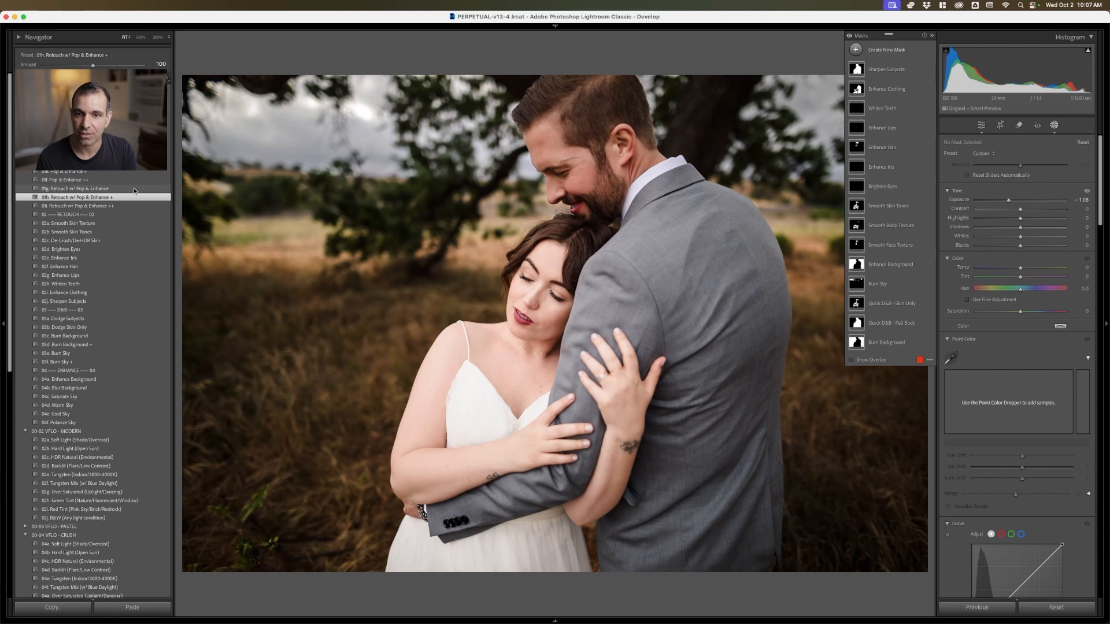
pyautogui.click(134, 189)
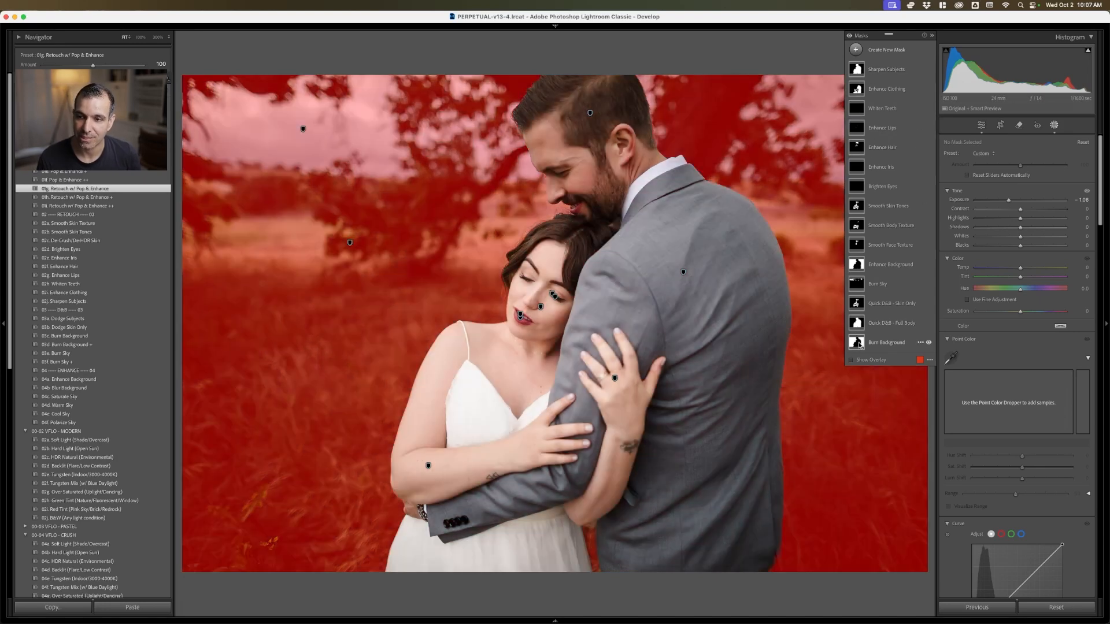
# Delete all masks from the photo and add a new Subject mask covering the couple
pyautogui.rightClick(903, 79)
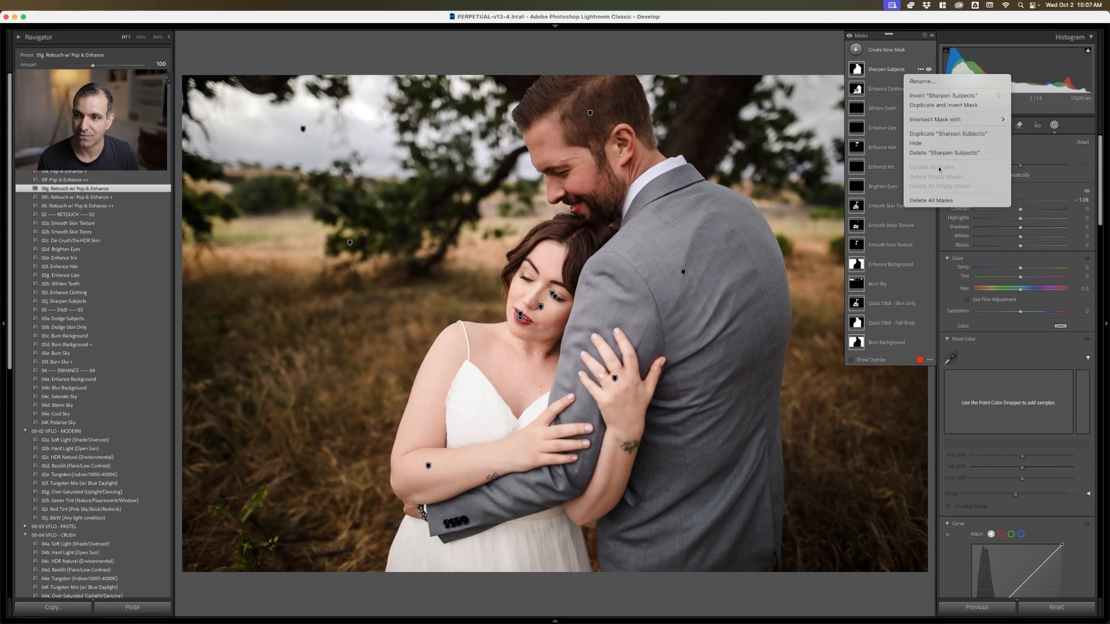
pyautogui.click(942, 199)
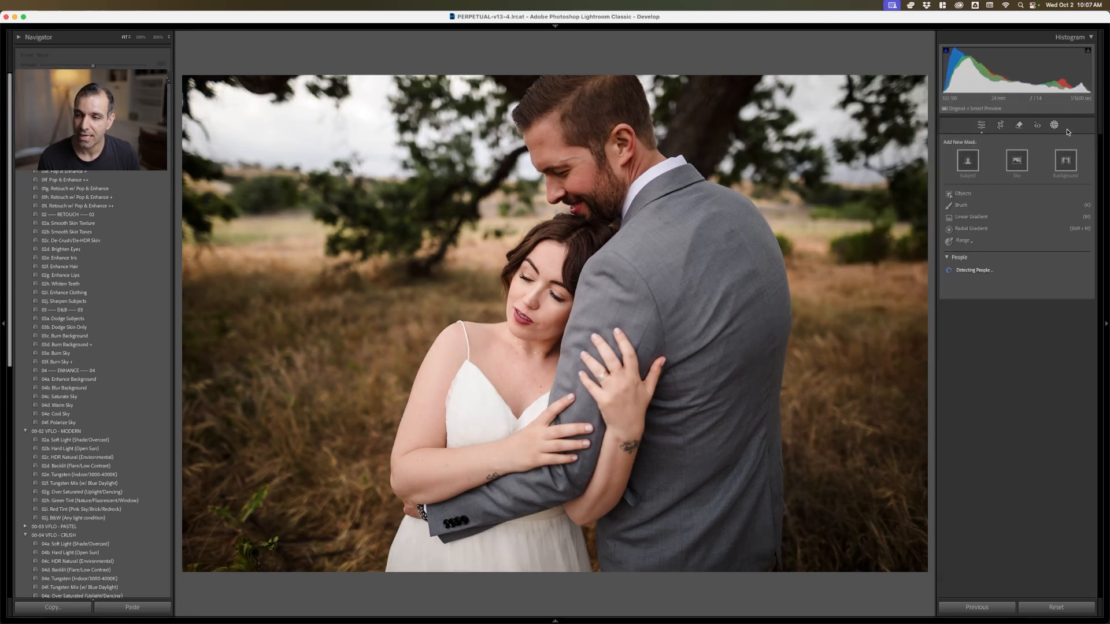
pyautogui.click(971, 161)
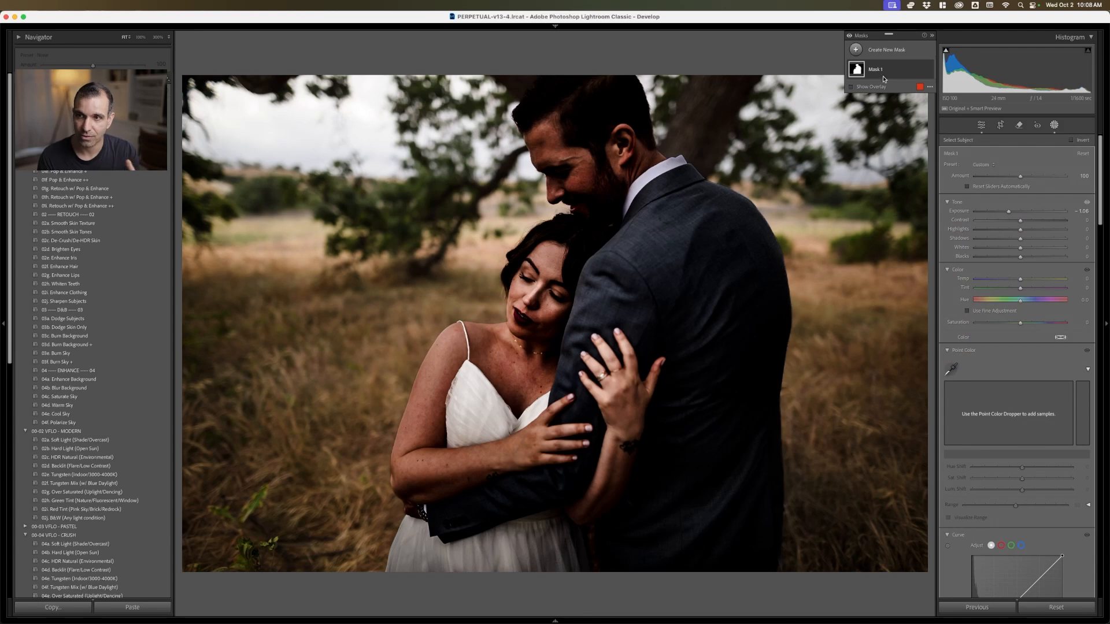
pyautogui.moveTo(860, 69)
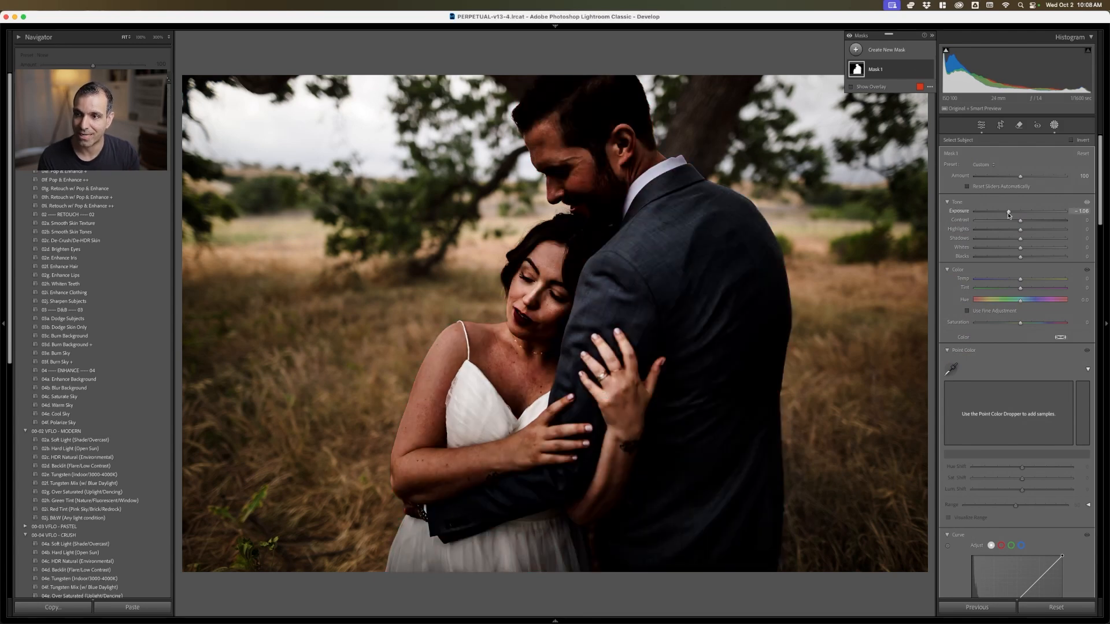
# Reset the subject mask's Exposure, Clarity and Dehaze sliders to 0
pyautogui.doubleClick(1010, 213)
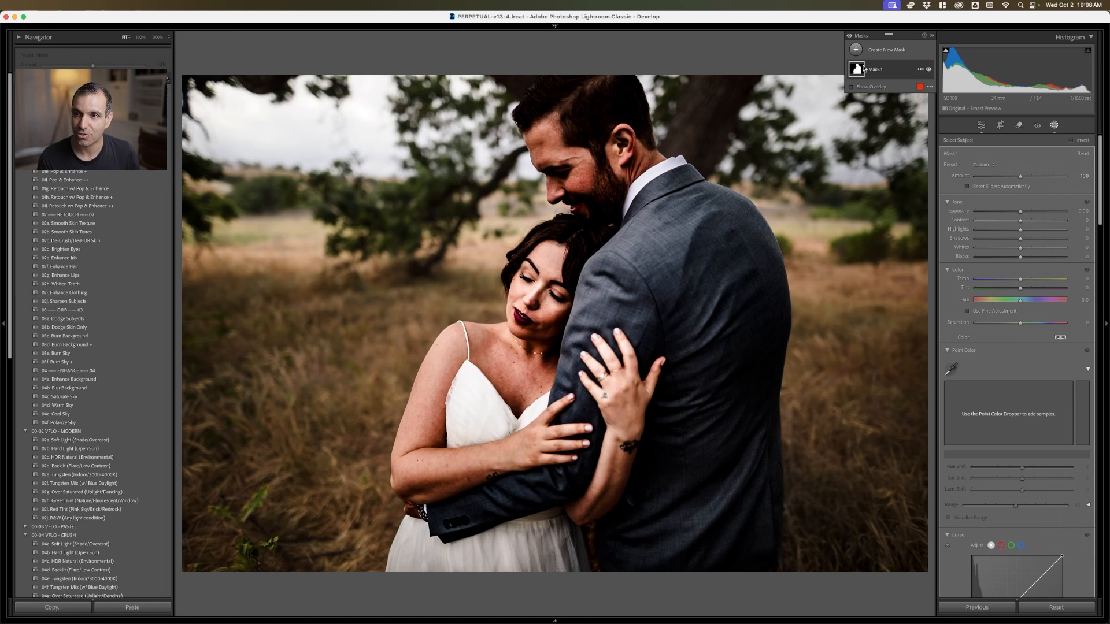
pyautogui.moveTo(860, 73)
pyautogui.scroll(-10, 1017, 283)
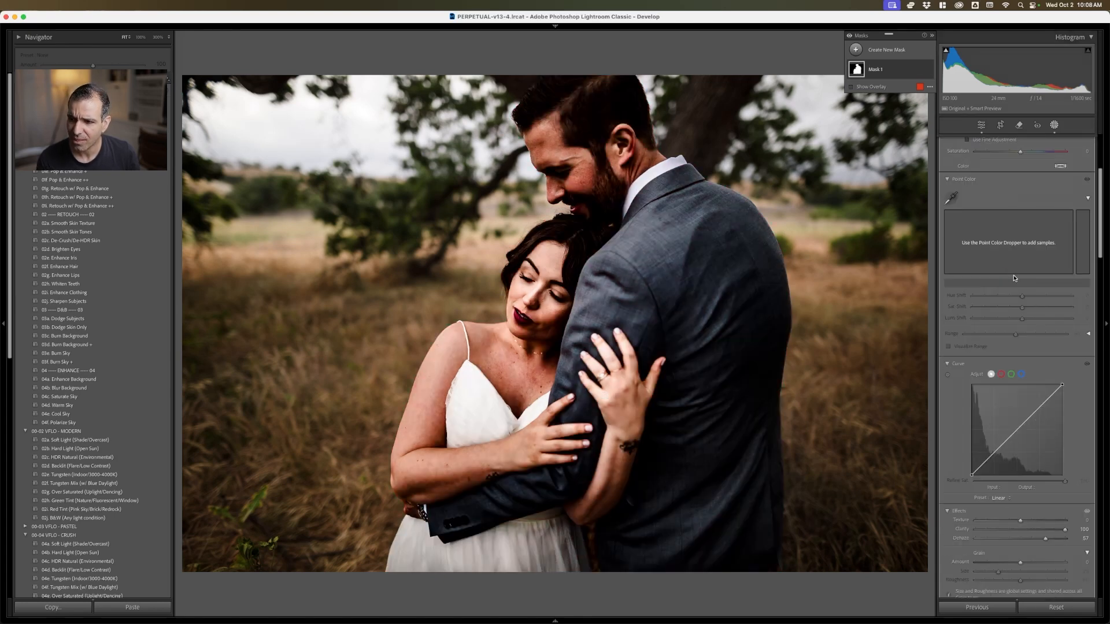
pyautogui.doubleClick(1065, 312)
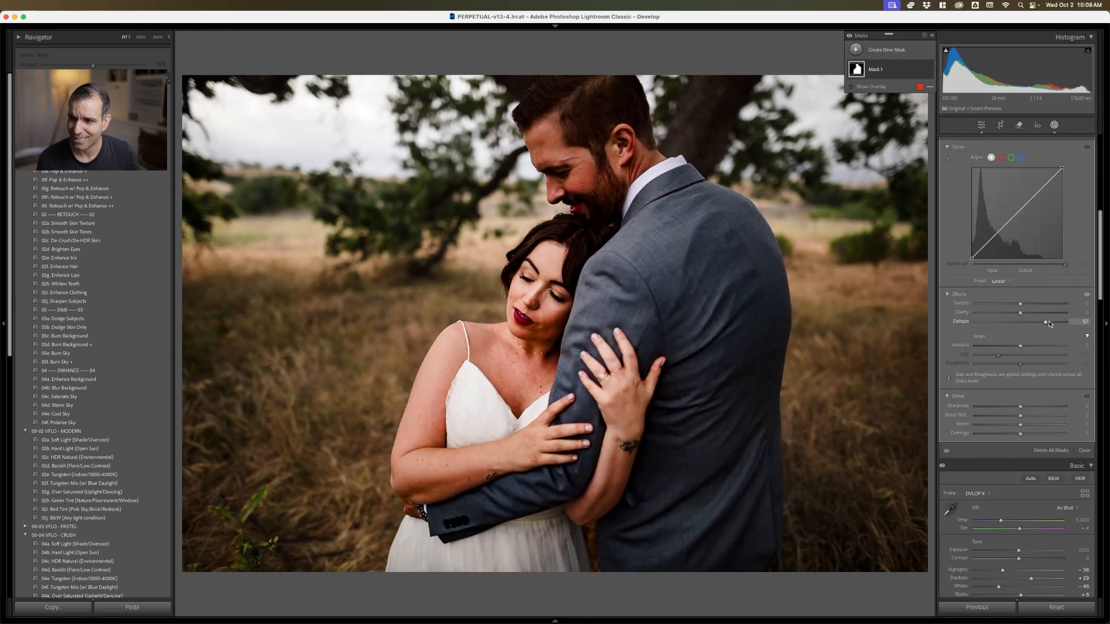
pyautogui.doubleClick(1045, 322)
# Check the mask overlay on the couple, and set the mask's Highlights to 13 and Whites to 15
pyautogui.press('o')
pyautogui.scroll(10, 1066, 331)
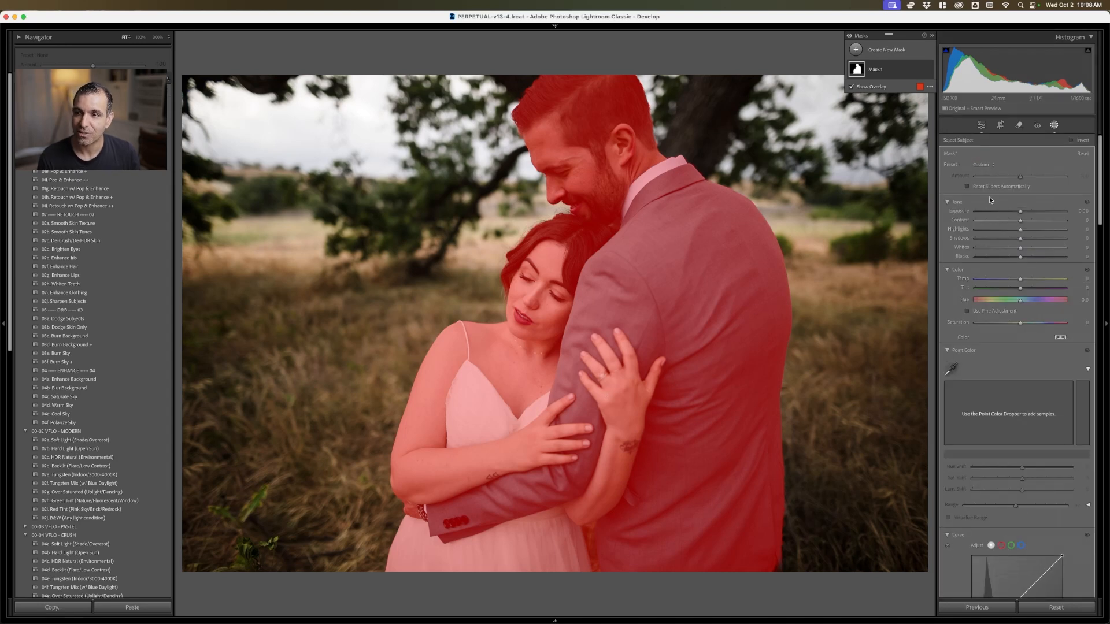
pyautogui.moveTo(1027, 227); pyautogui.dragTo(1027, 249)
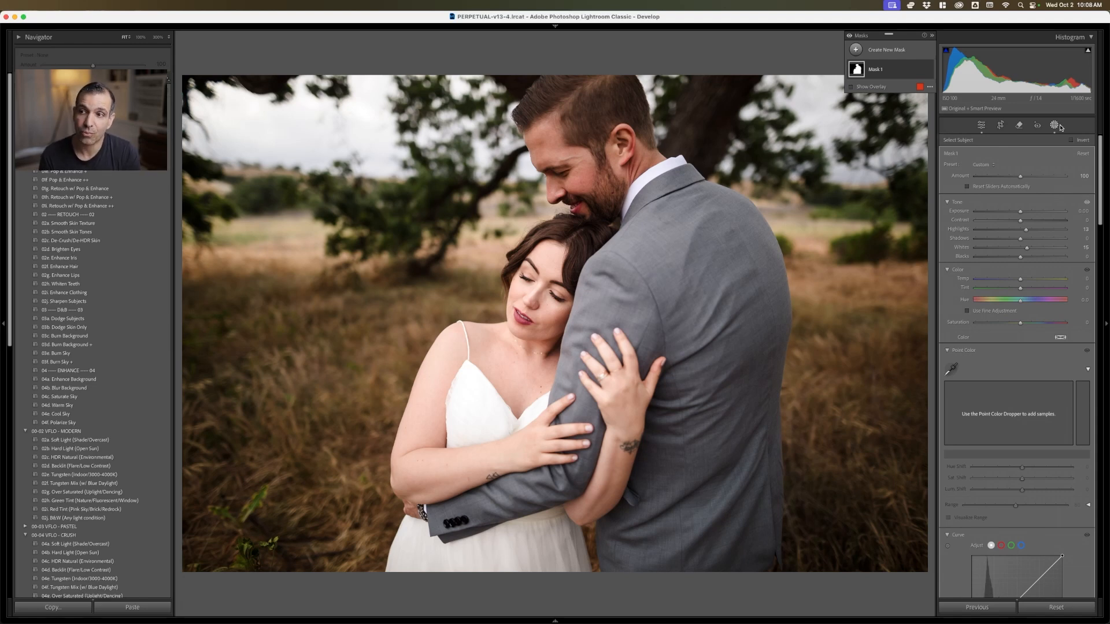
pyautogui.click(1054, 126)
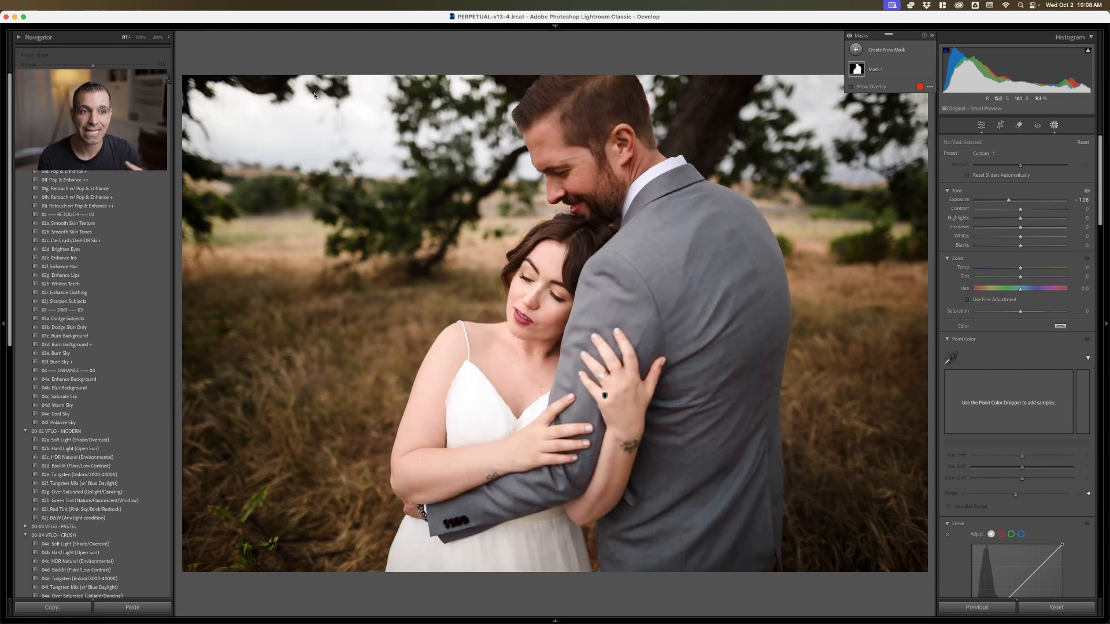
# Rename the couple's subject mask to Dodge Subjects
pyautogui.click(168, 79)
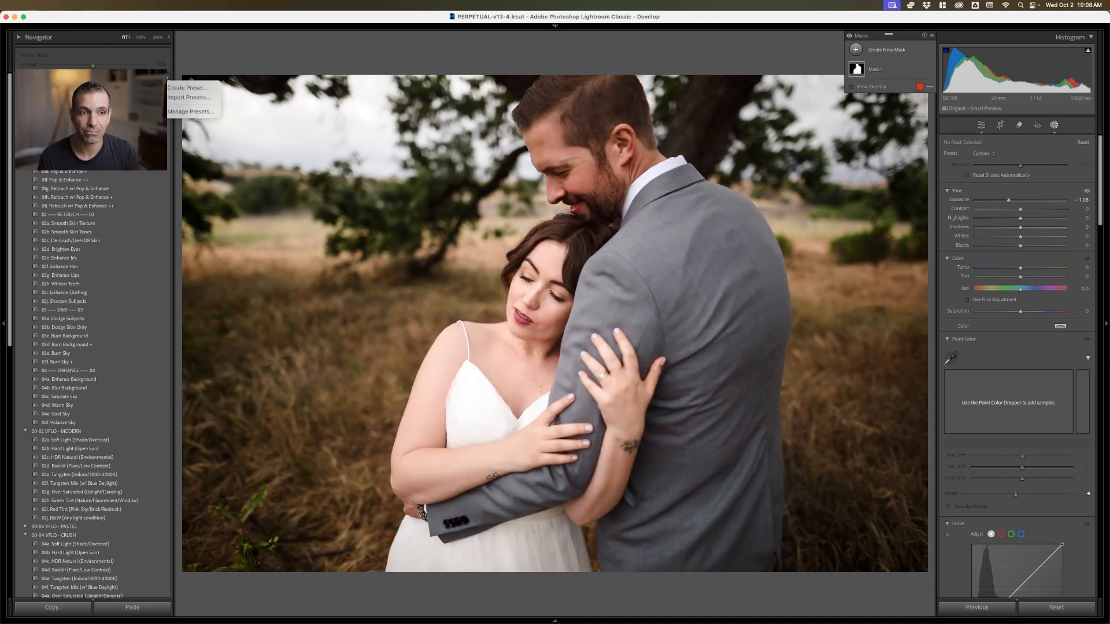
pyautogui.rightClick(883, 72)
pyautogui.click(897, 74)
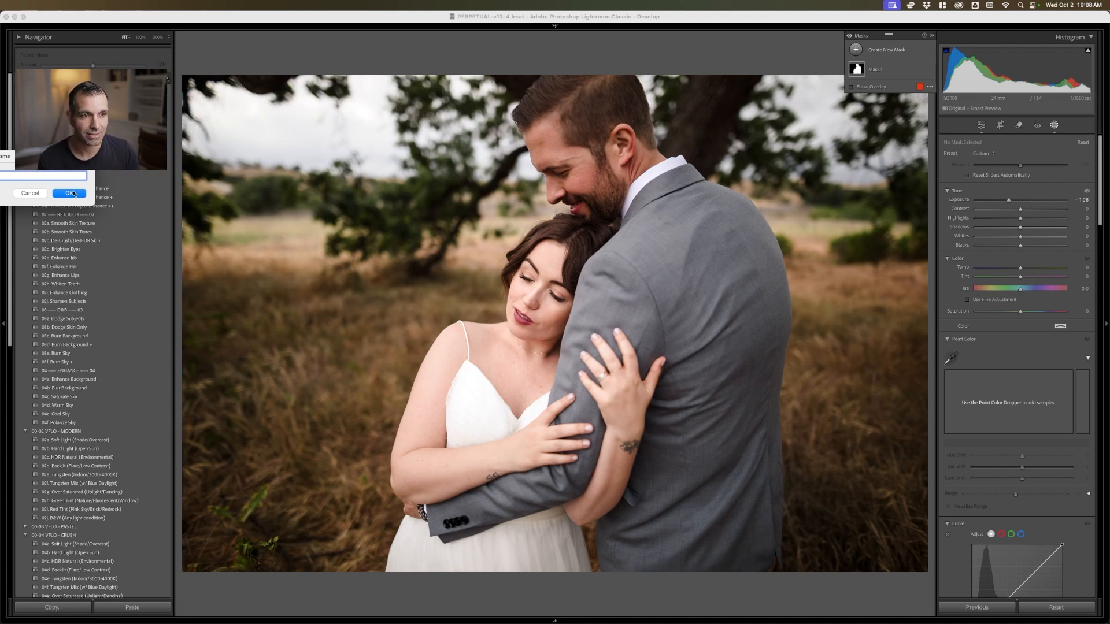
pyautogui.click(70, 194)
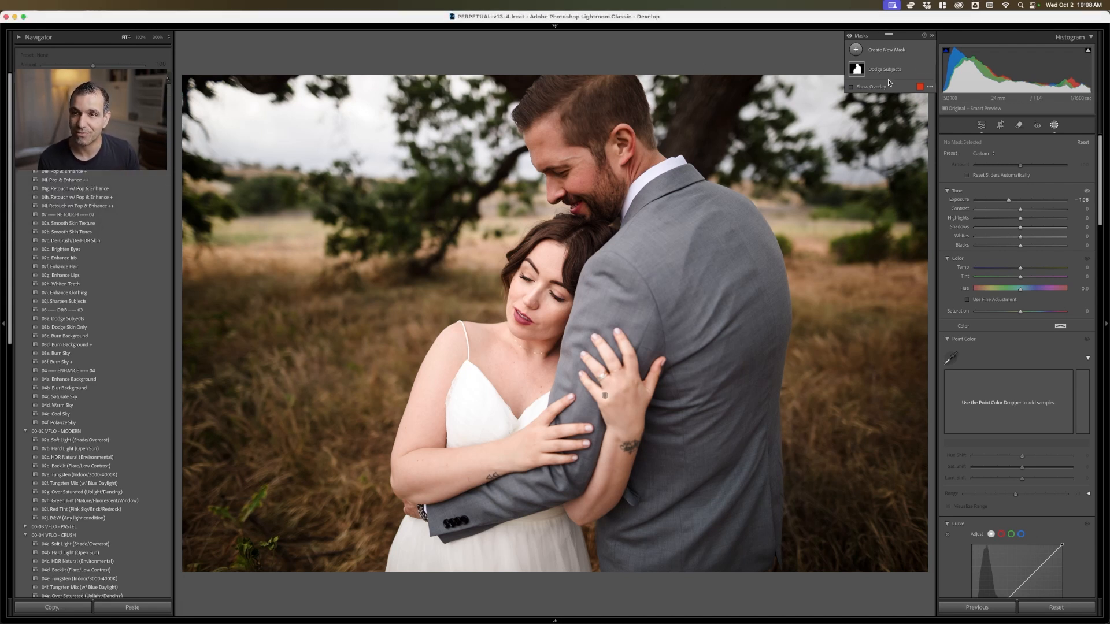
# Set up a new develop preset that includes only the Dodge Subjects mask, and cancel it without saving
pyautogui.click(168, 80)
pyautogui.click(191, 88)
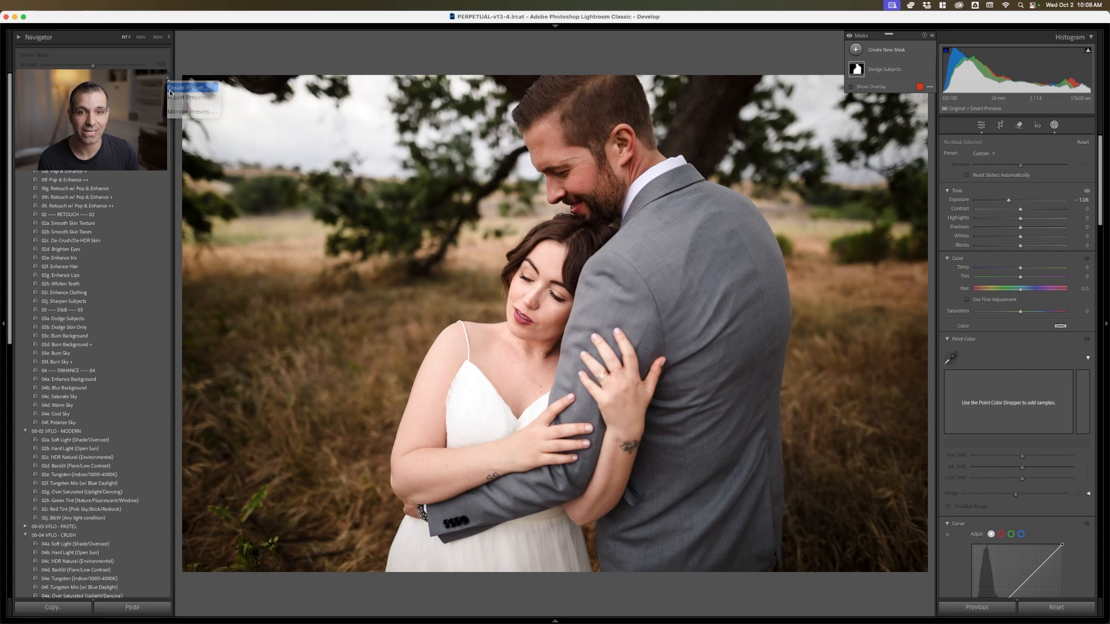
pyautogui.click(166, 432)
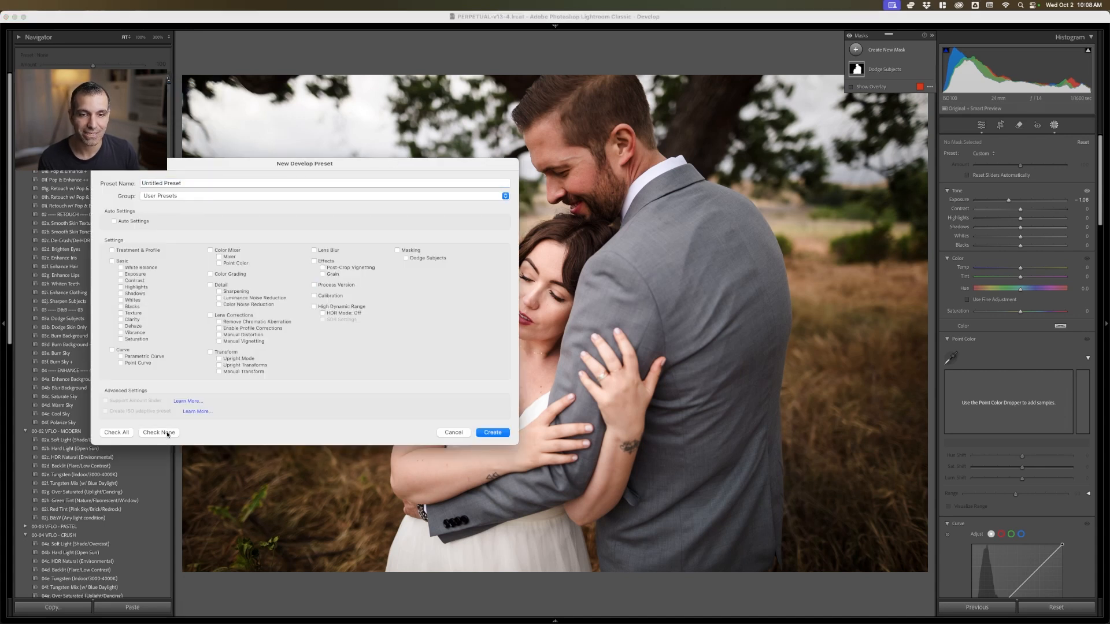
pyautogui.click(414, 259)
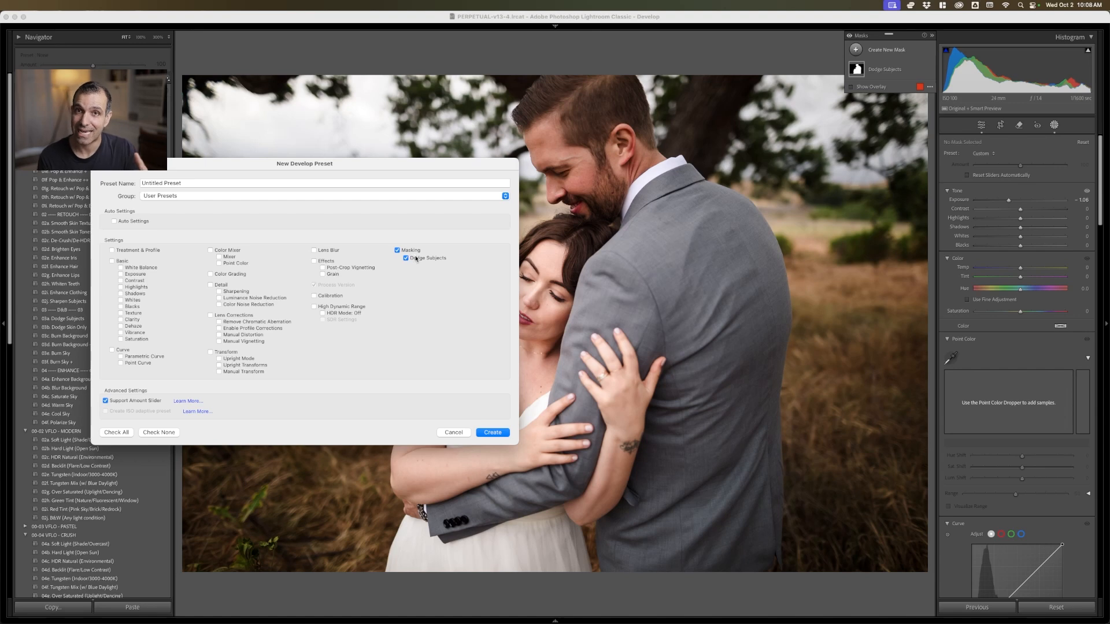
pyautogui.moveTo(444, 171); pyautogui.dragTo(564, 166)
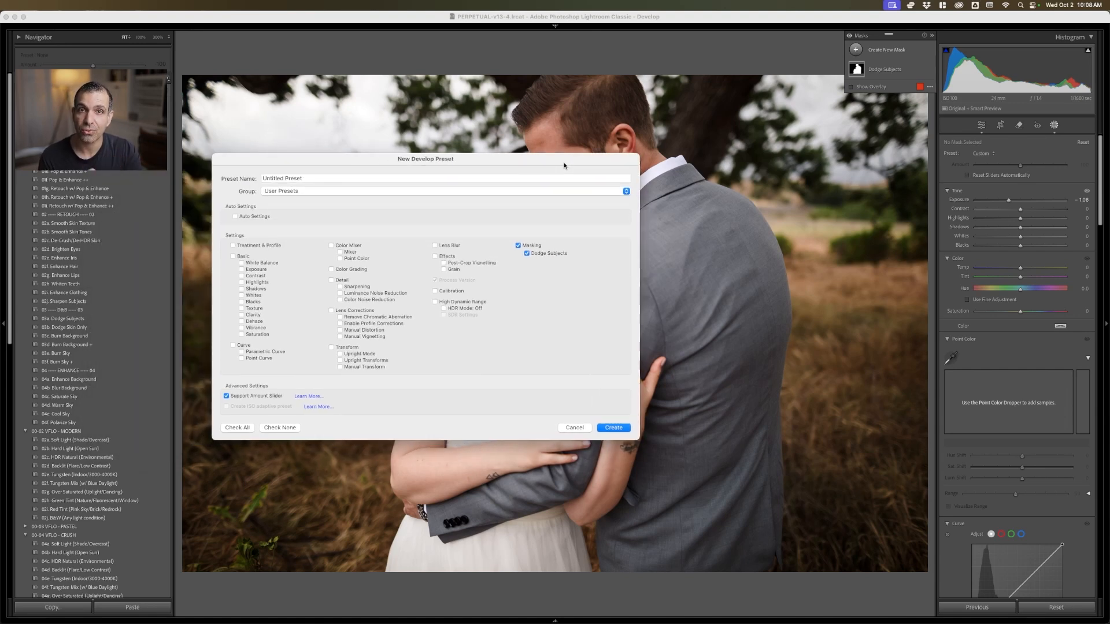
pyautogui.click(575, 427)
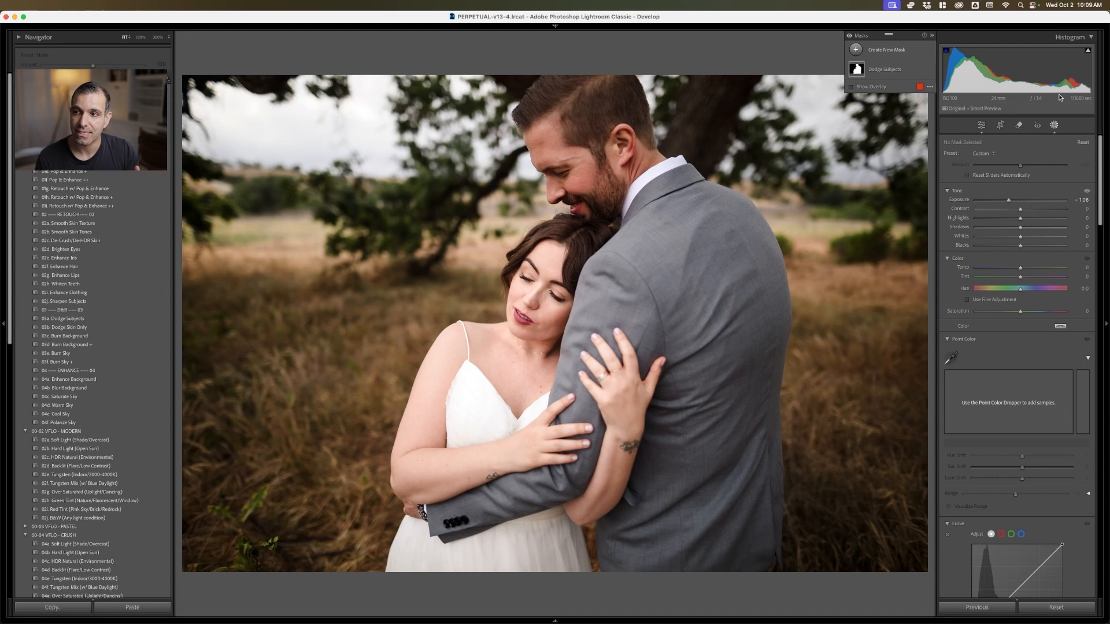
# Delete the Dodge Subjects mask from the couple photo
pyautogui.rightClick(893, 71)
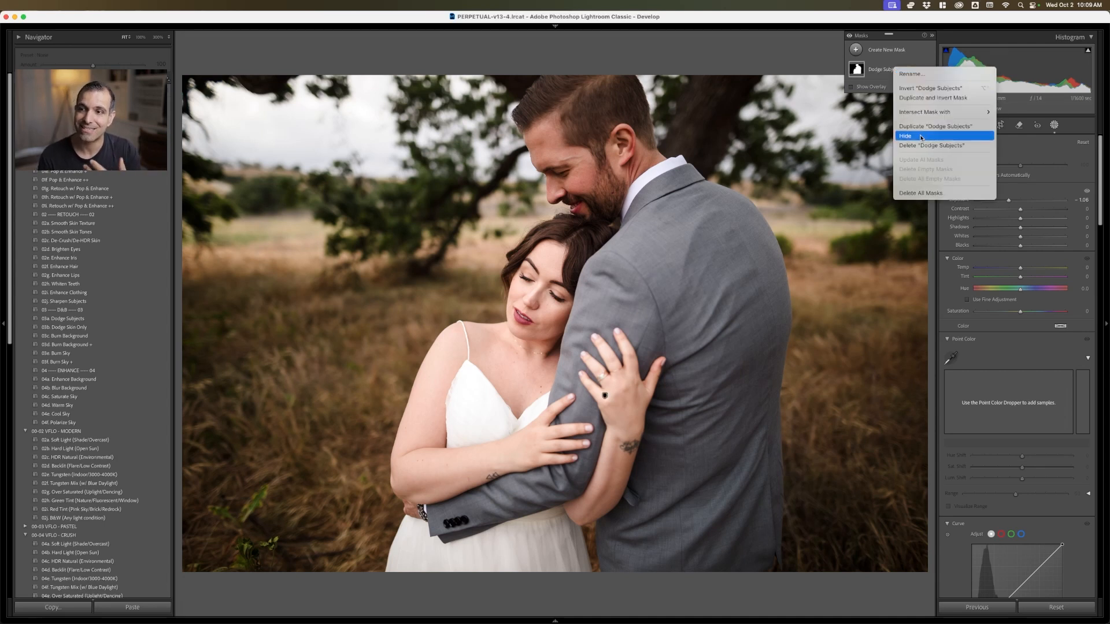
pyautogui.click(898, 145)
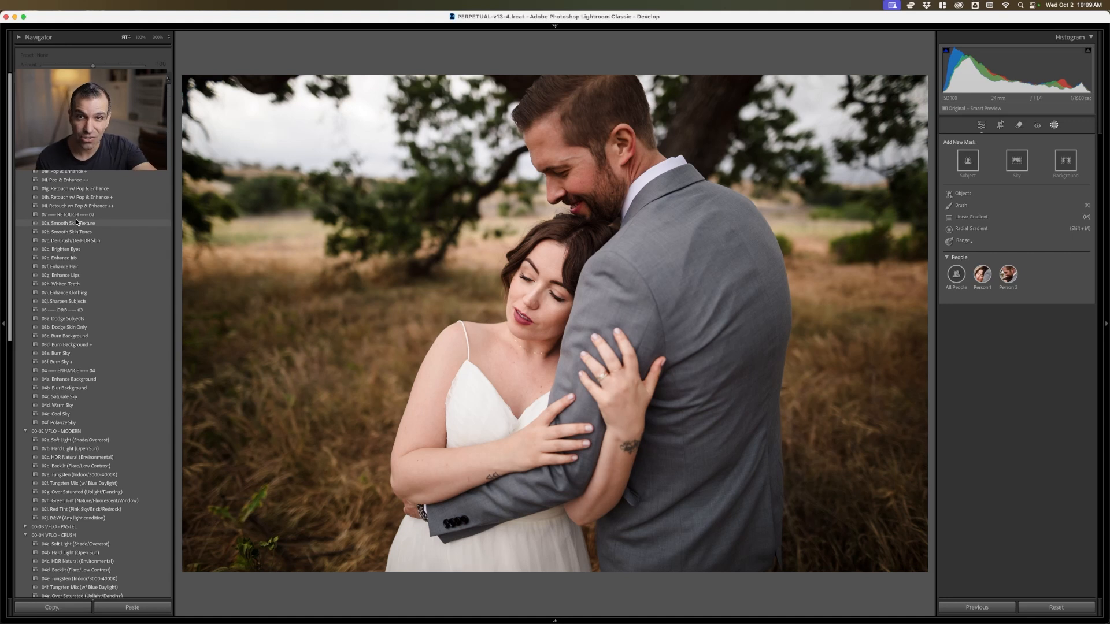
# Try the Dodge Subjects, Dodge Skin Only, Burn Background and Burn Background + presets on the couple photo, and delete all masks
pyautogui.click(75, 319)
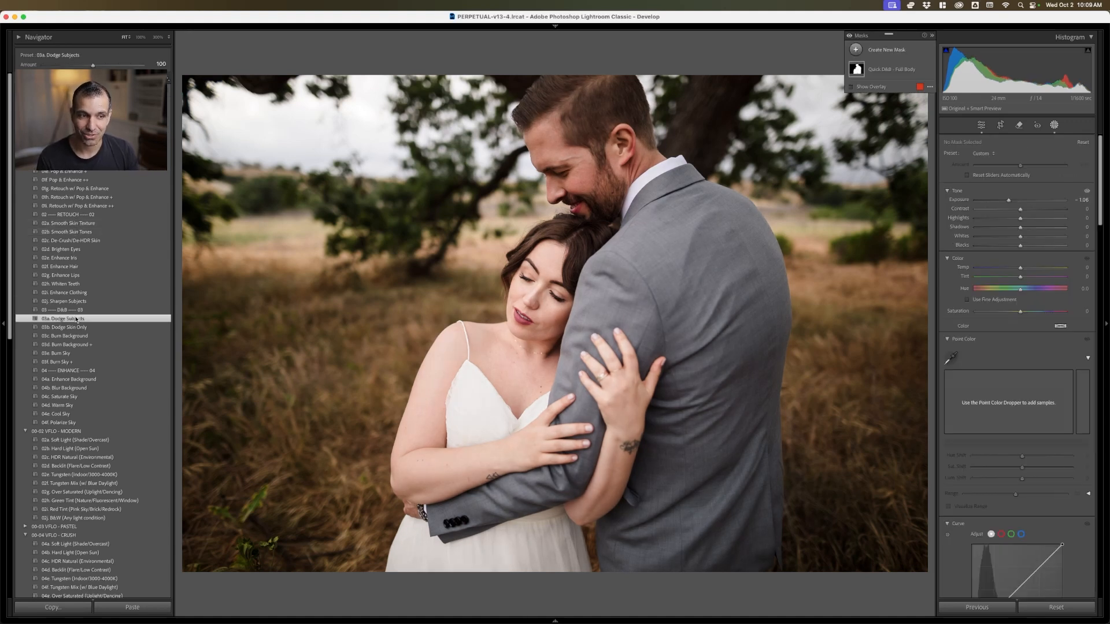
pyautogui.click(76, 327)
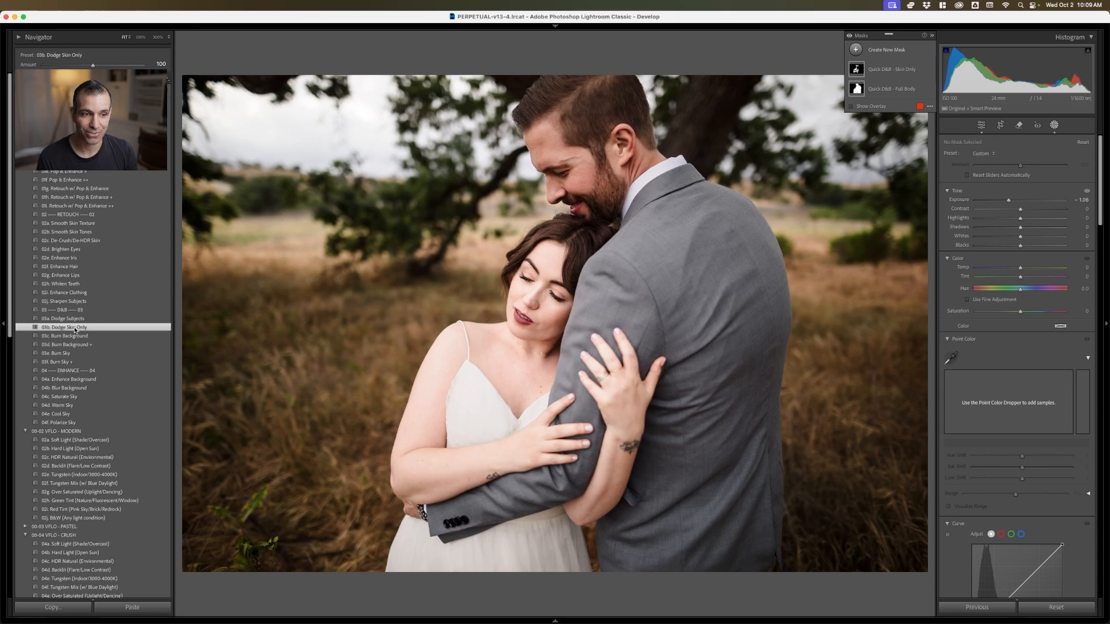
pyautogui.click(76, 336)
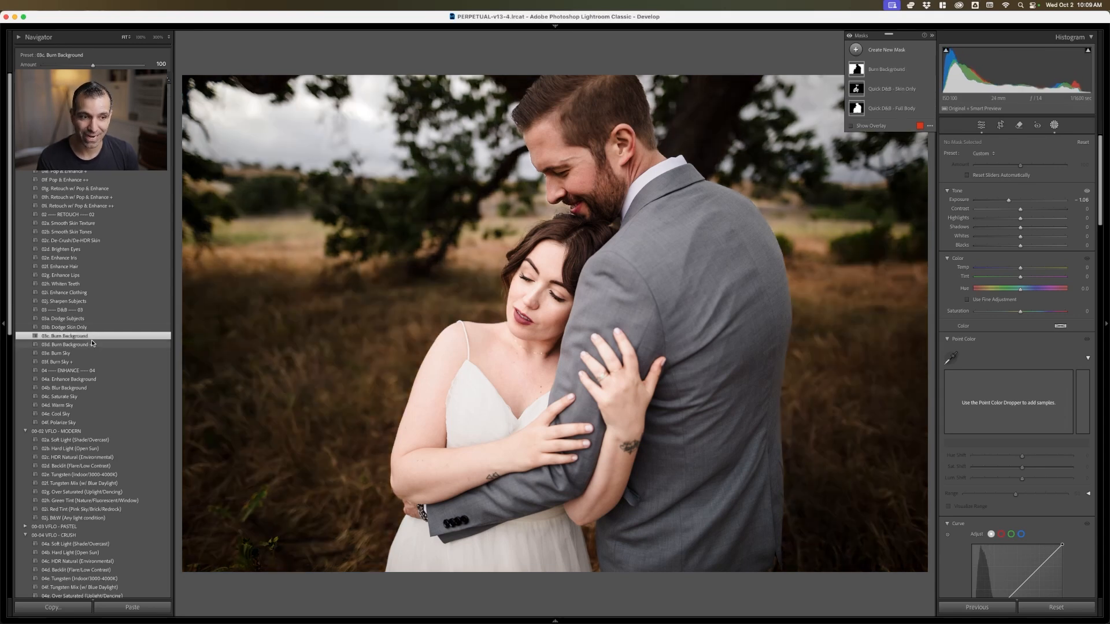
pyautogui.click(90, 346)
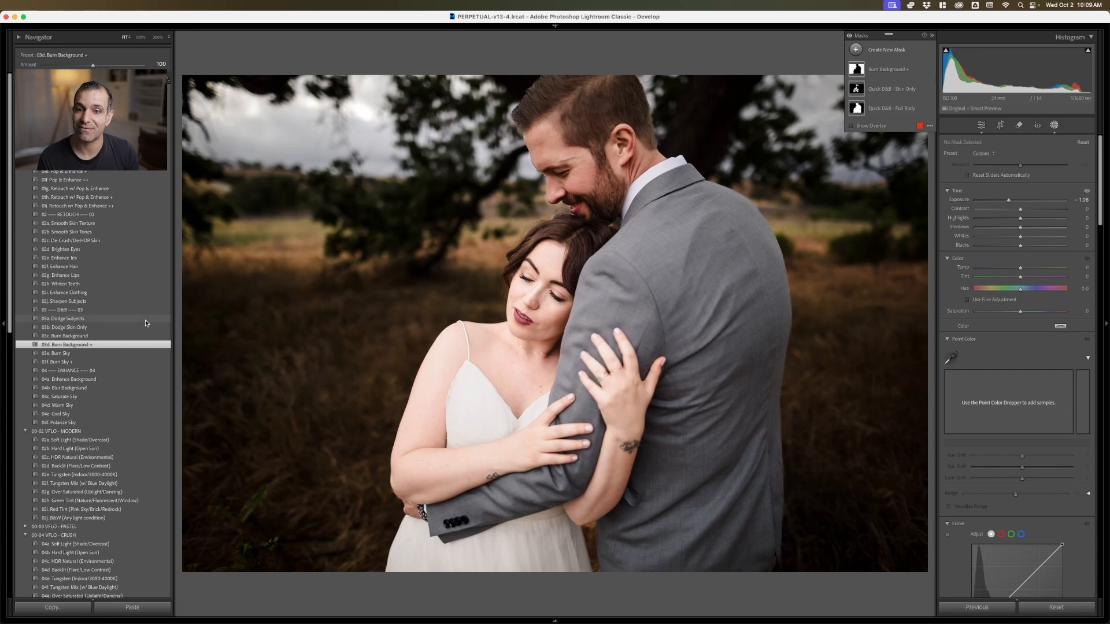
pyautogui.click(920, 70)
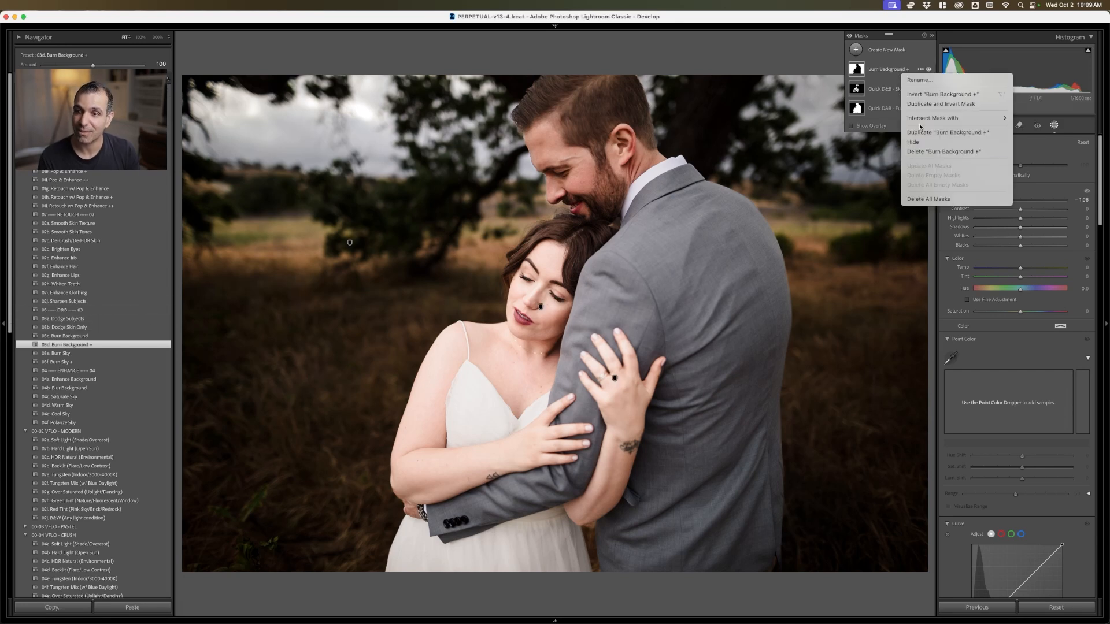
pyautogui.click(928, 199)
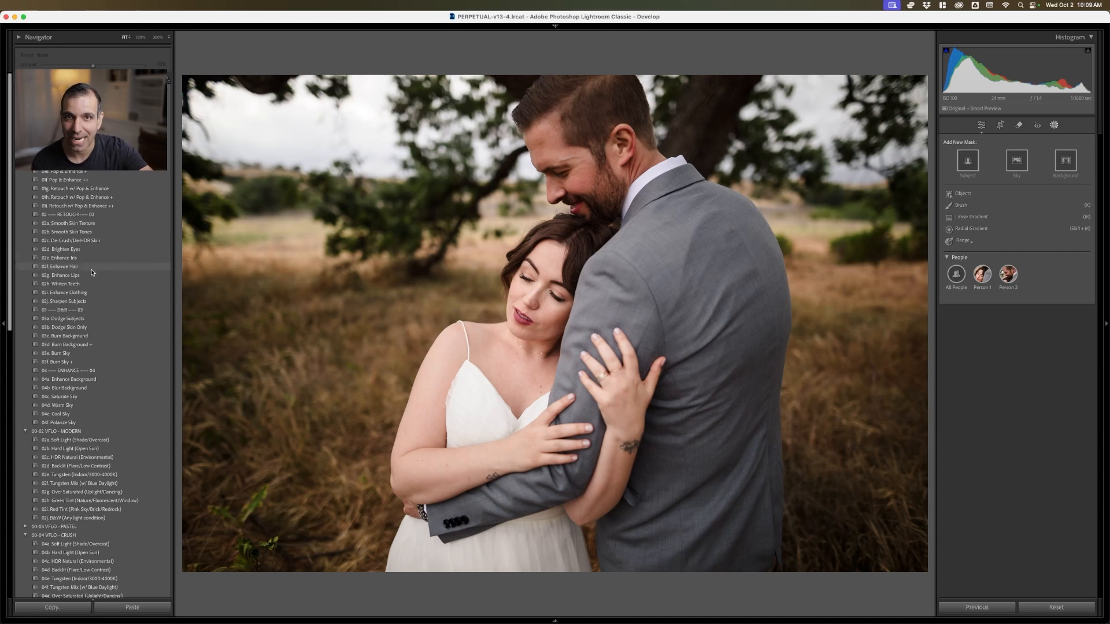
# Apply the 01g Retouch w/ Pop & Enhance and 02a Radial Burn Full presets to the couple photo
pyautogui.click(113, 189)
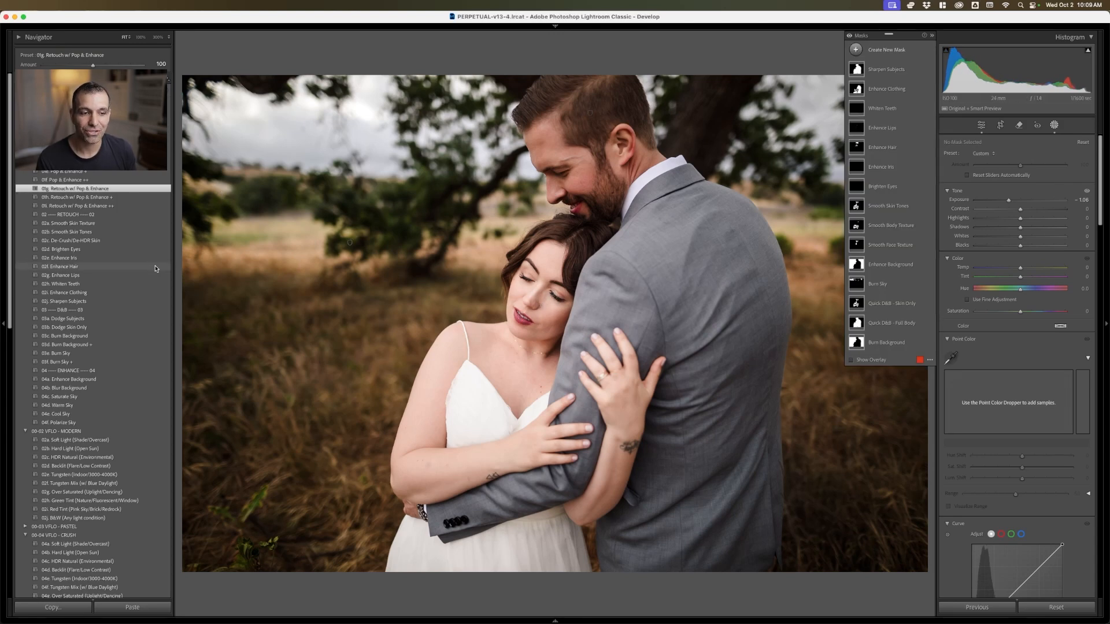
pyautogui.scroll(10, 93, 381)
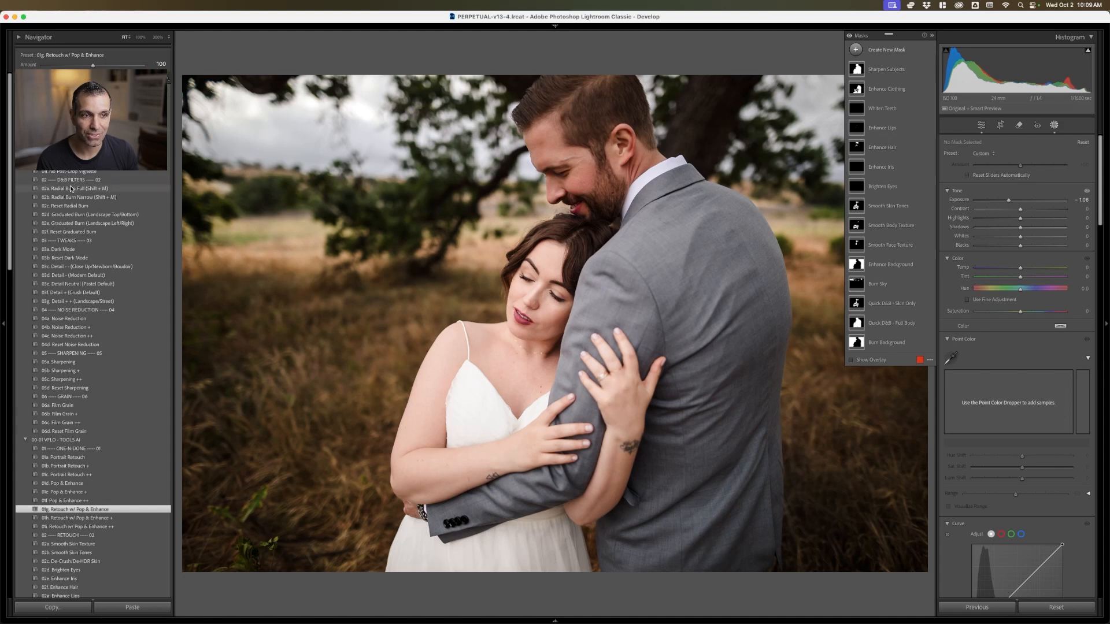
pyautogui.click(71, 190)
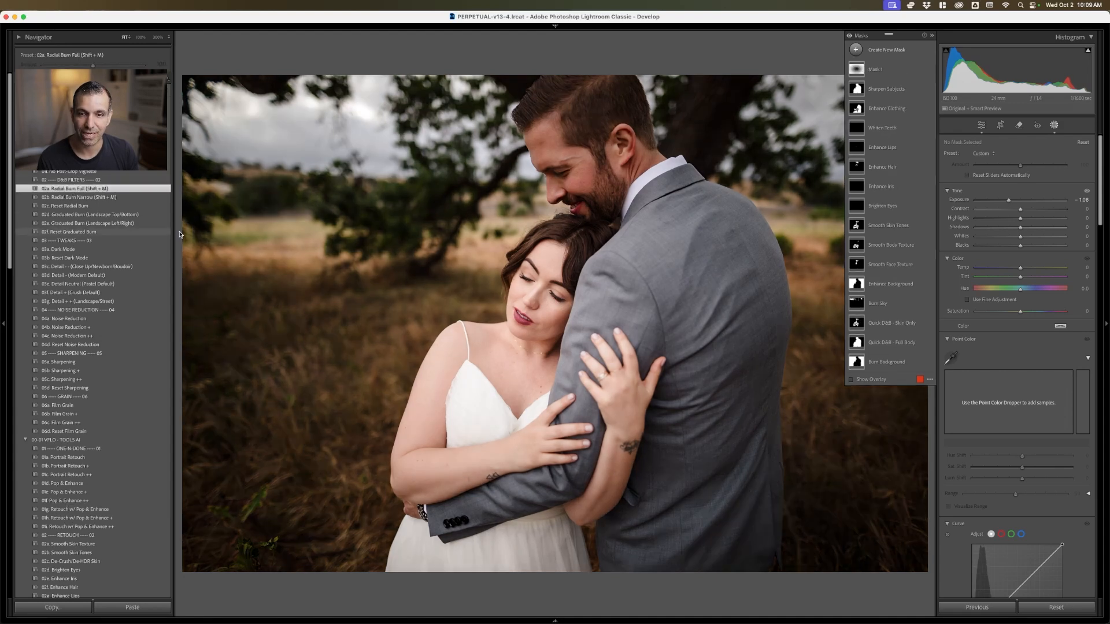
# Shift the radial burn gradient up toward the couple's faces, rotate it, and leave the masking tool
pyautogui.click(924, 74)
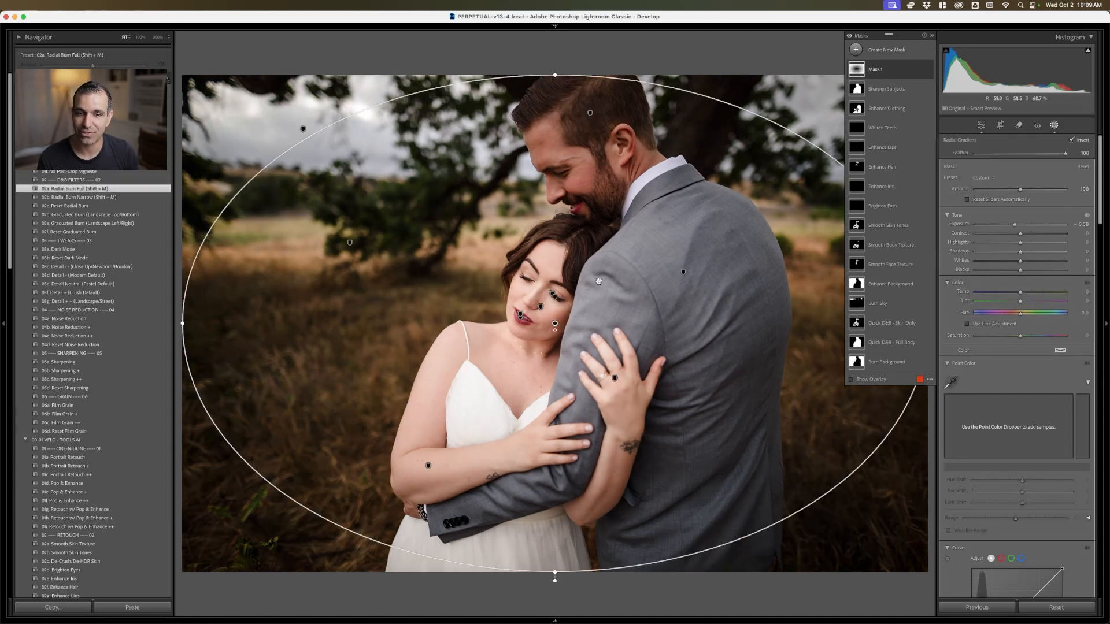
pyautogui.moveTo(557, 323); pyautogui.dragTo(549, 292)
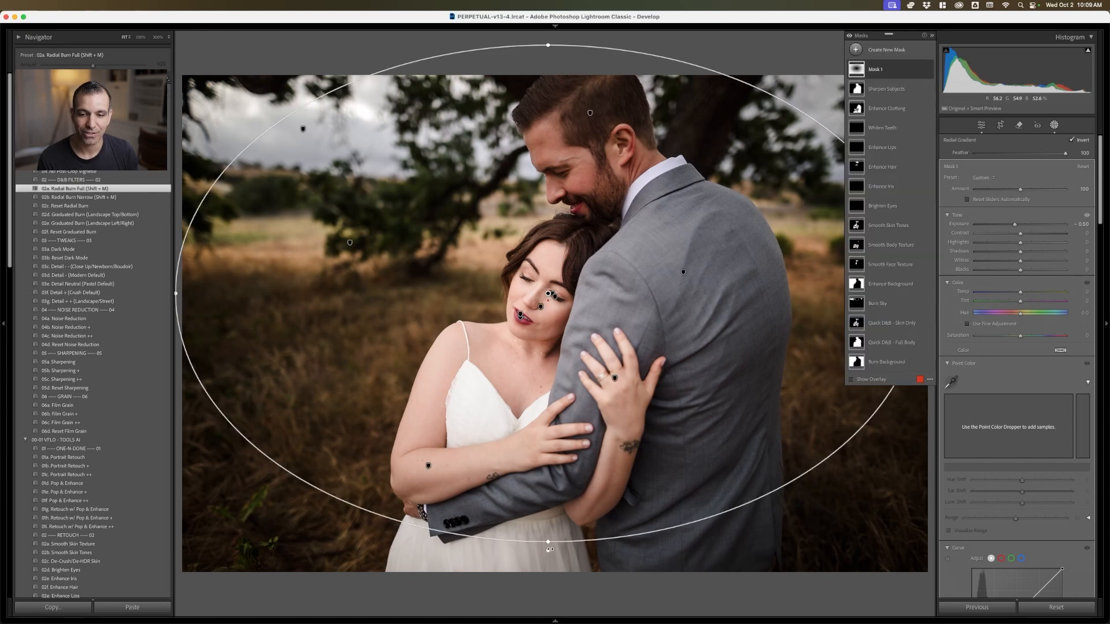
pyautogui.moveTo(549, 549); pyautogui.dragTo(782, 400)
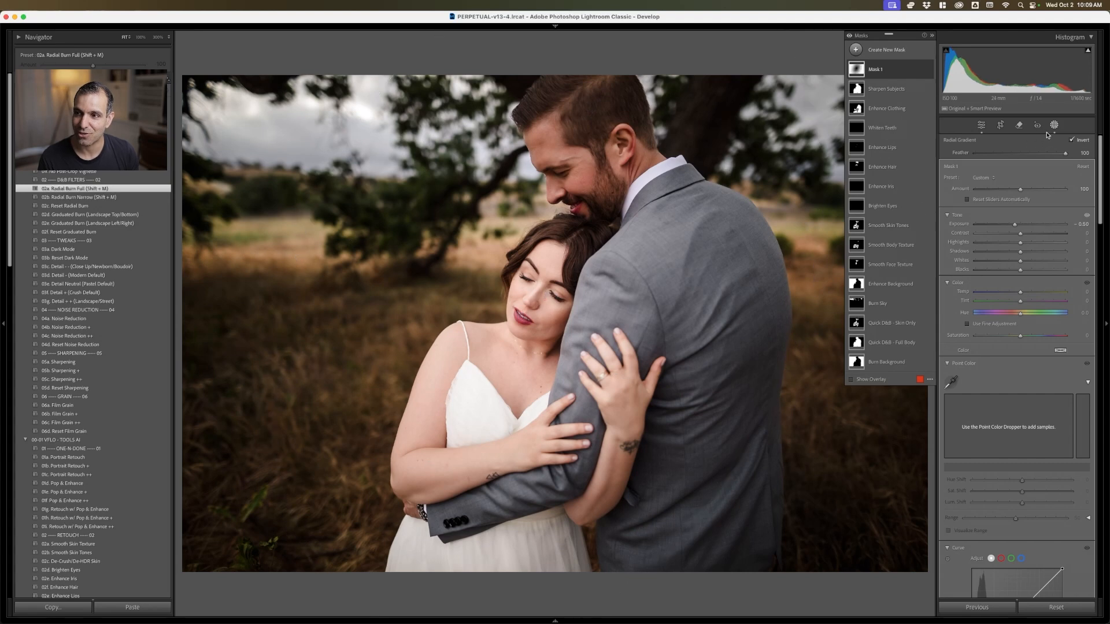
pyautogui.click(981, 125)
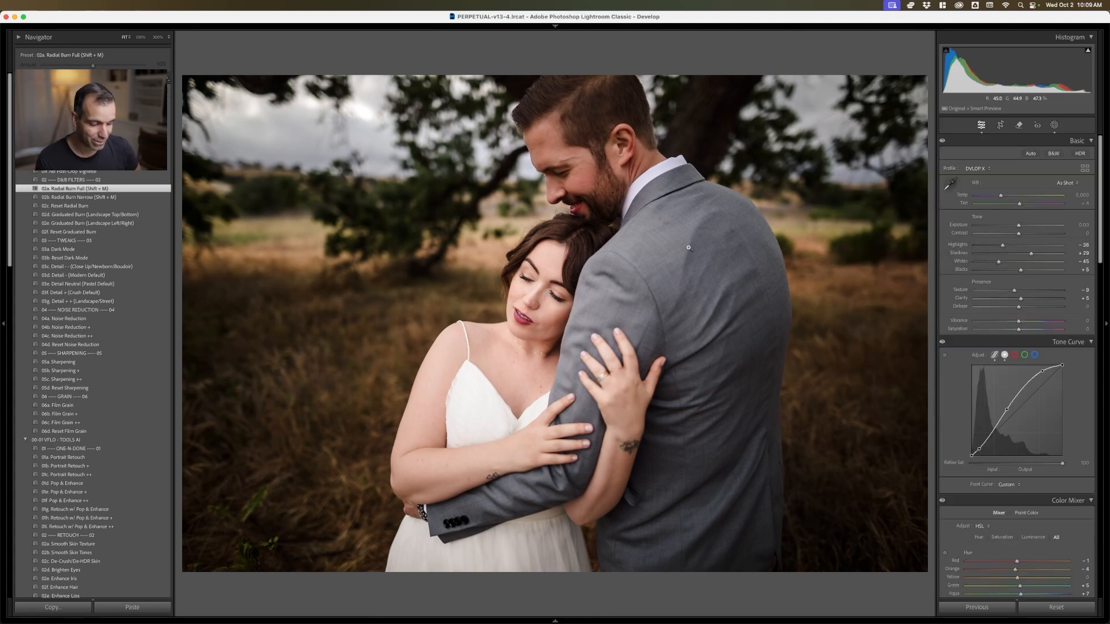
# Reset the couple photo to its unedited state for comparison, and restore its edits
pyautogui.press('super+shift+r')
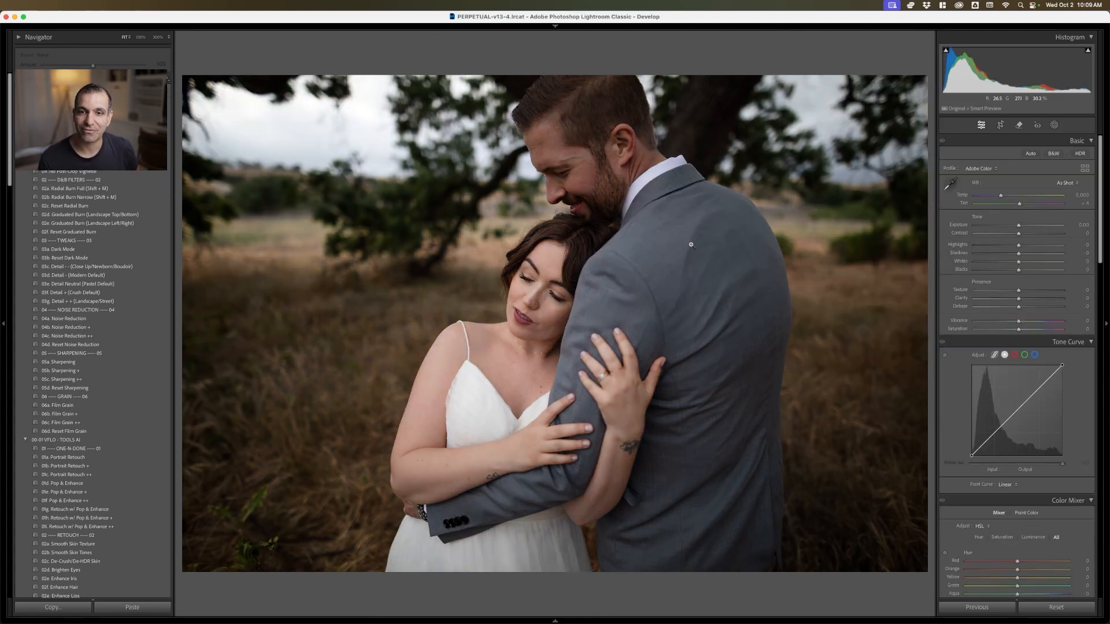
pyautogui.hotkey('shift', 'm')
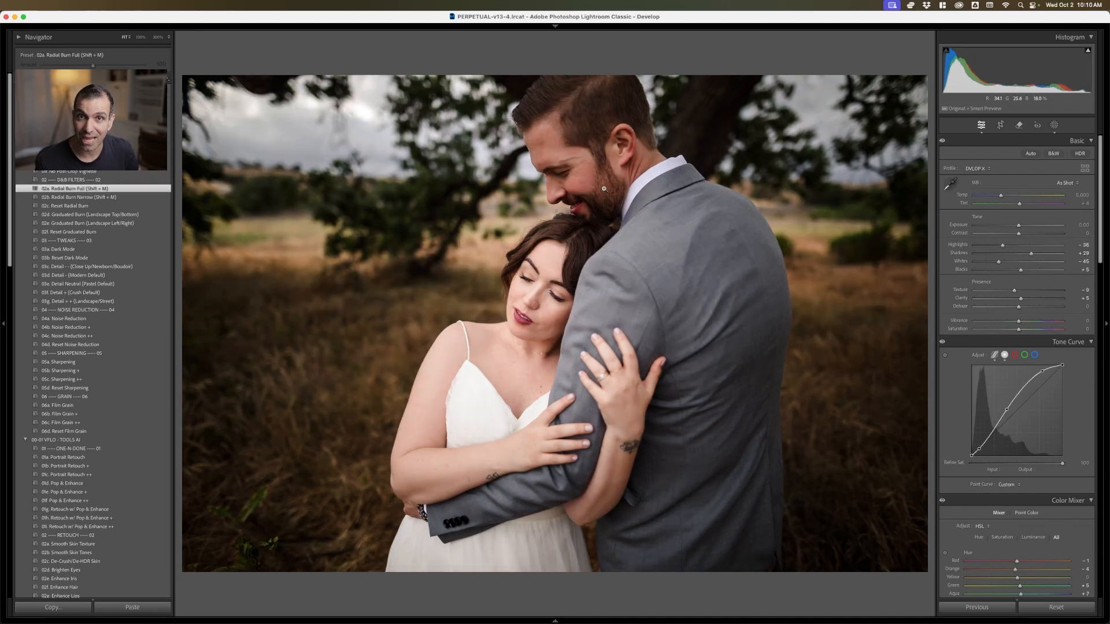
# Open a new virtual copy of the three children's landscape photo for developing, with the filmstrip shown
pyautogui.press('g')
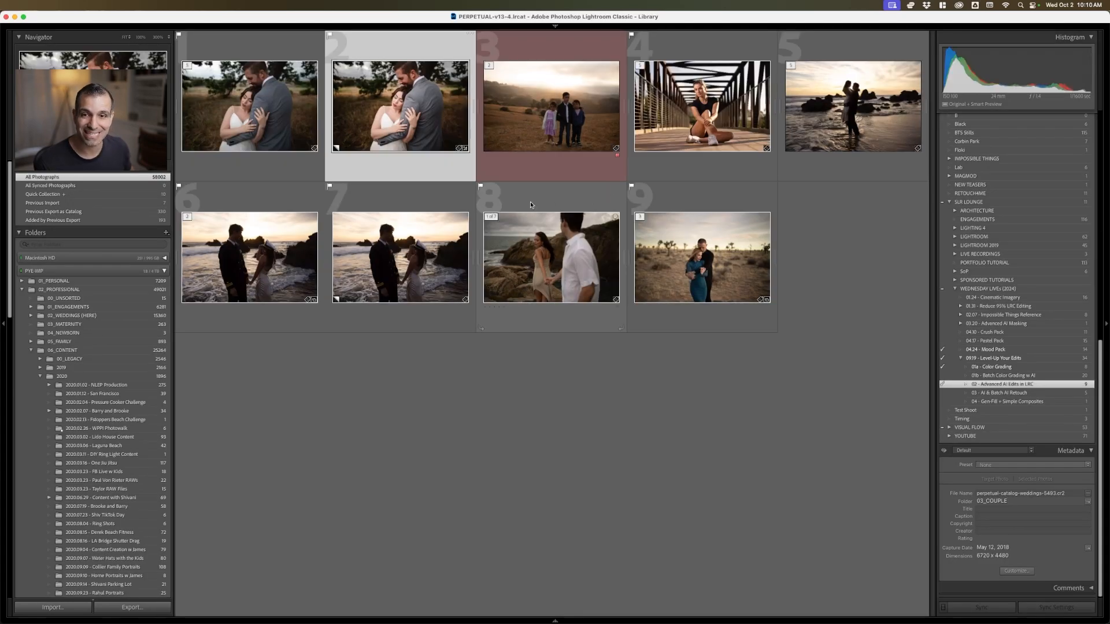
pyautogui.click(570, 119)
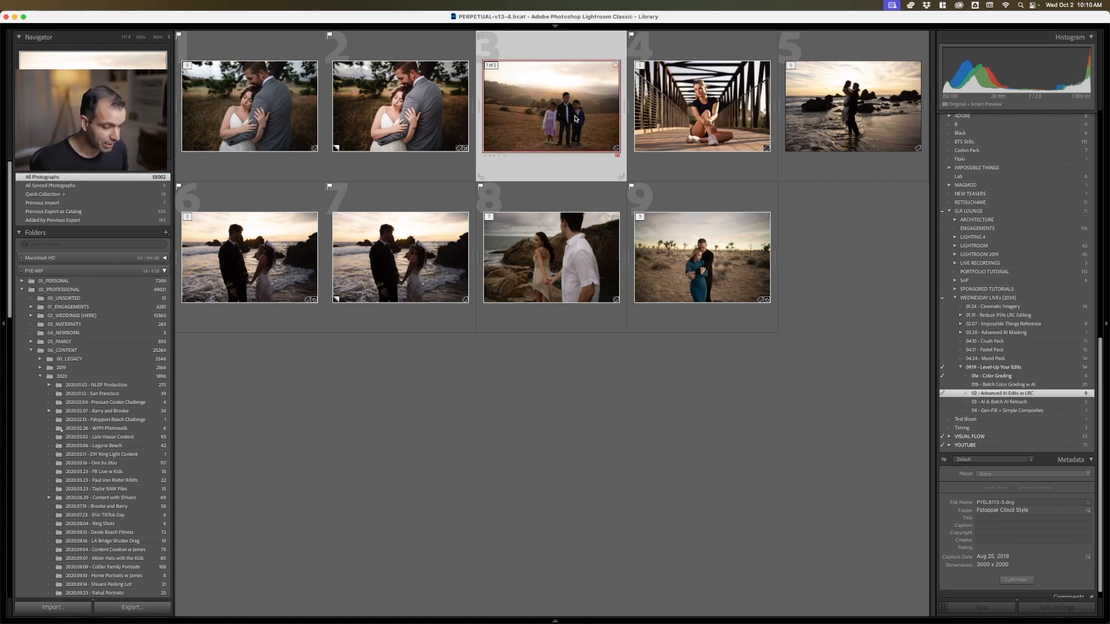
pyautogui.press('d')
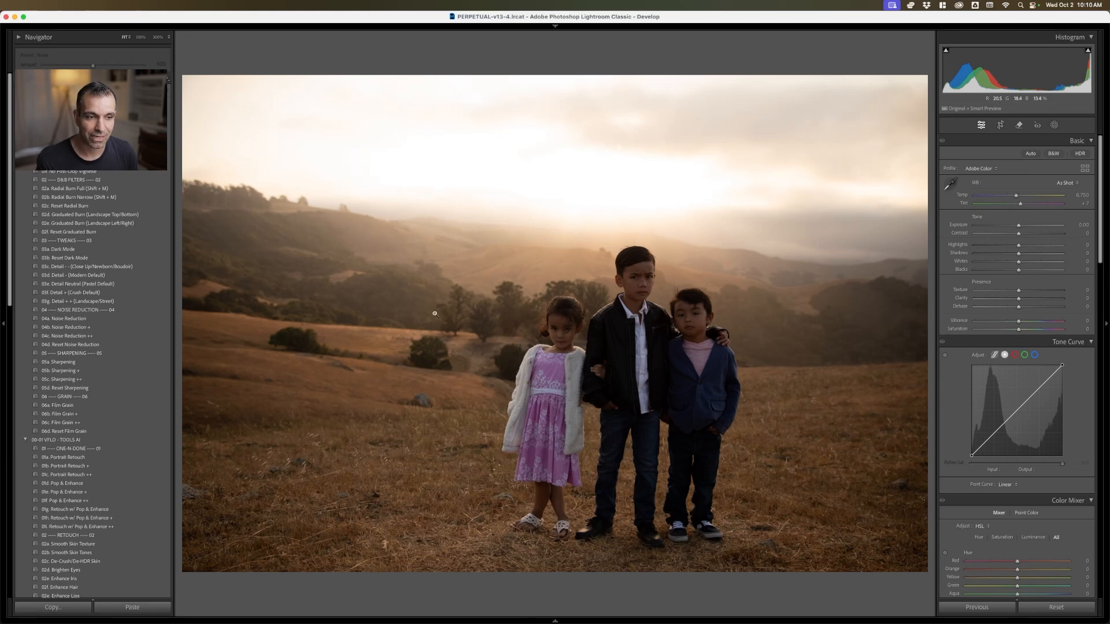
pyautogui.click(603, 620)
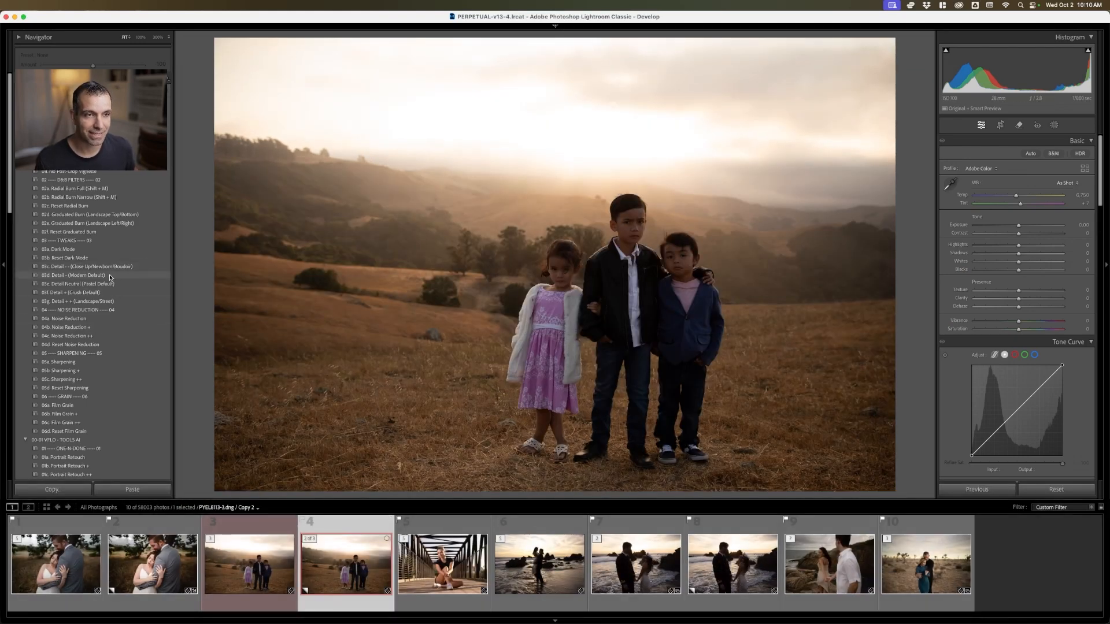
# Apply the Radiant preset 07c HDR Natural (Environmental) to the children's photo, and set Exposure to +0.65
pyautogui.scroll(-10, 86, 323)
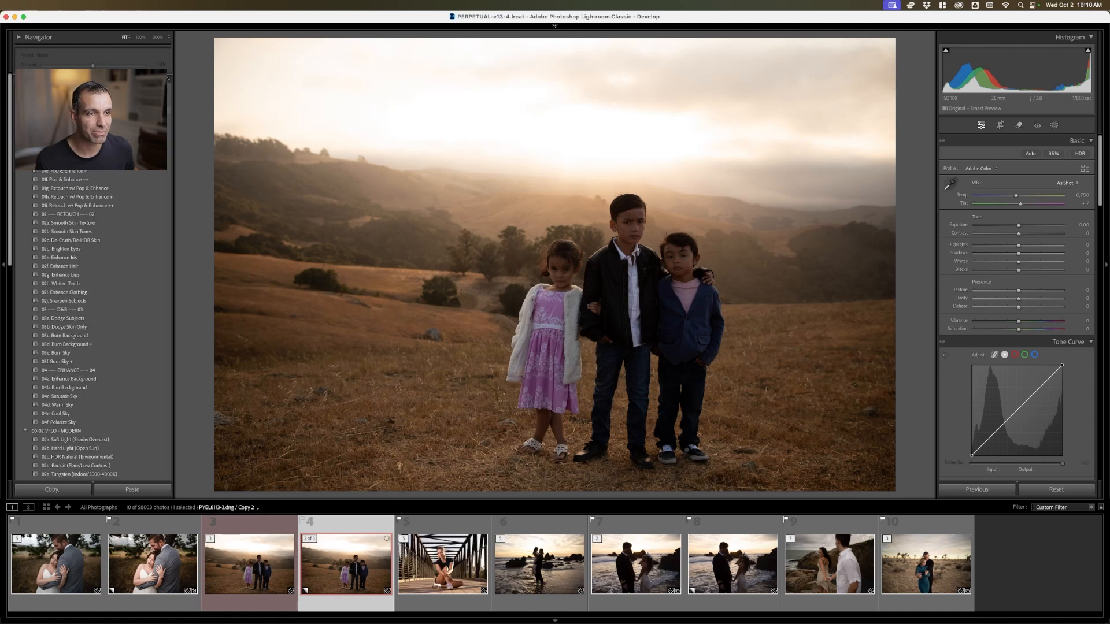
pyautogui.scroll(-9, 105, 252)
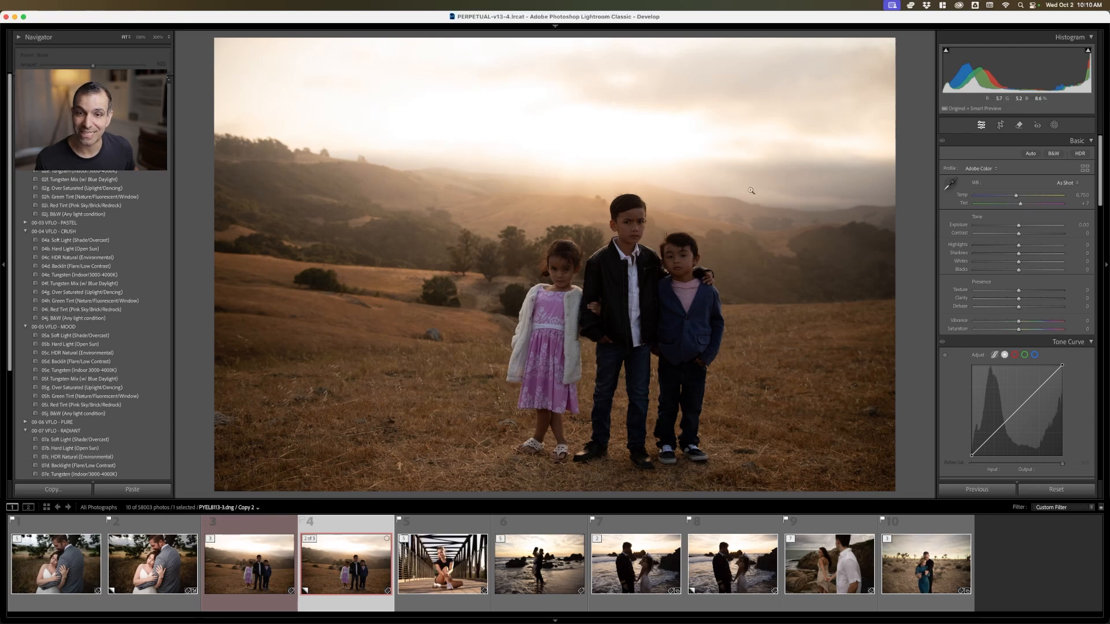
pyautogui.click(132, 456)
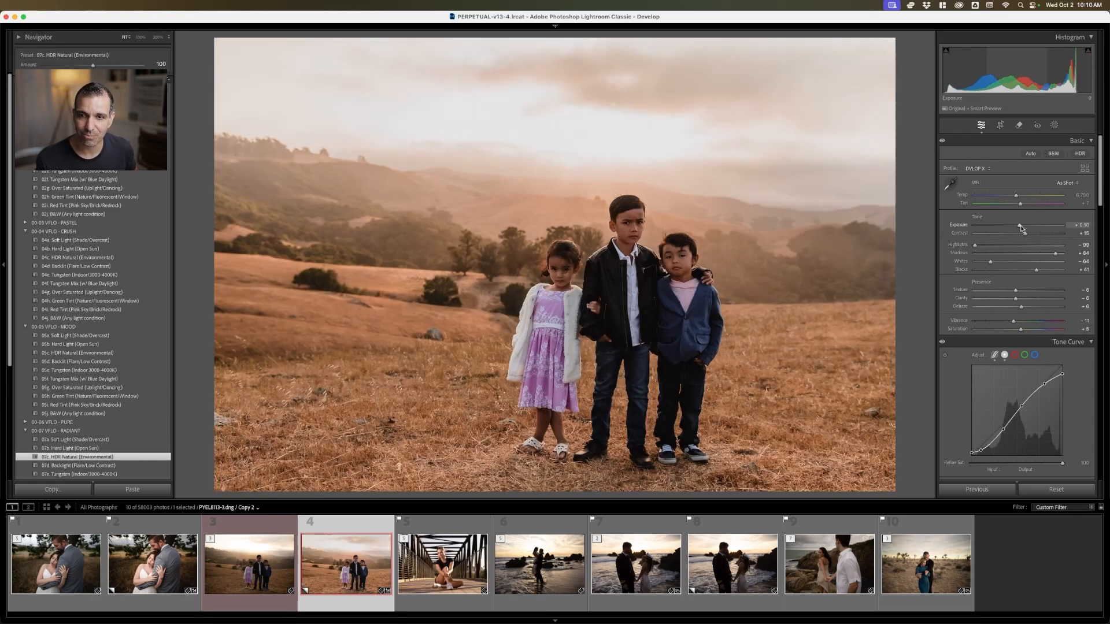
pyautogui.moveTo(1018, 225); pyautogui.dragTo(1026, 229)
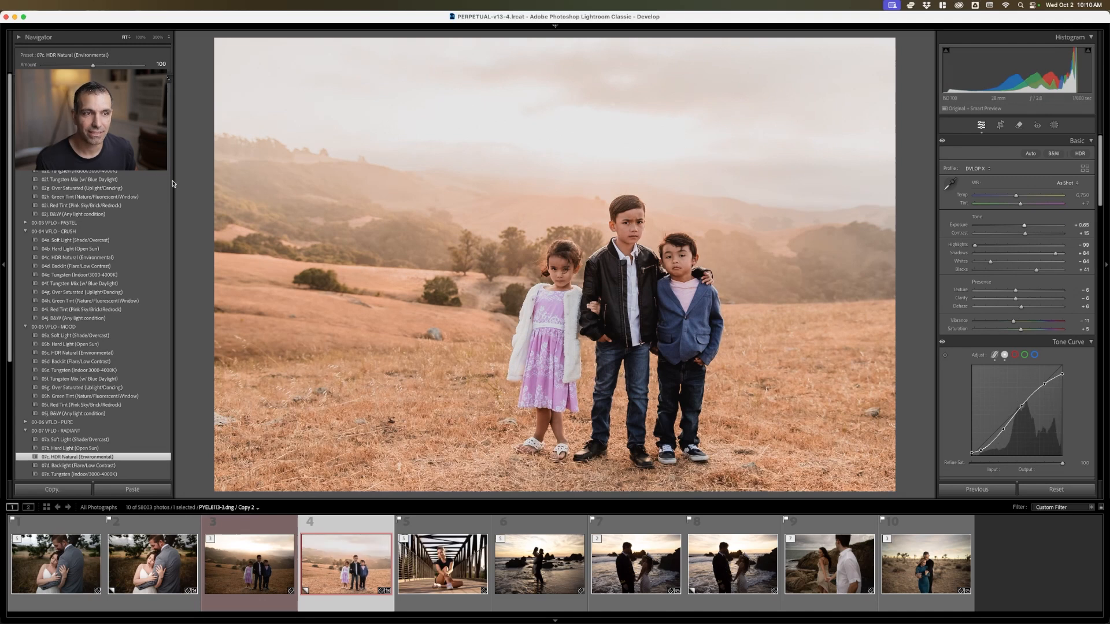
# Compare the Retouch w/ Pop & Enhance preset with its + and ++ versions on the children's photo, and keep the base version
pyautogui.scroll(10, 92, 324)
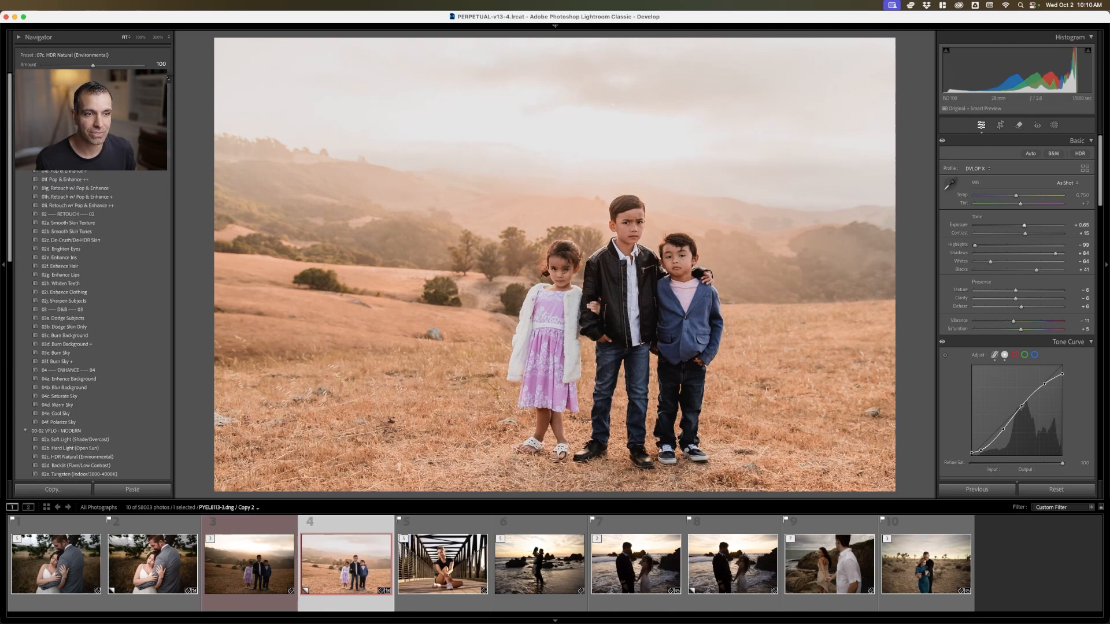
pyautogui.click(106, 189)
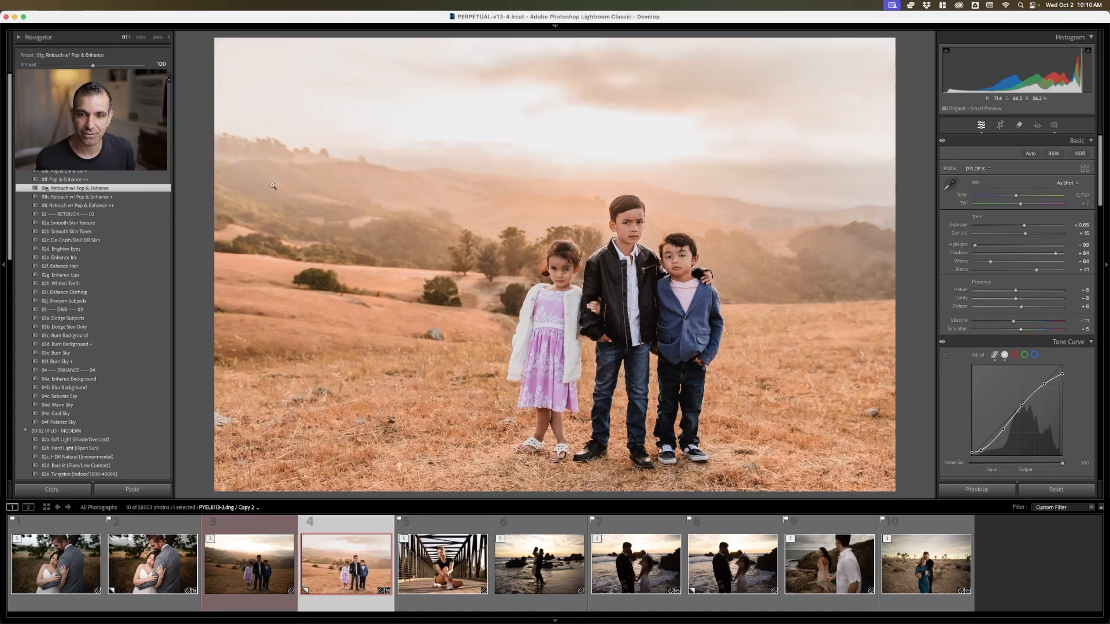
pyautogui.click(110, 196)
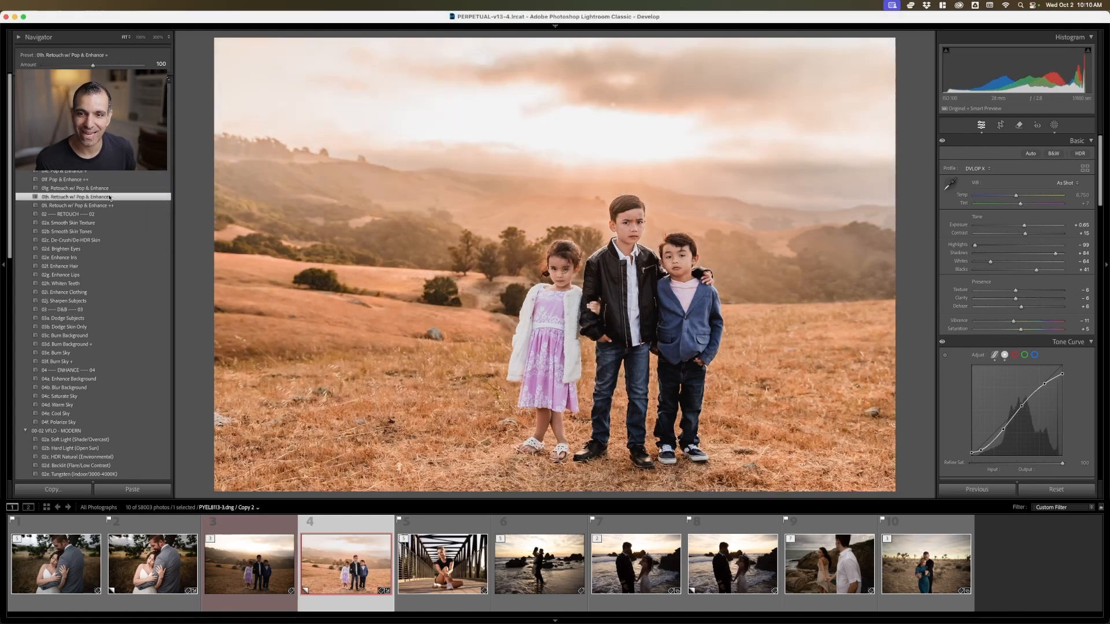
pyautogui.click(112, 188)
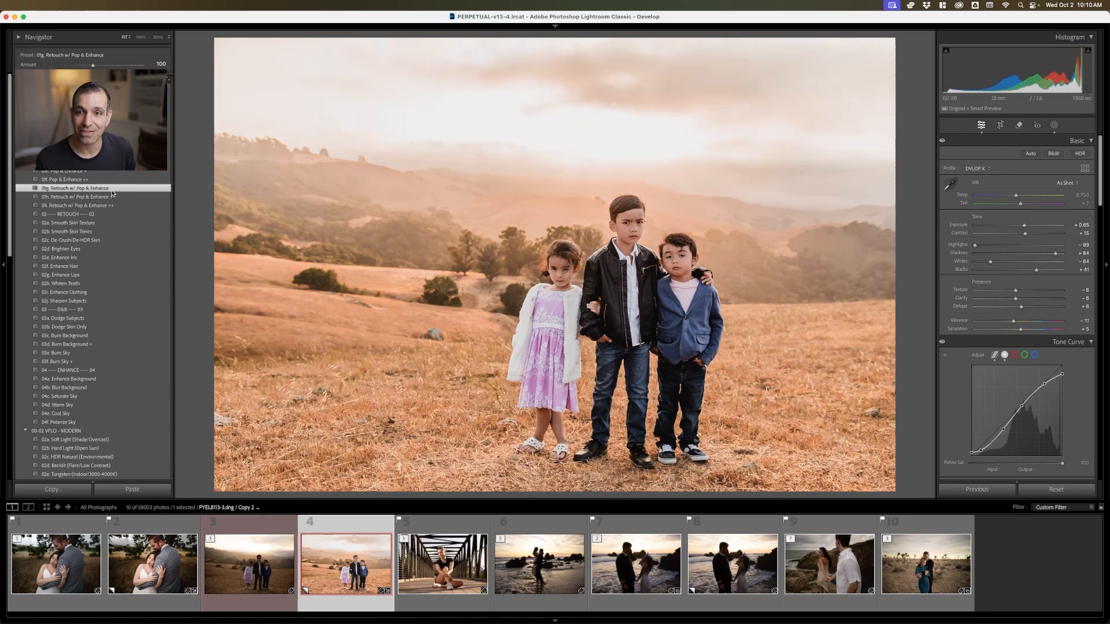
pyautogui.click(110, 196)
pyautogui.click(110, 205)
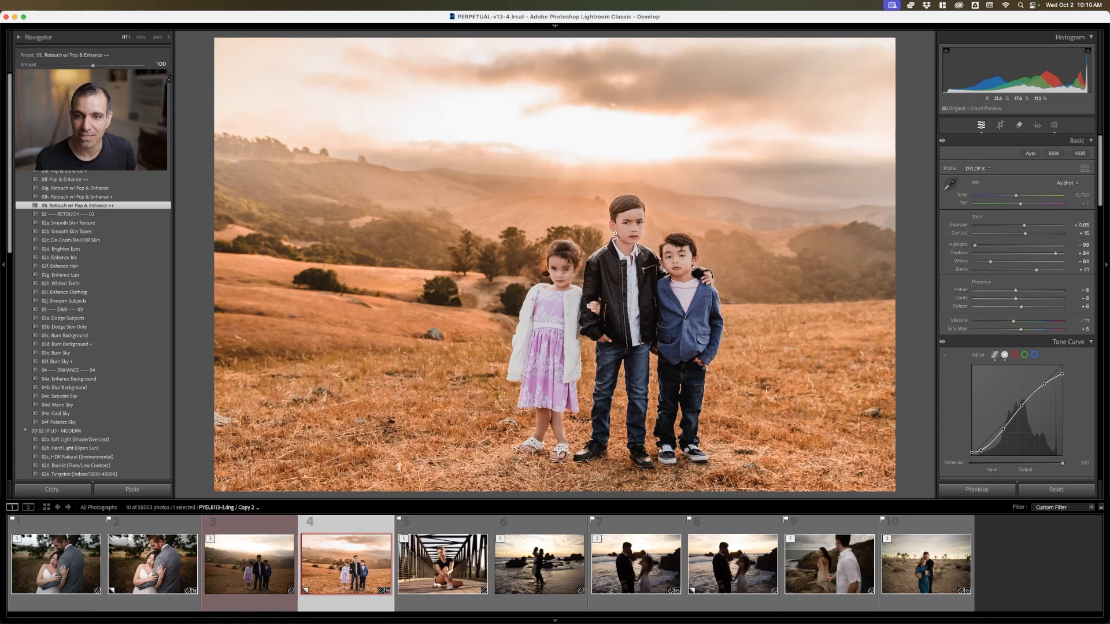
pyautogui.click(116, 188)
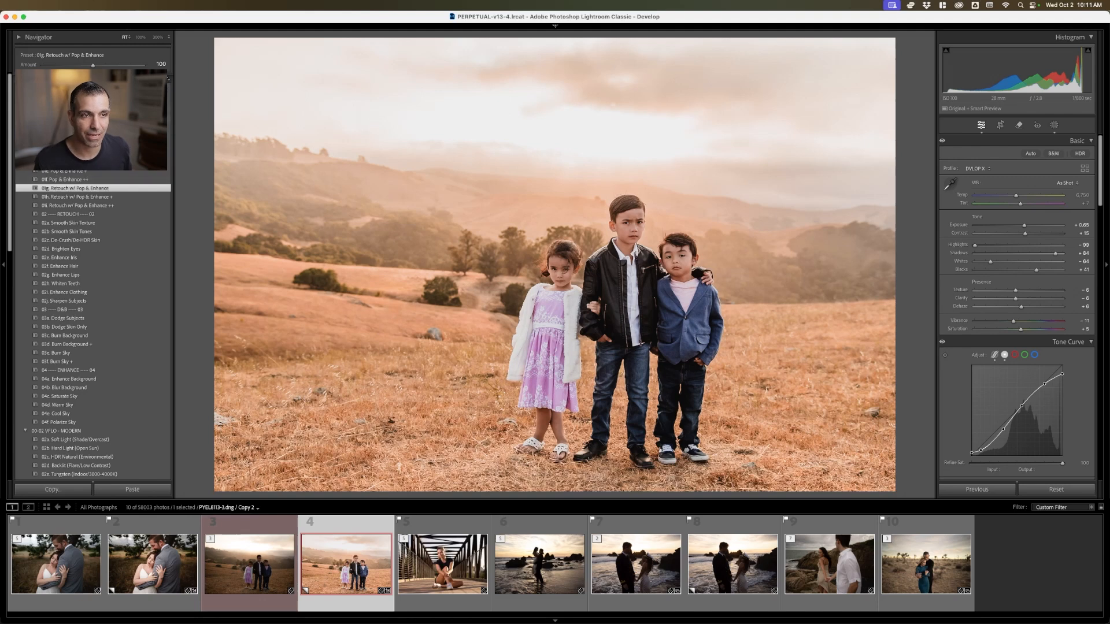
# Apply the 02a Radial Burn Full preset to the children's photo, and reposition its radial gradient around the children
pyautogui.scroll(-10, 96, 260)
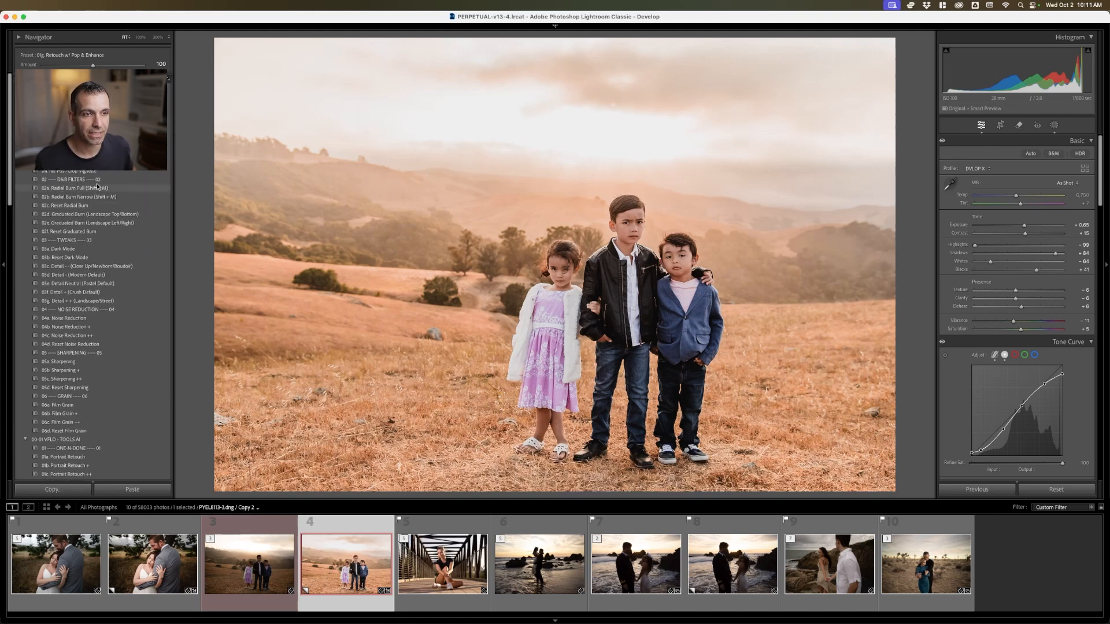
pyautogui.click(102, 189)
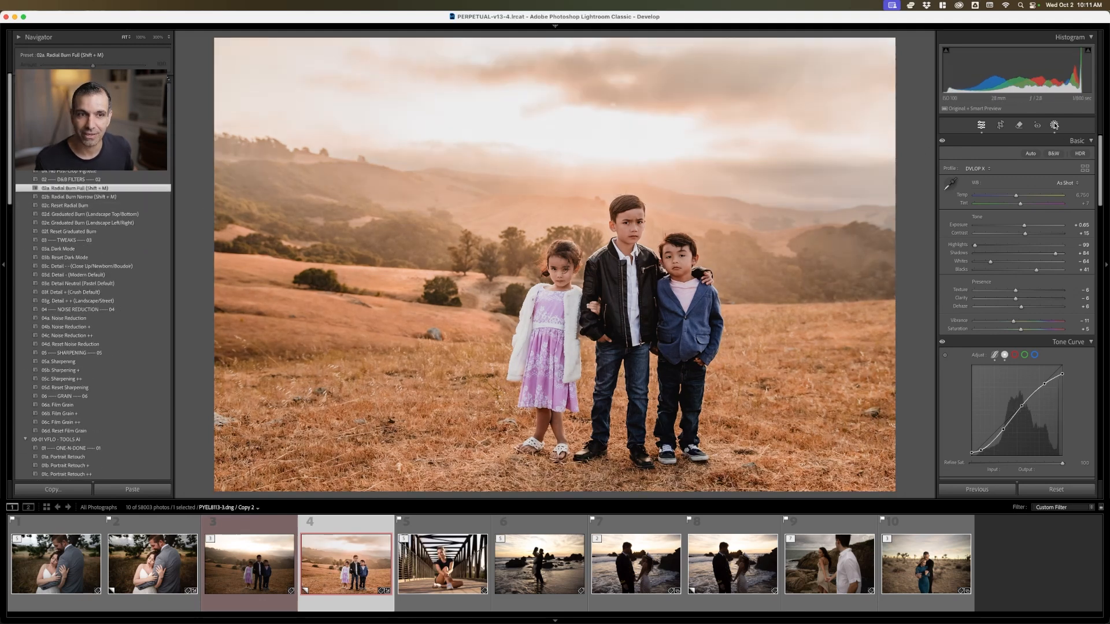
pyautogui.hotkey('shift', 'w')
pyautogui.click(804, 124)
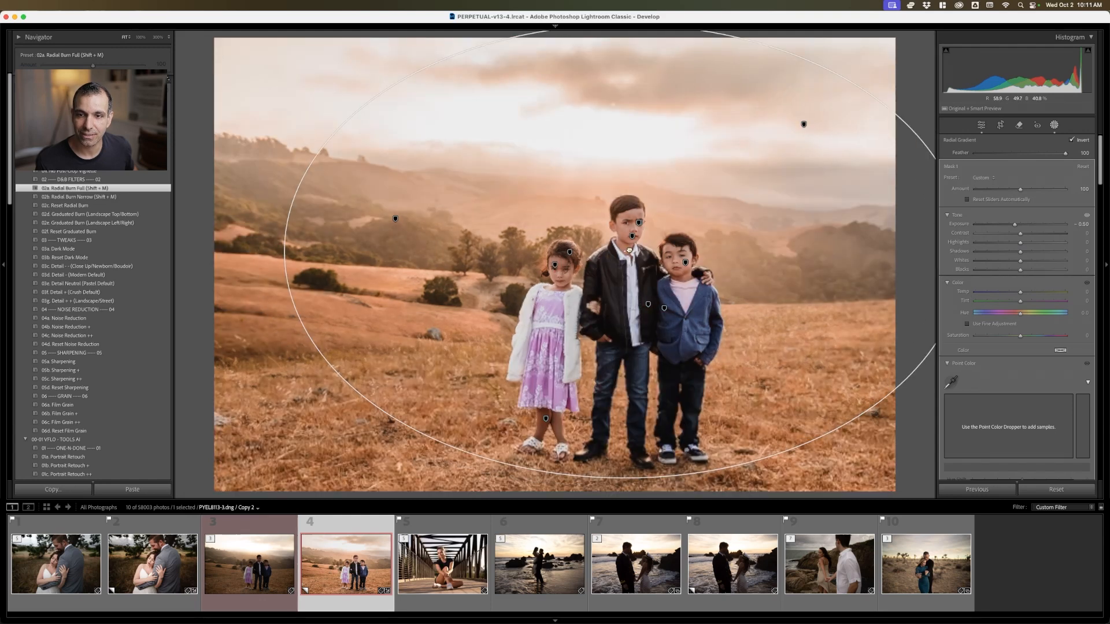
pyautogui.moveTo(629, 251); pyautogui.dragTo(631, 253)
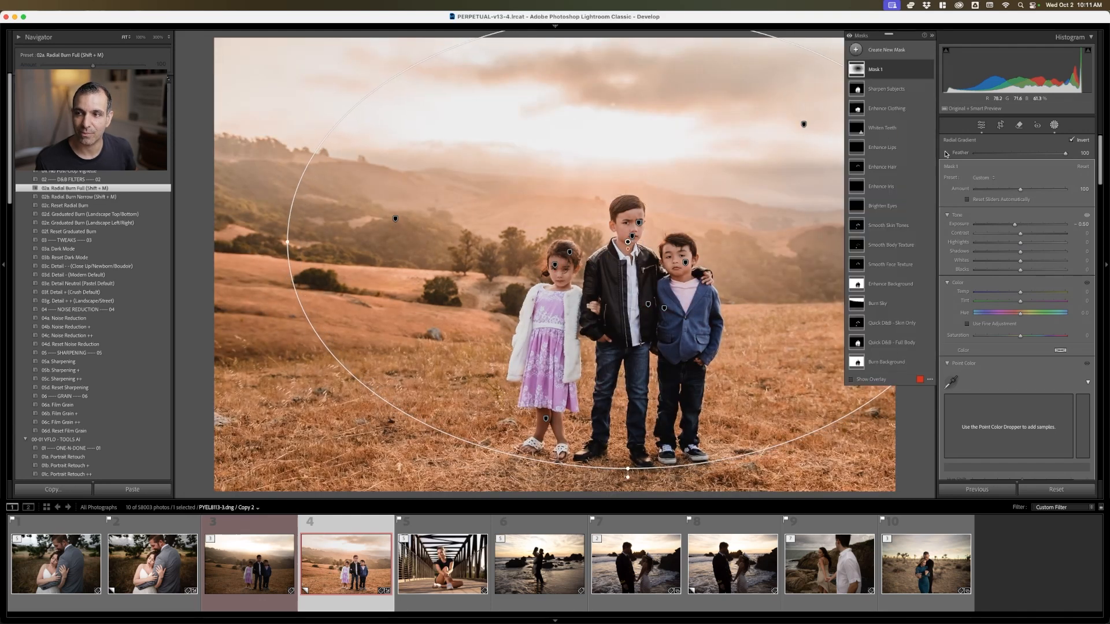
# Set Exposure to +0.80 and Contrast to +21 on the children's photo, and compare the edit with the unedited original
pyautogui.click(1055, 126)
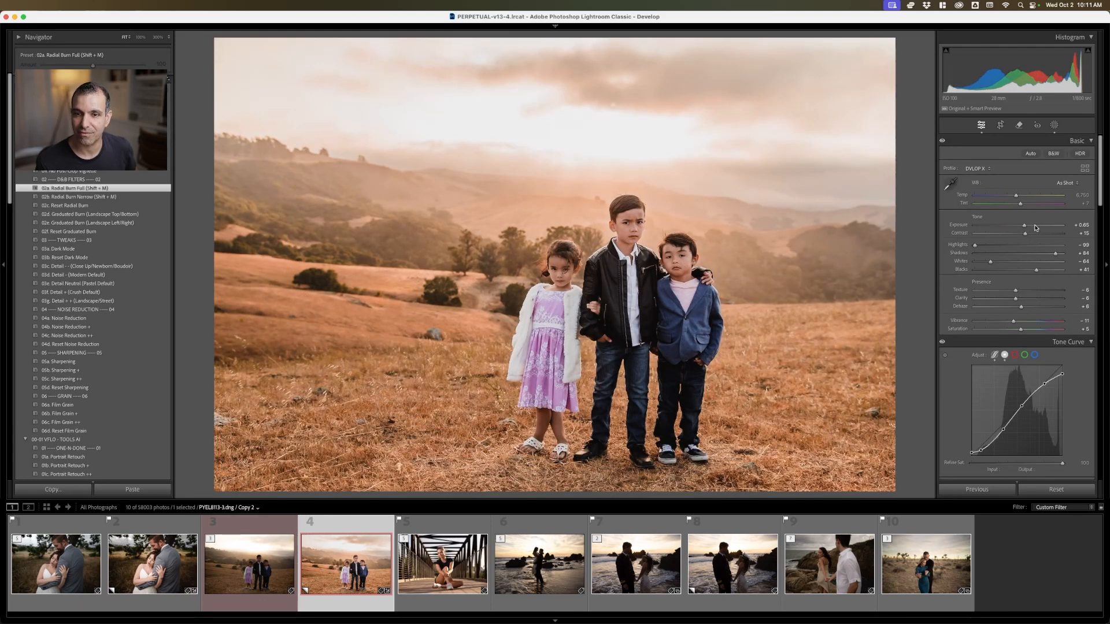
pyautogui.scroll(3, 1035, 228)
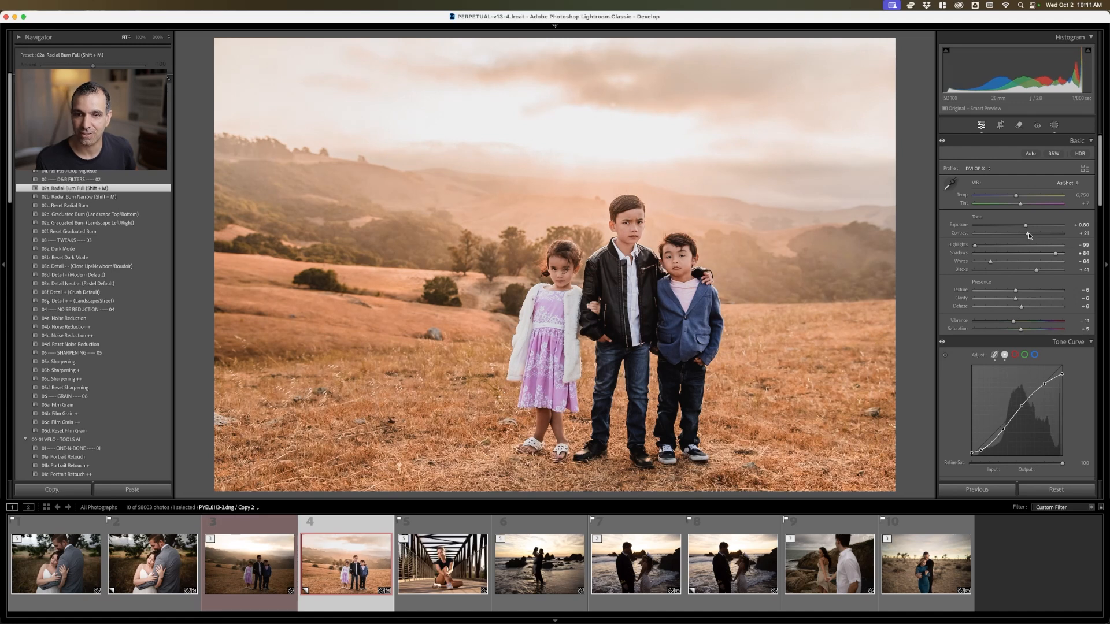
pyautogui.press('Left')
pyautogui.press('Right')
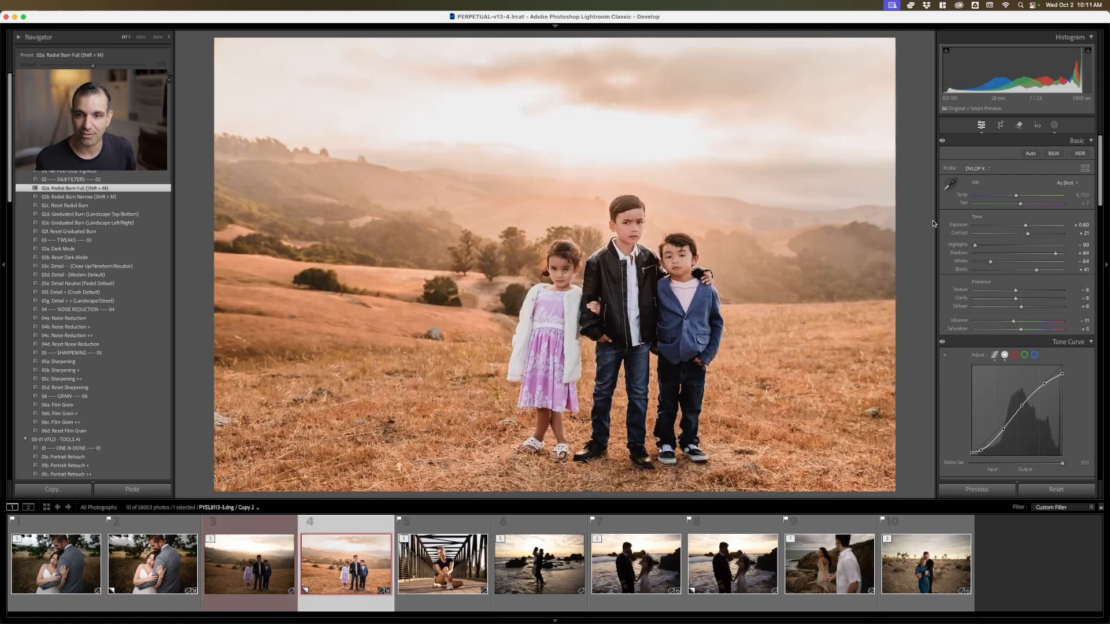
pyautogui.press('Left')
pyautogui.press('Right')
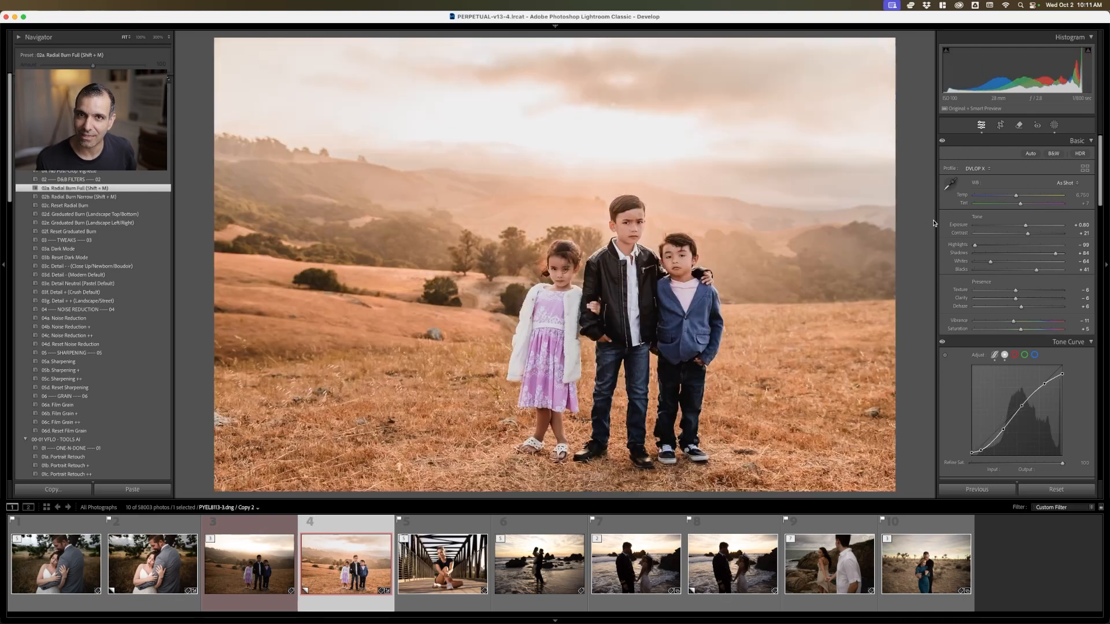
pyautogui.press('Left')
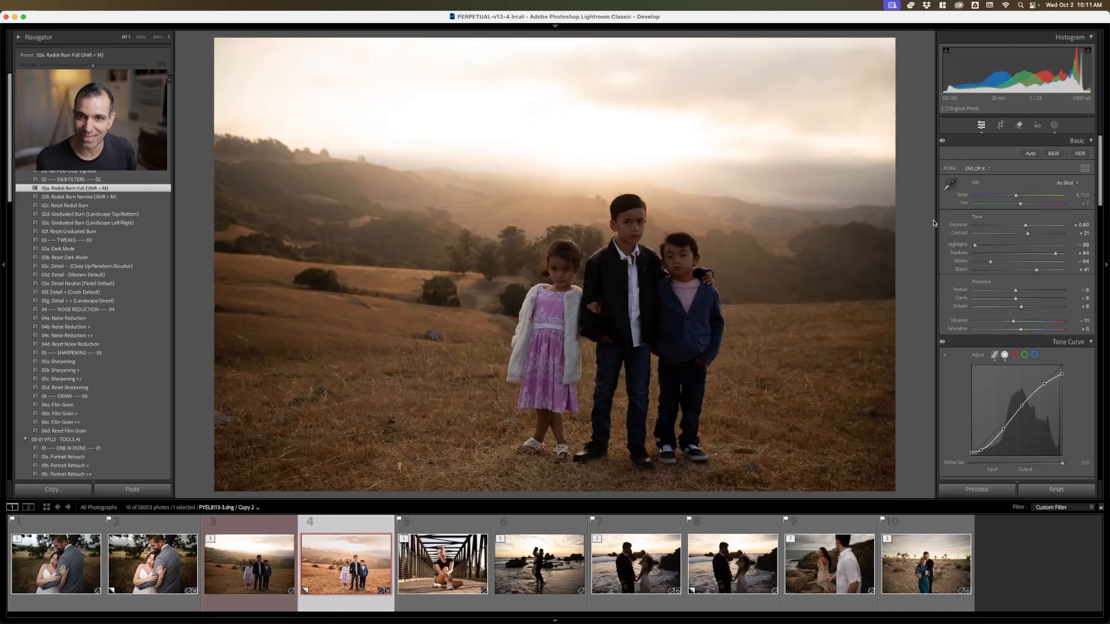
pyautogui.press('Right')
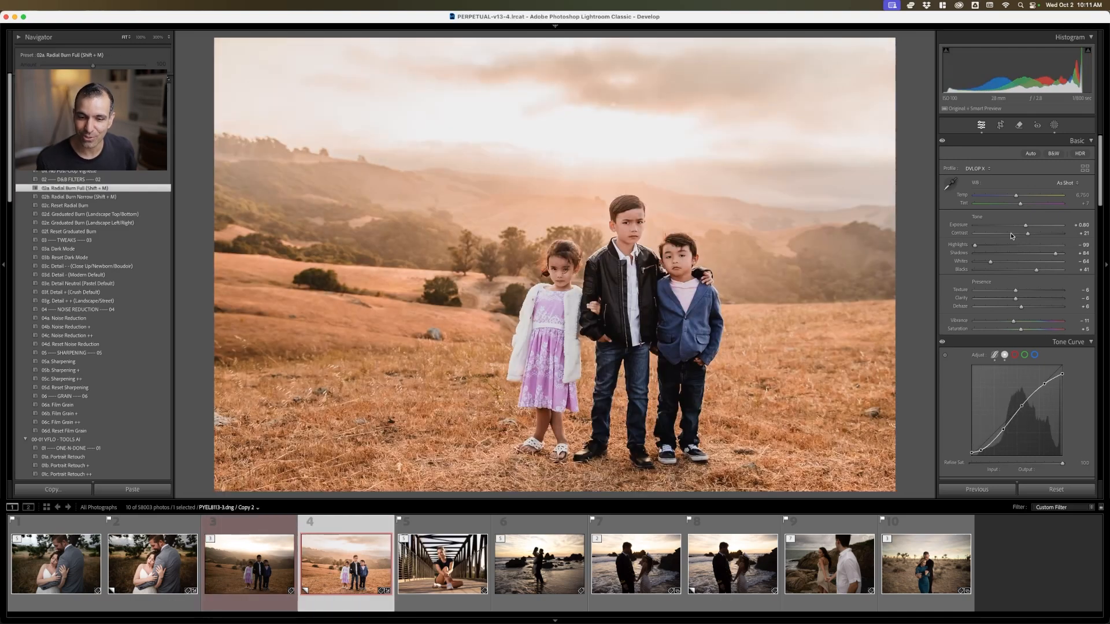
# Create a virtual copy of the photo of the woman seated on the bridge, and apply the Mood preset 05b Hard Light (Open Sun)
pyautogui.press('Right')
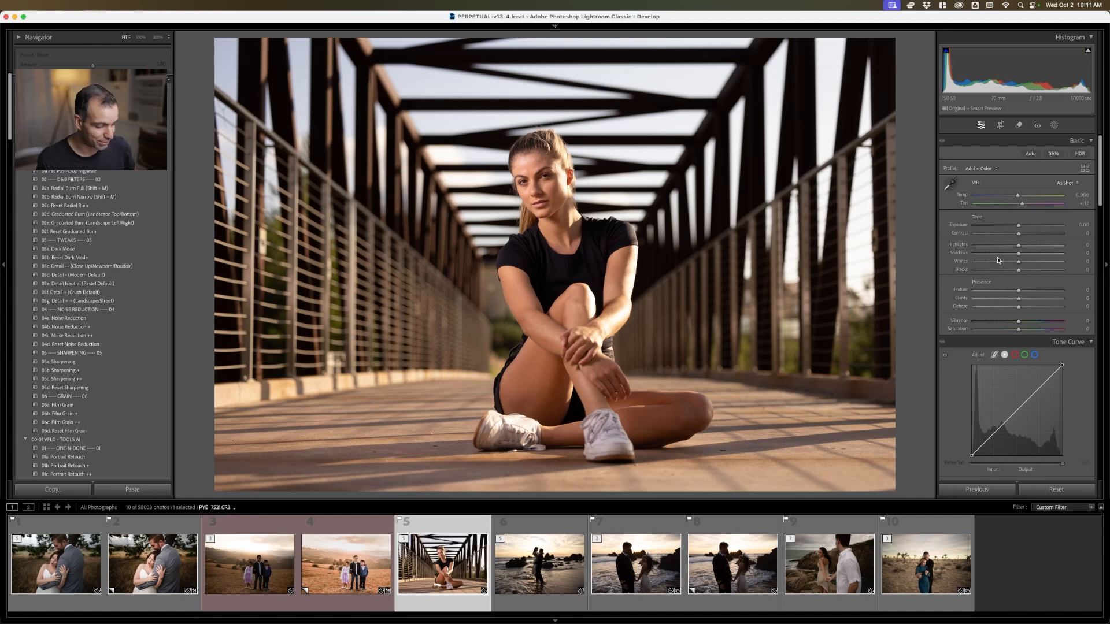
pyautogui.press('super+apostrophe')
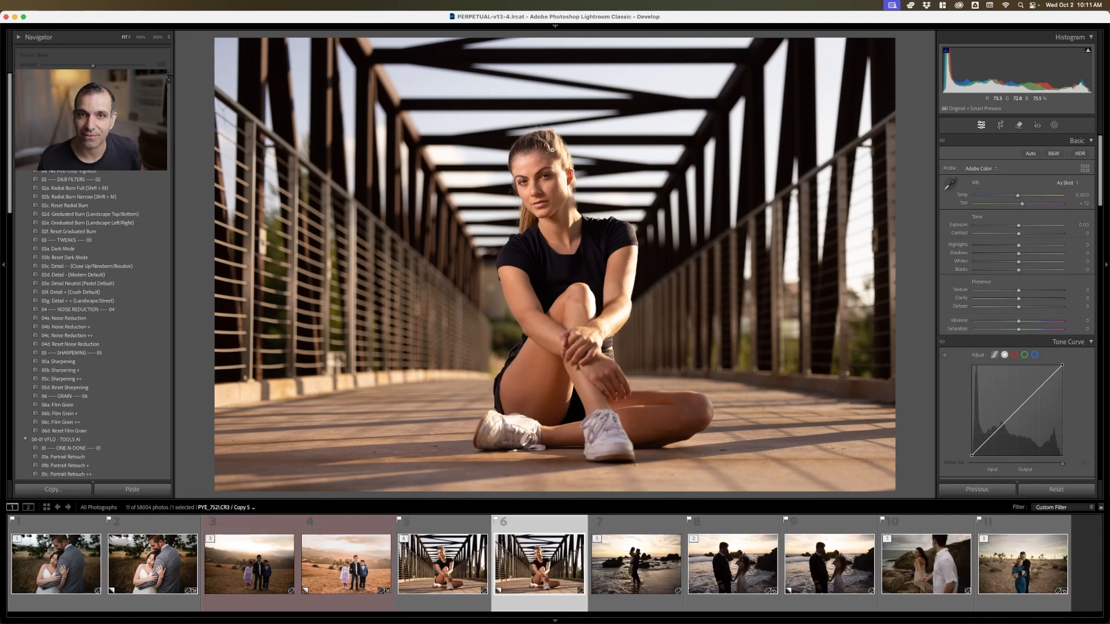
pyautogui.scroll(-10, 92, 323)
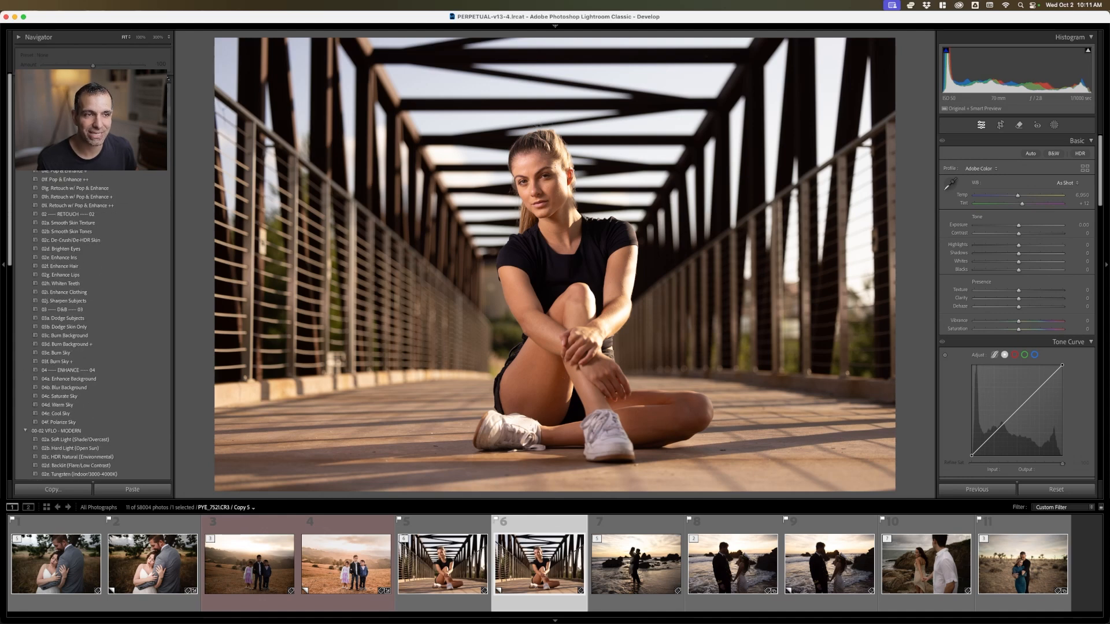
pyautogui.scroll(-7, 135, 340)
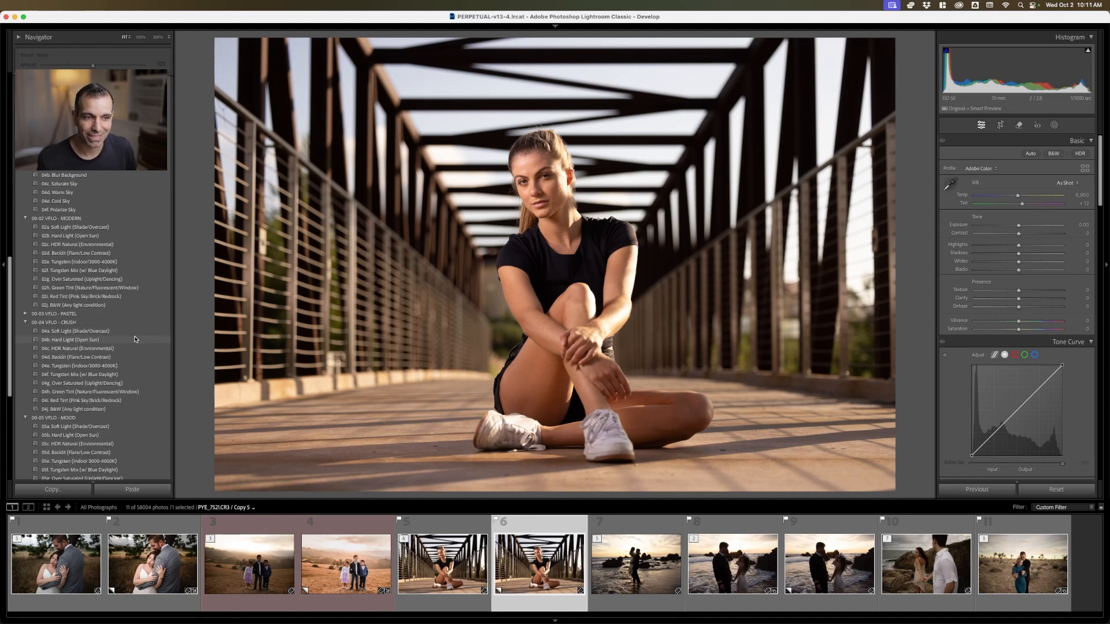
pyautogui.scroll(-3, 135, 340)
pyautogui.click(83, 365)
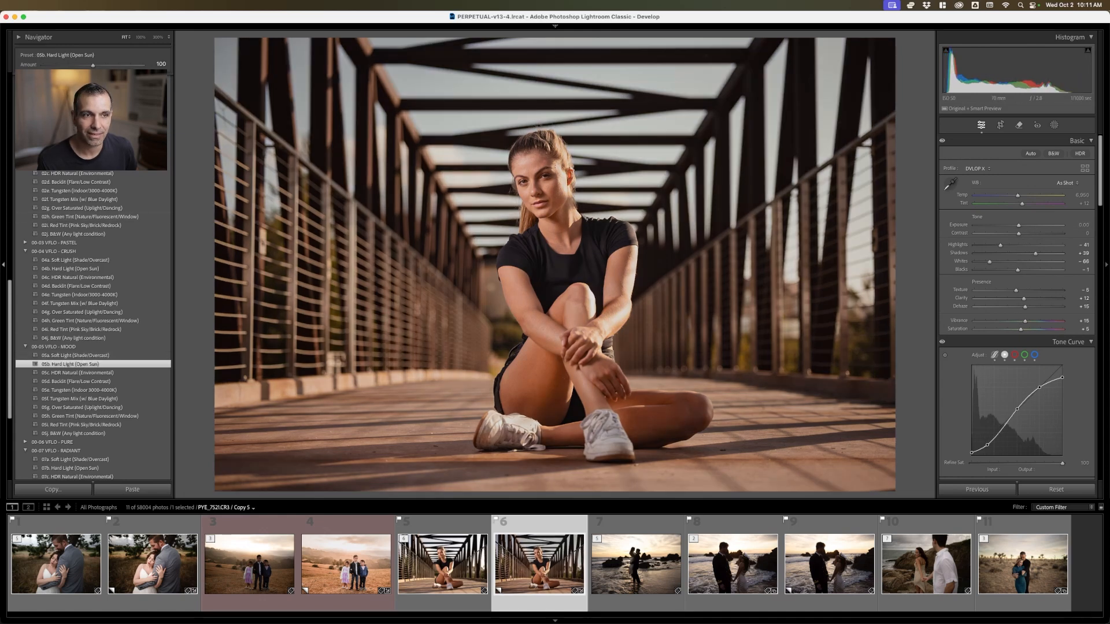
# Compare the 01g Retouch w/ Pop & Enhance preset with its + version on the bridge portrait, and keep the base version
pyautogui.scroll(20, 131, 277)
pyautogui.scroll(-8, 130, 277)
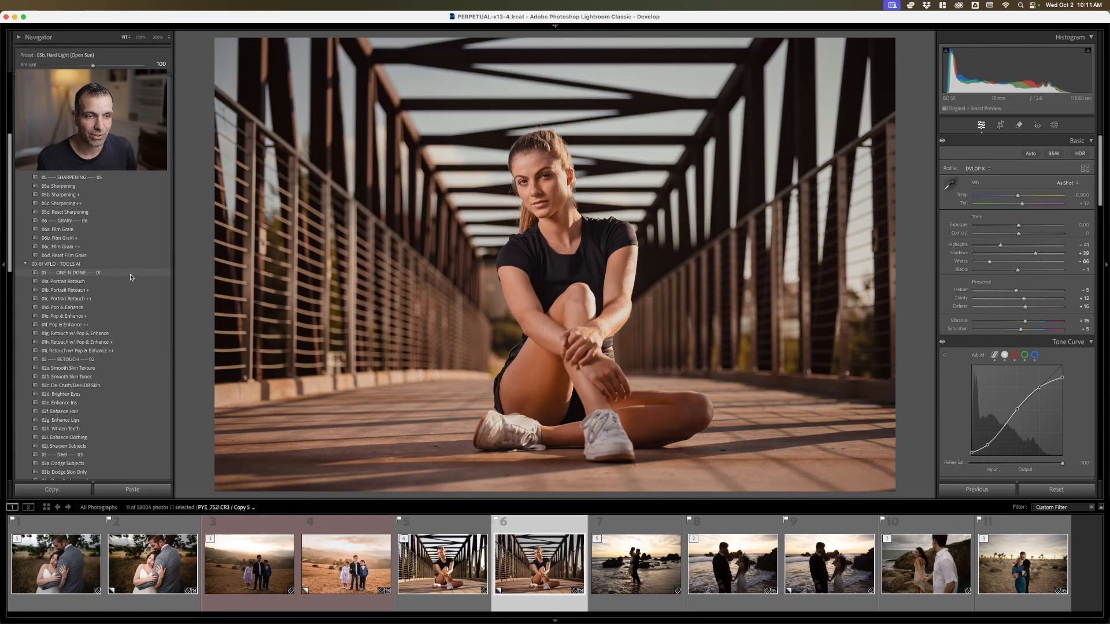
pyautogui.click(103, 314)
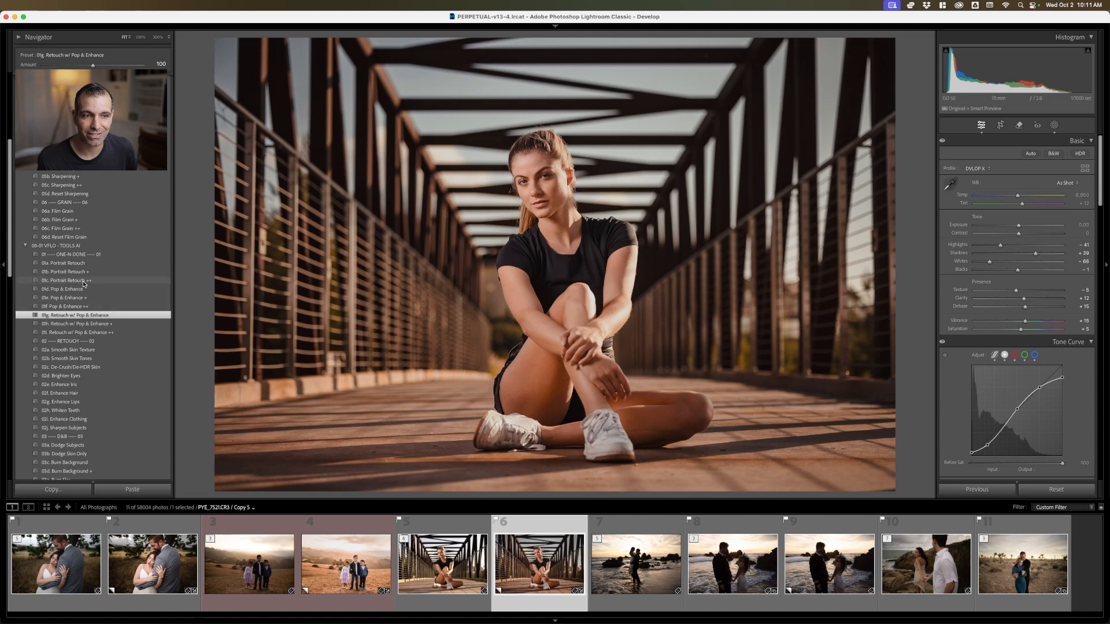
pyautogui.click(99, 324)
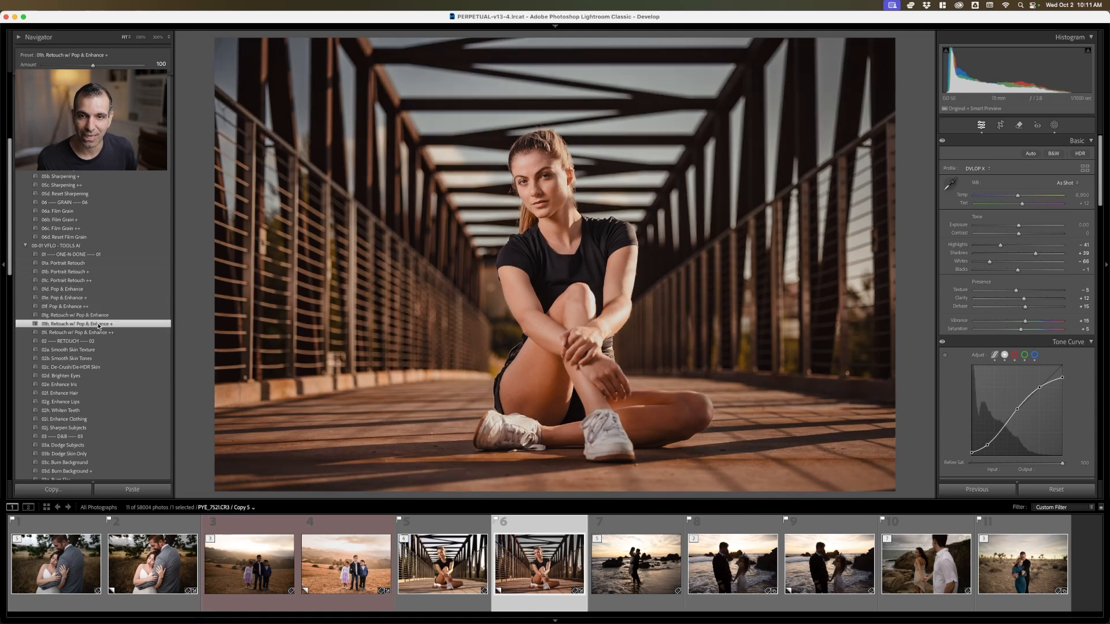
pyautogui.click(102, 316)
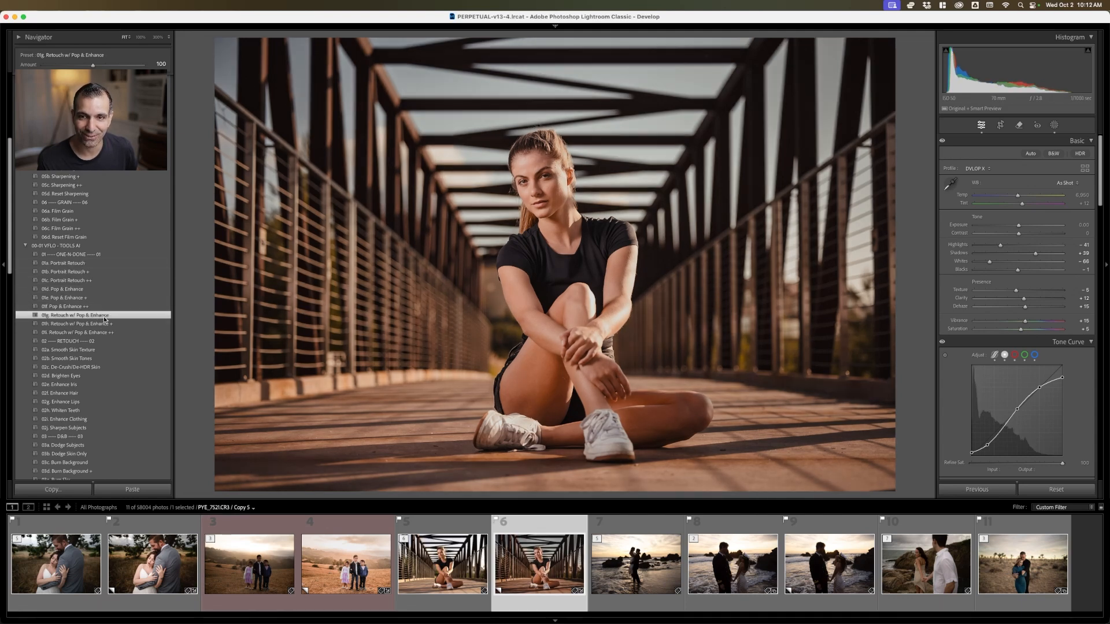
# Apply the 02a Radial Burn Full preset to the bridge portrait, and reposition its radial gradient around the woman's face and upper body
pyautogui.scroll(5, 103, 231)
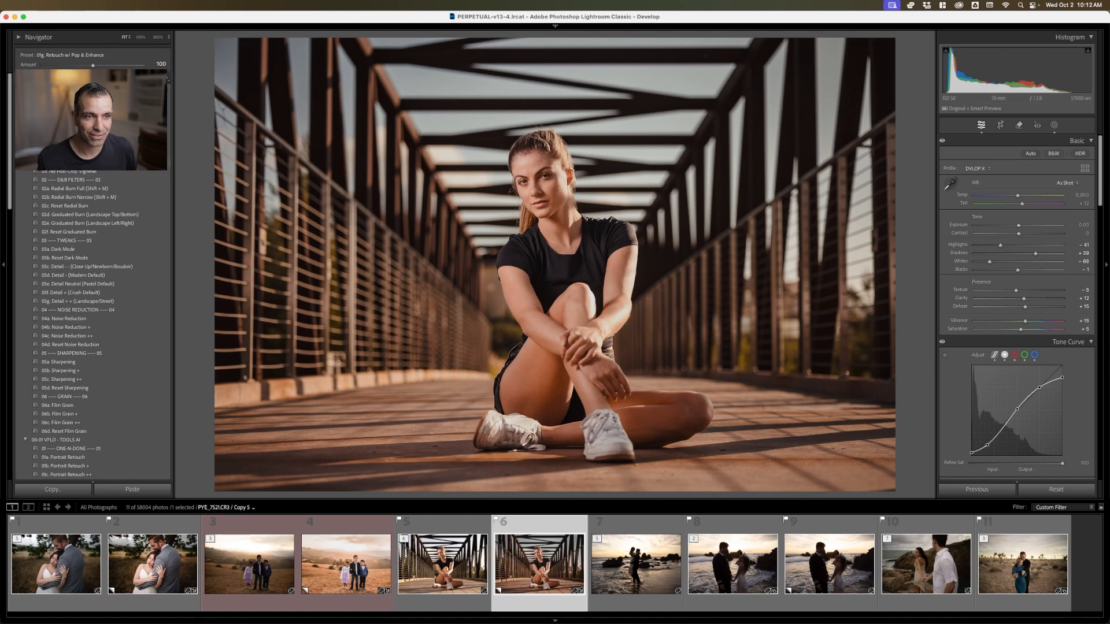
pyautogui.hotkey('shift', 'm')
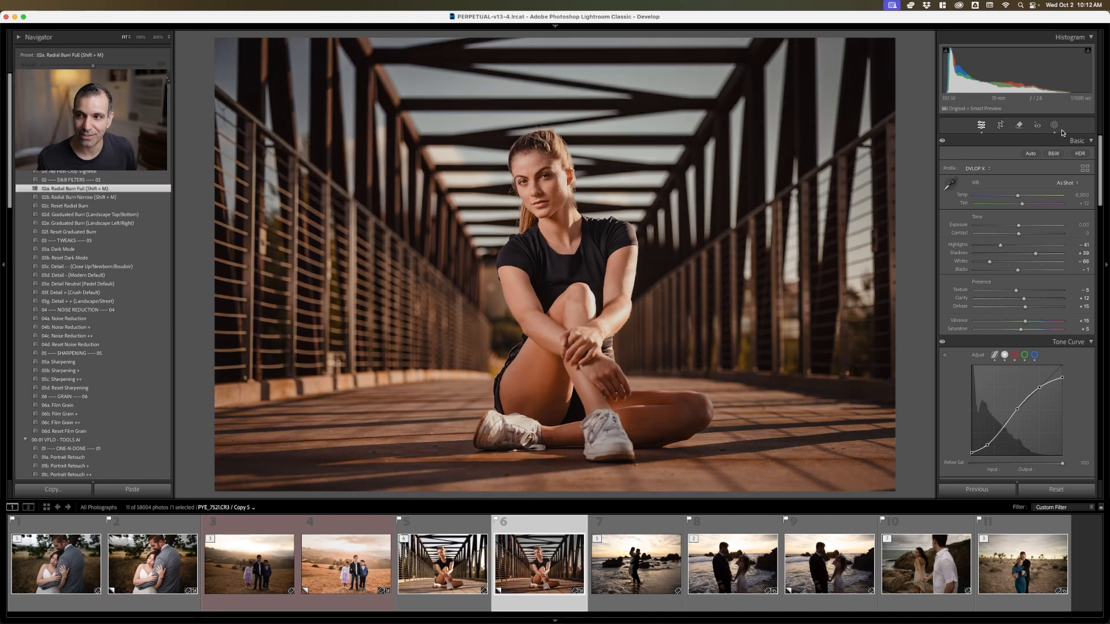
pyautogui.click(1052, 126)
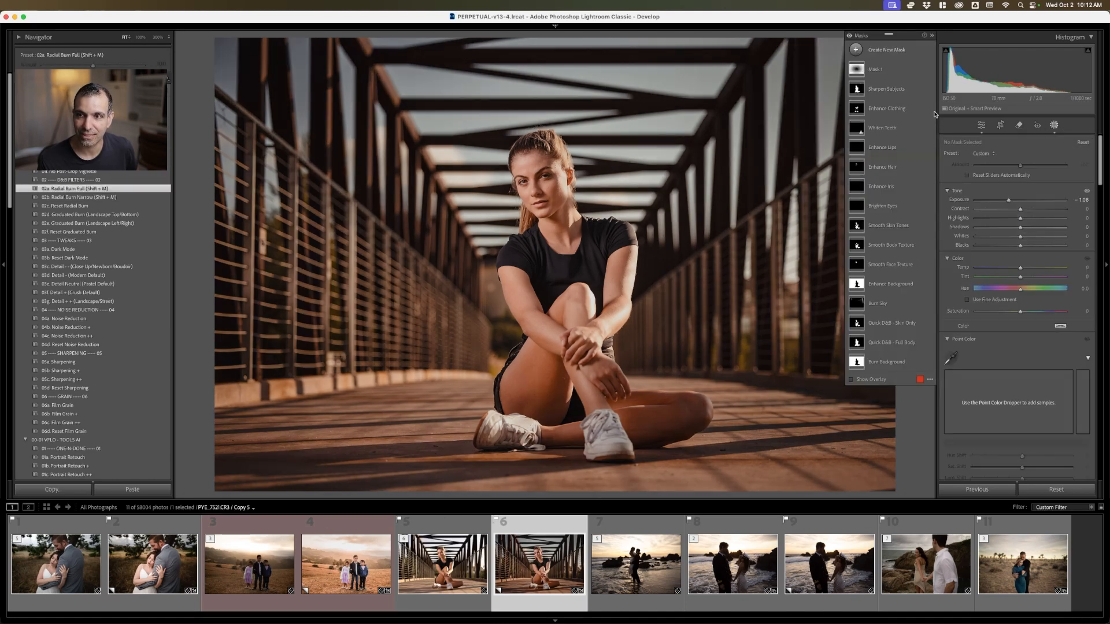
pyautogui.click(859, 70)
pyautogui.moveTo(556, 263); pyautogui.dragTo(553, 199)
pyautogui.moveTo(201, 201); pyautogui.dragTo(645, 456)
pyautogui.click(1053, 125)
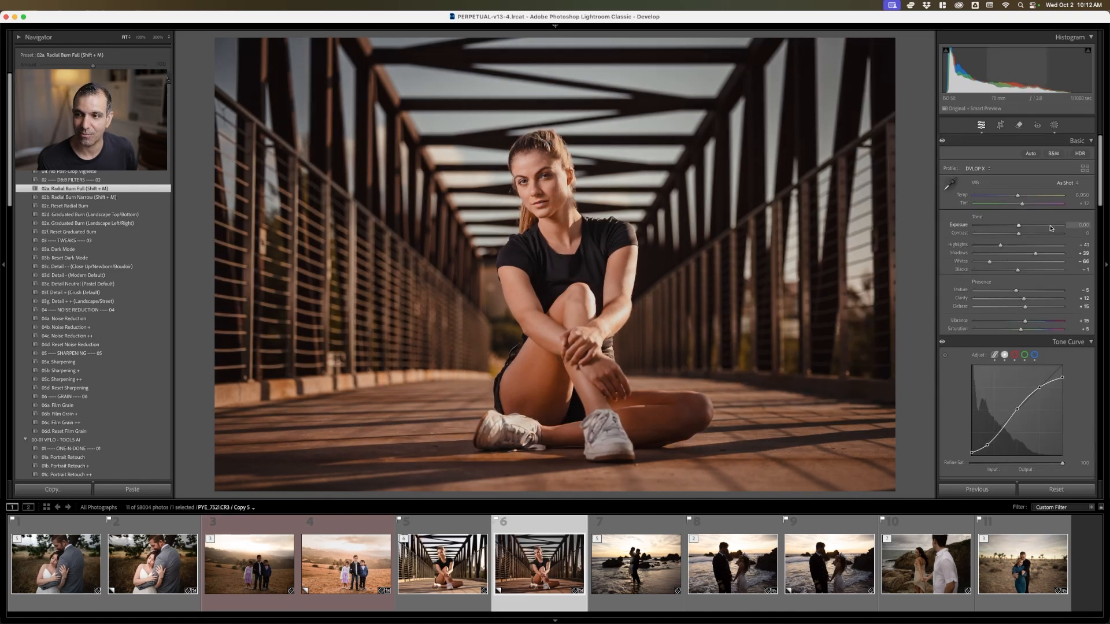
# Raise the bridge portrait's Exposure to +0.30, and compare the edit with the unedited version
pyautogui.scroll(3, 1051, 226)
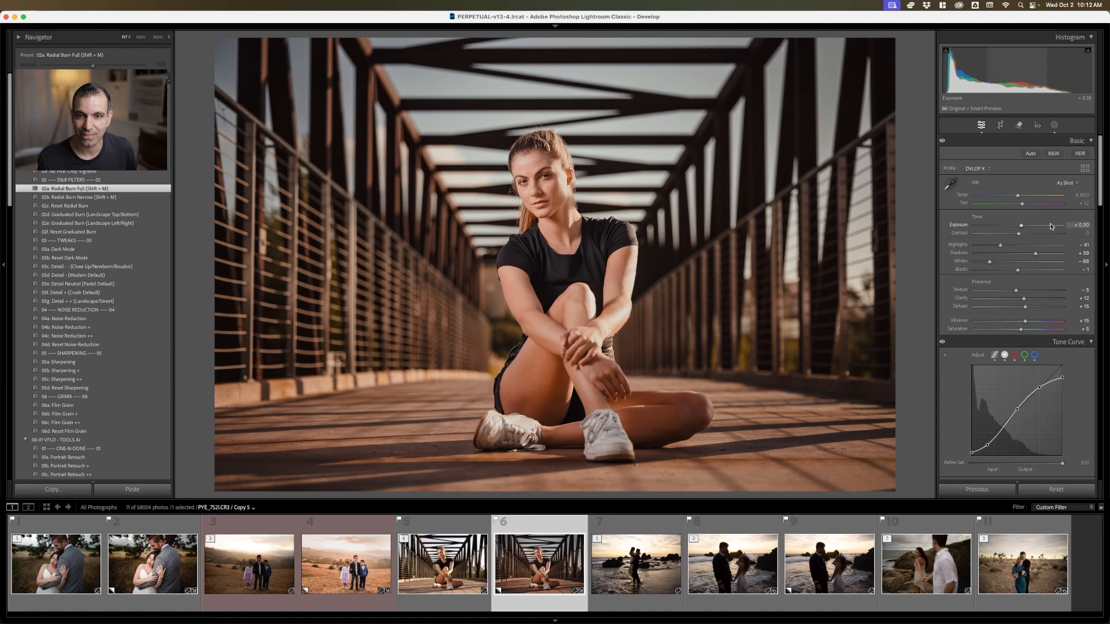
pyautogui.press('Left')
pyautogui.press('Right')
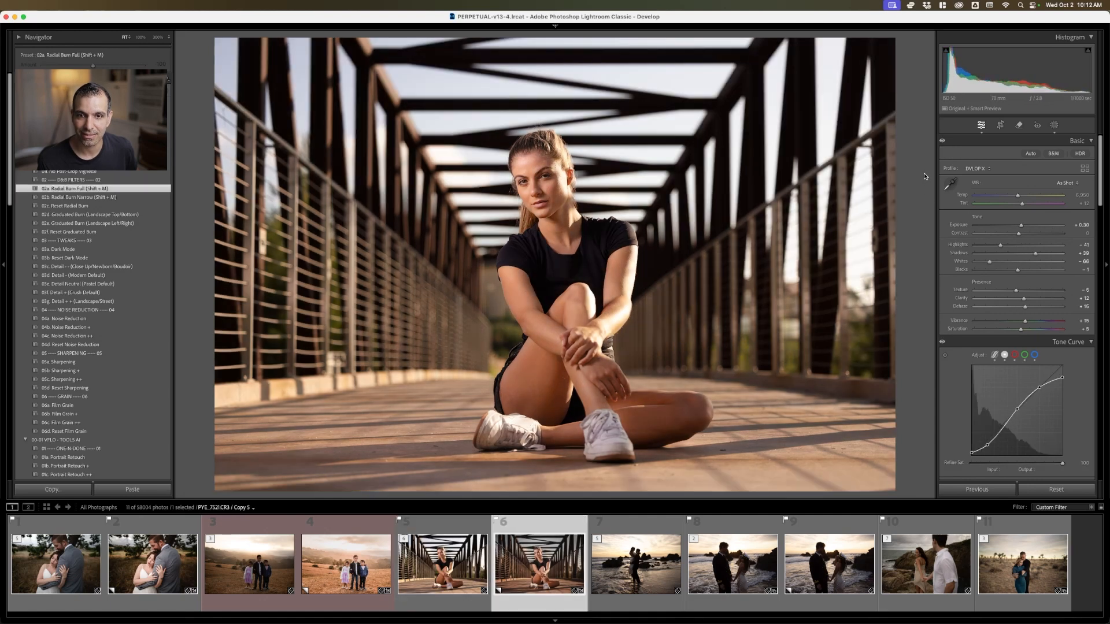
pyautogui.press('Left')
pyautogui.press('Right')
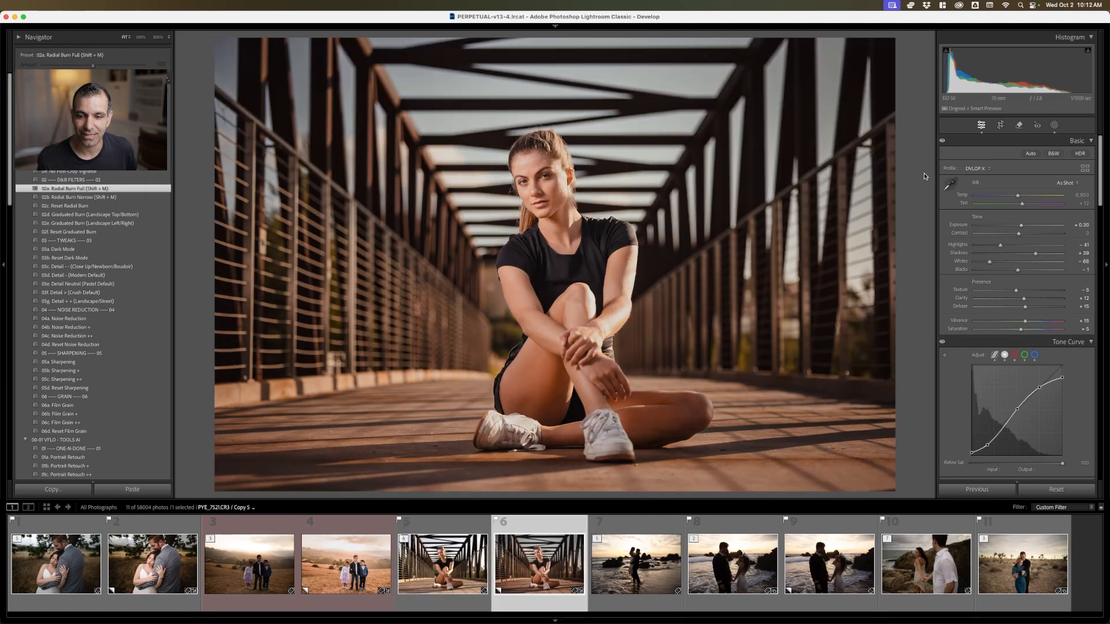
# Create a virtual copy of the embracing couple's beach photo, try Radiant 07a Soft Light, and apply Radiant 07c HDR Natural (Environmental) instead
pyautogui.press('Right')
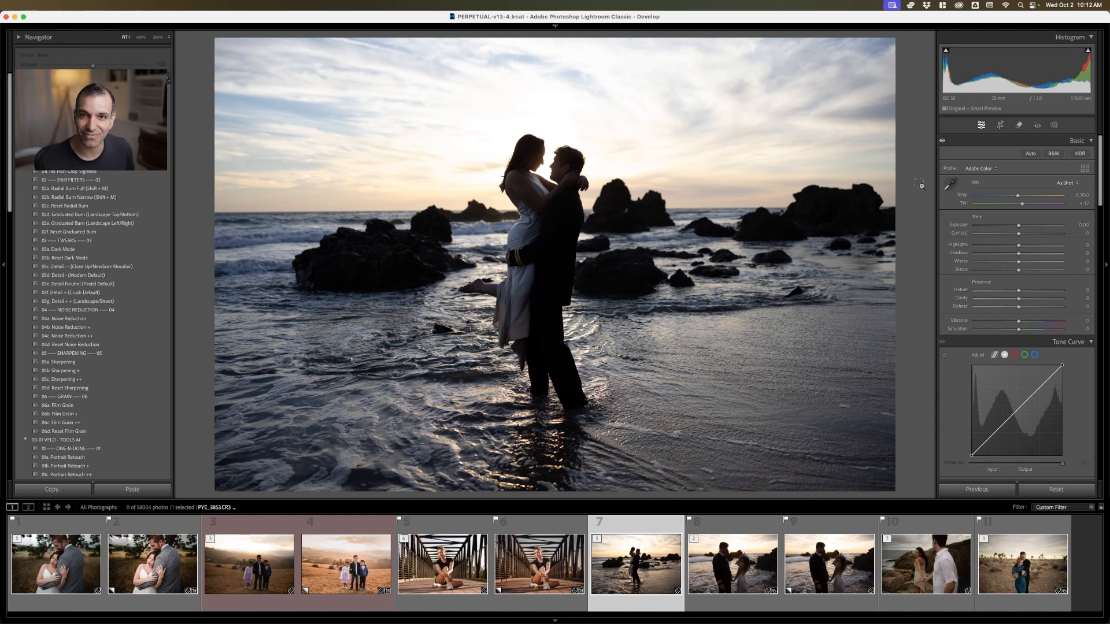
pyautogui.press('super+apostrophe')
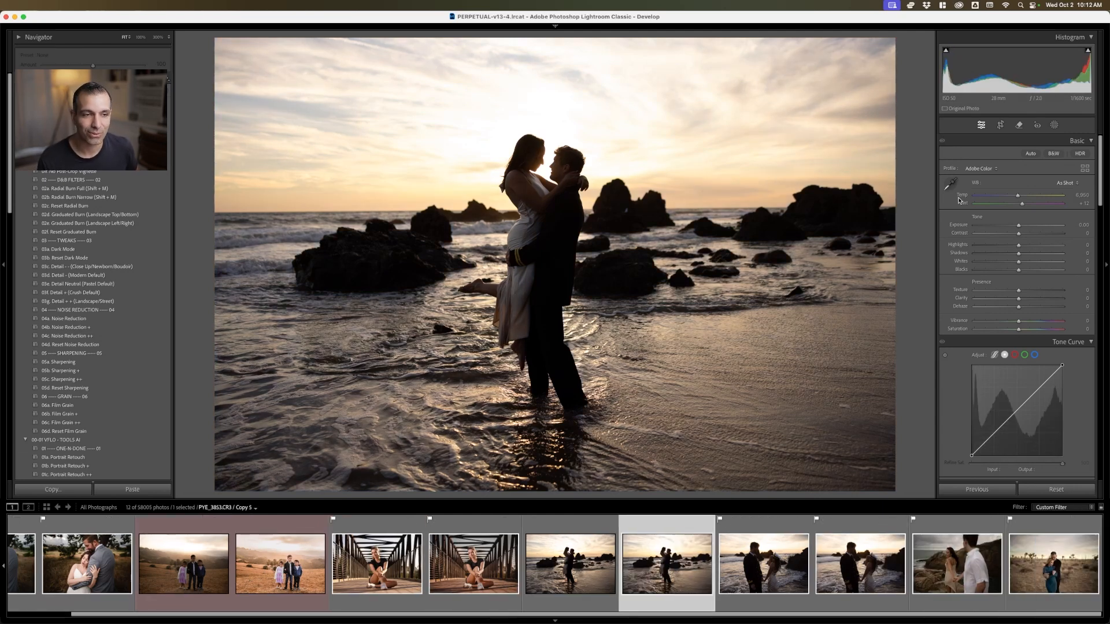
pyautogui.scroll(-15, 119, 335)
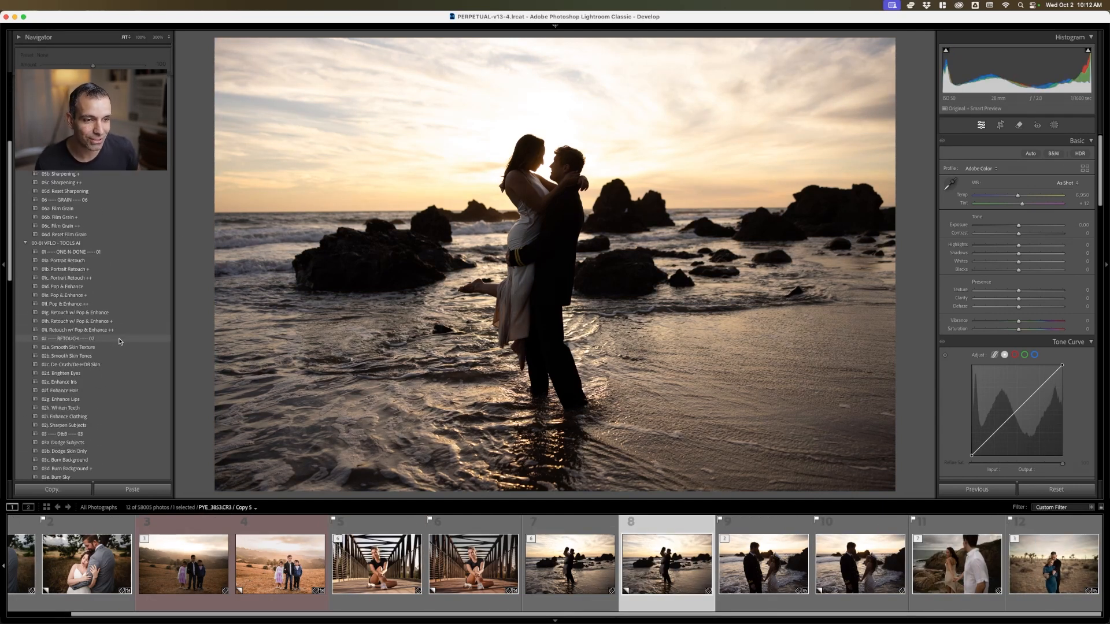
pyautogui.scroll(-4, 119, 341)
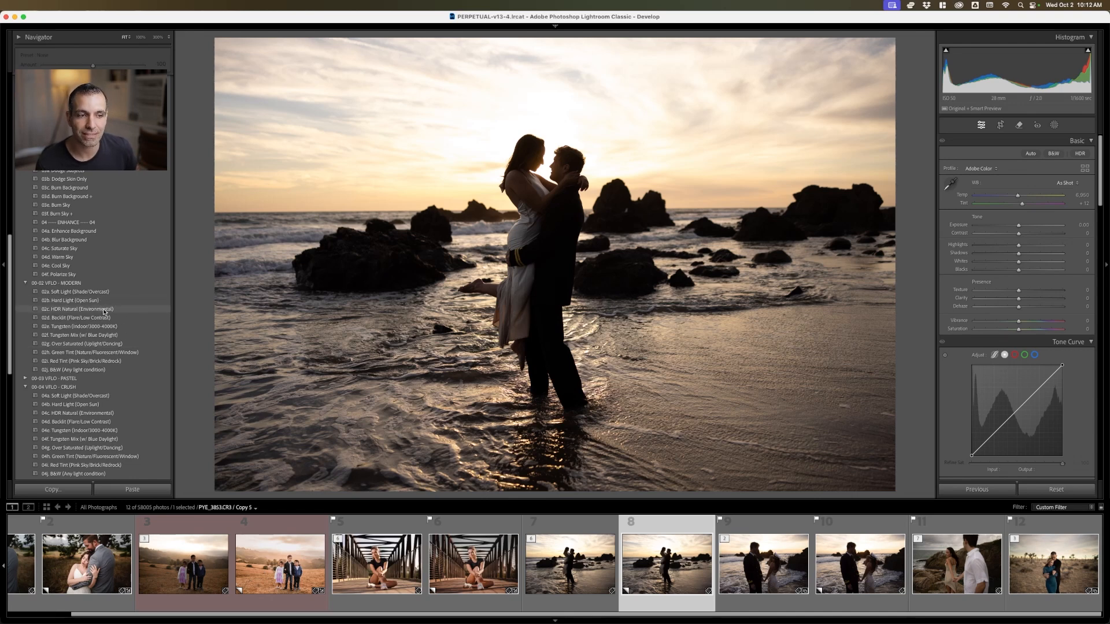
pyautogui.scroll(-5, 113, 345)
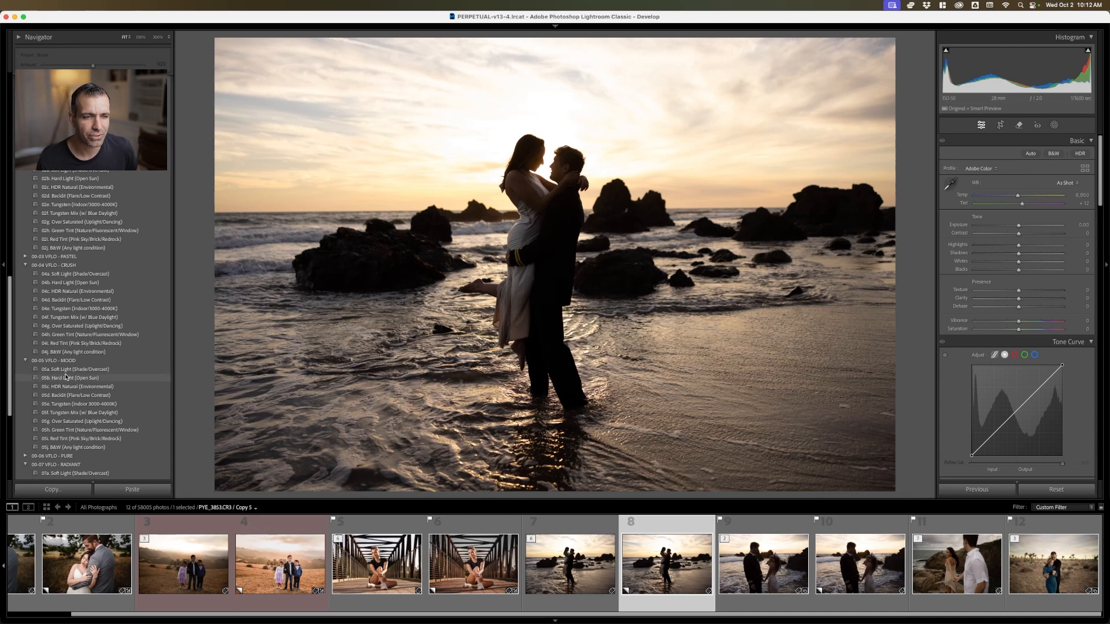
pyautogui.scroll(-5, 85, 375)
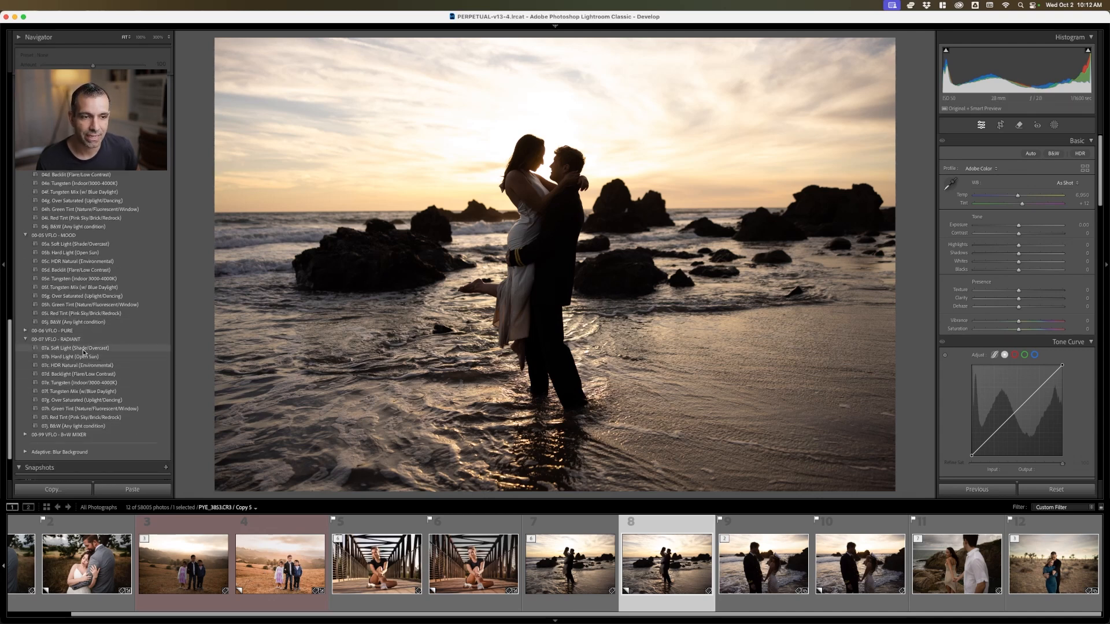
pyautogui.click(84, 349)
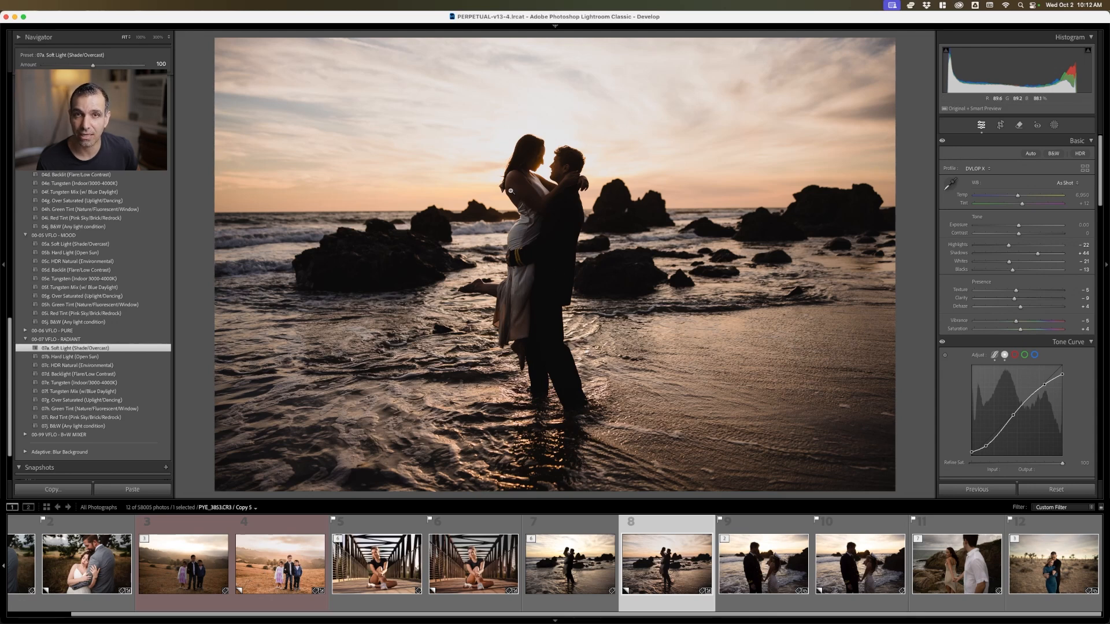
pyautogui.click(79, 365)
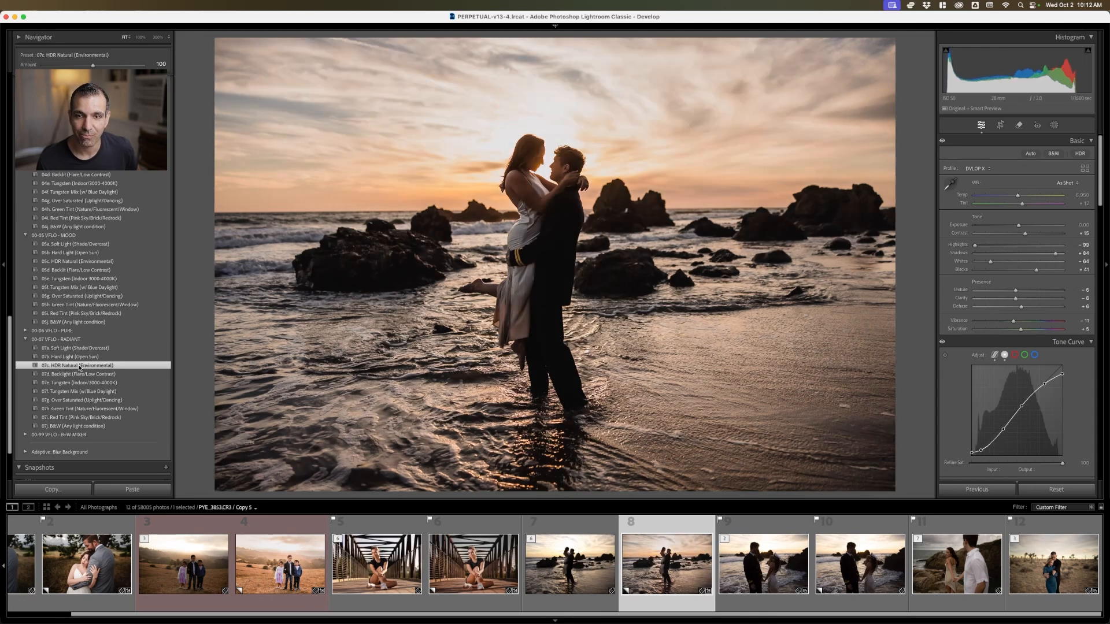
# Set the beach couple photo's Exposure to +0.85, and apply the 01a Portrait Retouch preset
pyautogui.moveTo(1019, 226); pyautogui.dragTo(1025, 228)
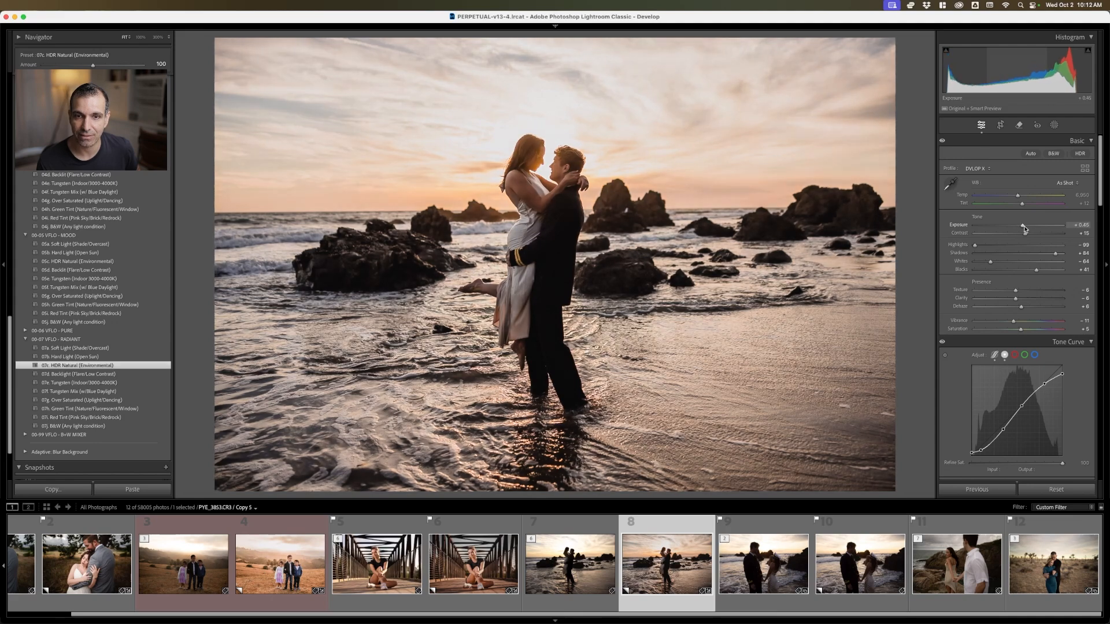
pyautogui.scroll(20, 151, 219)
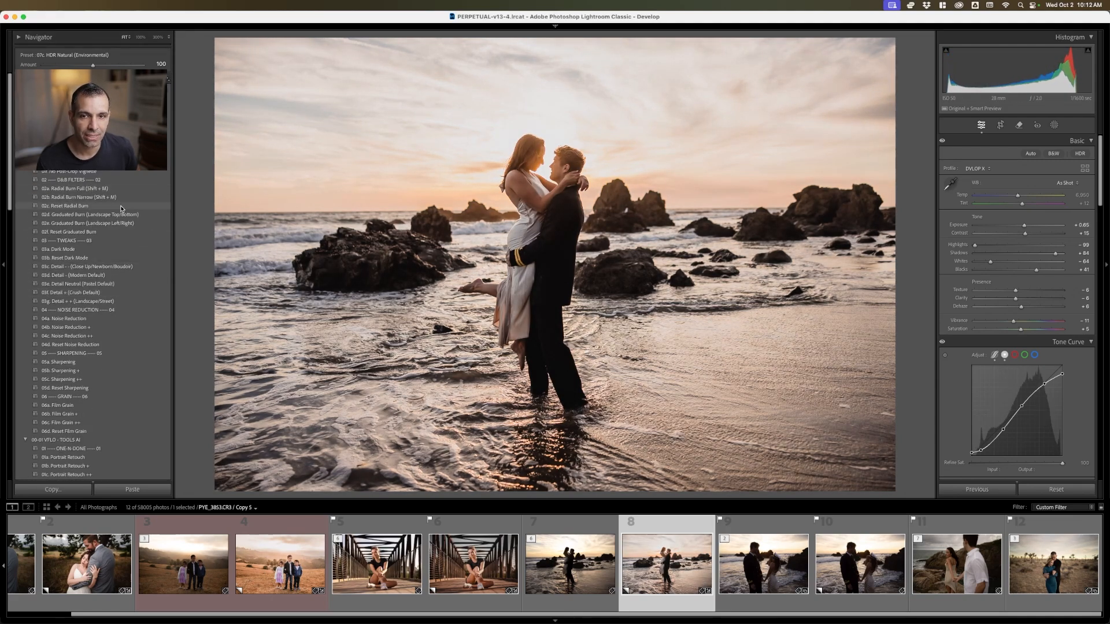
pyautogui.moveTo(1024, 228); pyautogui.dragTo(1026, 228)
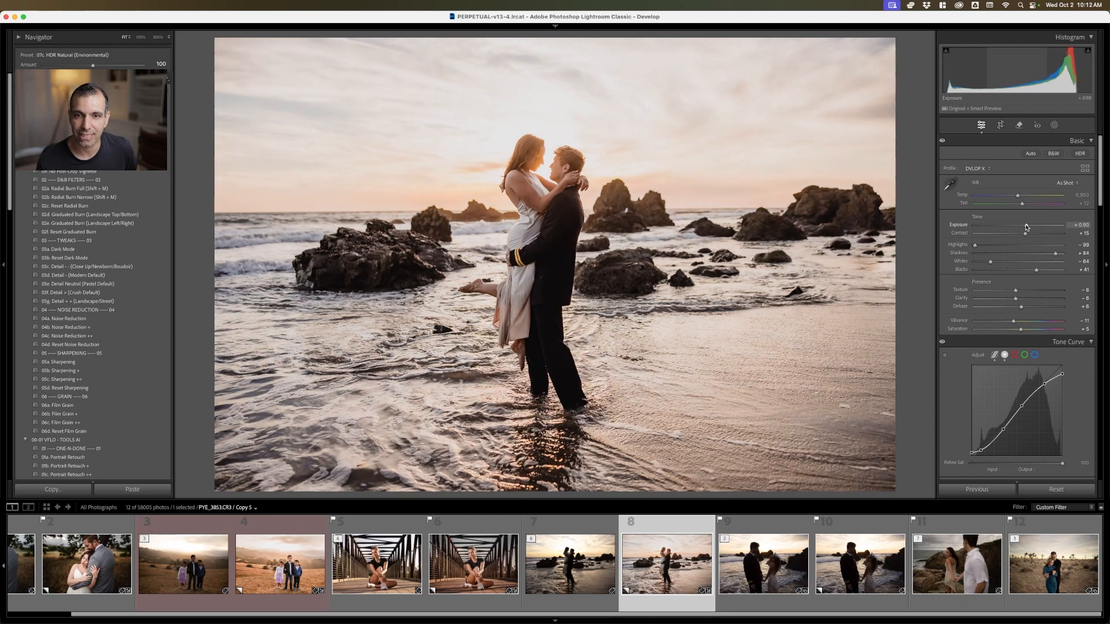
pyautogui.scroll(-10, 86, 263)
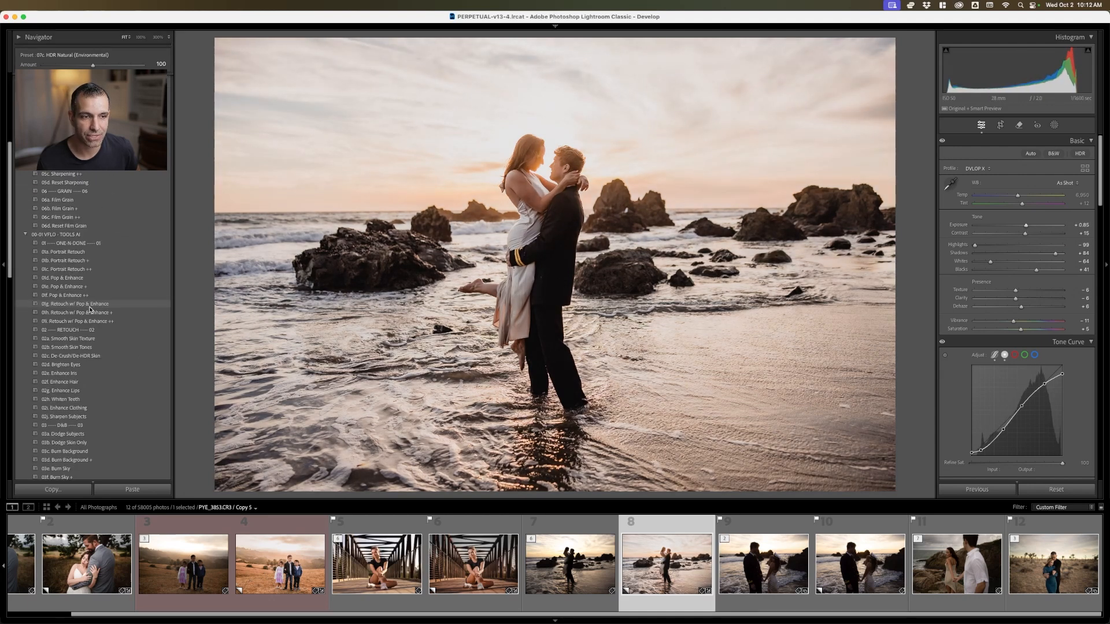
pyautogui.click(89, 255)
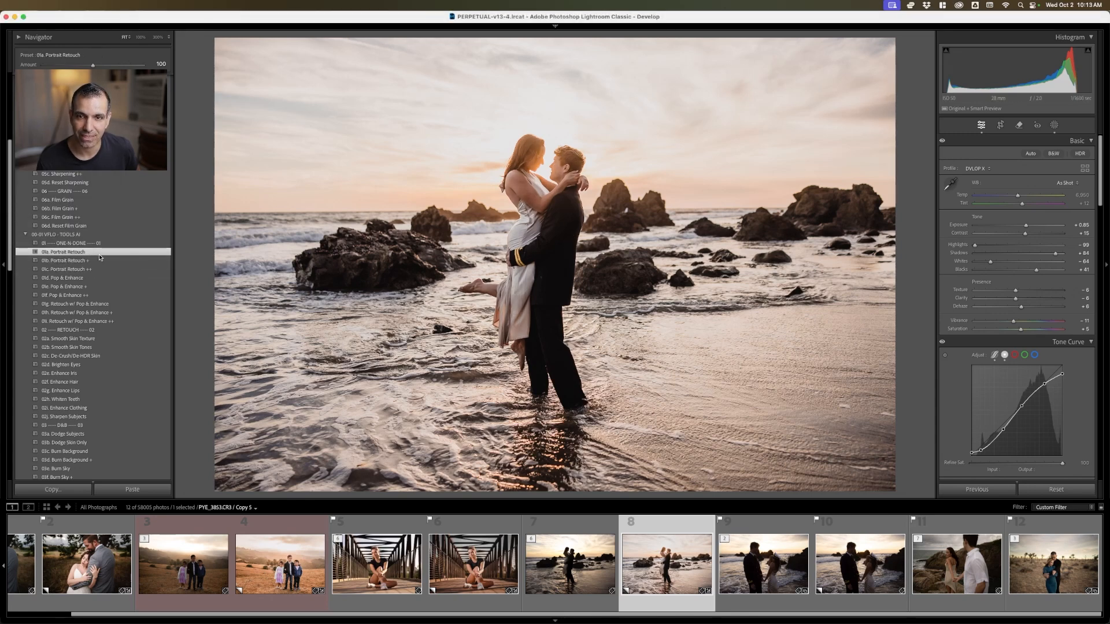
# Apply the 03e Burn Sky preset to the edited beach couple photo, and straighten it together with its unedited version by 0.44
pyautogui.scroll(-5, 87, 289)
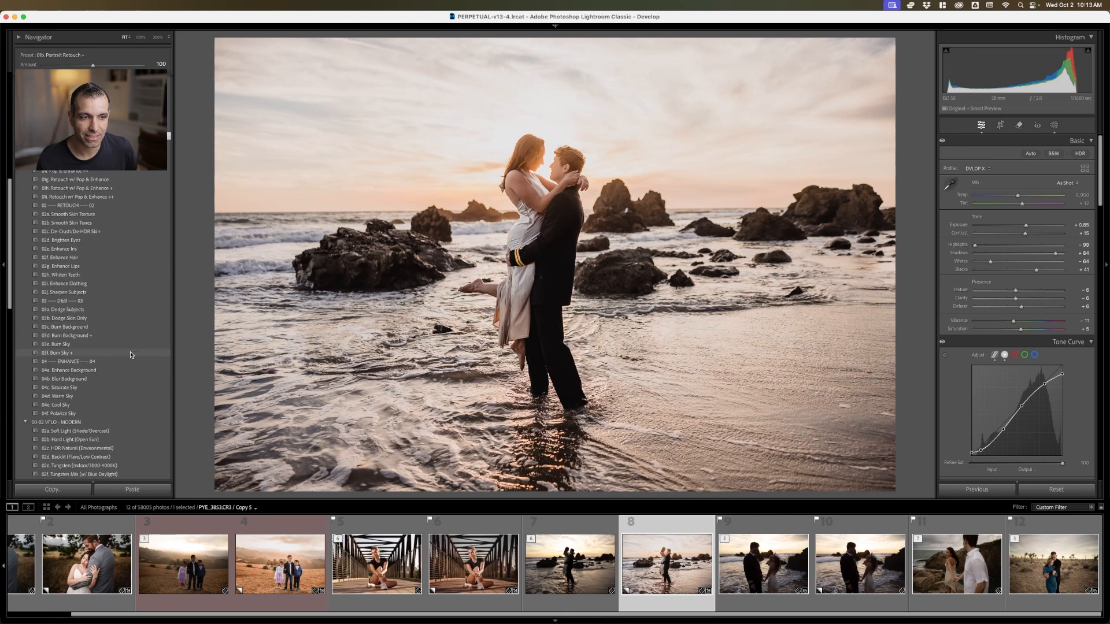
pyautogui.click(75, 344)
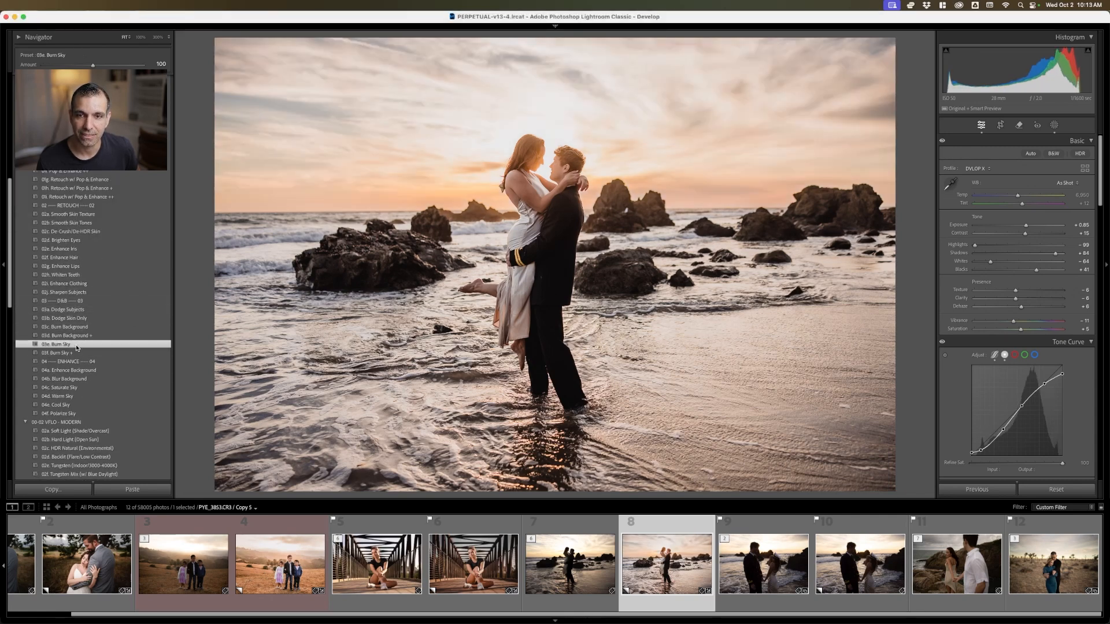
pyautogui.keyDown('super'); pyautogui.click(570, 563); pyautogui.keyUp('super')
pyautogui.press('r')
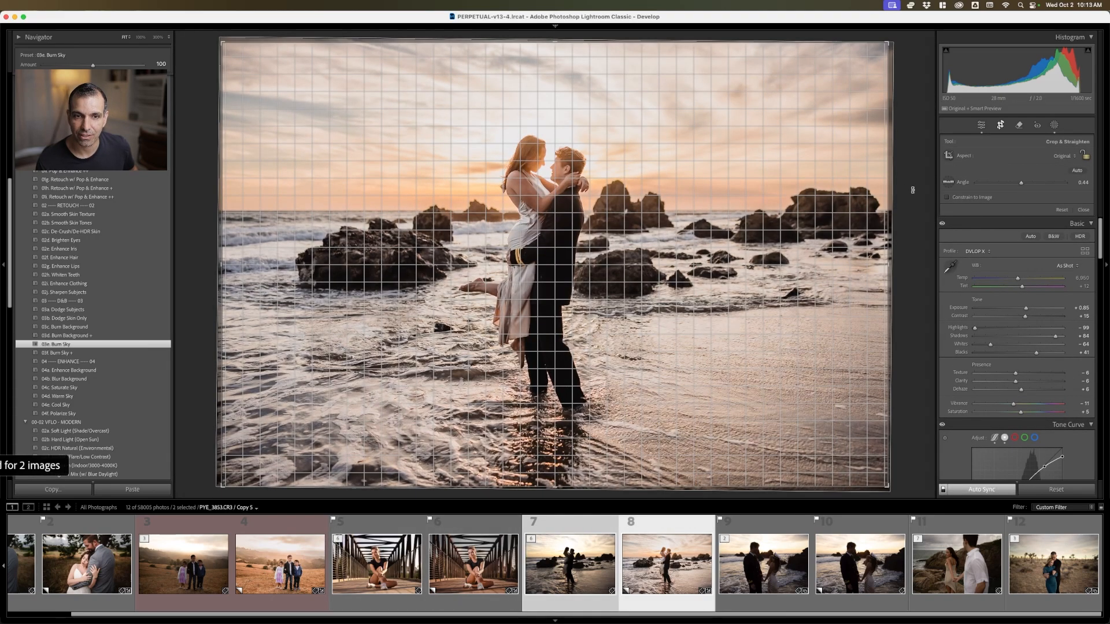
pyautogui.press('Return')
pyautogui.click(649, 538)
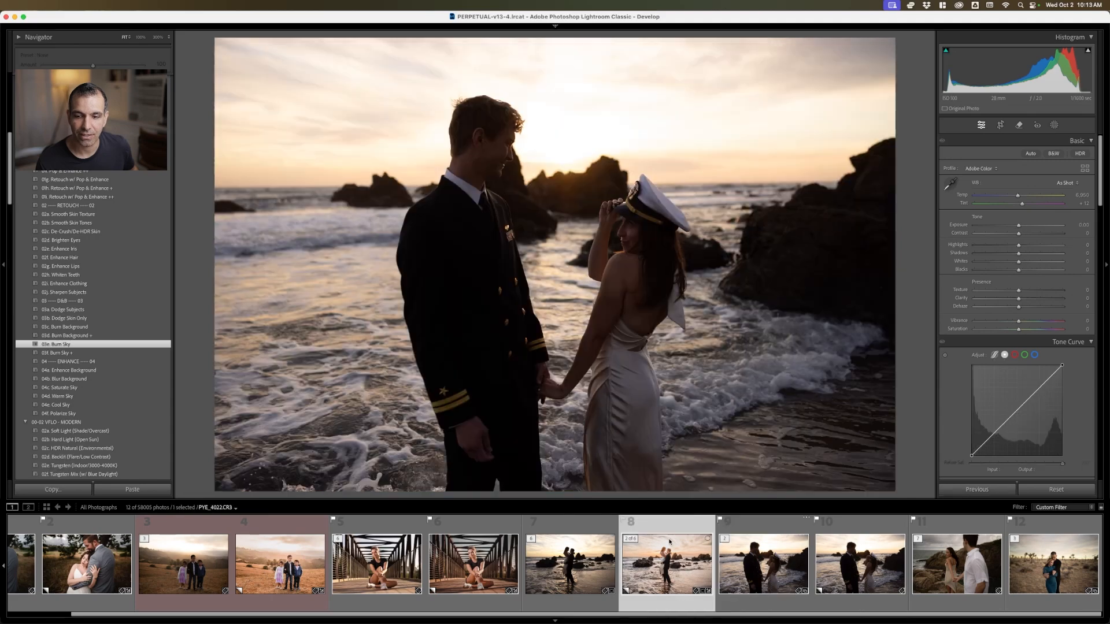
# Apply the 02a Radial Burn Full preset to the beach couple photo, and reposition and narrow its radial gradient around the embracing couple
pyautogui.scroll(8, 86, 251)
pyautogui.scroll(5, 87, 251)
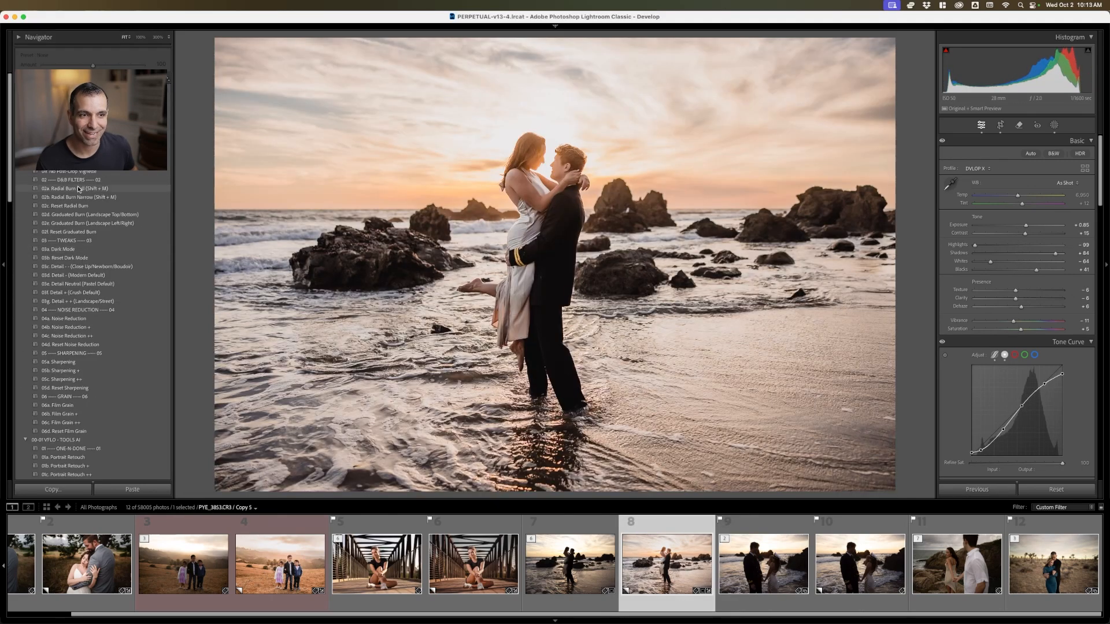
pyautogui.click(78, 189)
pyautogui.click(1054, 126)
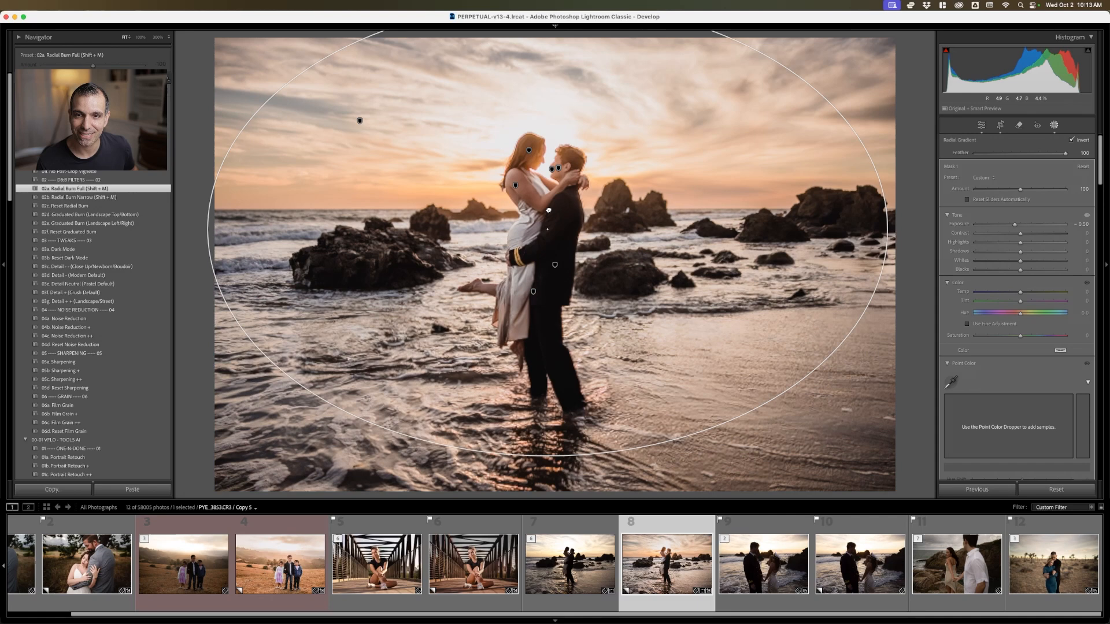
pyautogui.moveTo(549, 210); pyautogui.dragTo(545, 172)
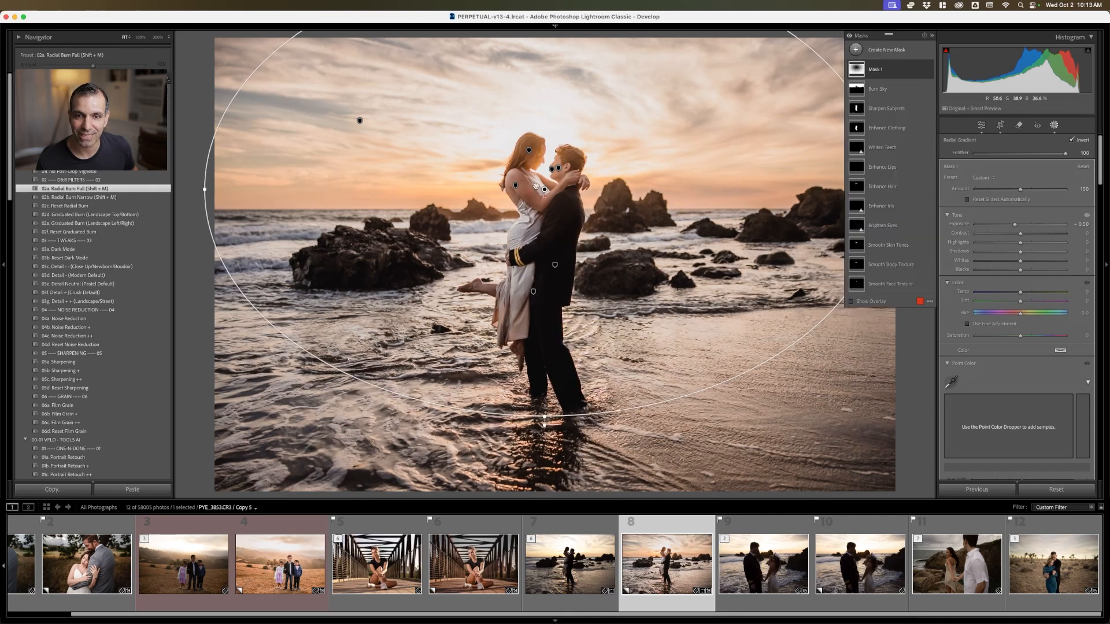
pyautogui.moveTo(198, 188); pyautogui.dragTo(432, 320)
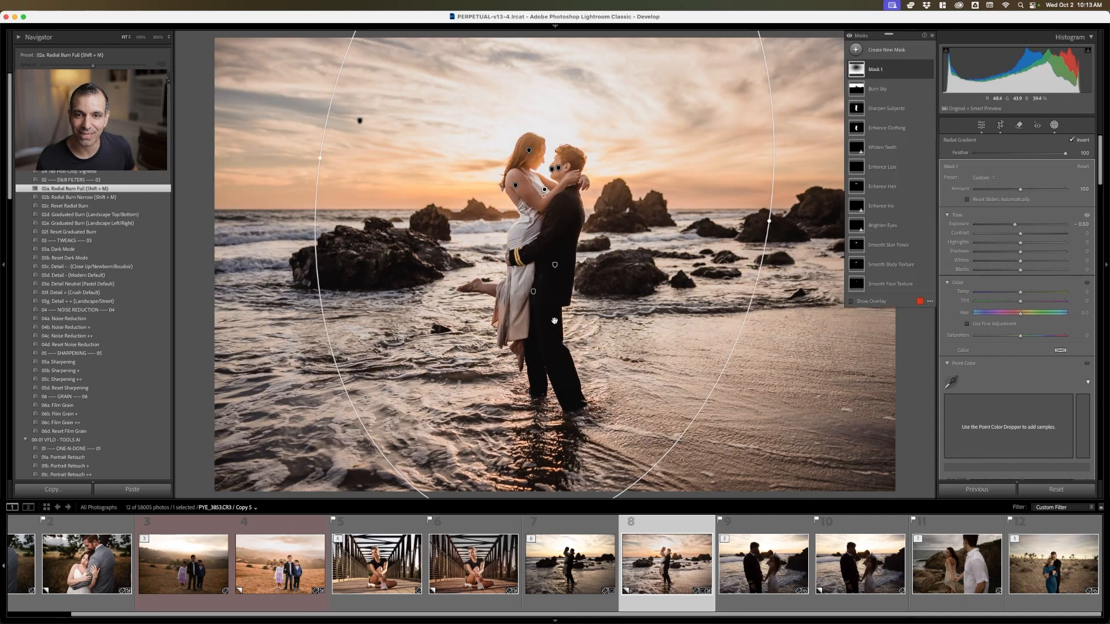
pyautogui.click(1053, 126)
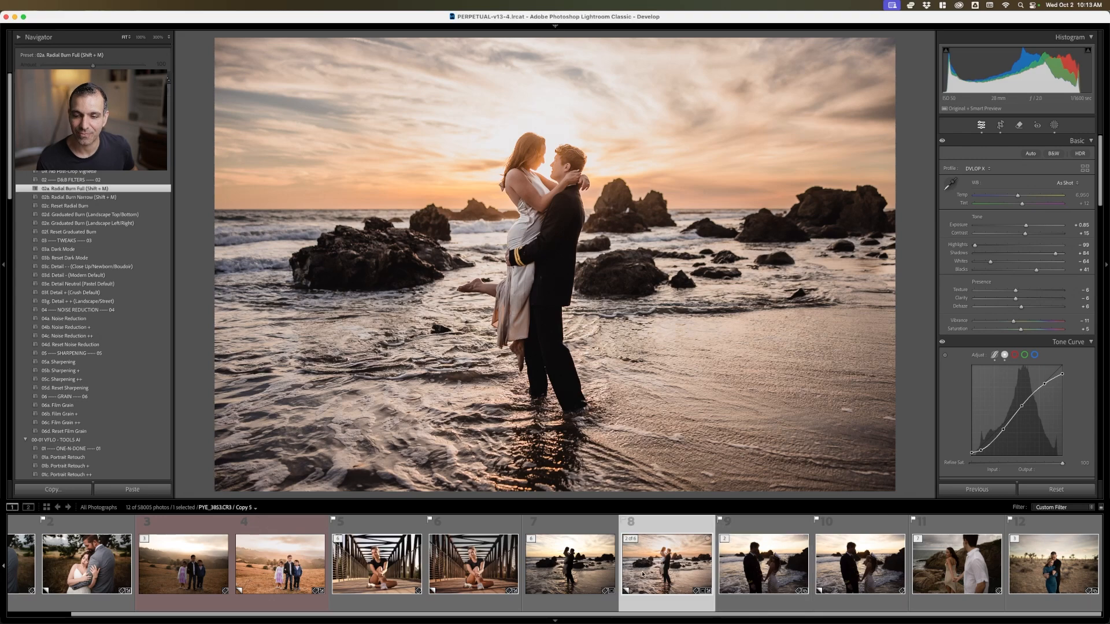
# Compare the edited beach couple photo with its unedited version
pyautogui.click(601, 563)
pyautogui.click(669, 559)
pyautogui.press('Left')
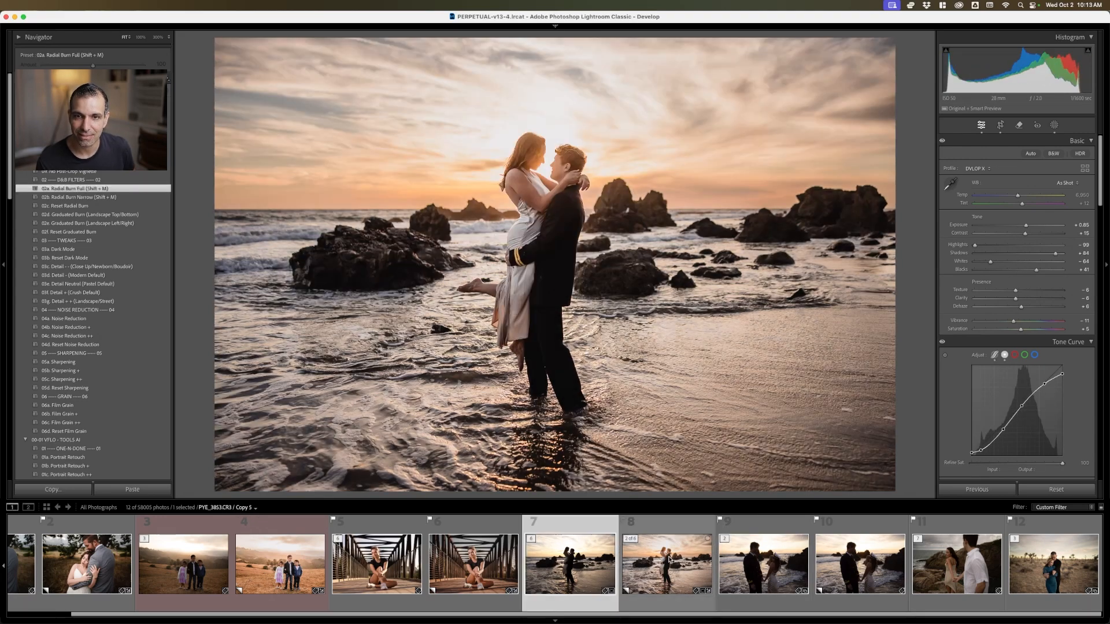
pyautogui.press('Right')
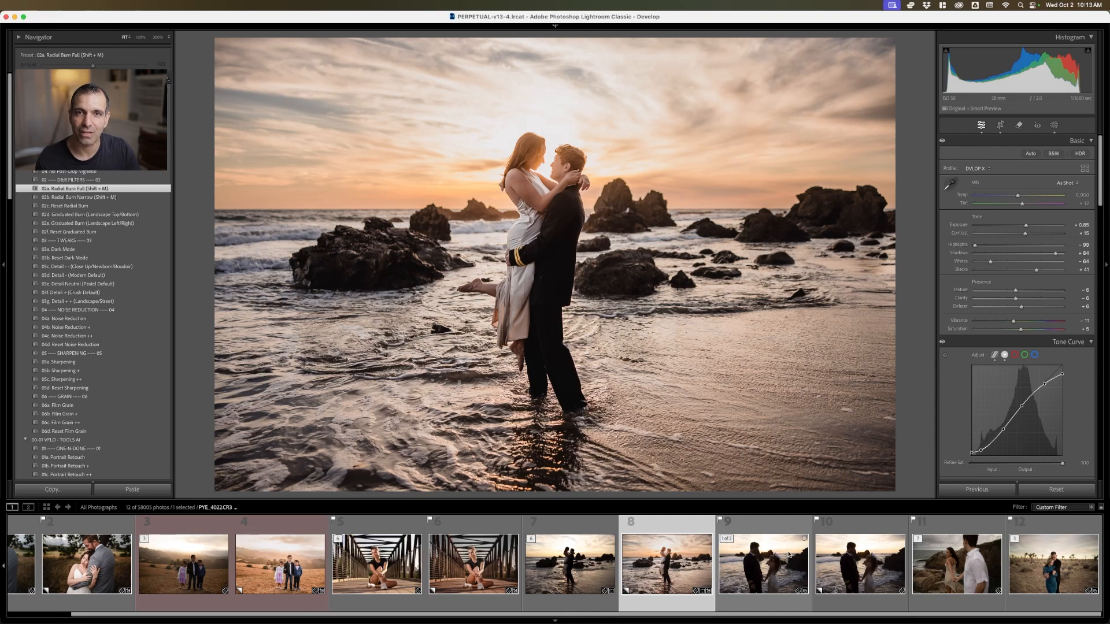
# Straighten the photo of the couple holding hands by the rocky shore, and apply the Mood 05a Soft Light (Shade/Overcast) preset
pyautogui.click(925, 543)
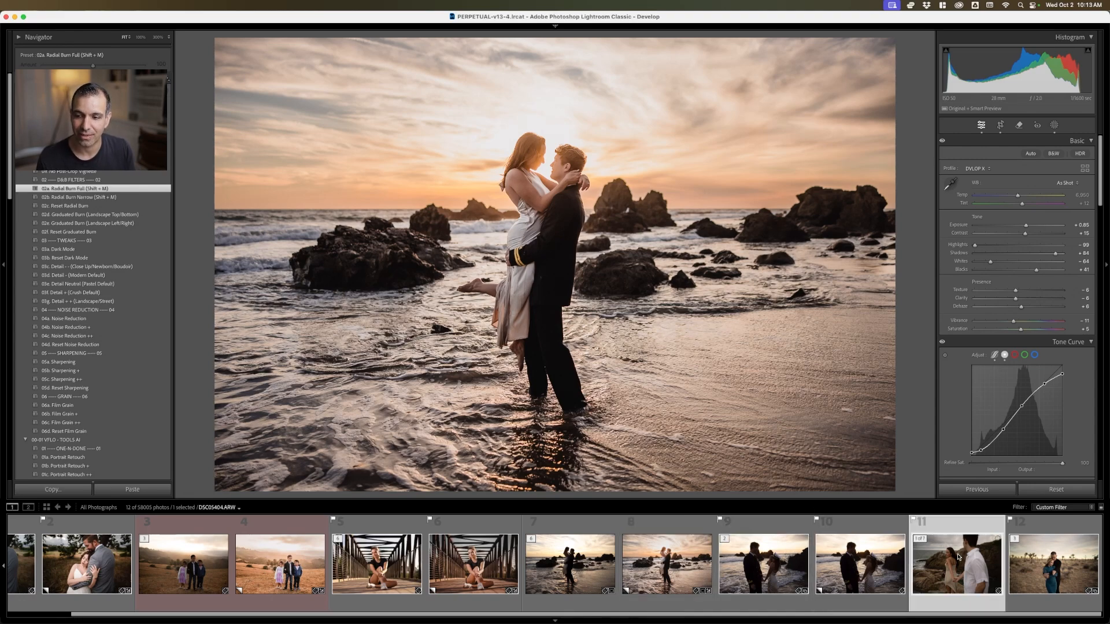
pyautogui.press('r')
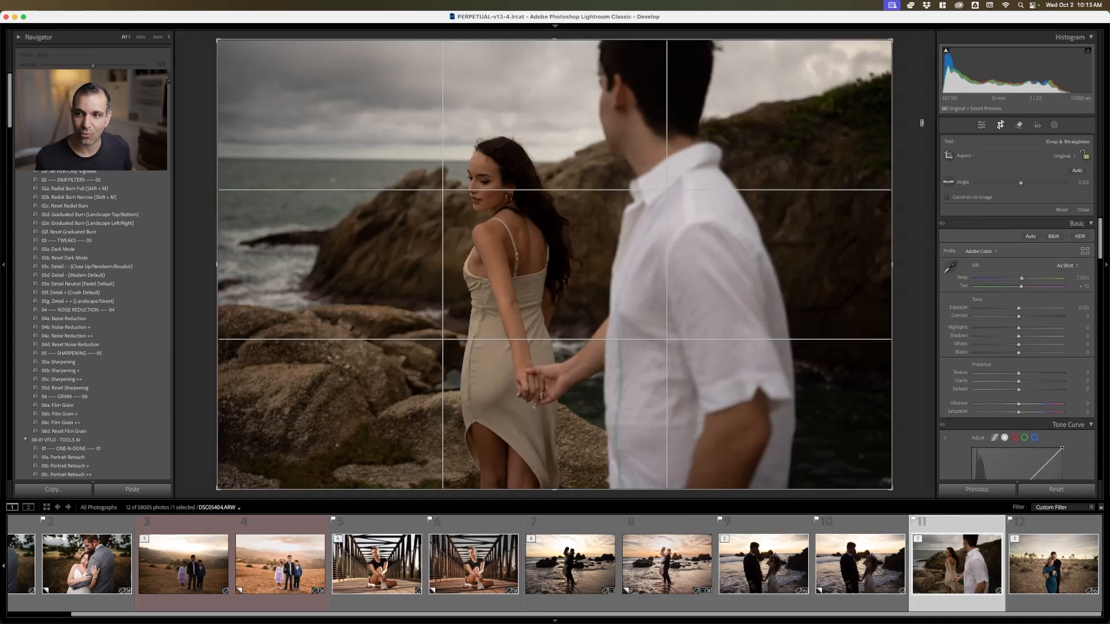
pyautogui.moveTo(921, 122); pyautogui.dragTo(923, 116)
pyautogui.press('r')
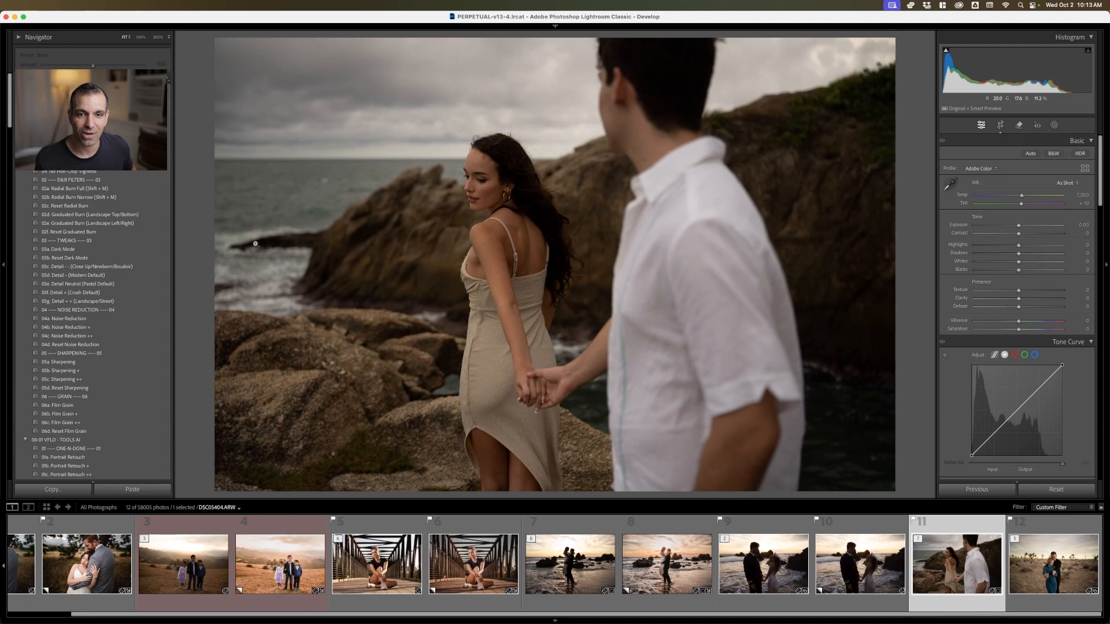
pyautogui.scroll(-15, 98, 334)
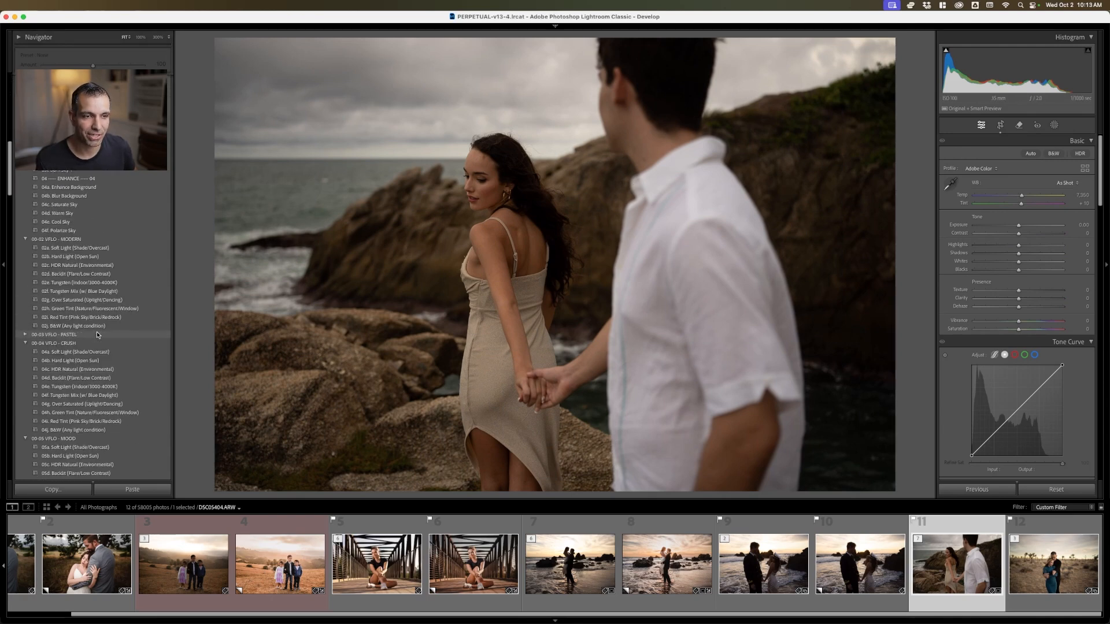
pyautogui.scroll(-3, 98, 324)
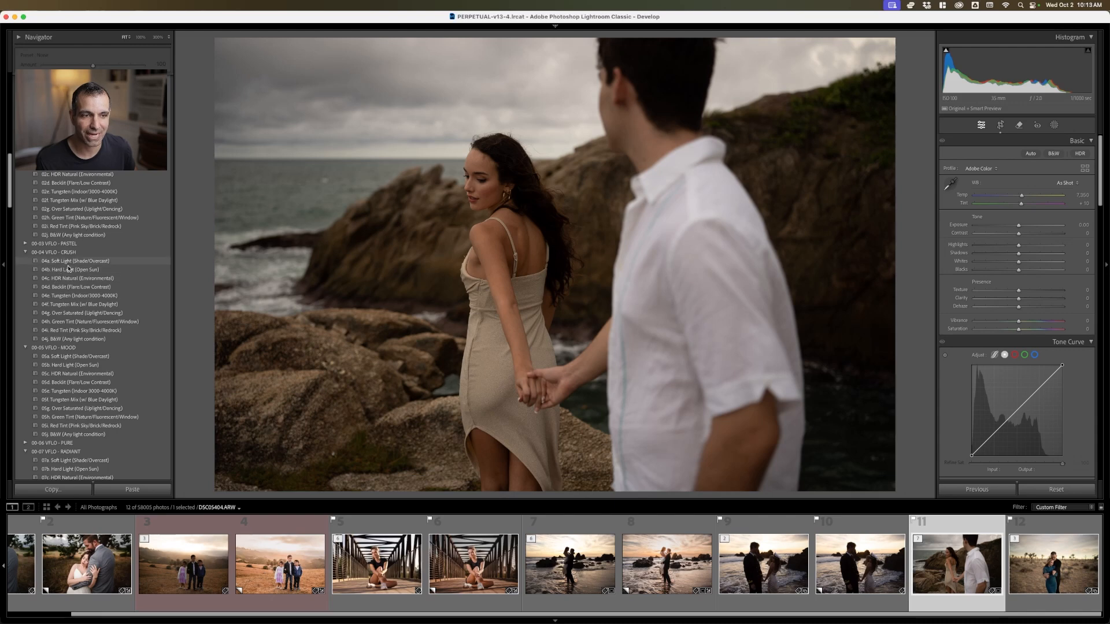
pyautogui.click(112, 356)
# Try the milder Retouch w/ Pop & Enhance presets on the rocky-shore photo, and apply the Retouch w/ Pop & Enhance ++ preset instead
pyautogui.scroll(15, 114, 269)
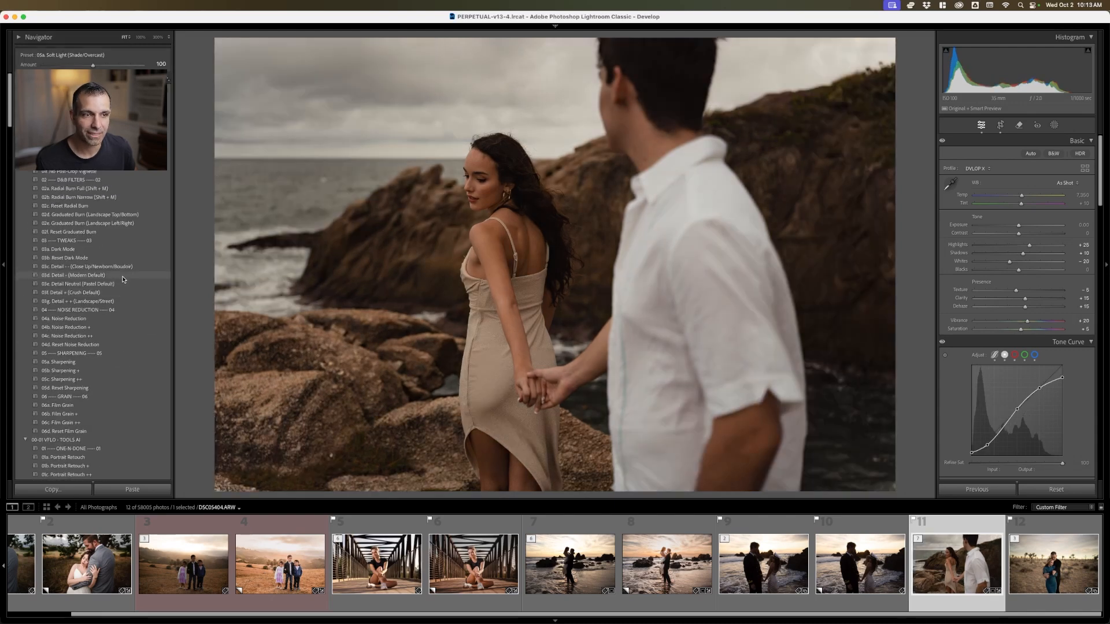
pyautogui.scroll(-5, 119, 315)
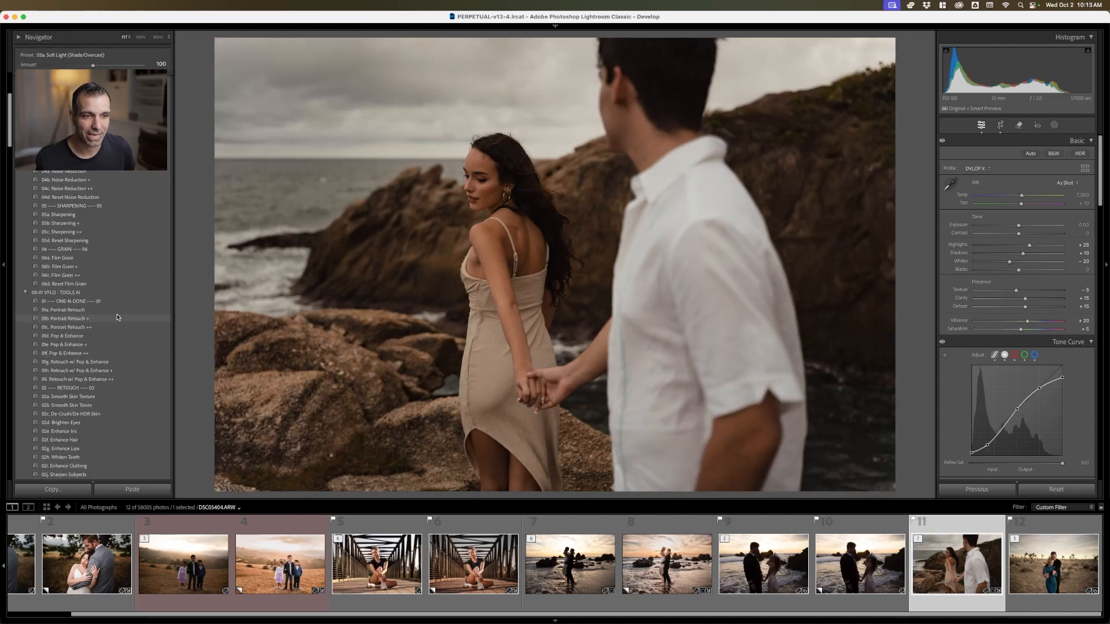
pyautogui.click(115, 341)
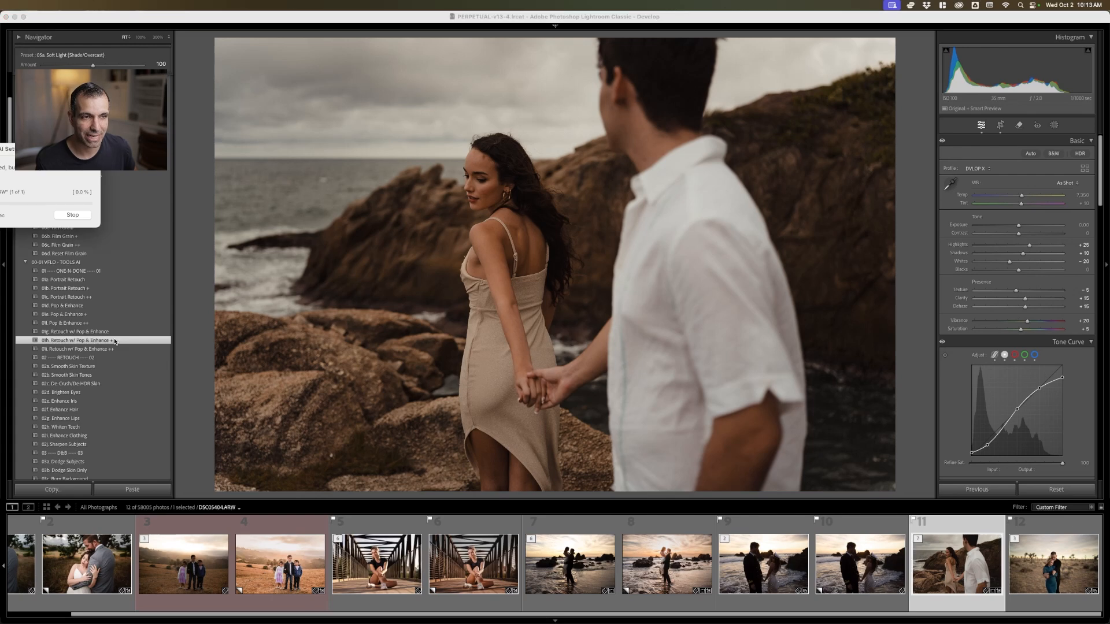
pyautogui.moveTo(37, 176); pyautogui.dragTo(391, 172)
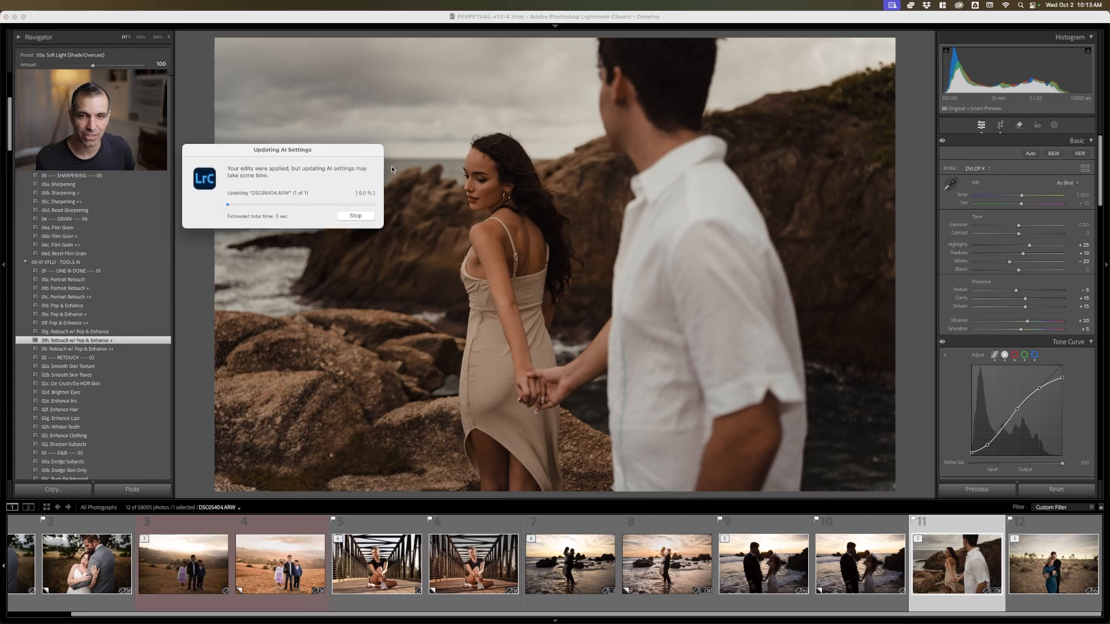
pyautogui.click(107, 348)
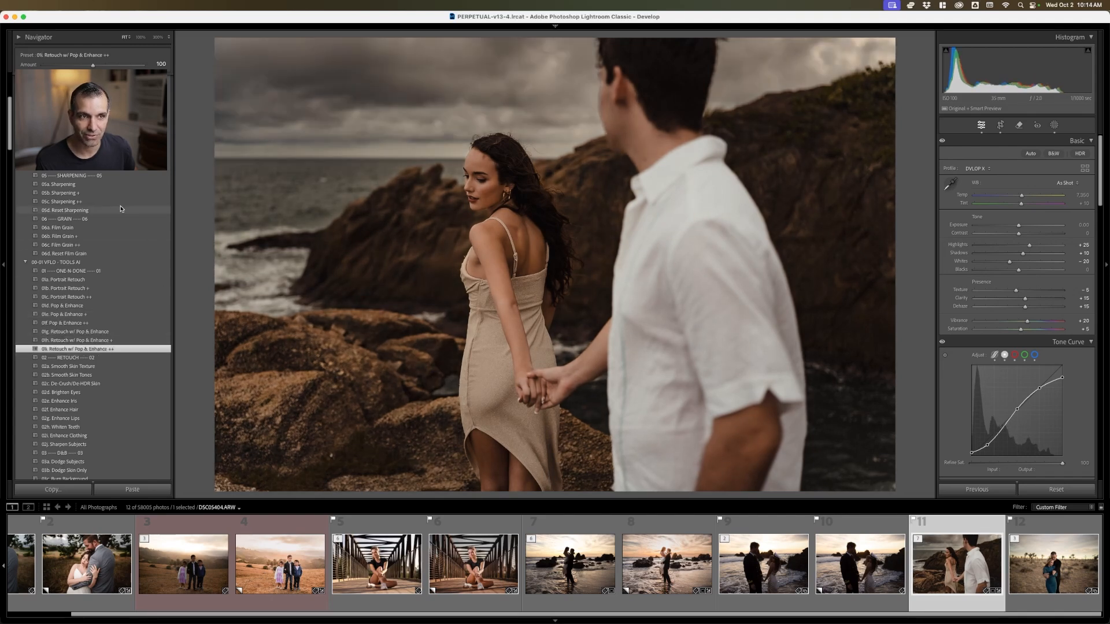
# Apply the 02a Radial Burn Full preset to the rocky-shore photo, and center and narrow its radial gradient around the woman's face
pyautogui.scroll(5, 122, 209)
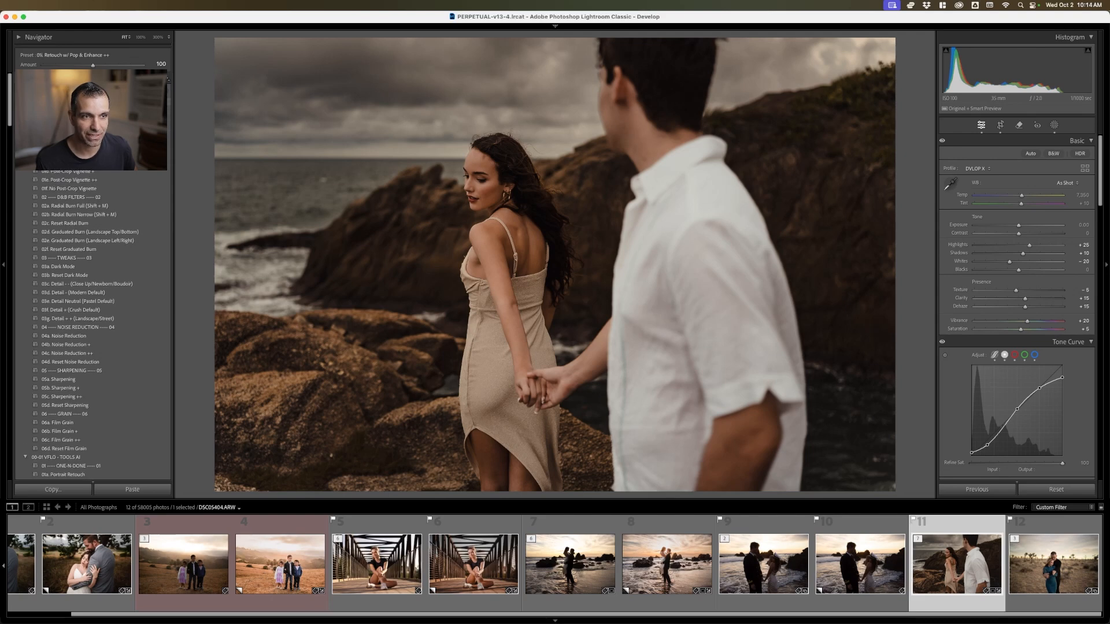
pyautogui.click(79, 189)
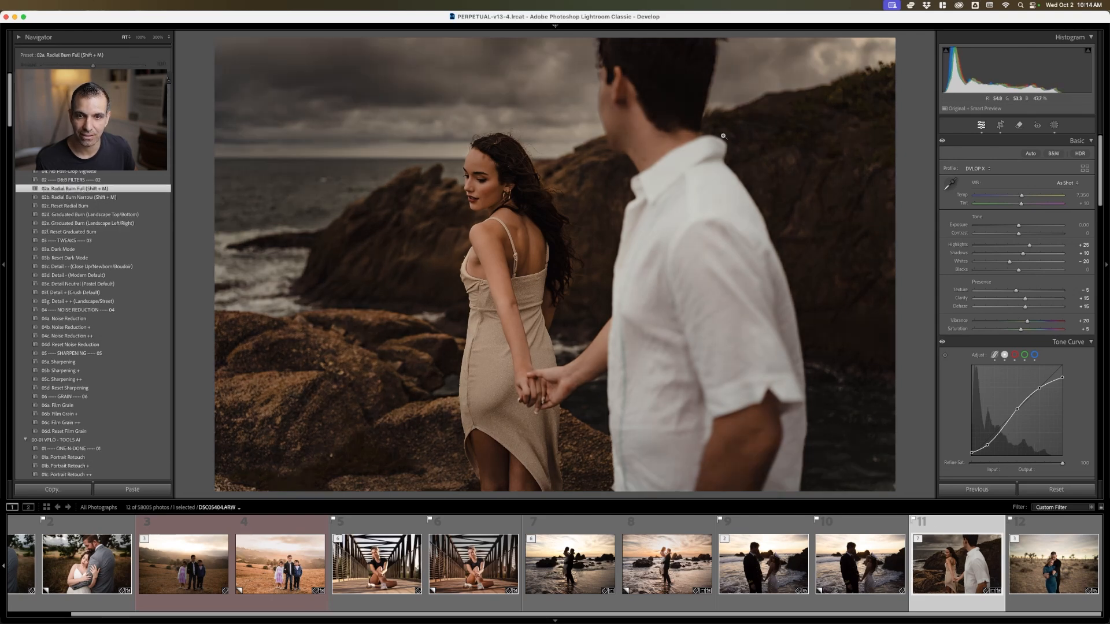
pyautogui.click(1054, 125)
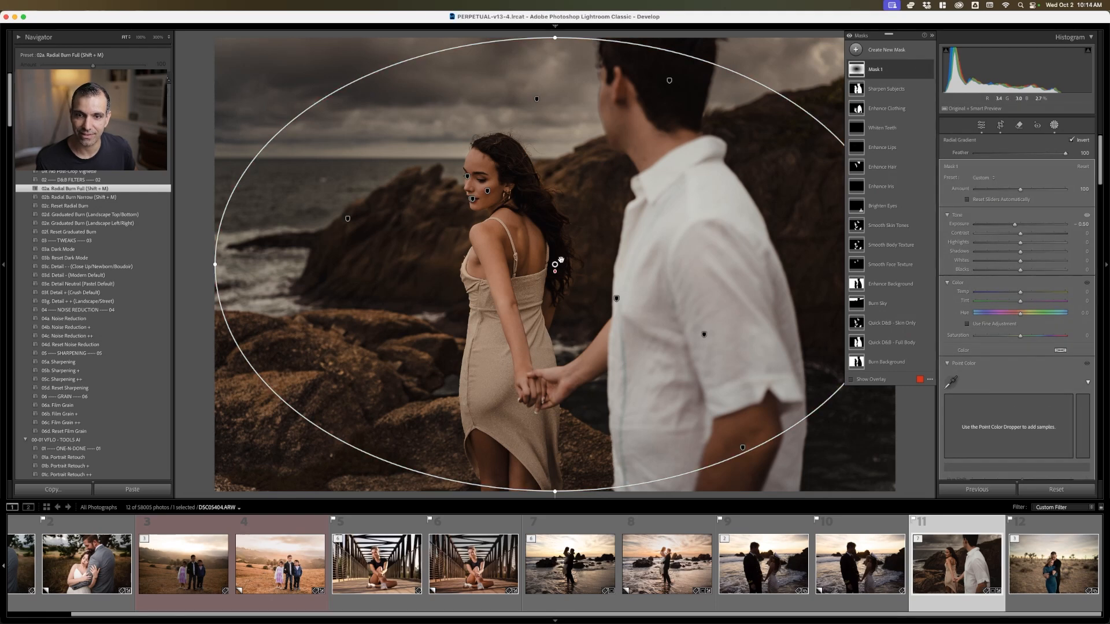
pyautogui.moveTo(560, 260); pyautogui.dragTo(490, 181)
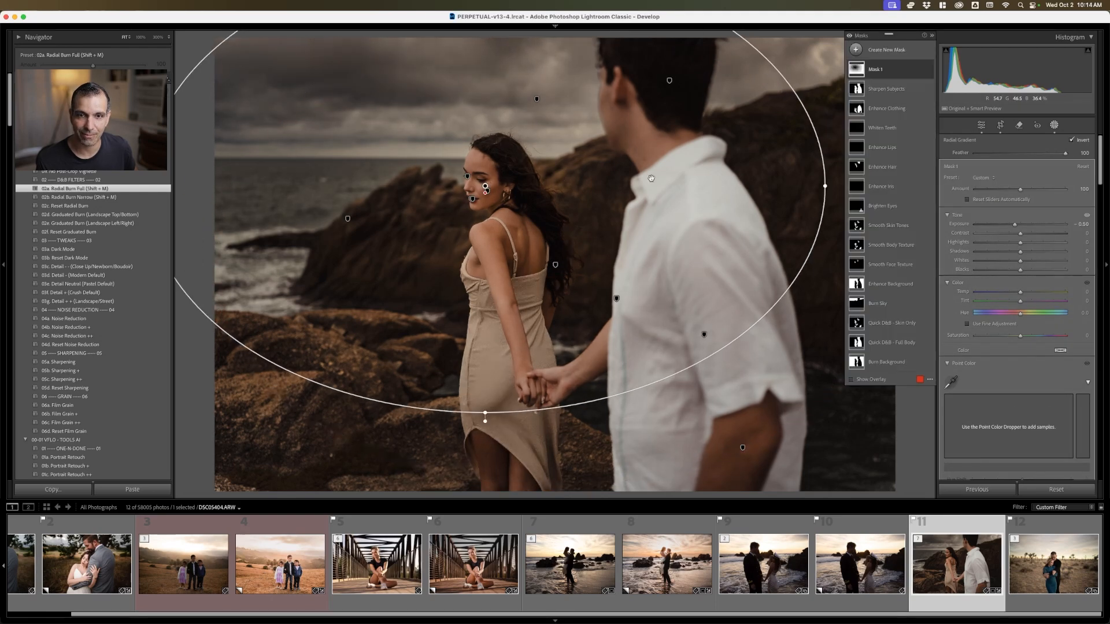
pyautogui.moveTo(827, 183); pyautogui.dragTo(716, 183)
pyautogui.click(1054, 124)
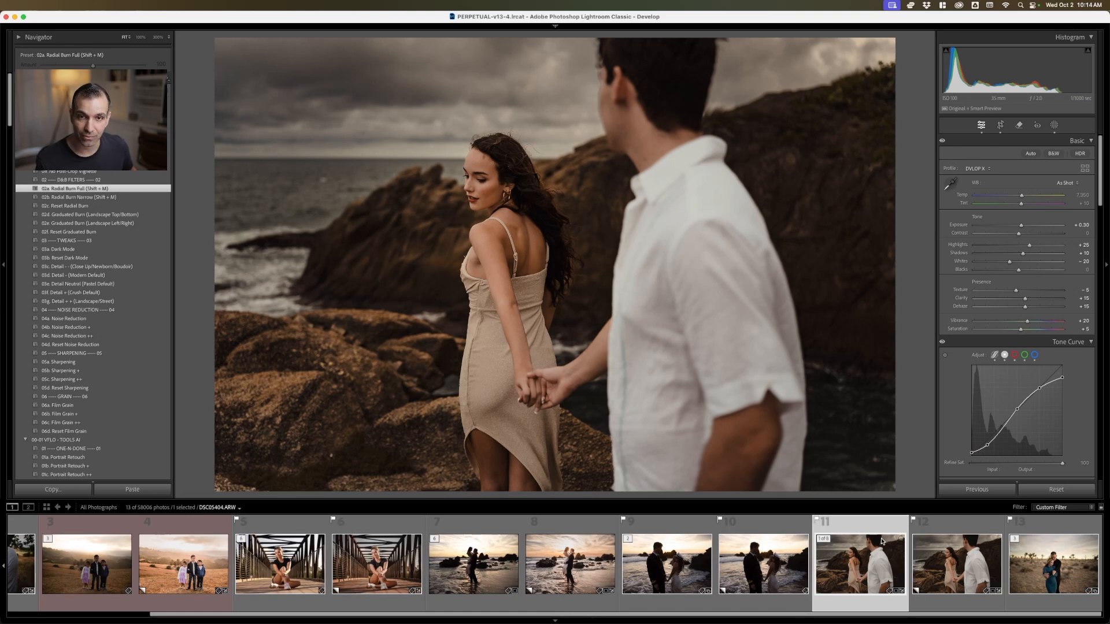
# Reset the original rocky-shore photo to its unedited settings, and compare it with the edited virtual copy
pyautogui.press('shift+super+r')
pyautogui.click(952, 557)
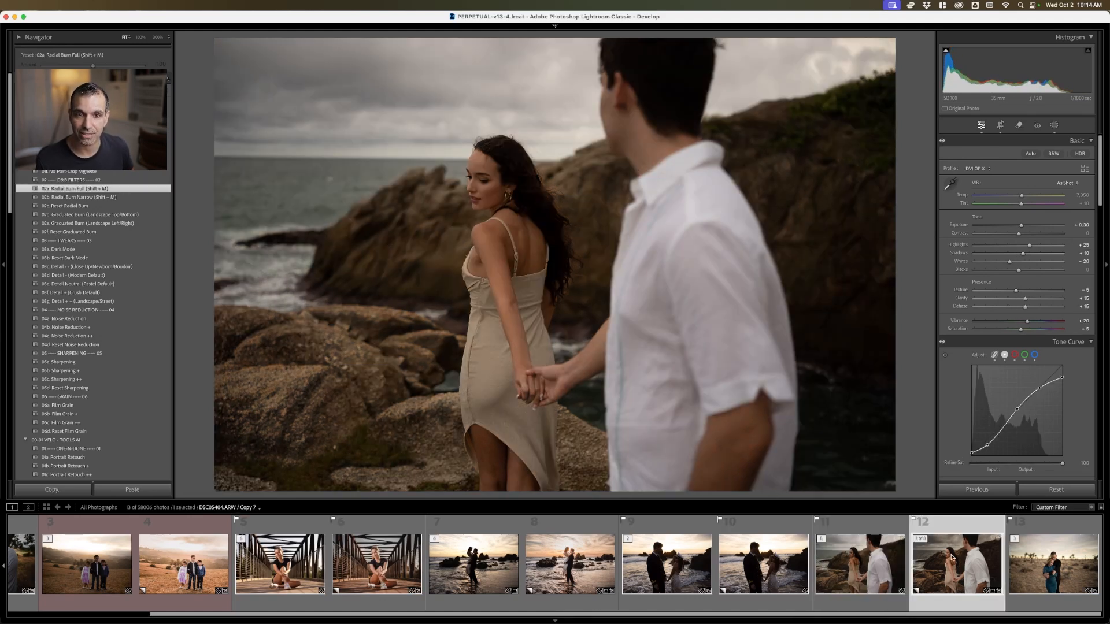
pyautogui.press('Left')
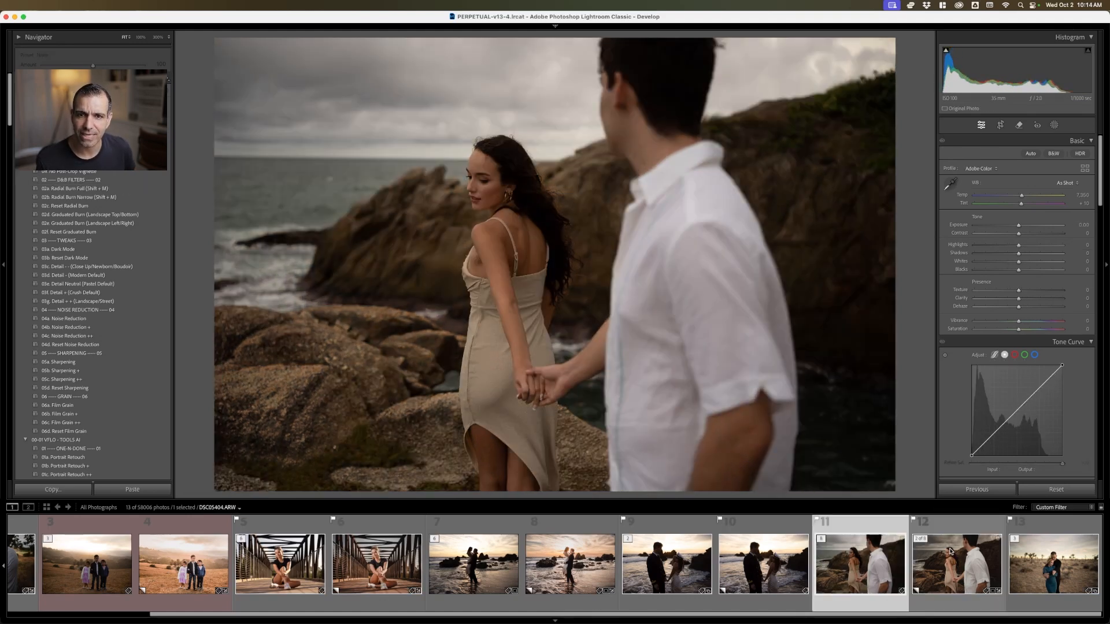
pyautogui.press('Right')
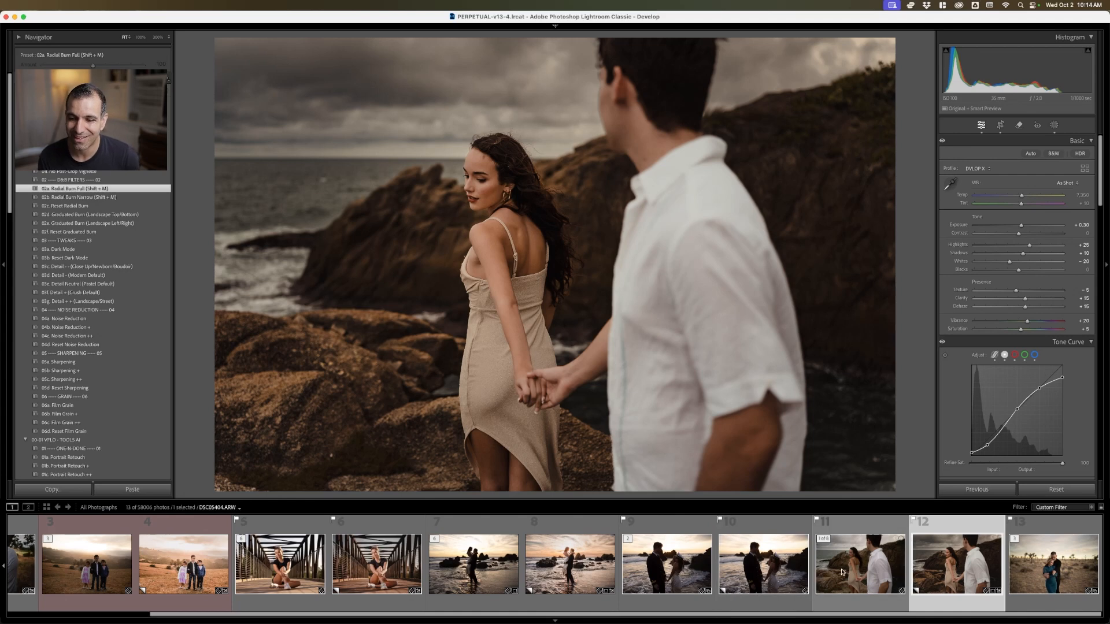
# Delete all masks from the edited virtual copy of the three children's hillside photo
pyautogui.click(183, 564)
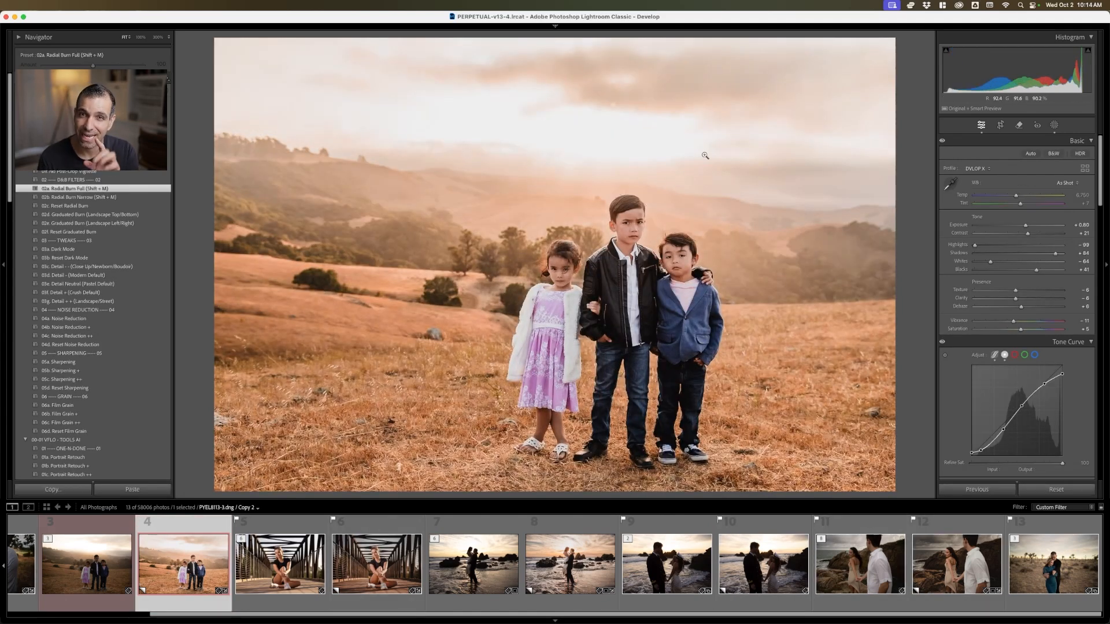
pyautogui.click(1053, 126)
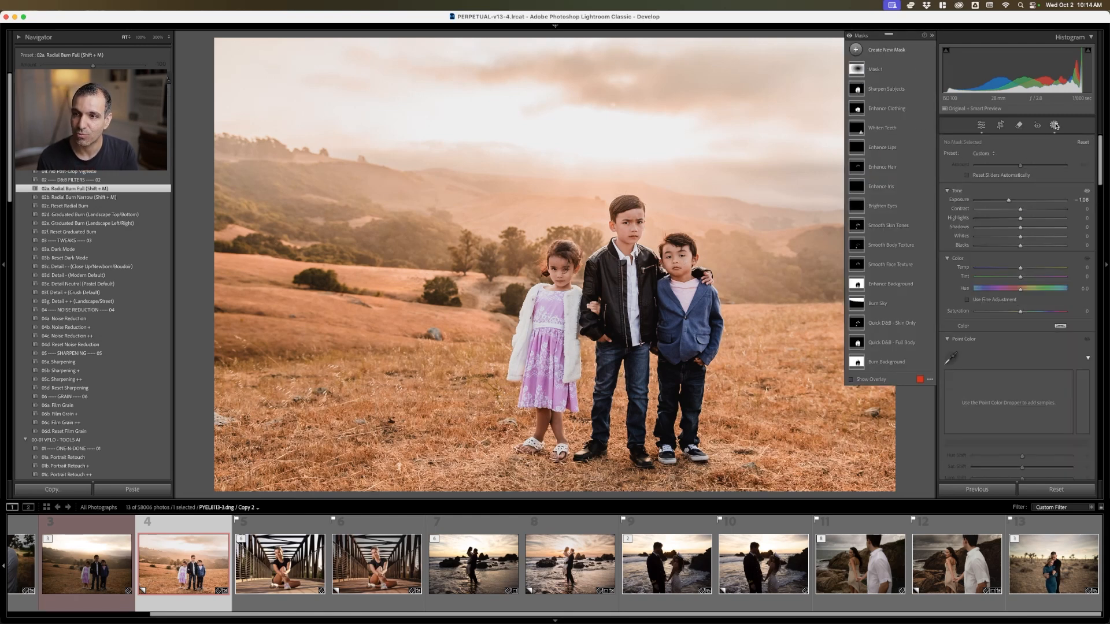
pyautogui.rightClick(888, 124)
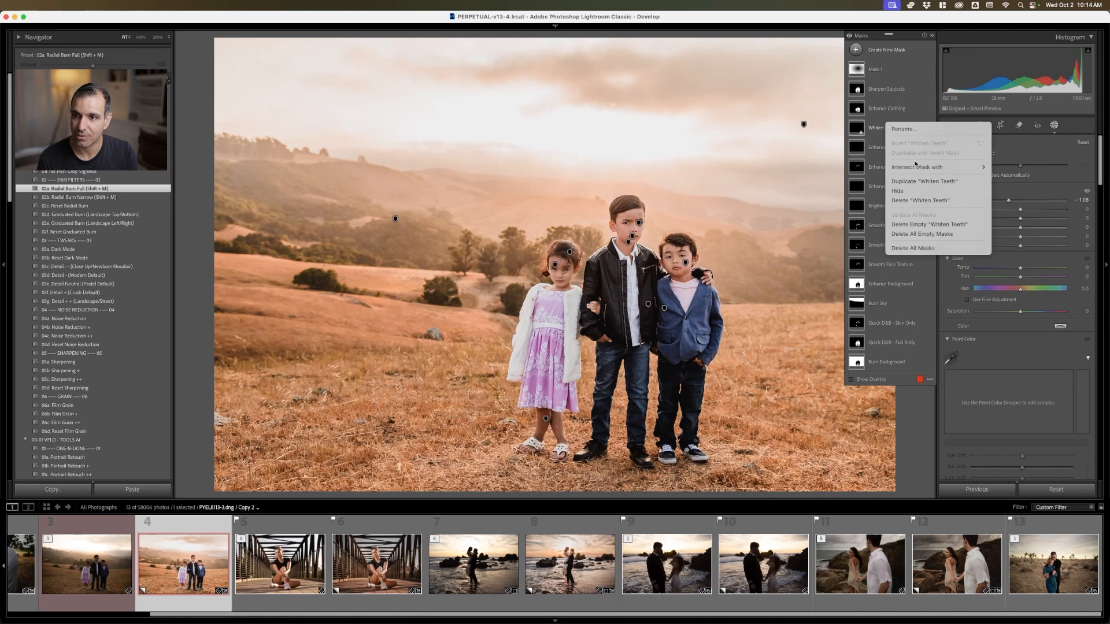
pyautogui.click(933, 201)
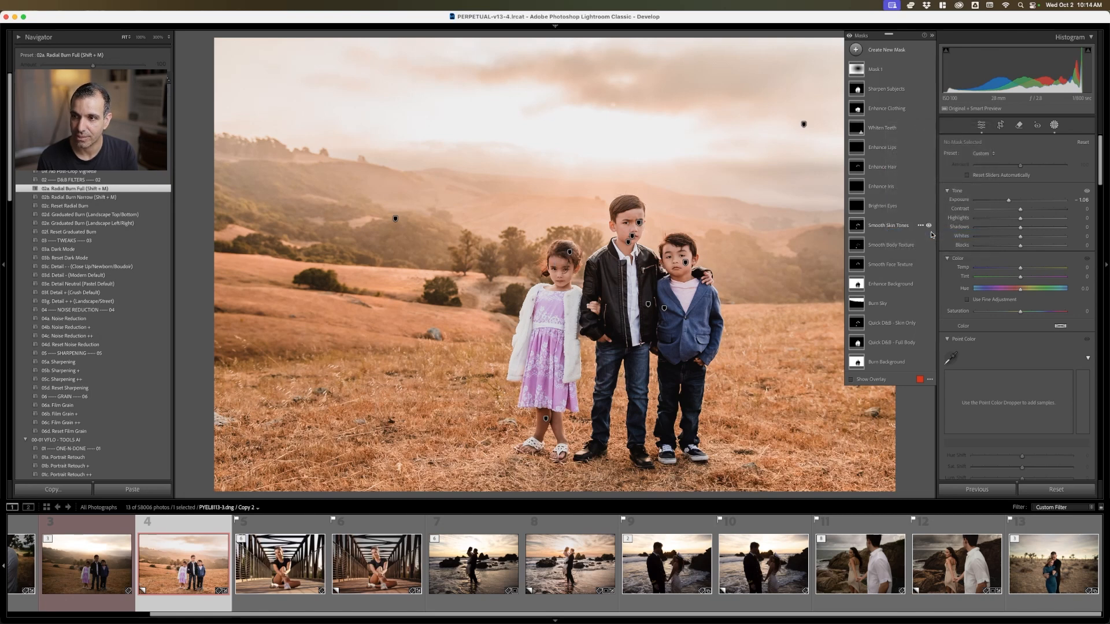
pyautogui.rightClick(895, 153)
pyautogui.click(920, 280)
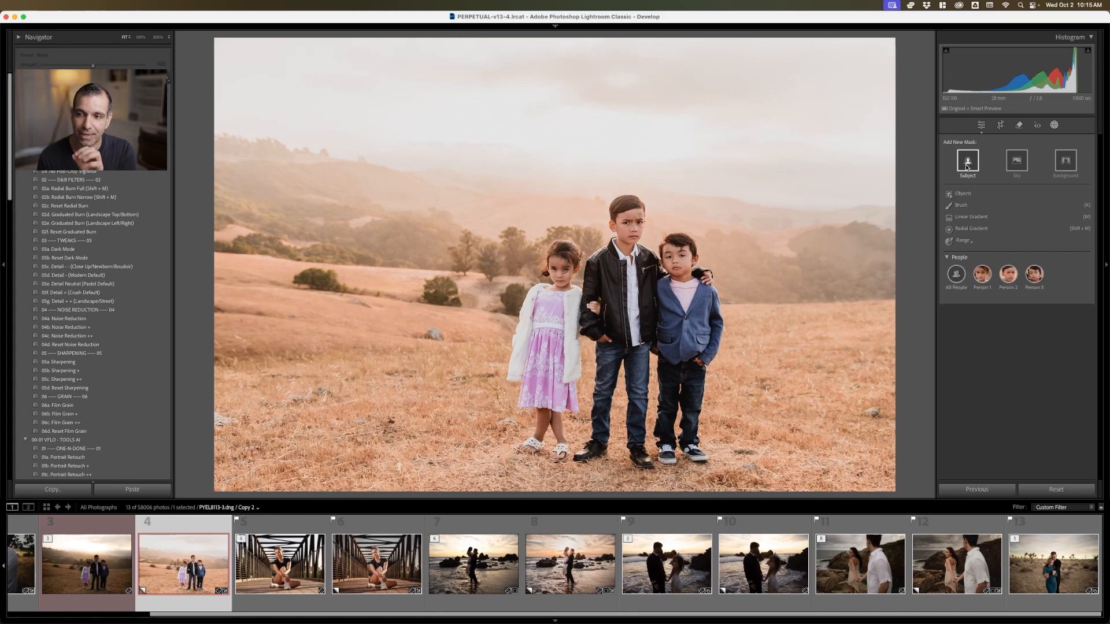
# Try a Select Subject mask on the three children's hillside photo, and undo it
pyautogui.click(967, 174)
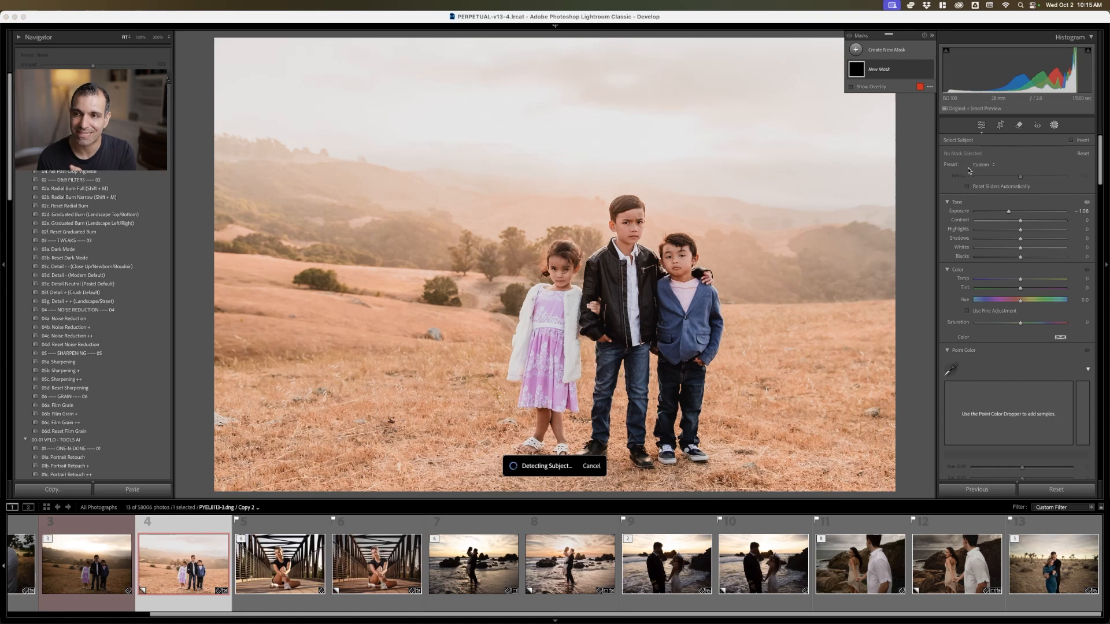
pyautogui.press('super+z')
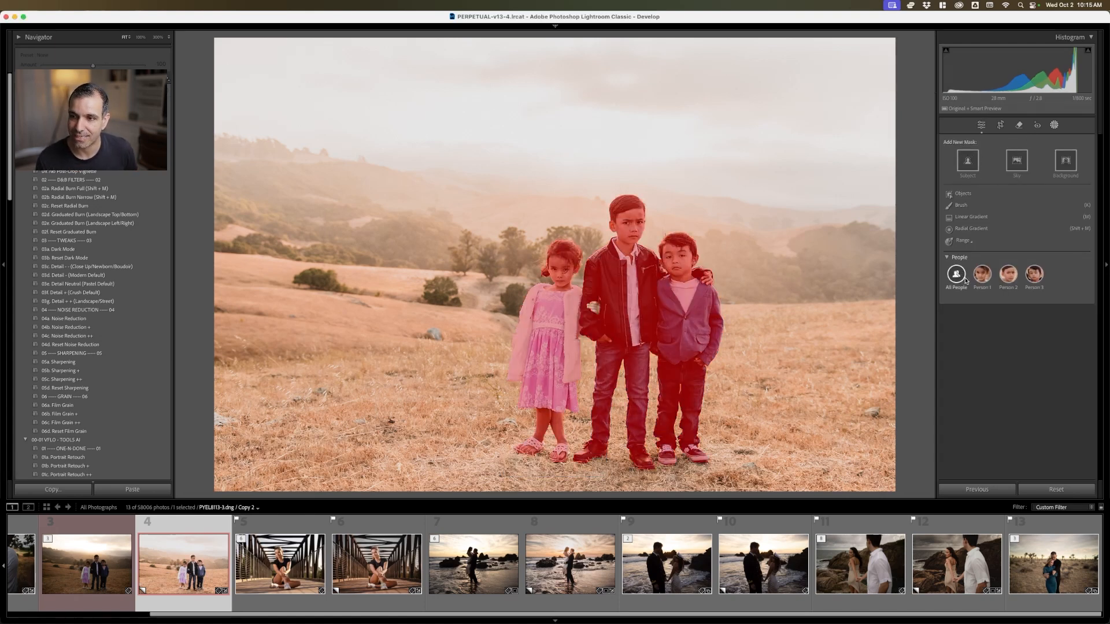
# Preview the All People mask options for skin, eye sclera, iris and pupil on the children's photo, and leave masking without creating a mask
pyautogui.click(957, 277)
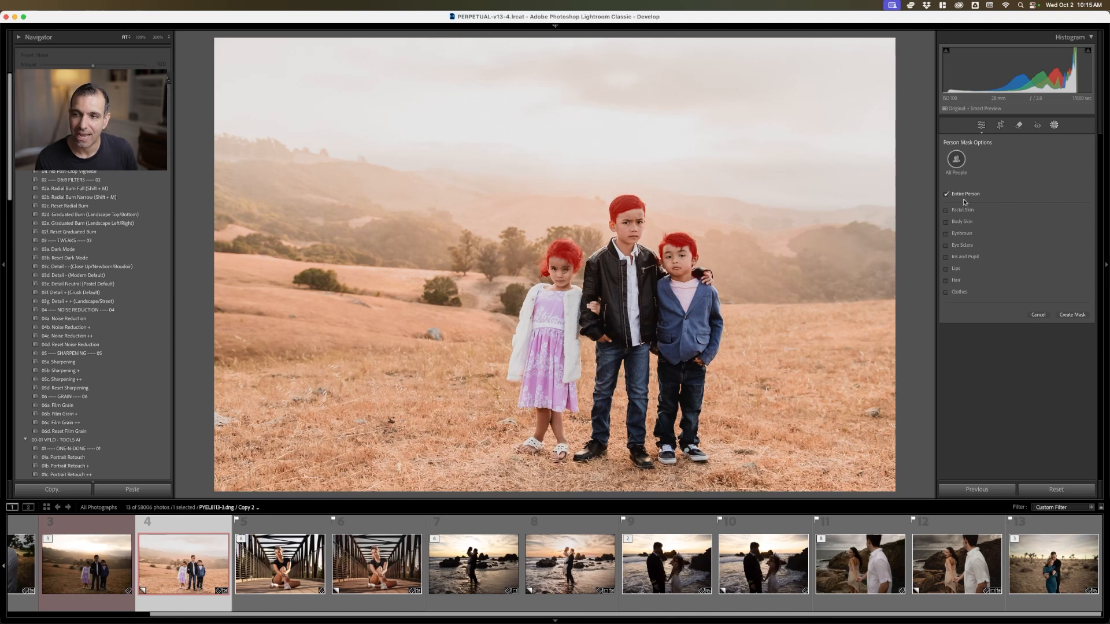
pyautogui.moveTo(957, 157)
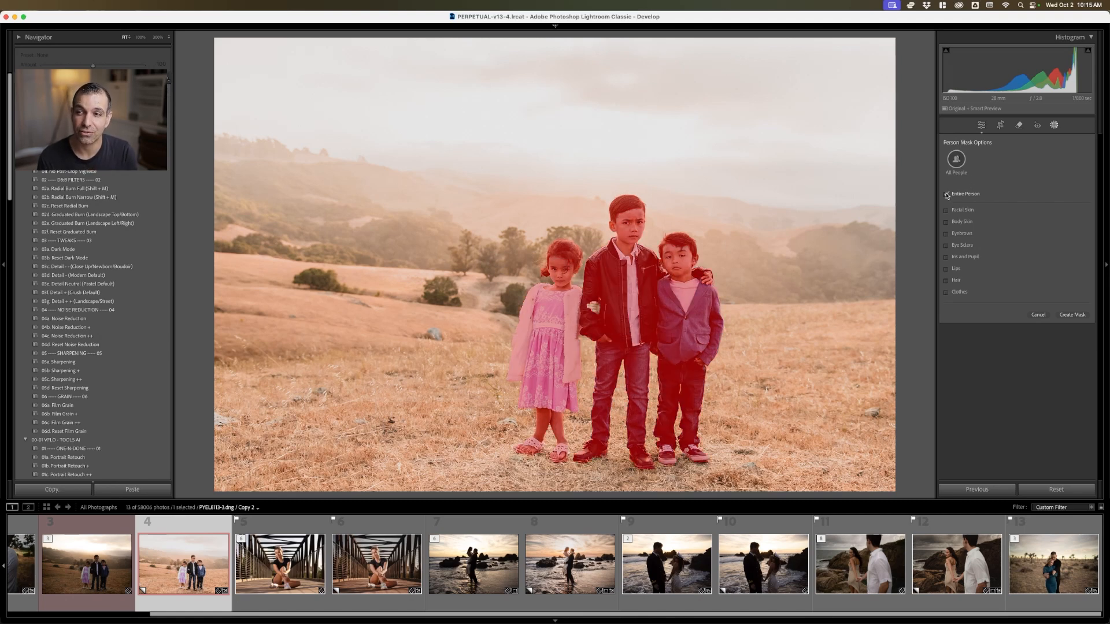
pyautogui.click(946, 210)
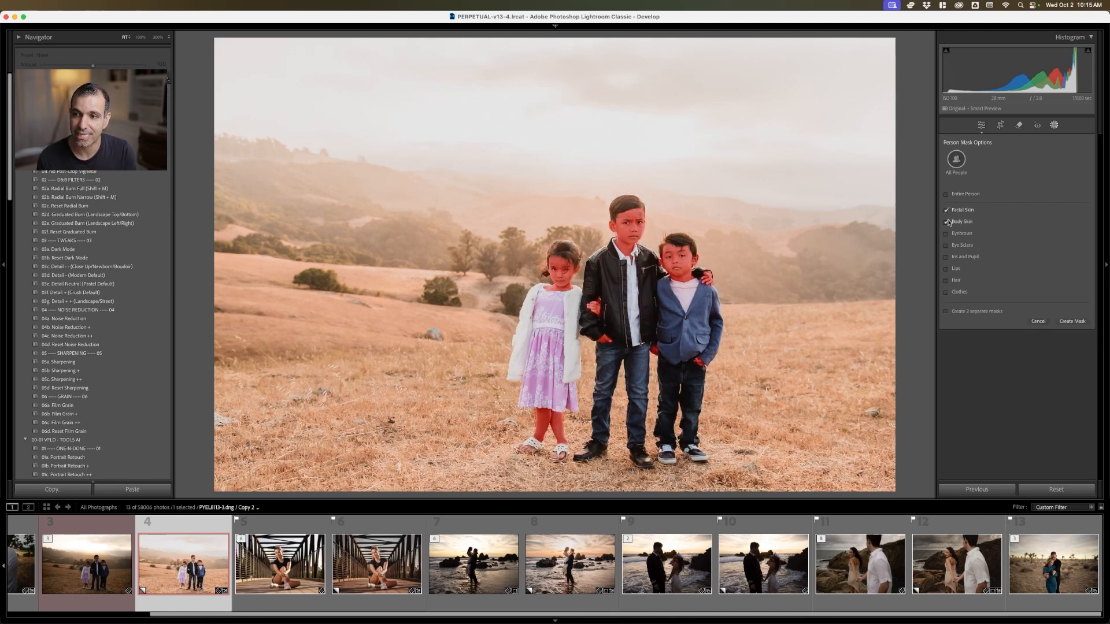
pyautogui.click(947, 211)
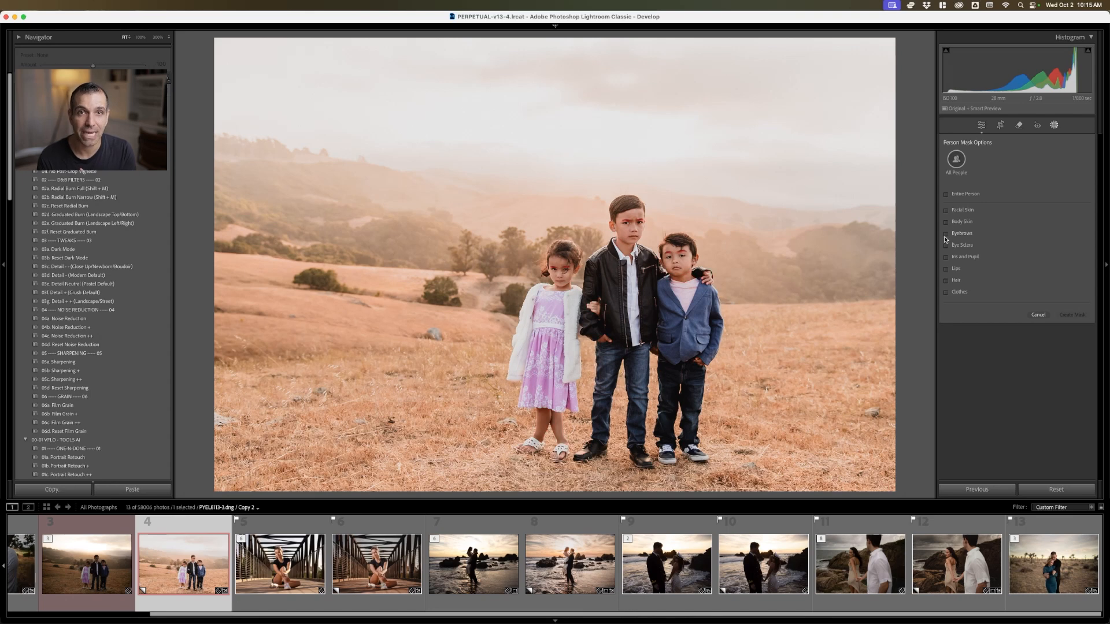
pyautogui.click(947, 195)
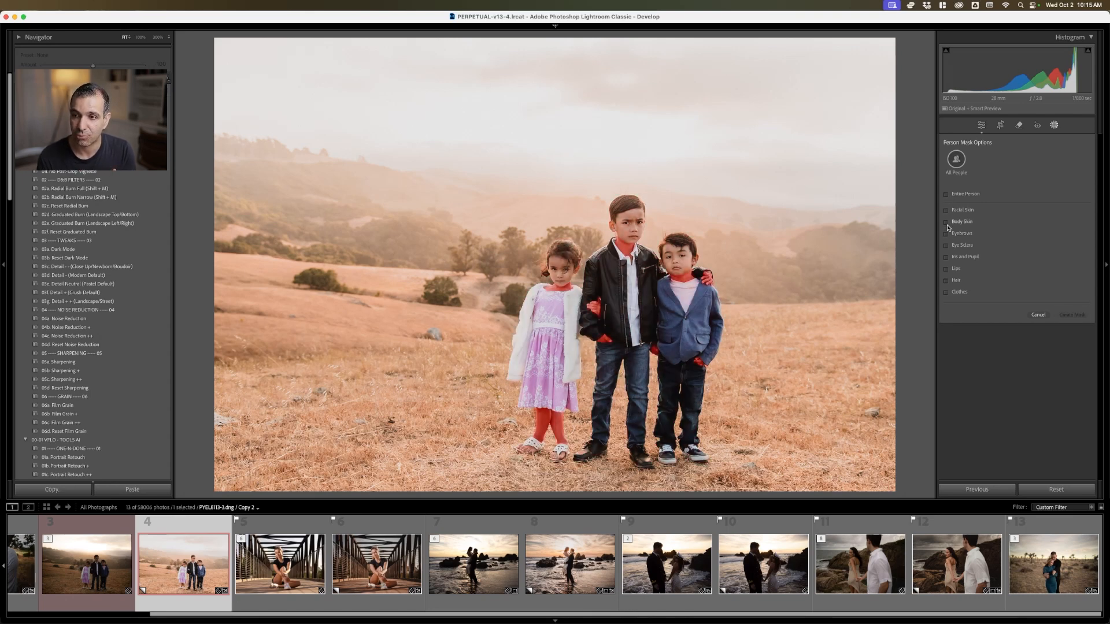
pyautogui.click(946, 258)
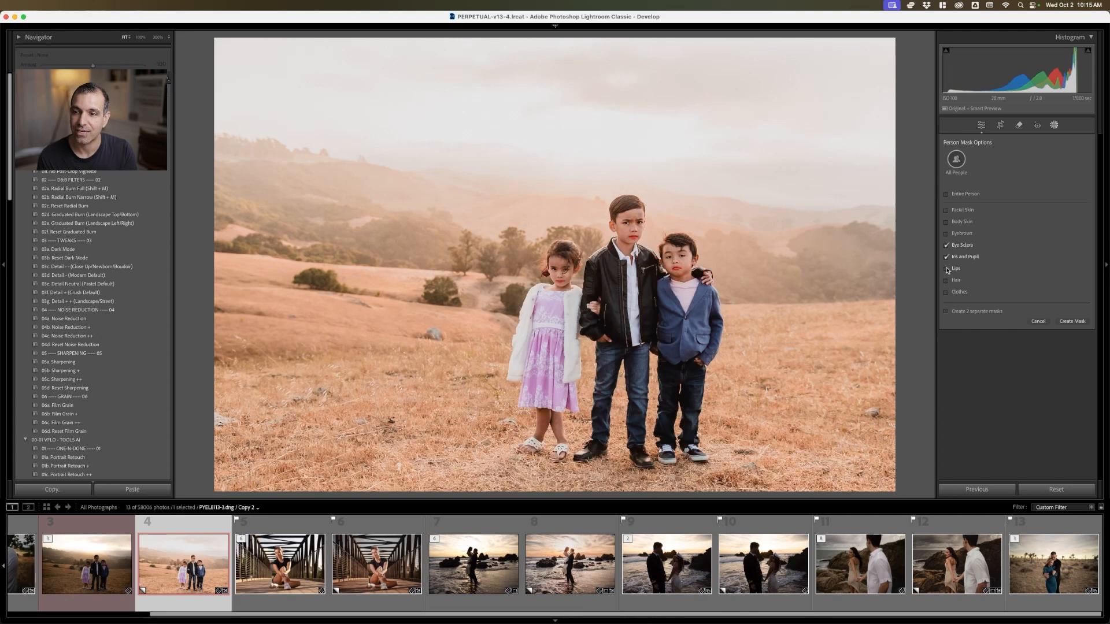
pyautogui.click(949, 245)
pyautogui.click(946, 258)
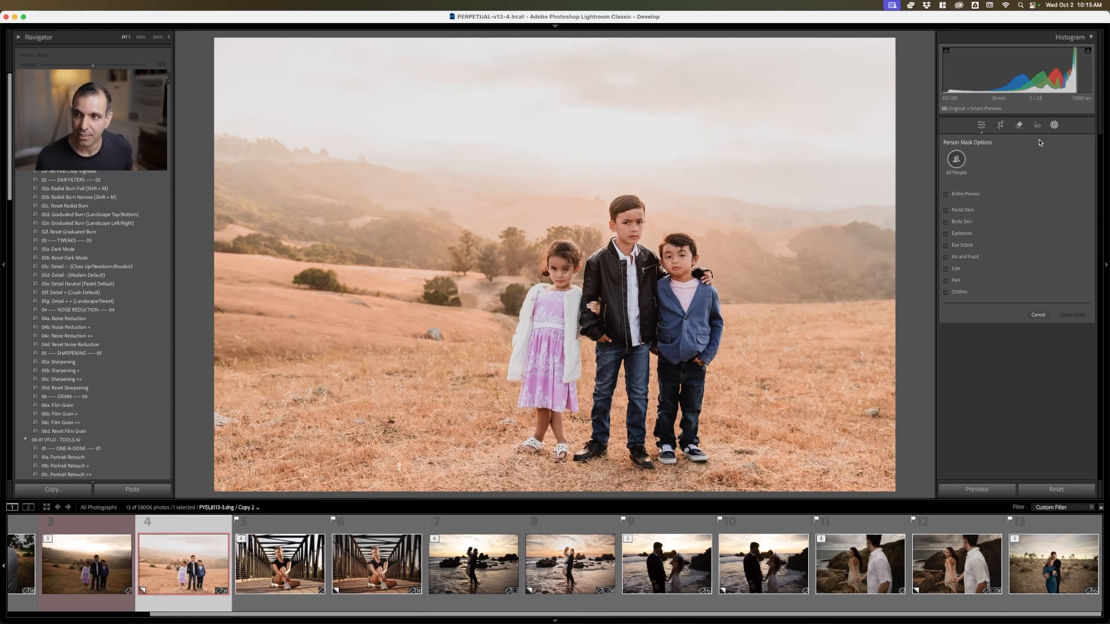
pyautogui.click(1057, 125)
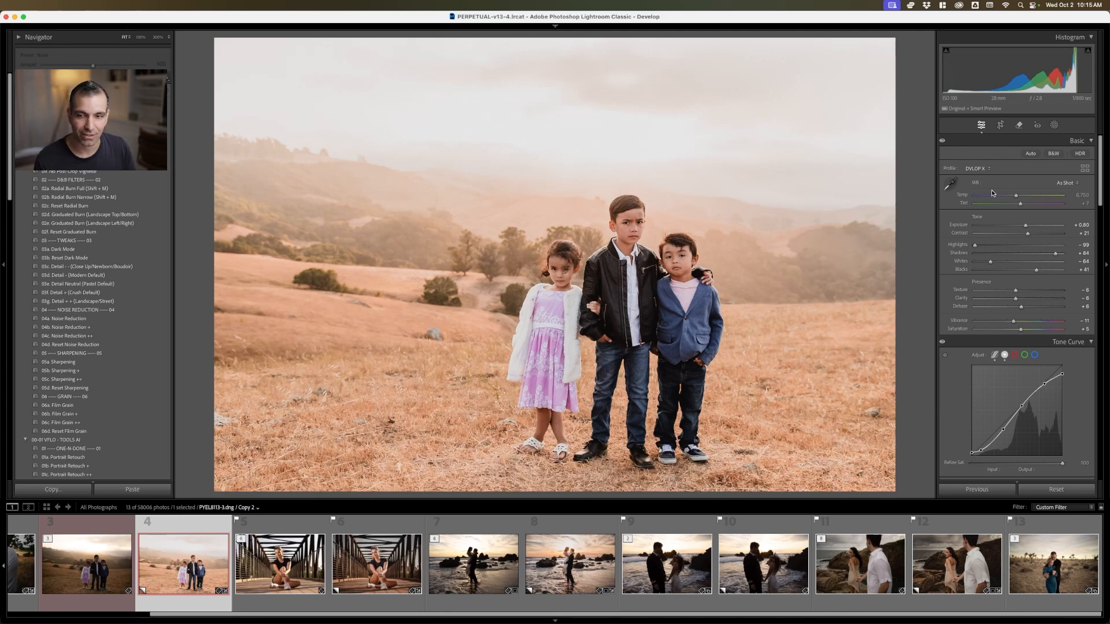
# Return to the Library grid, and switch to the slide presentation to show the Step 3 Advanced Batch AI-Retouch and Evoto AI slides
pyautogui.press('g')
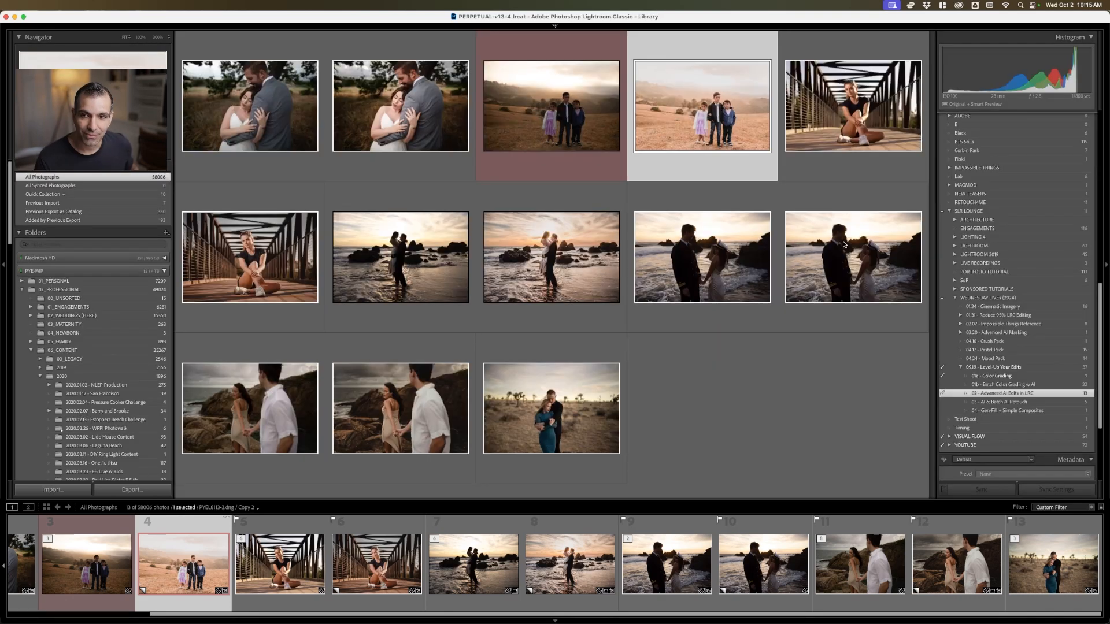
pyautogui.press('super+Tab')
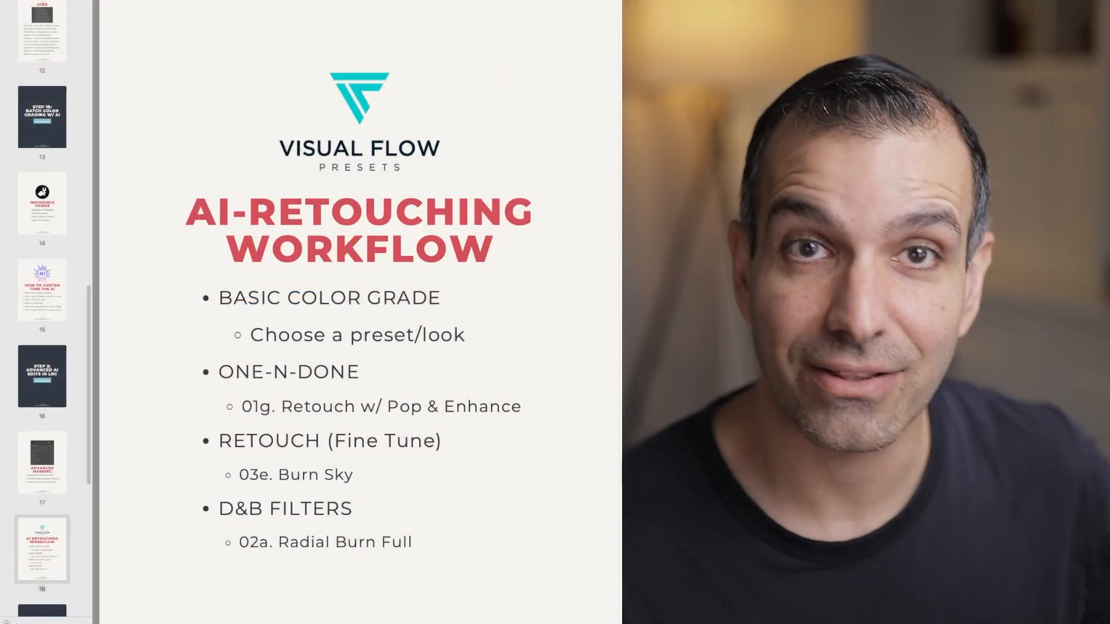
pyautogui.scroll(-4, 47, 464)
pyautogui.click(58, 342)
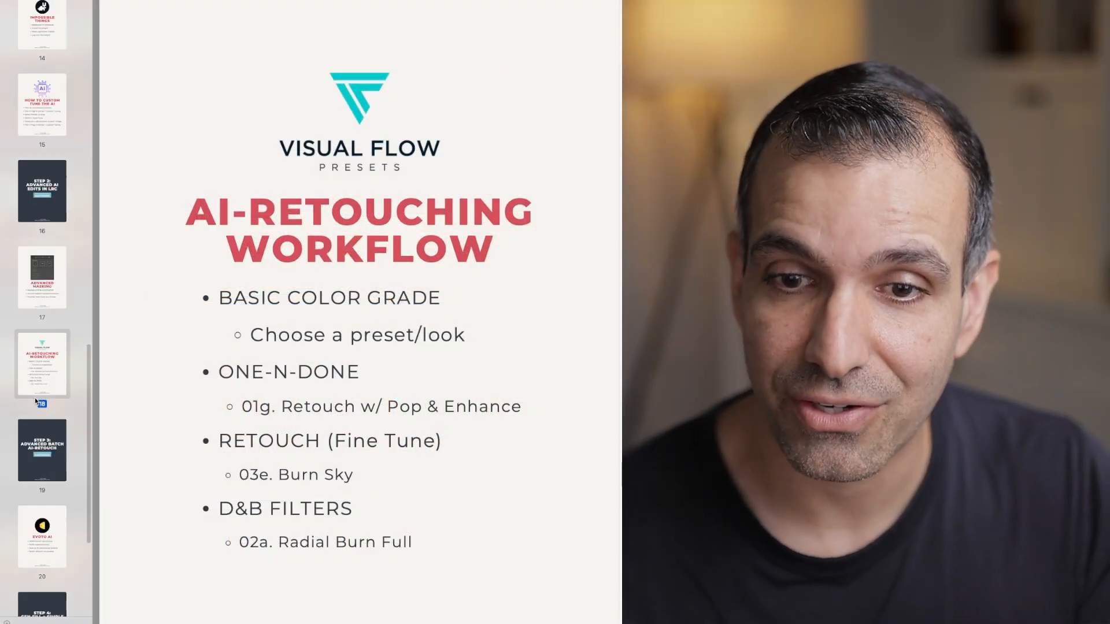
pyautogui.scroll(-2, 57, 344)
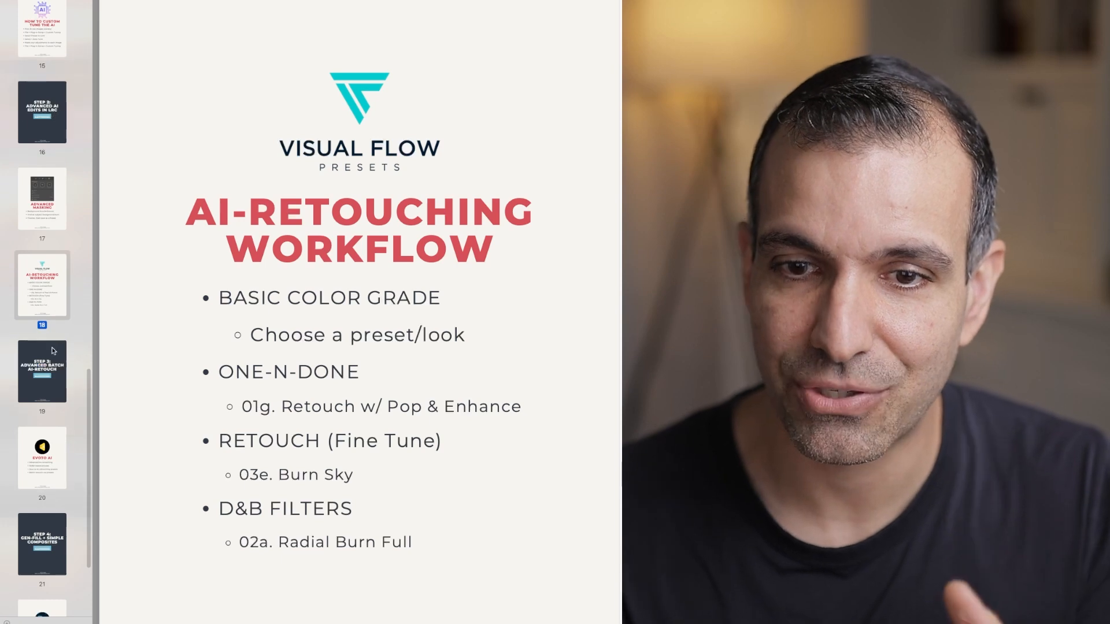
pyautogui.click(52, 361)
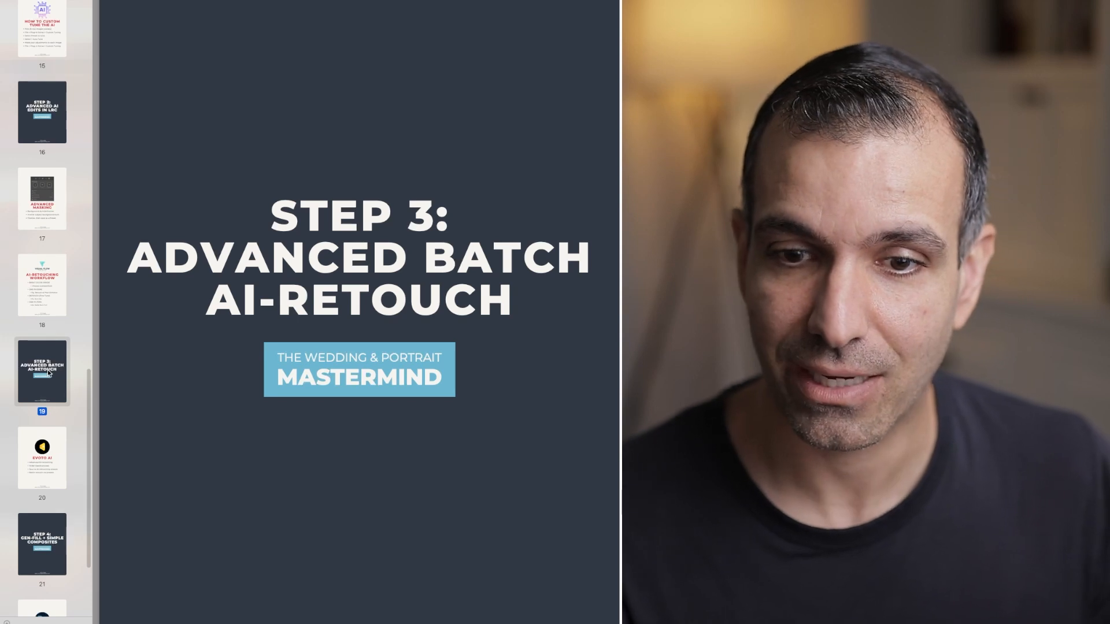
pyautogui.click(41, 463)
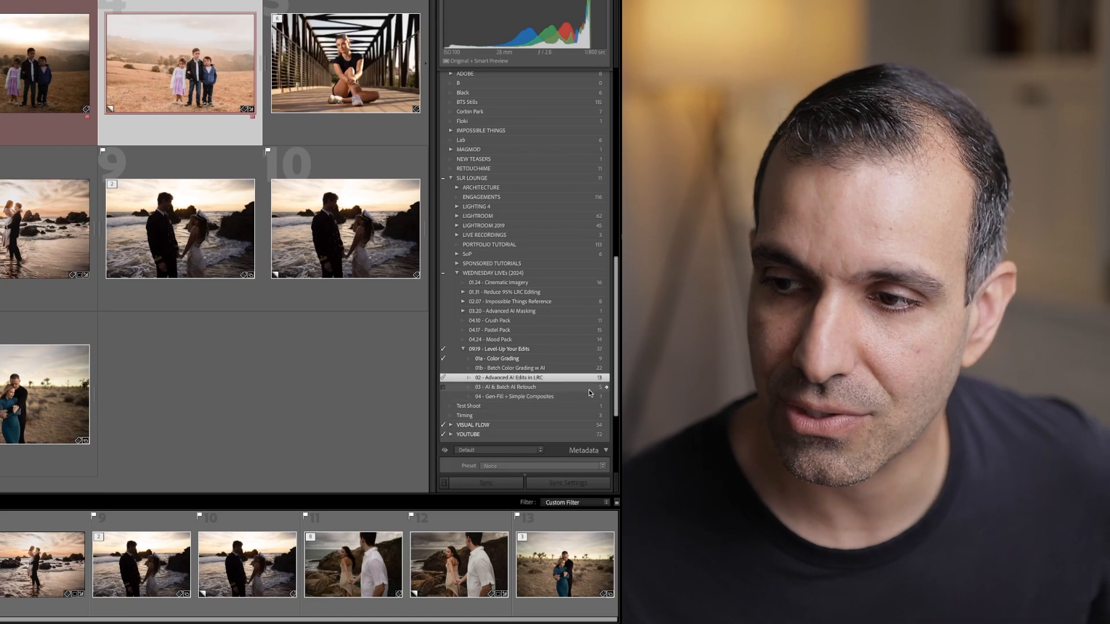
# From the 03 - AI & Batch AI Retouch collection, open the beret portrait with crossed arms in Develop, and set its exposure to +0.40
pyautogui.click(506, 387)
pyautogui.click(19, 98)
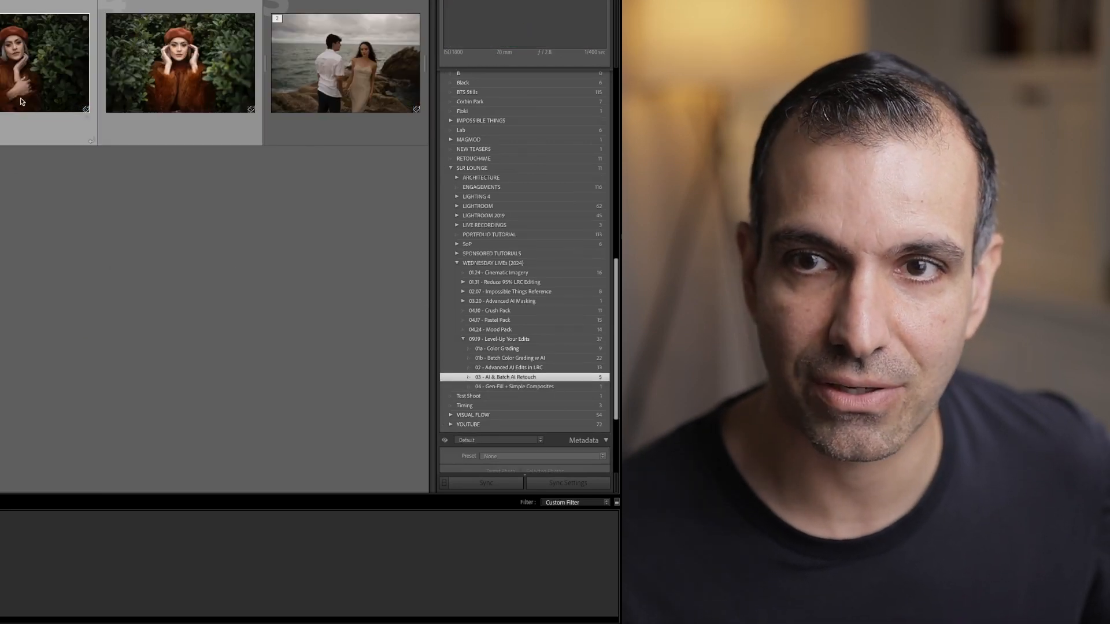
pyautogui.doubleClick(143, 70)
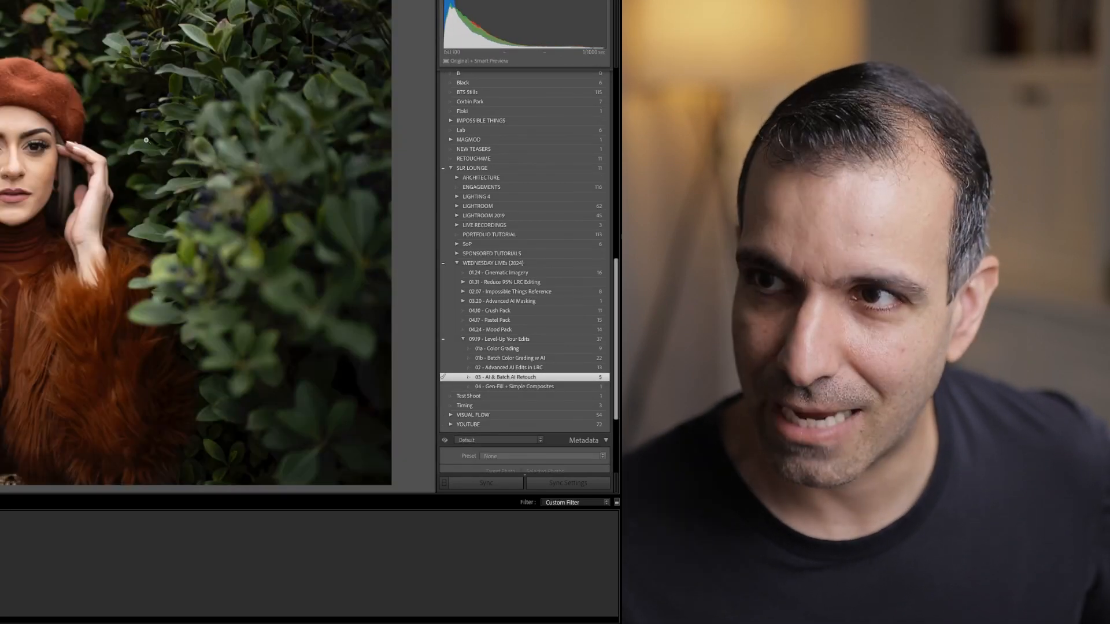
pyautogui.press('g')
pyautogui.doubleClick(43, 73)
pyautogui.press('d')
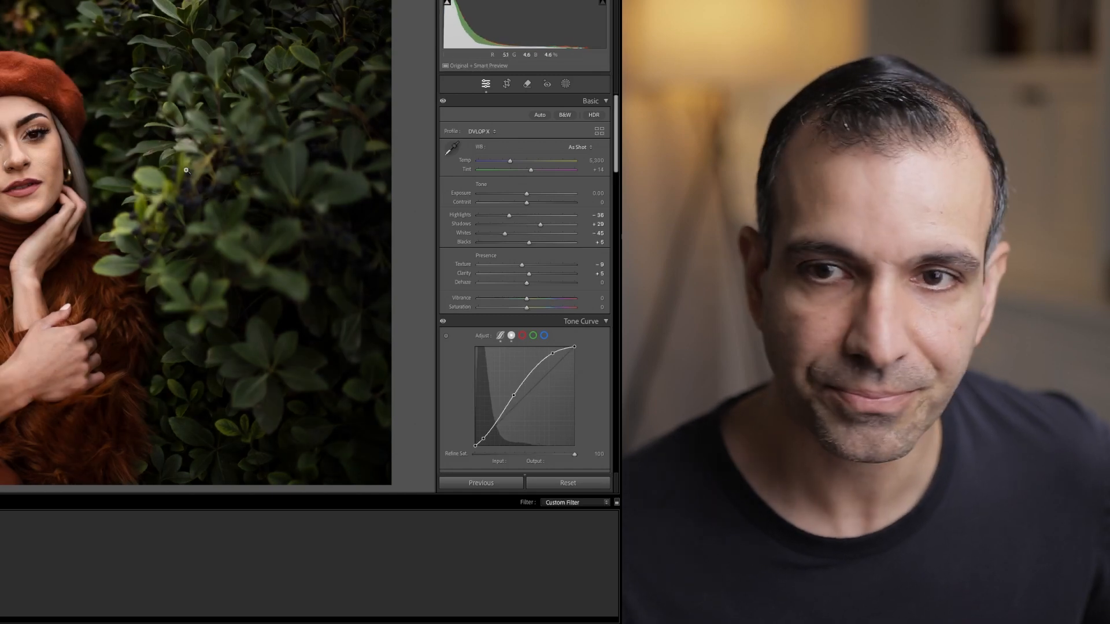
pyautogui.moveTo(527, 197); pyautogui.dragTo(530, 198)
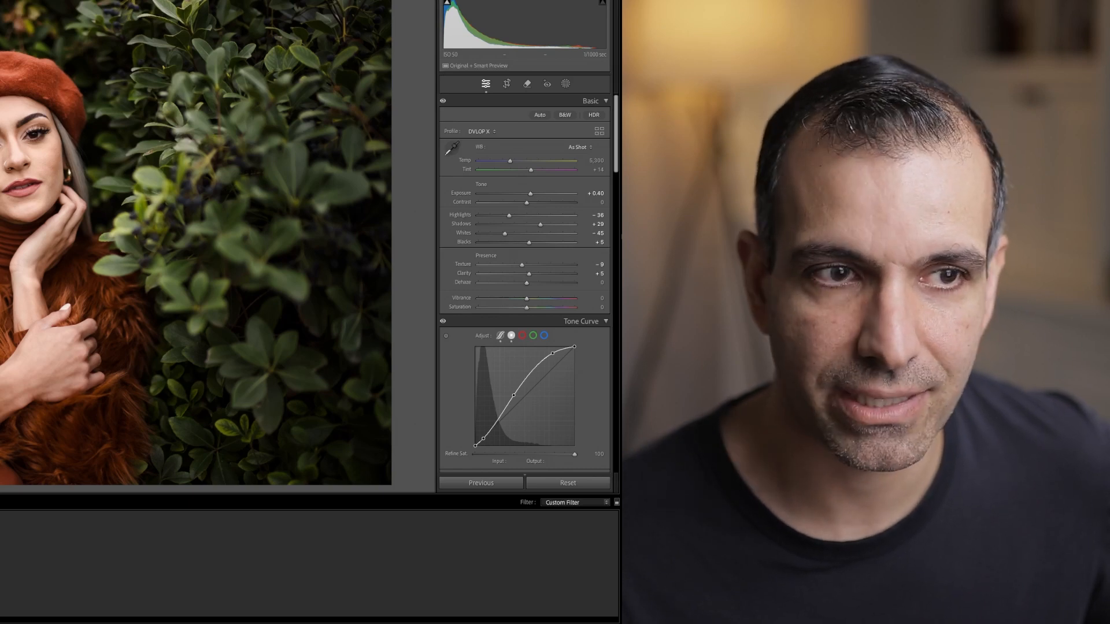
# Delete all existing masks from the beret portrait, and close masking
pyautogui.click(18, 157)
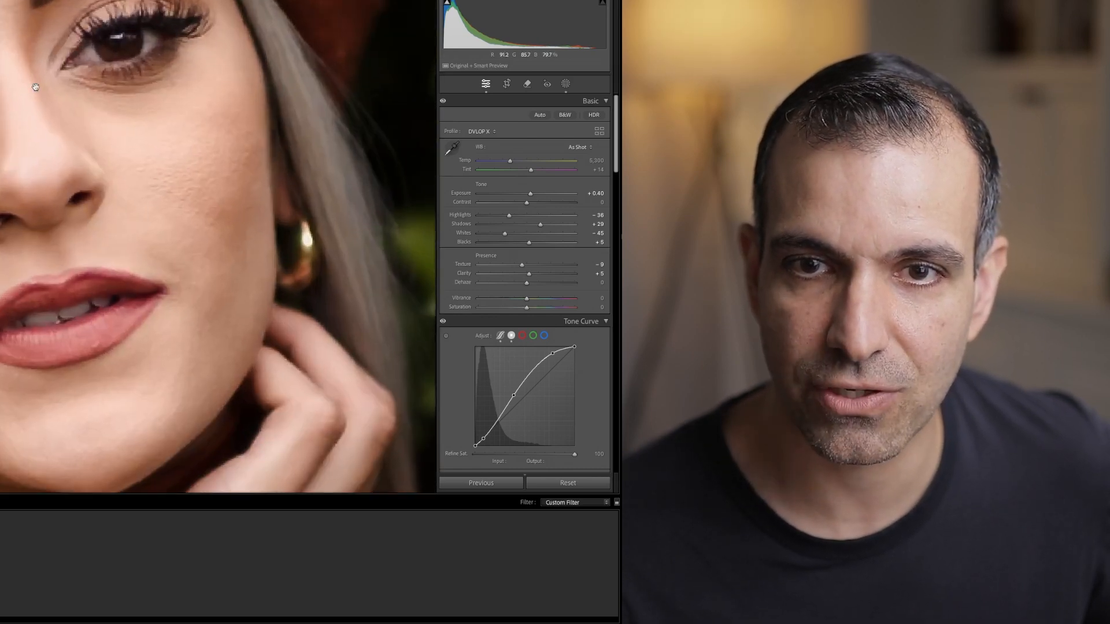
pyautogui.moveTo(218, 104); pyautogui.dragTo(210, 81)
pyautogui.click(565, 84)
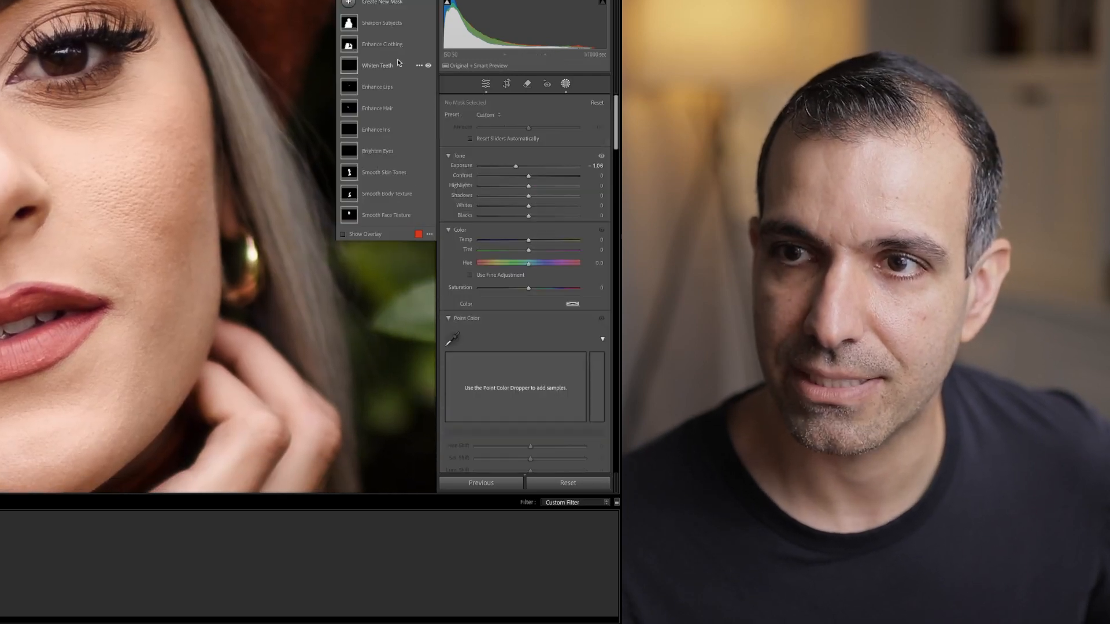
pyautogui.rightClick(384, 51)
pyautogui.click(425, 191)
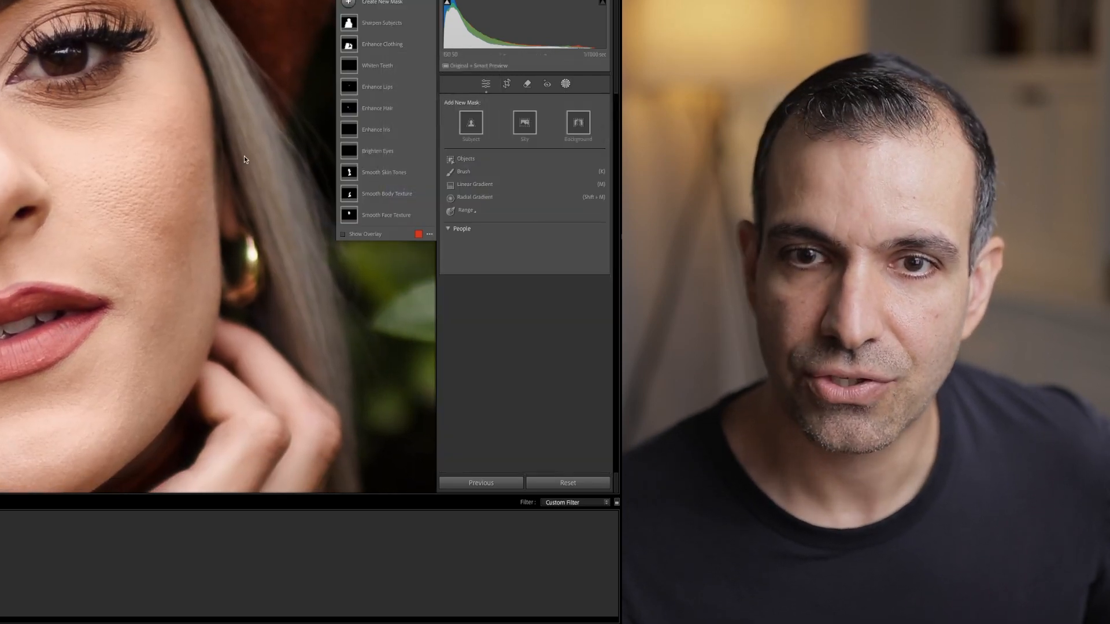
pyautogui.hotkey('ctrl', 'z')
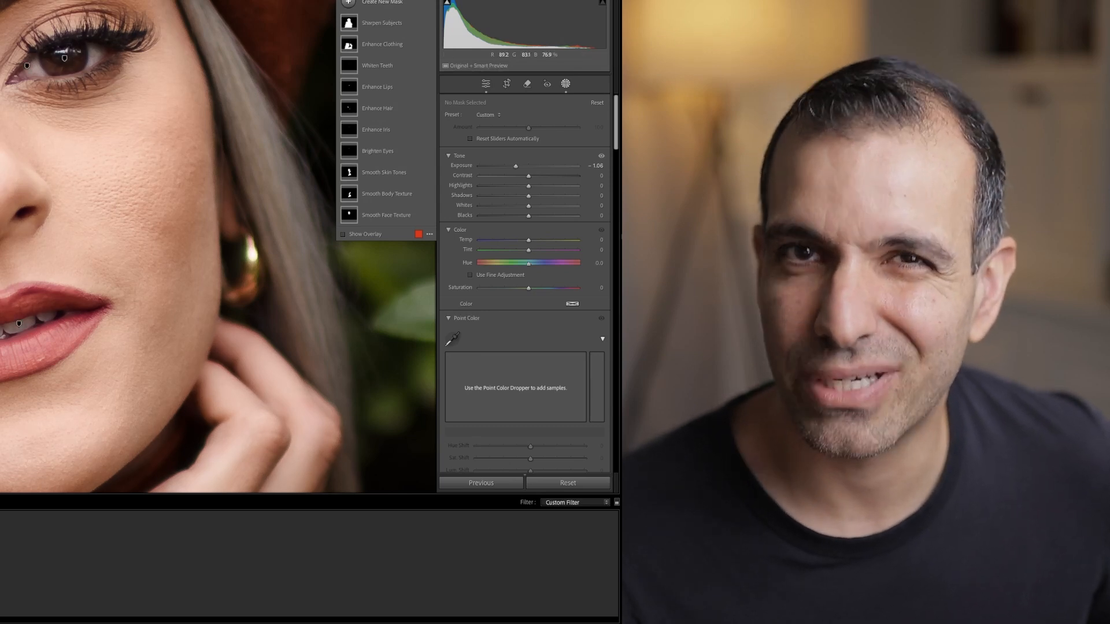
pyautogui.rightClick(407, 87)
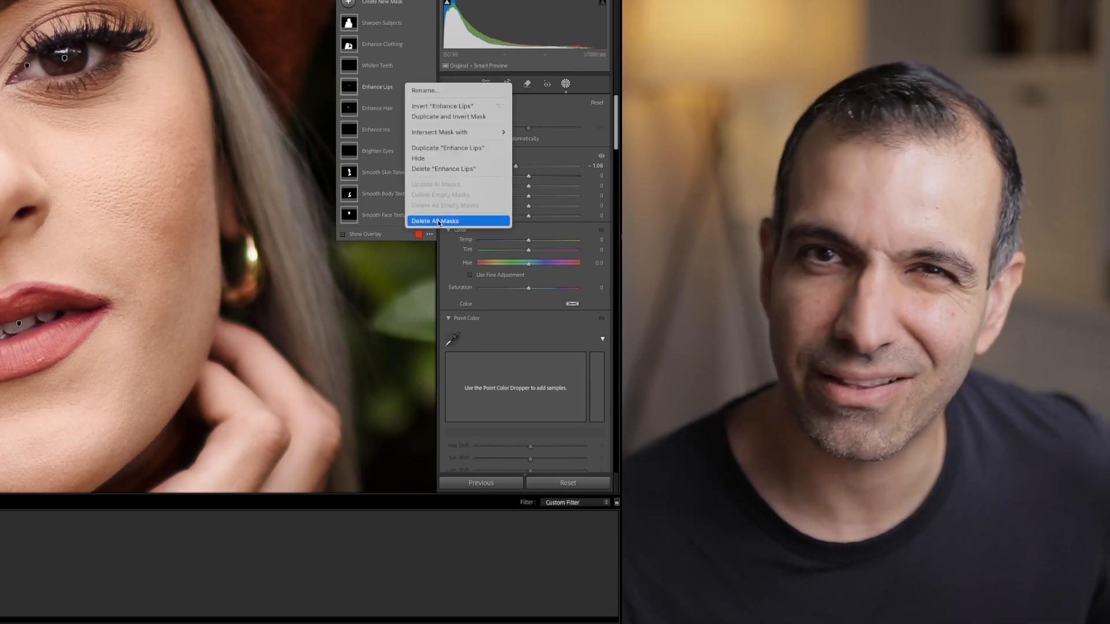
pyautogui.click(438, 221)
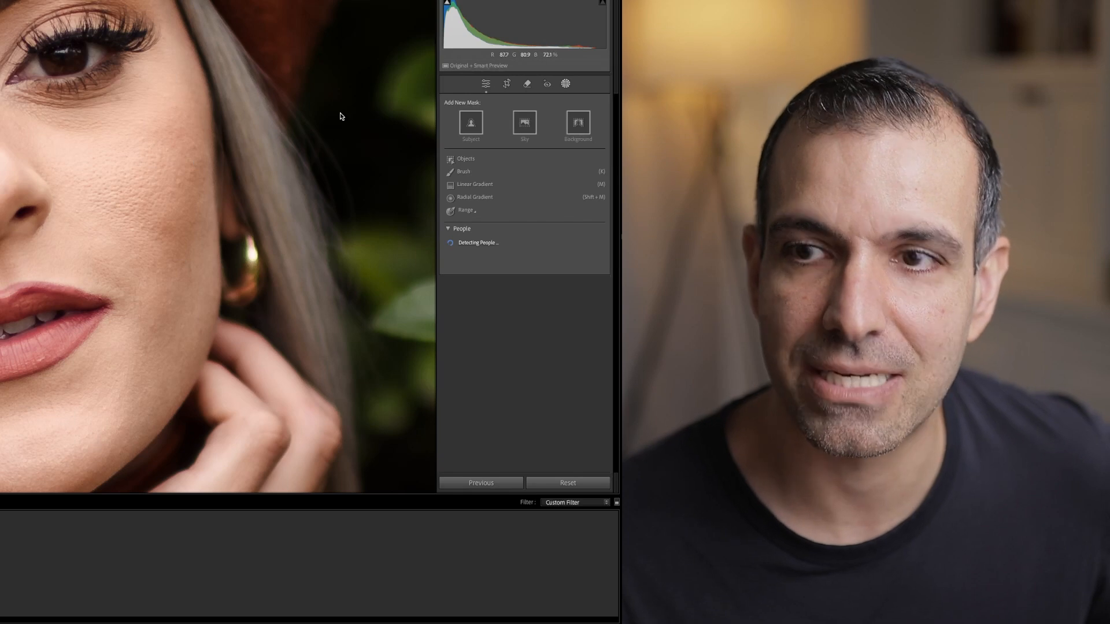
pyautogui.click(566, 85)
pyautogui.click(227, 175)
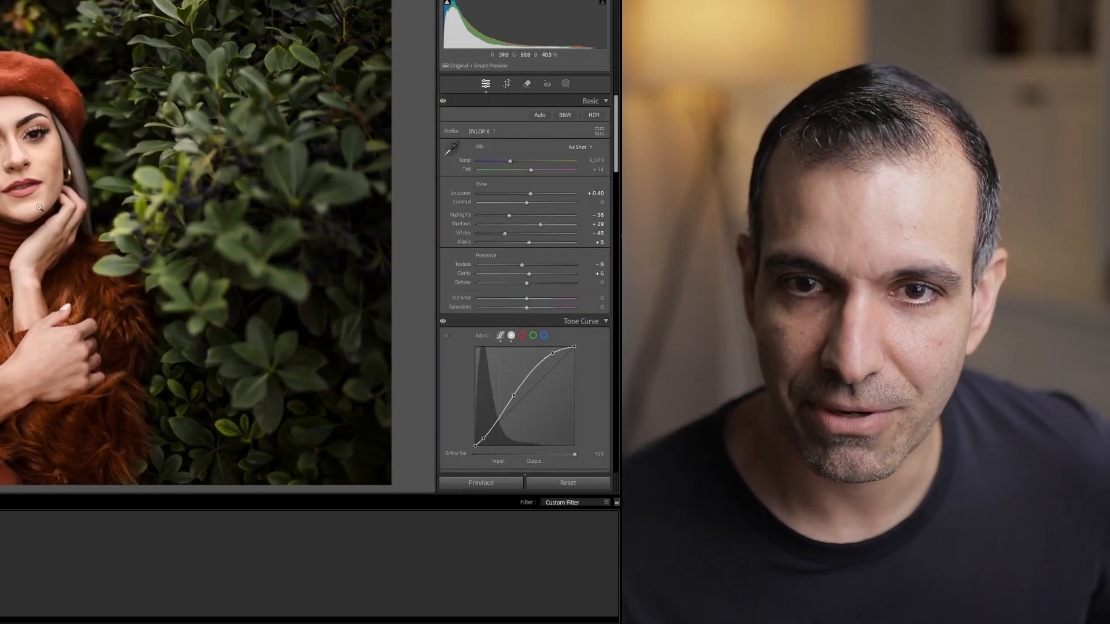
# Set the portrait's contrast to -20, and apply the previous photo's settings to the next beret portrait with both hands raised
pyautogui.hotkey('shift', 'Down')
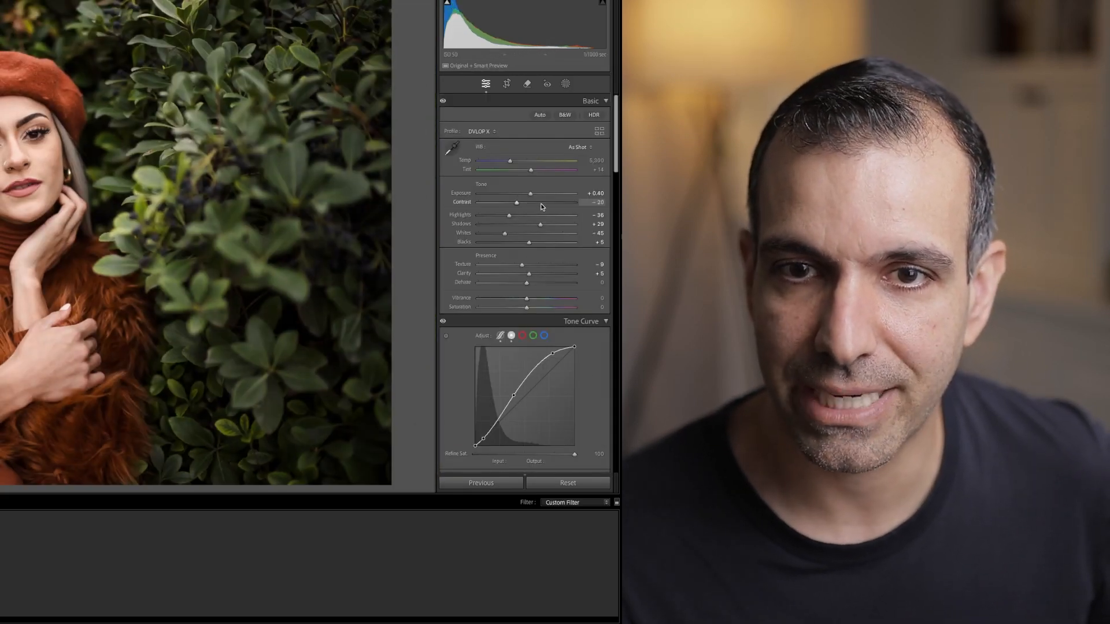
pyautogui.press('Right')
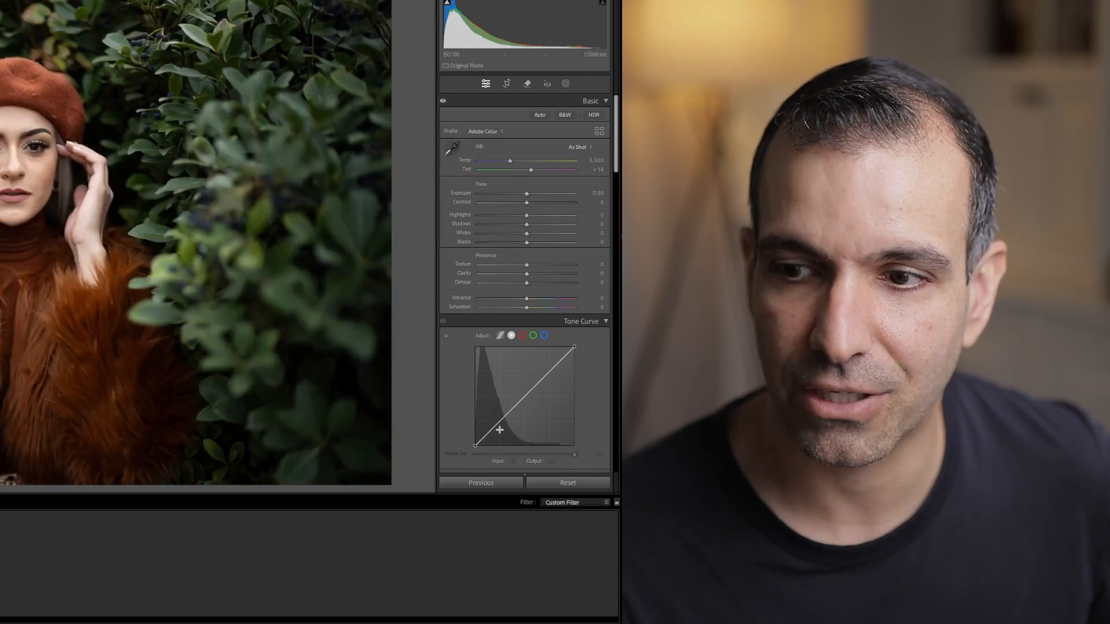
pyautogui.click(490, 479)
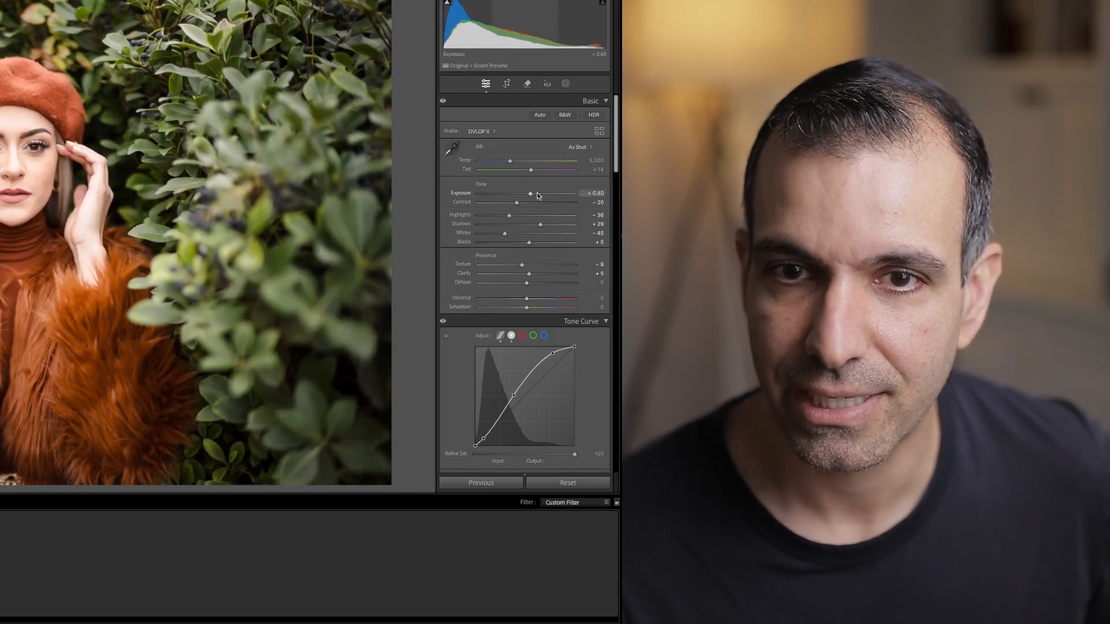
# Lower the exposure of the beret portrait with both hands raised to -0.10
pyautogui.hotkey('shift', 'Down')
pyautogui.hotkey('shift', 'Down')
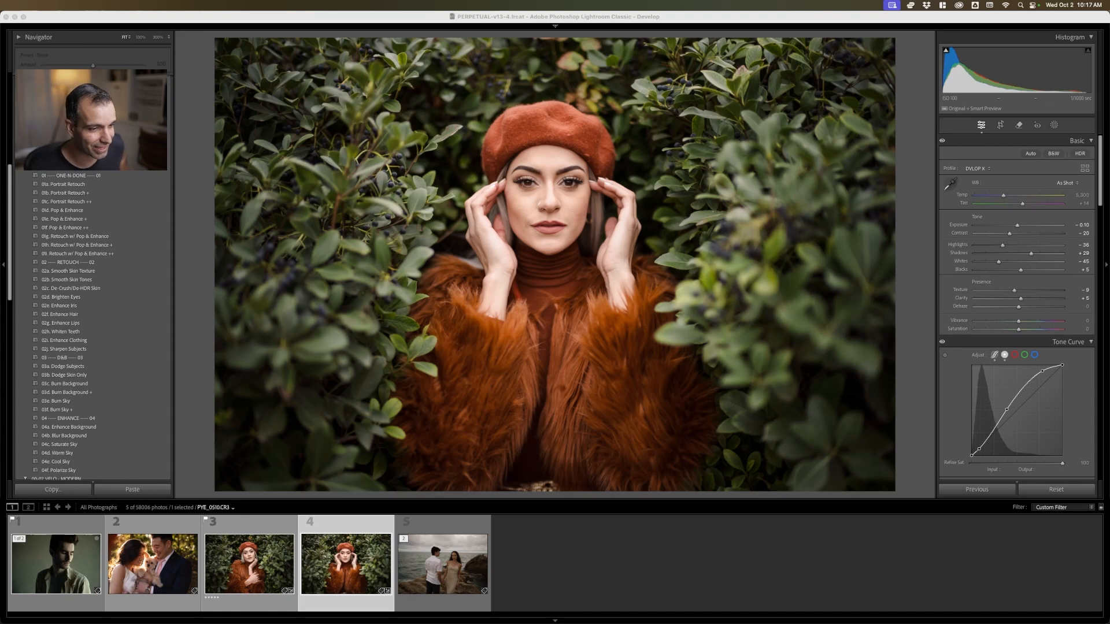
# Apply the 01a Portrait Retouch preset to the beret portrait with crossed arms
pyautogui.click(276, 556)
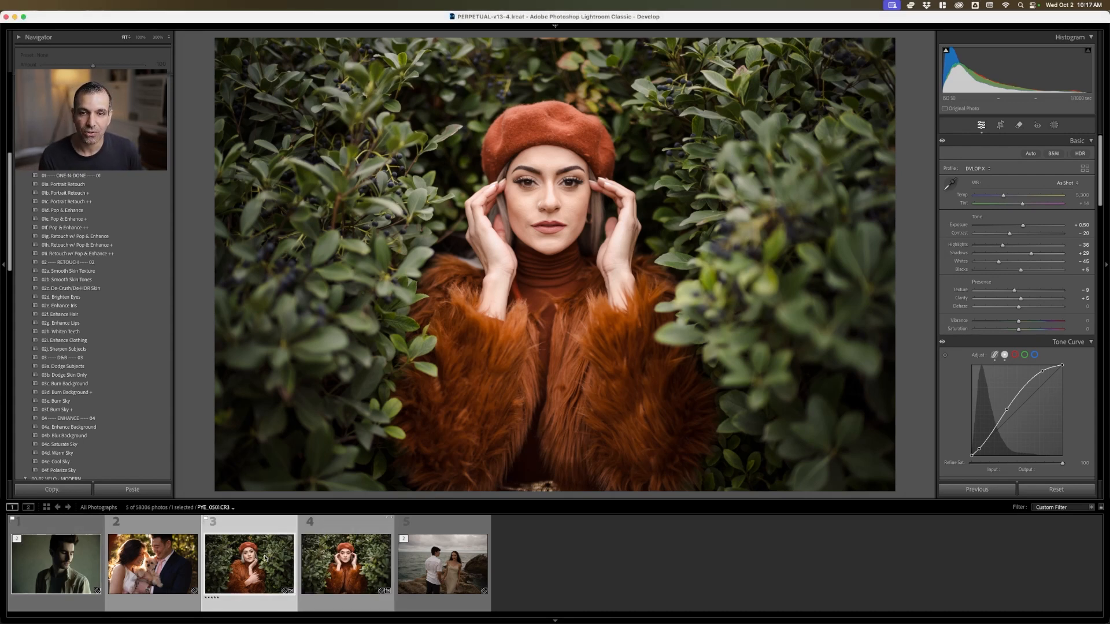
pyautogui.click(1054, 125)
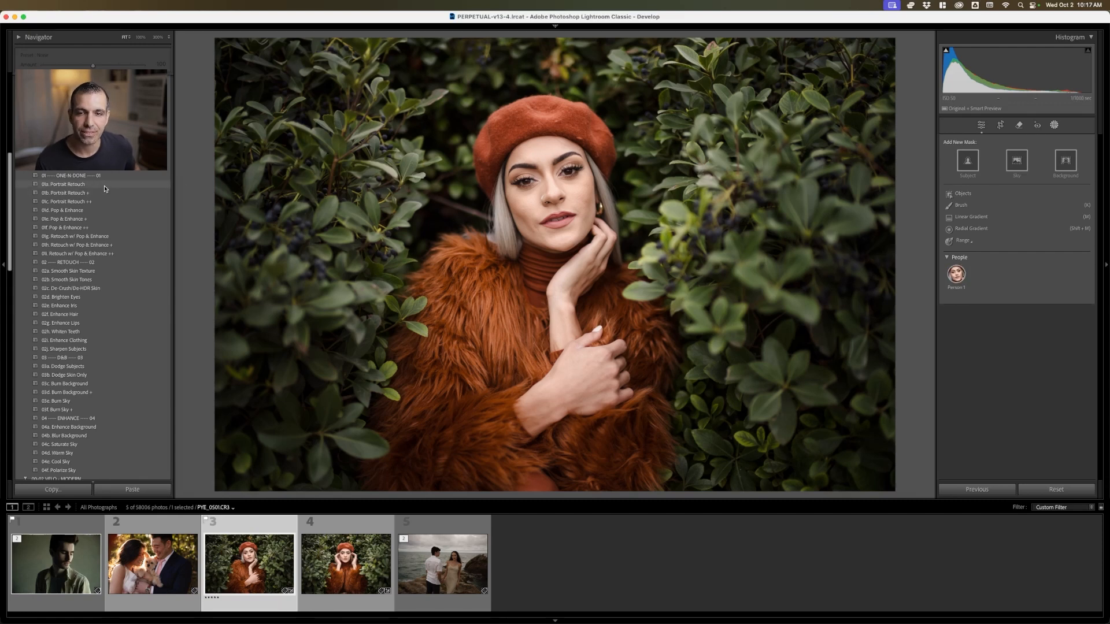
pyautogui.click(566, 195)
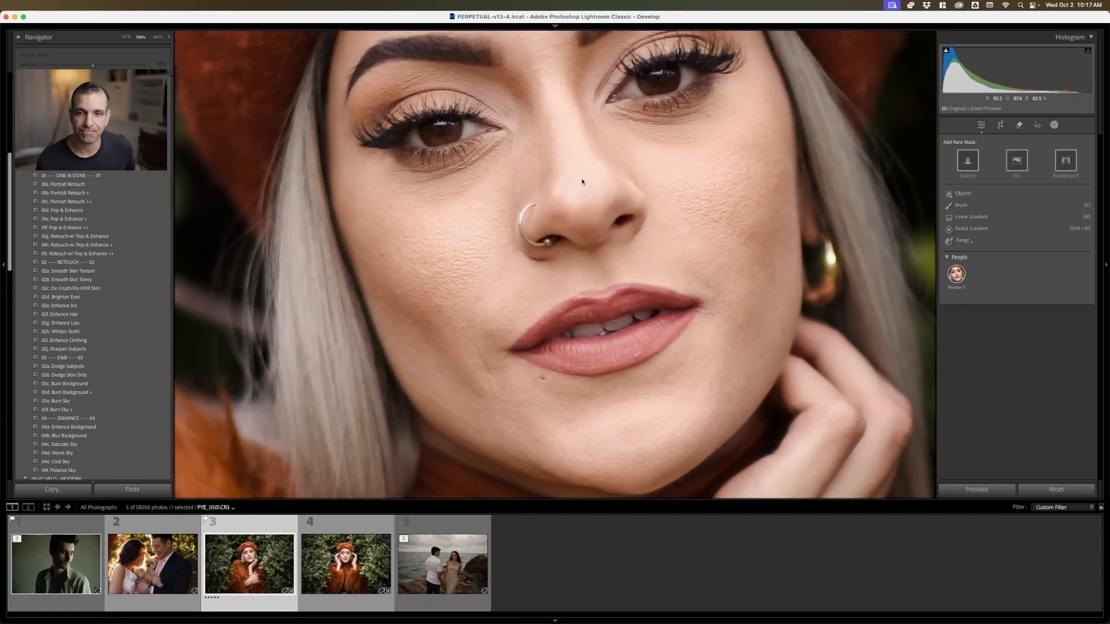
pyautogui.click(110, 187)
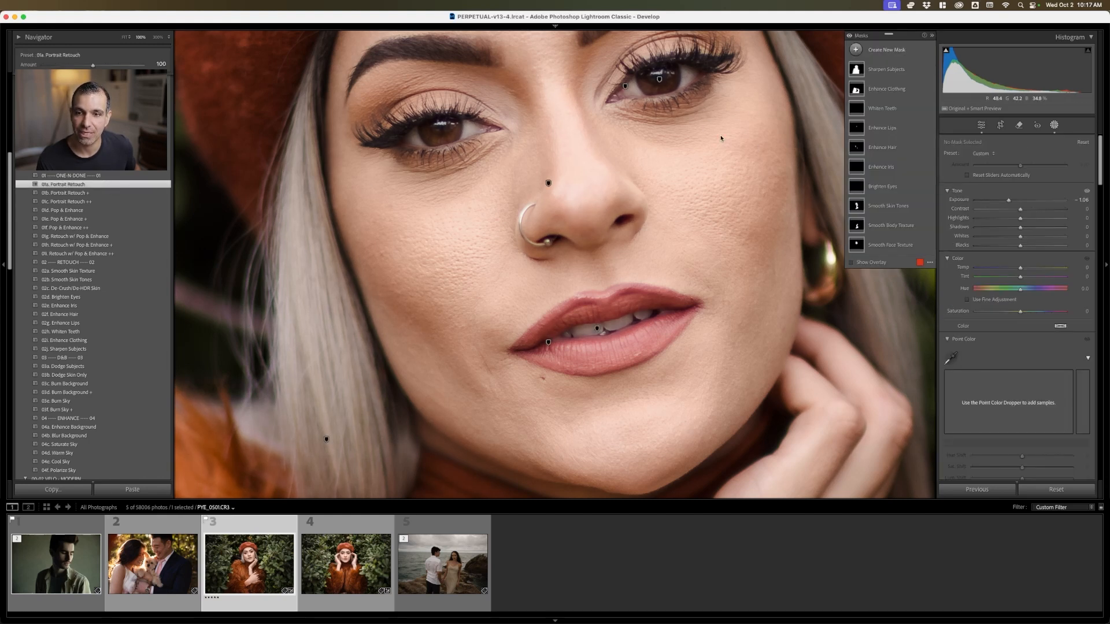
# Try the stronger 01b Portrait Retouch + and 01c Portrait Retouch ++ presets on the beret portrait with crossed arms
pyautogui.click(121, 194)
pyautogui.click(121, 201)
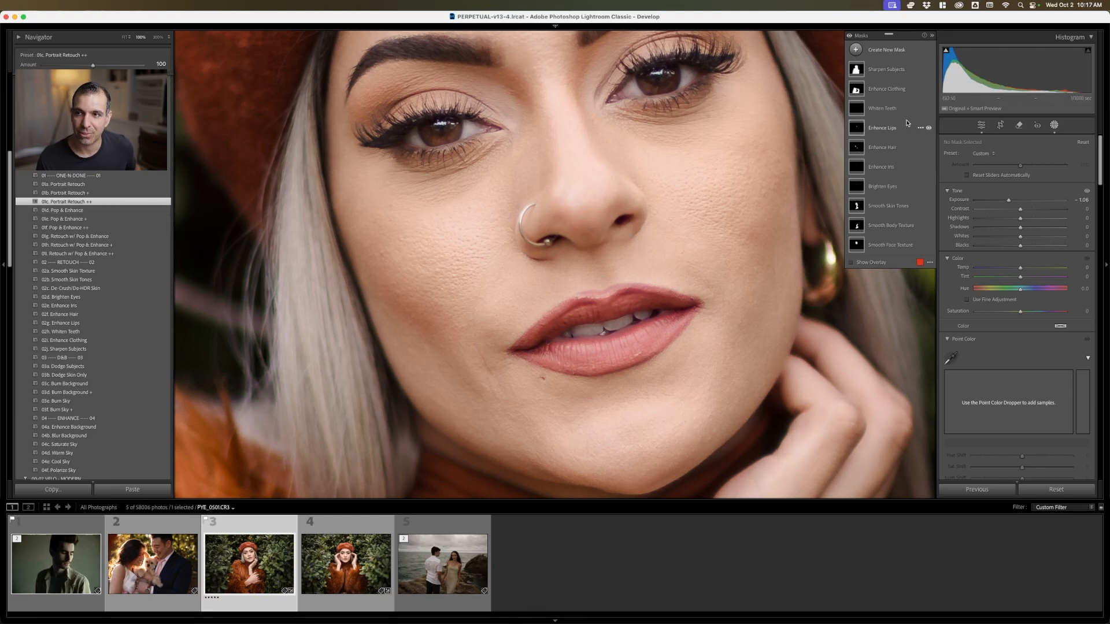
# Delete all masks from the beret portrait with crossed arms, and close masking
pyautogui.rightClick(887, 120)
pyautogui.click(919, 243)
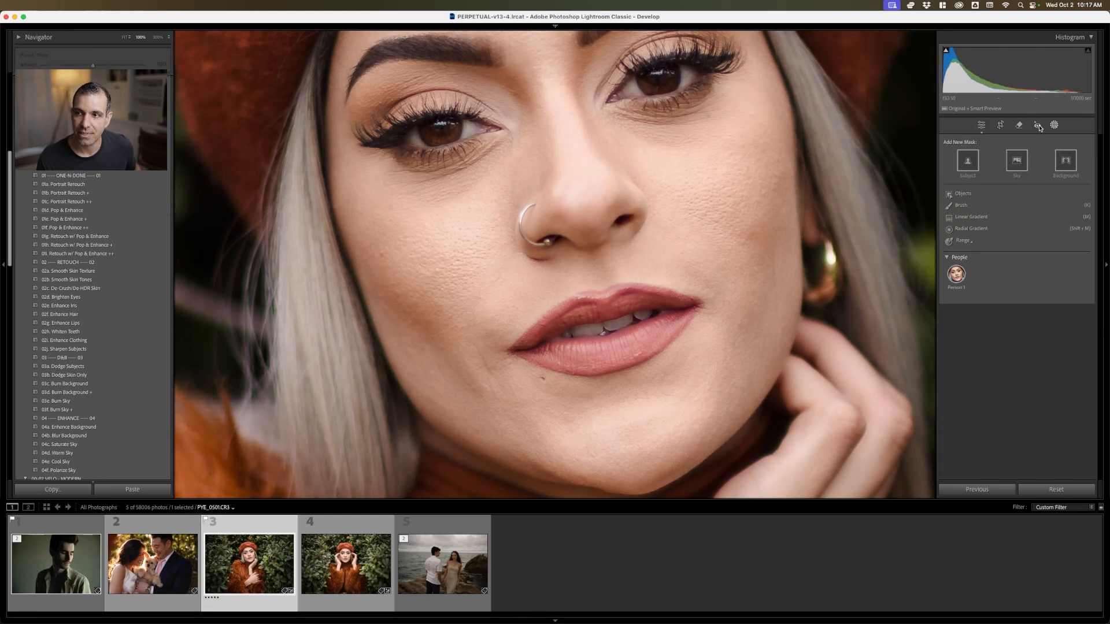
pyautogui.click(858, 142)
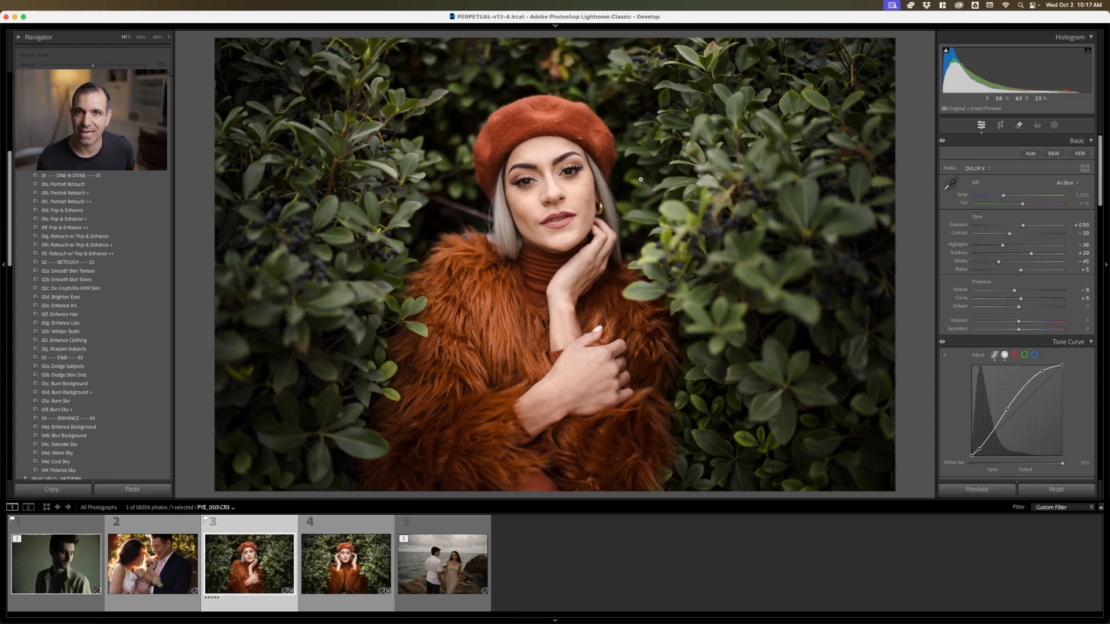
# Set the exposure of the beret portrait with both hands raised to -0.20, and open the export settings for both beret portraits
pyautogui.click(364, 544)
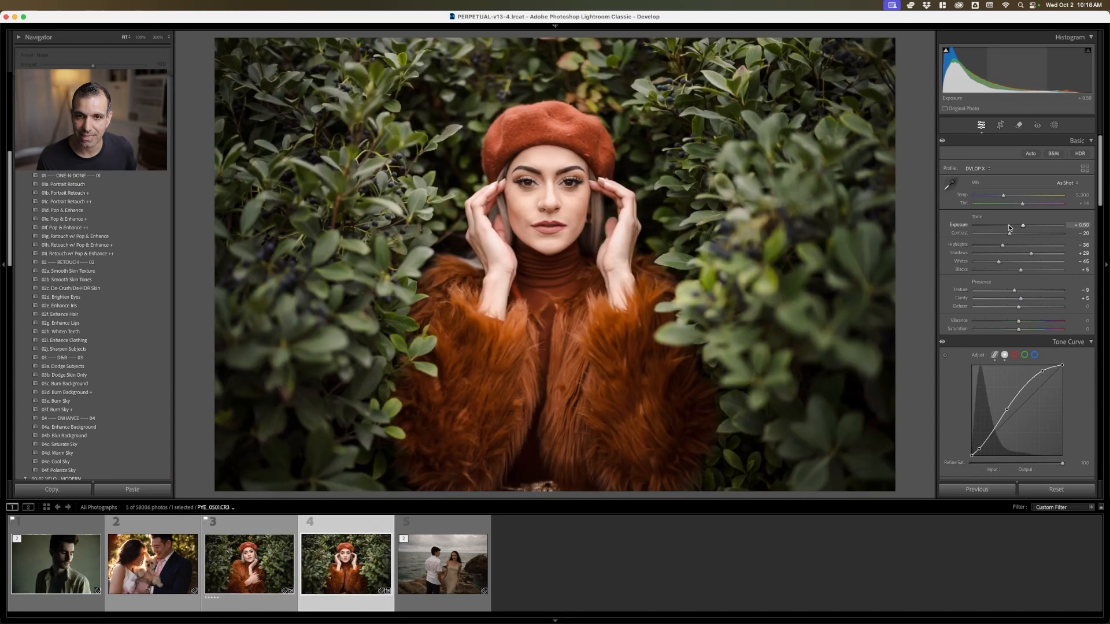
pyautogui.keyDown('super'); pyautogui.click(262, 560); pyautogui.keyUp('super')
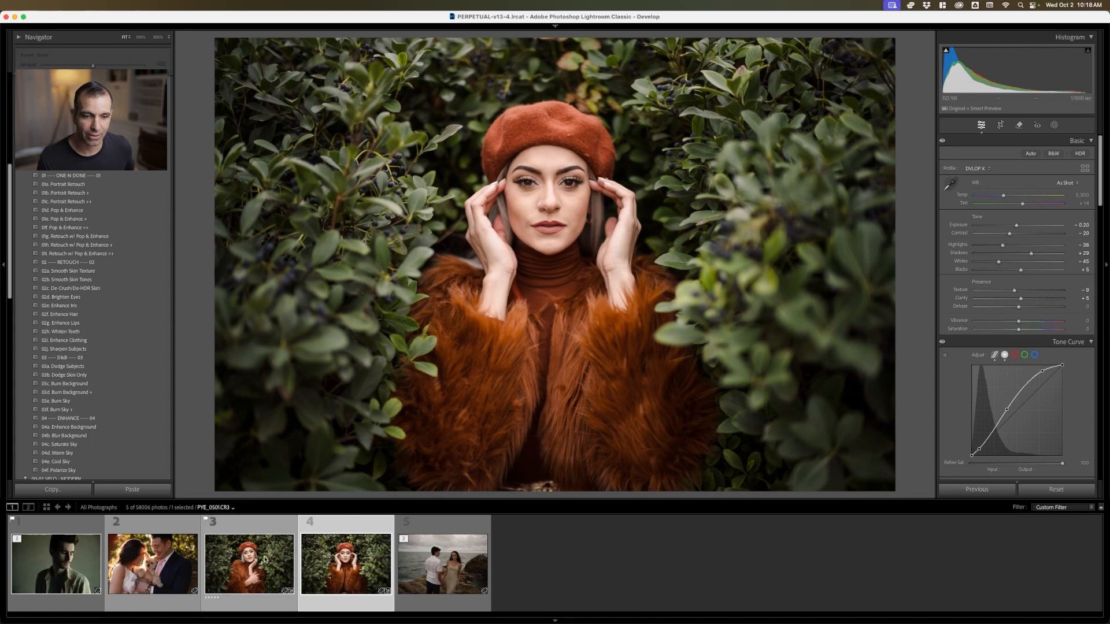
pyautogui.rightClick(261, 560)
pyautogui.moveTo(375, 572)
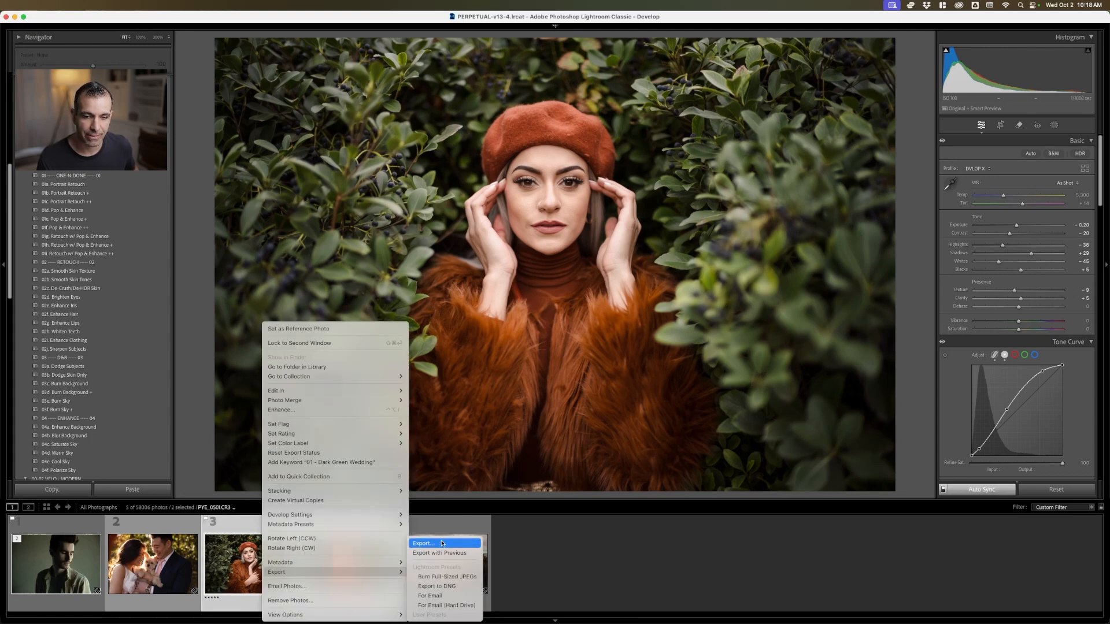
pyautogui.click(442, 543)
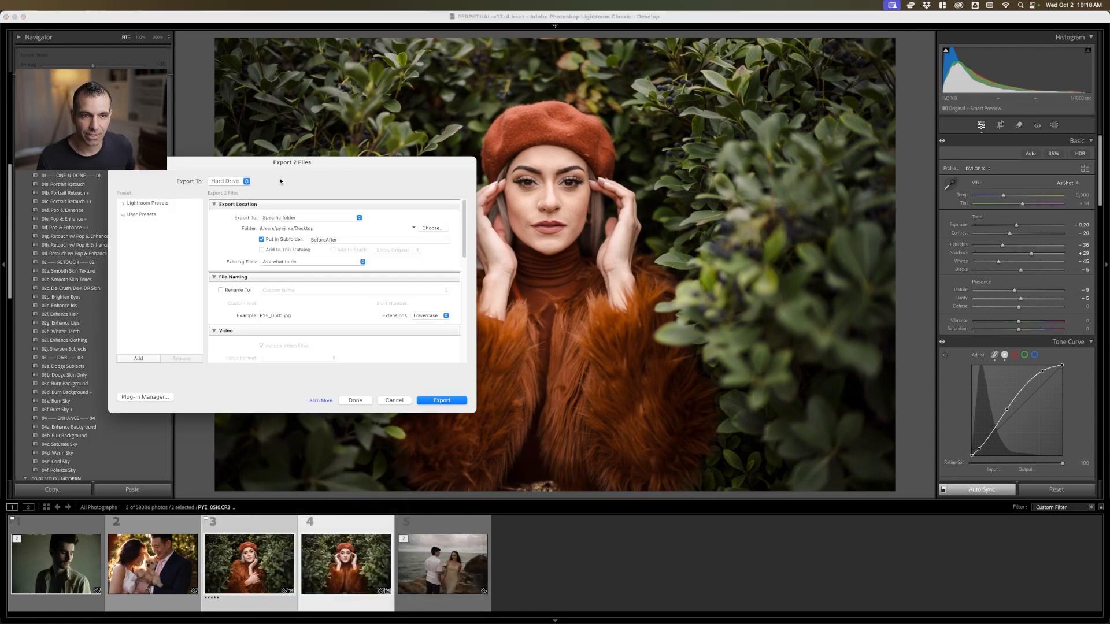
# Export the two beret portraits to a Desktop subfolder named EvotoDemo
pyautogui.moveTo(302, 164); pyautogui.dragTo(446, 160)
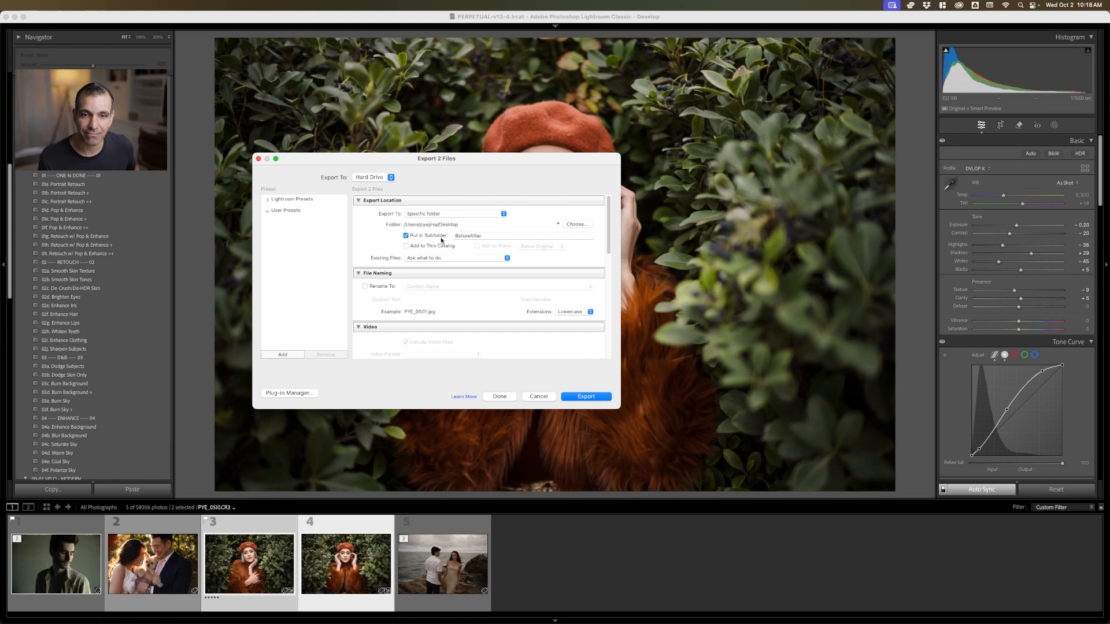
pyautogui.doubleClick(501, 236)
pyautogui.write('Evo')
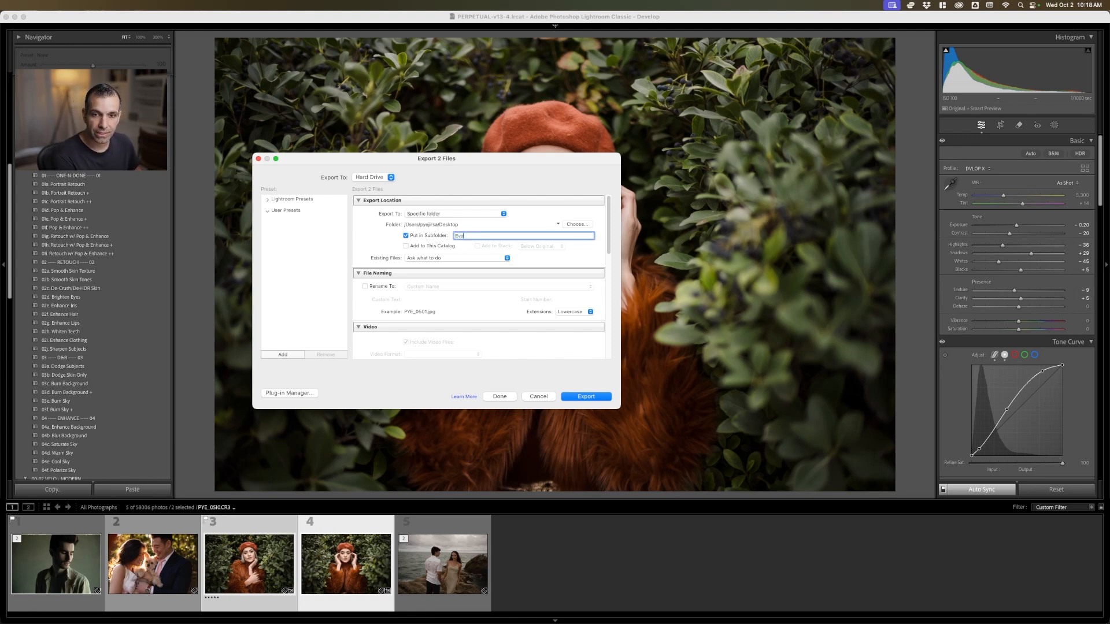
pyautogui.write('toDemo')
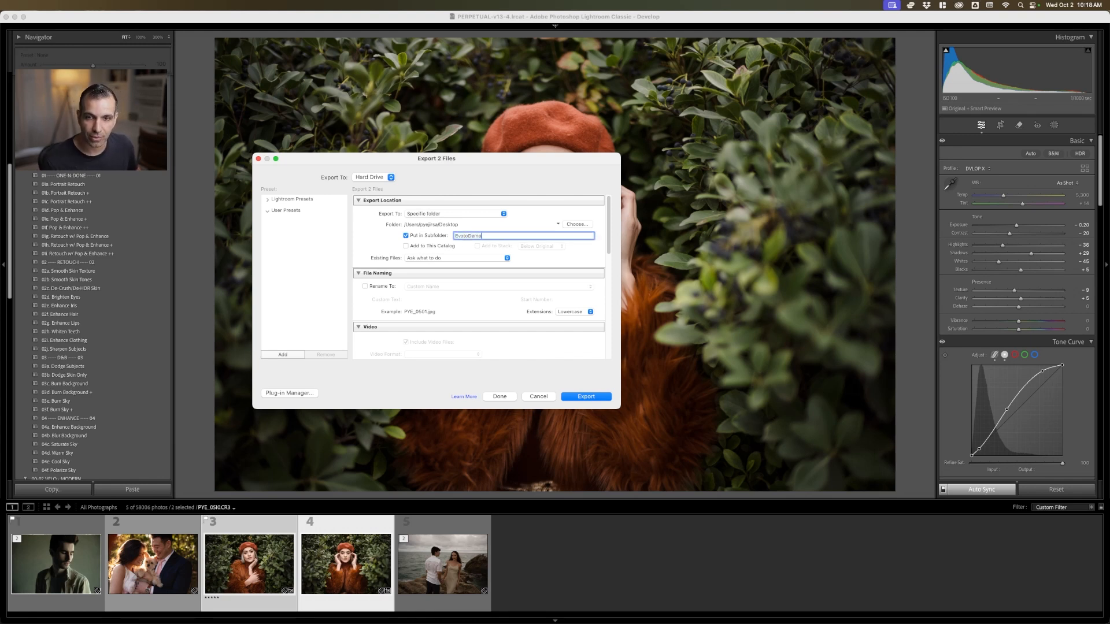
pyautogui.scroll(-10, 613, 247)
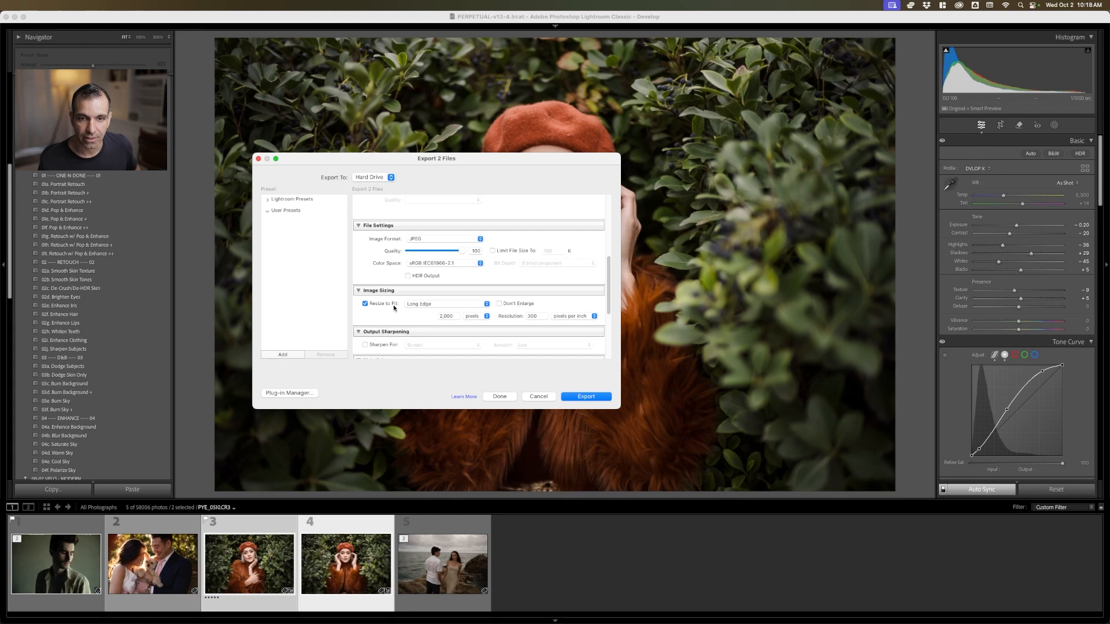
pyautogui.click(585, 397)
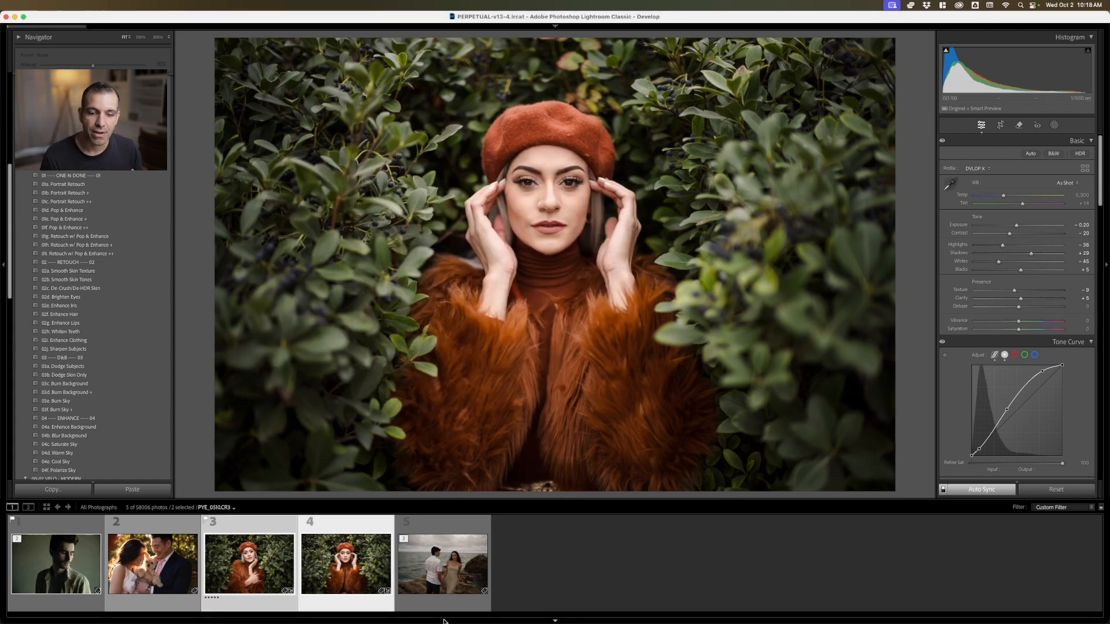
# Switch to Evoto and create a new project named Evoto
pyautogui.moveTo(410, 622)
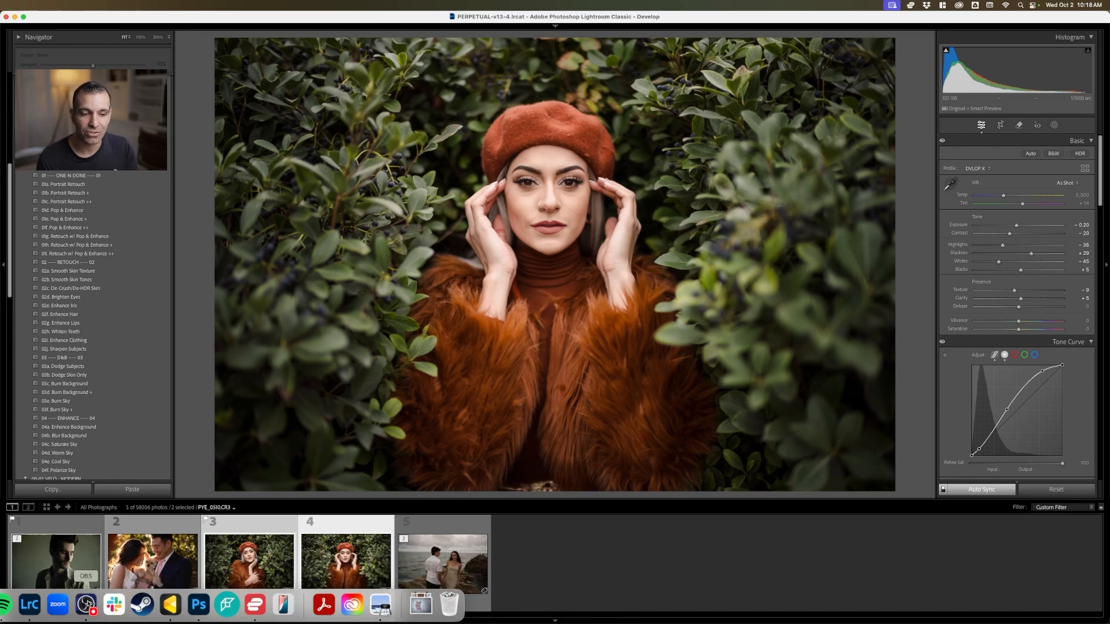
pyautogui.click(177, 605)
pyautogui.click(264, 108)
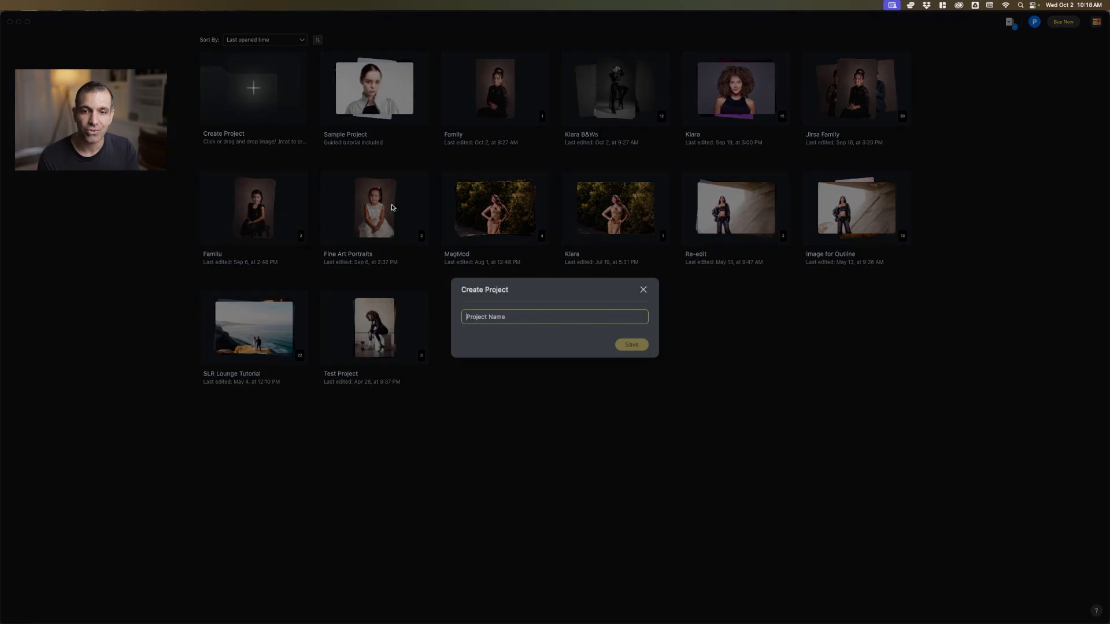
pyautogui.write('W=')
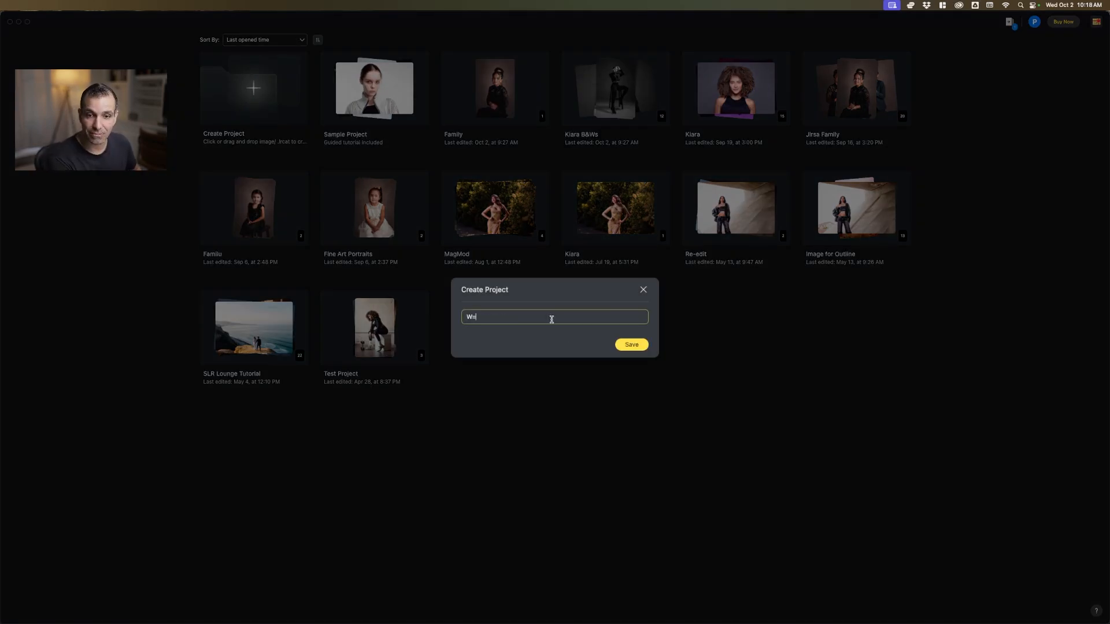
pyautogui.press('BackSpace')
pyautogui.write('EvotoDemo')
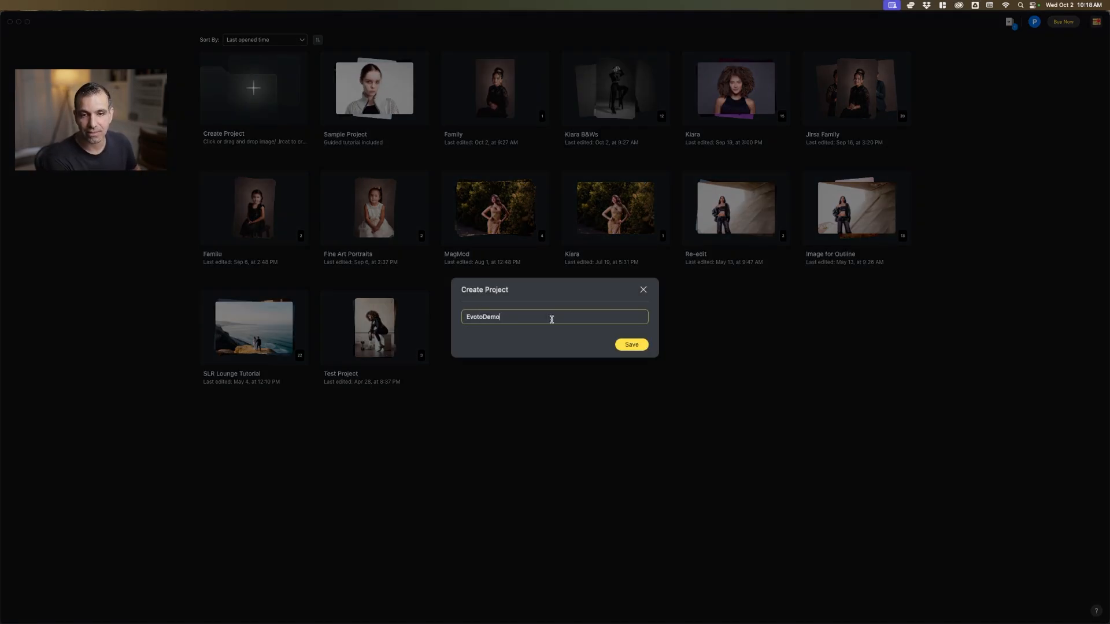
pyautogui.press('Return')
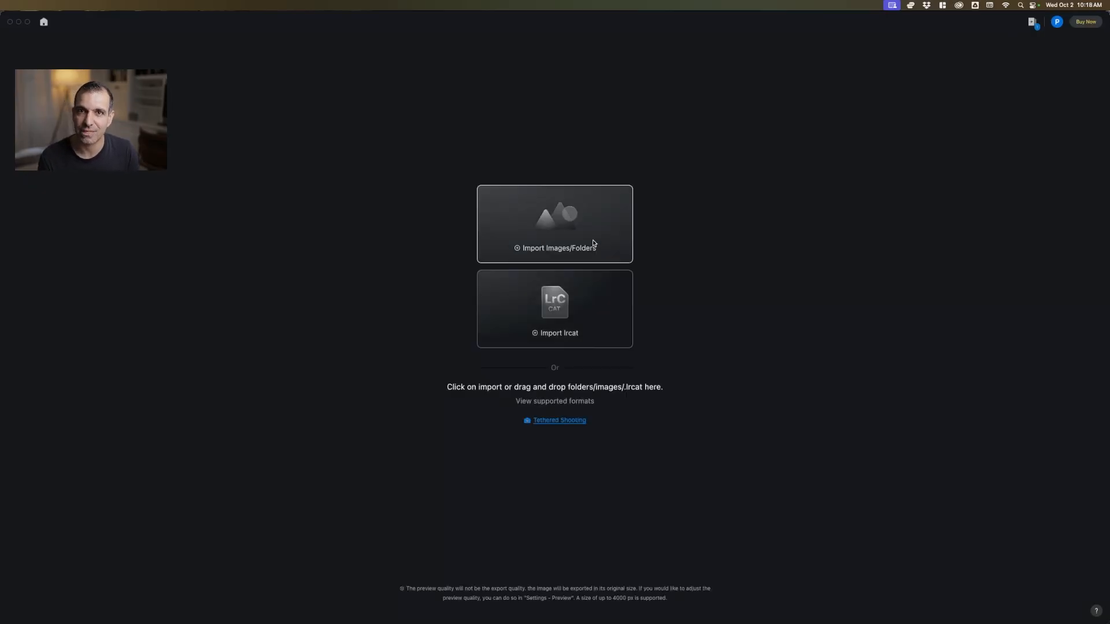
# Import PYE_0501.jpg and PYE_0510.jpg from the EvotoDemo folder on the Desktop into the project
pyautogui.click(593, 244)
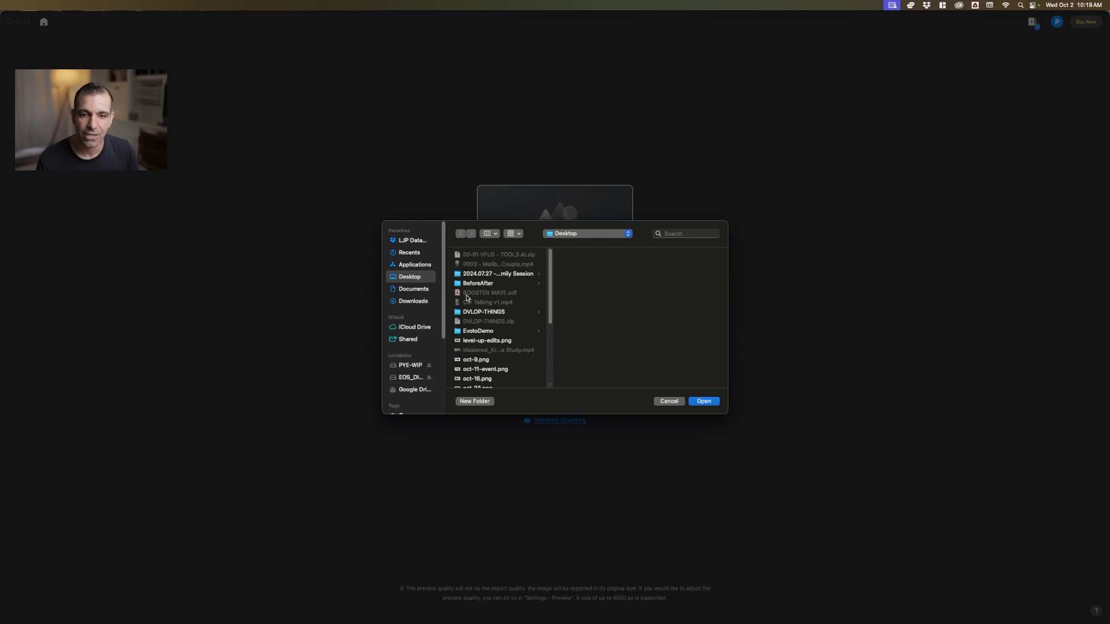
pyautogui.click(487, 332)
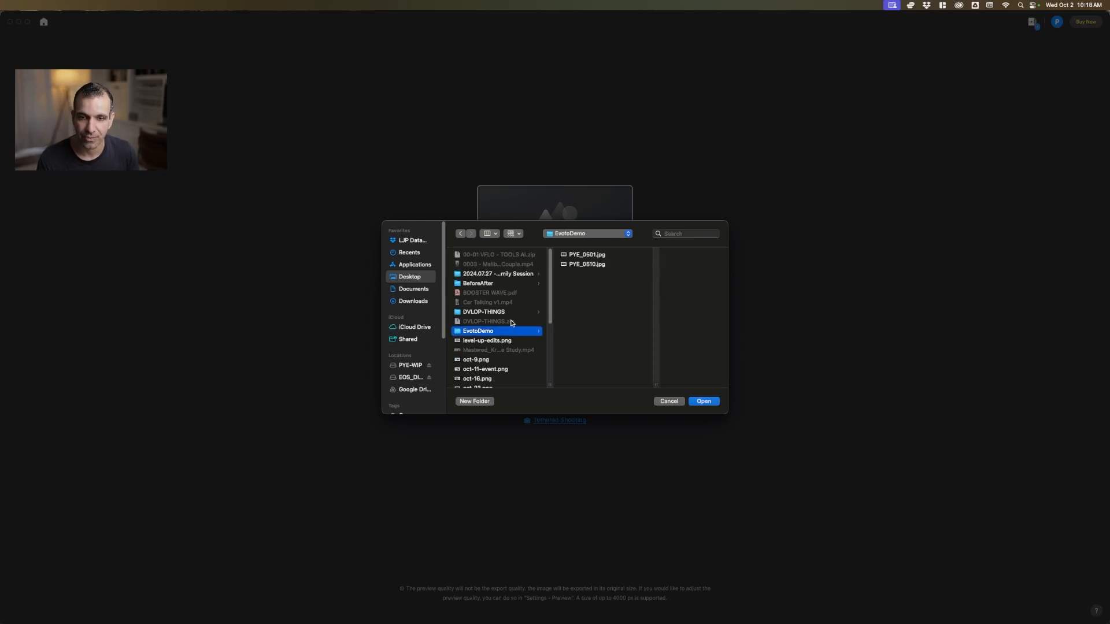
pyautogui.click(585, 256)
pyautogui.keyDown('shift'); pyautogui.click(578, 267); pyautogui.keyUp('shift')
pyautogui.press('Return')
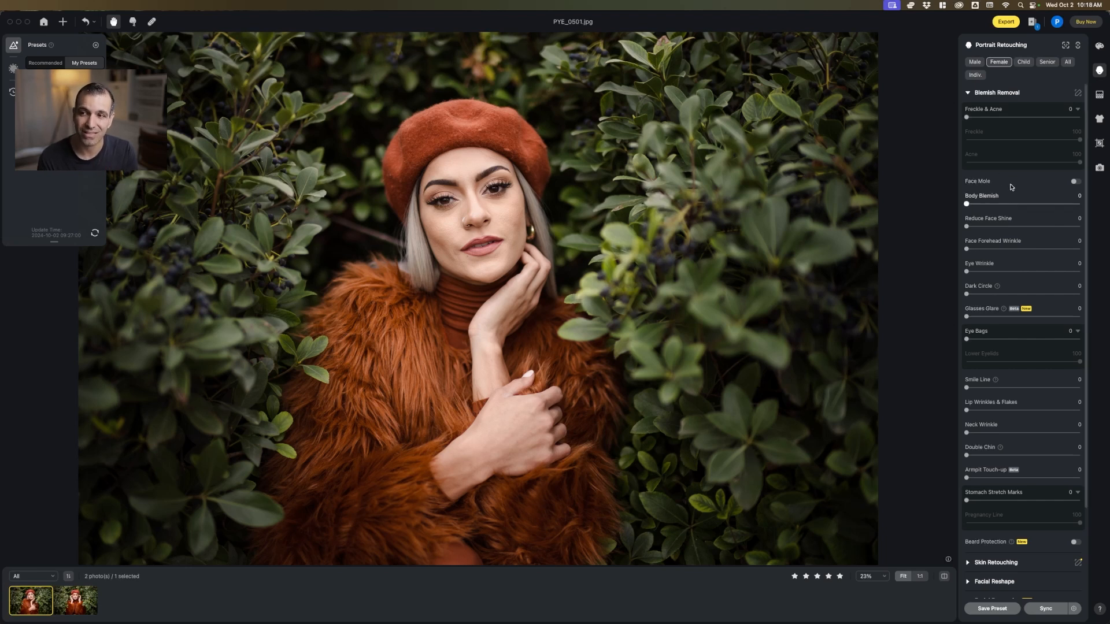
# Review the color adjustments and the portrait retouching categories, ending with the Blemish Removal options shown
pyautogui.click(1100, 70)
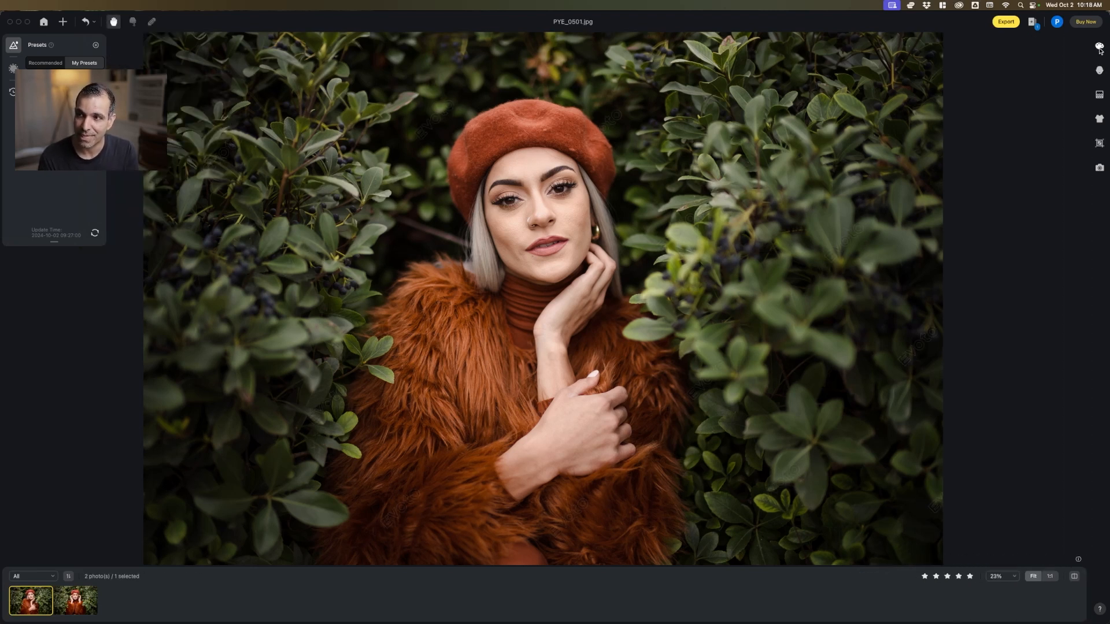
pyautogui.click(1099, 46)
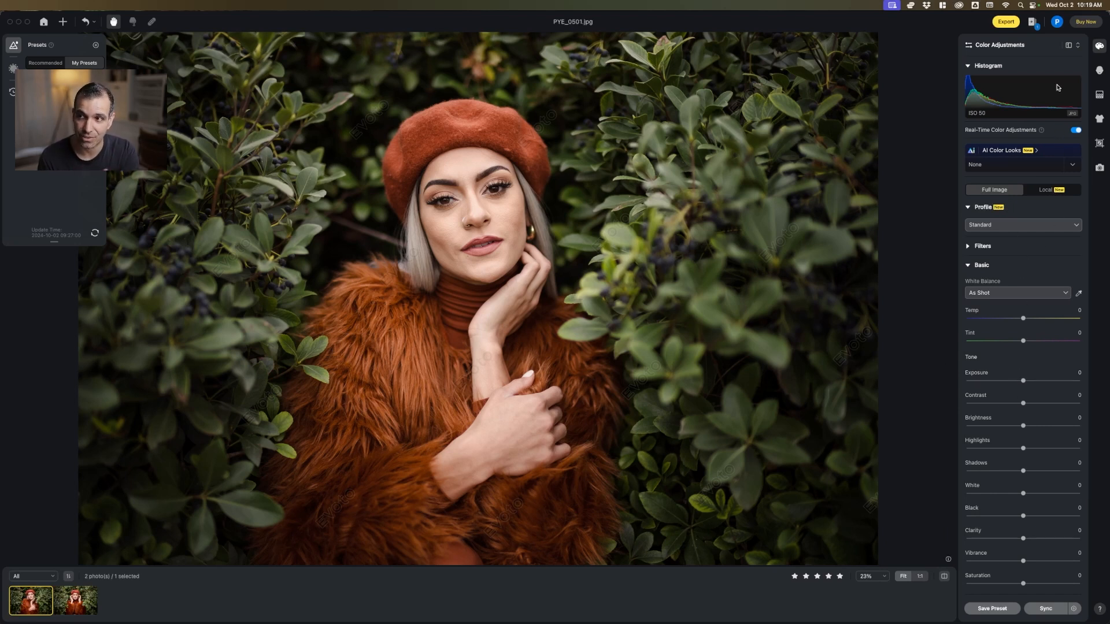
pyautogui.click(1099, 71)
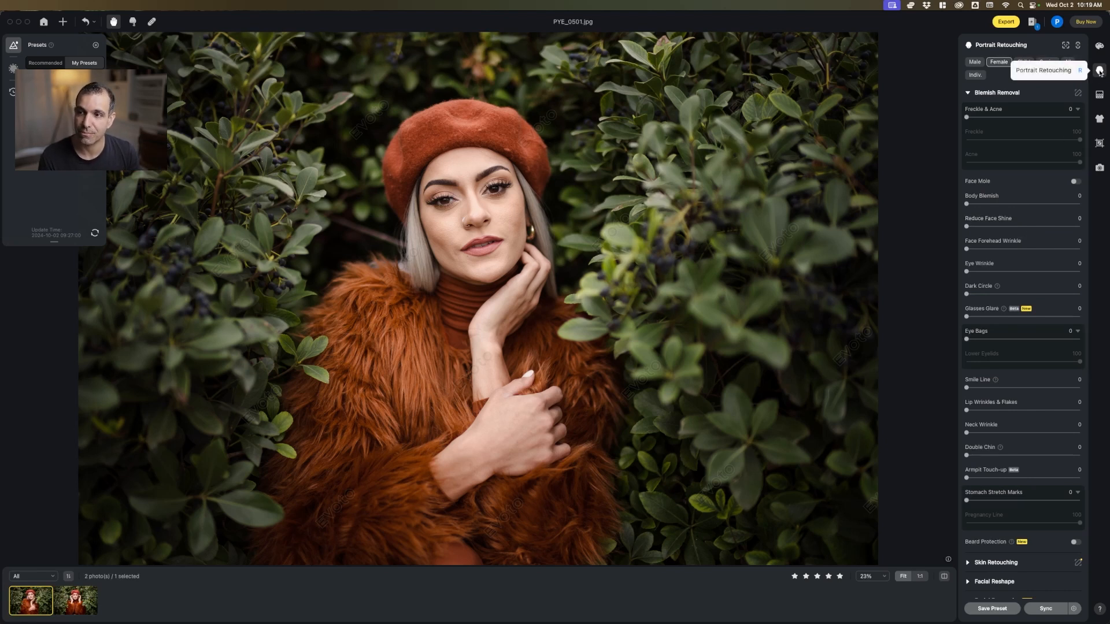
pyautogui.click(967, 92)
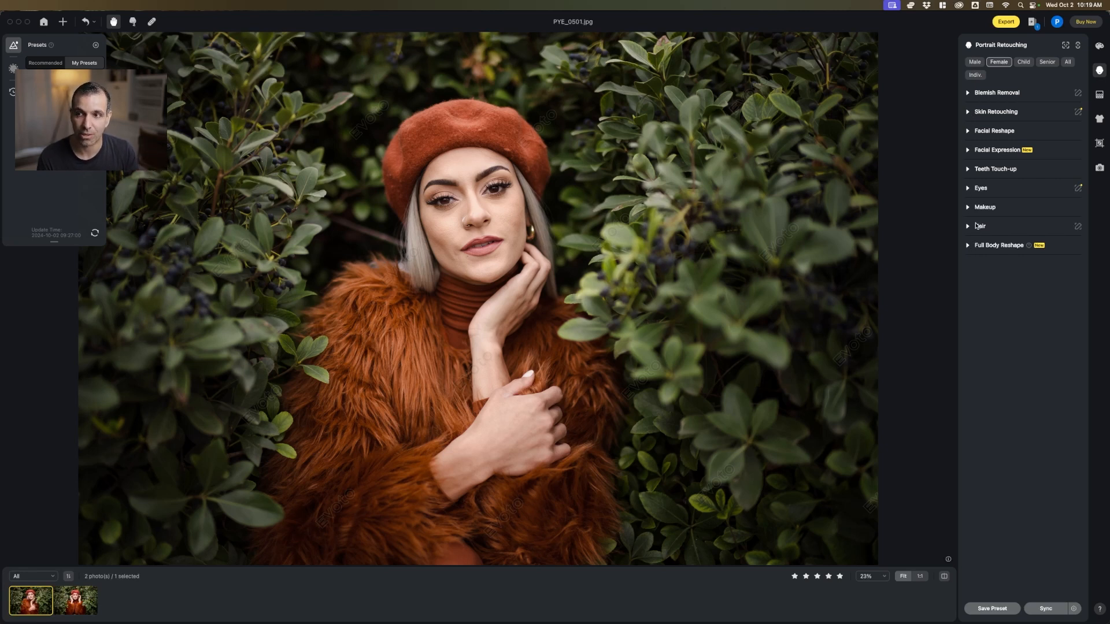
pyautogui.click(967, 93)
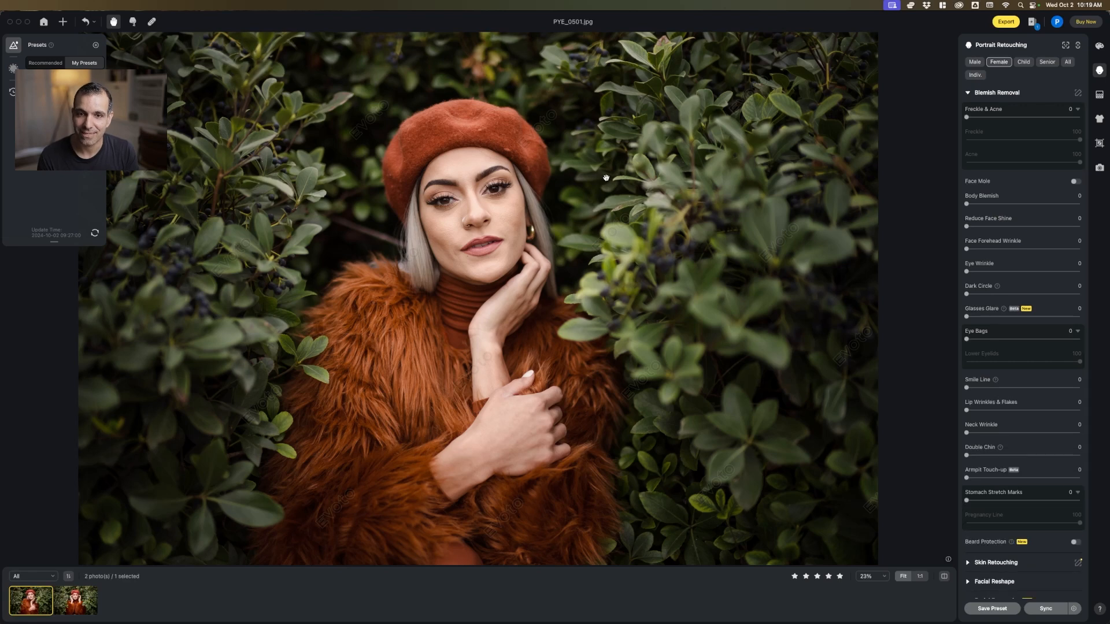
# Set Freckle & Acne to 40 and Body Blemish to 31 for PYE_0501.jpg
pyautogui.scroll(5, 474, 197)
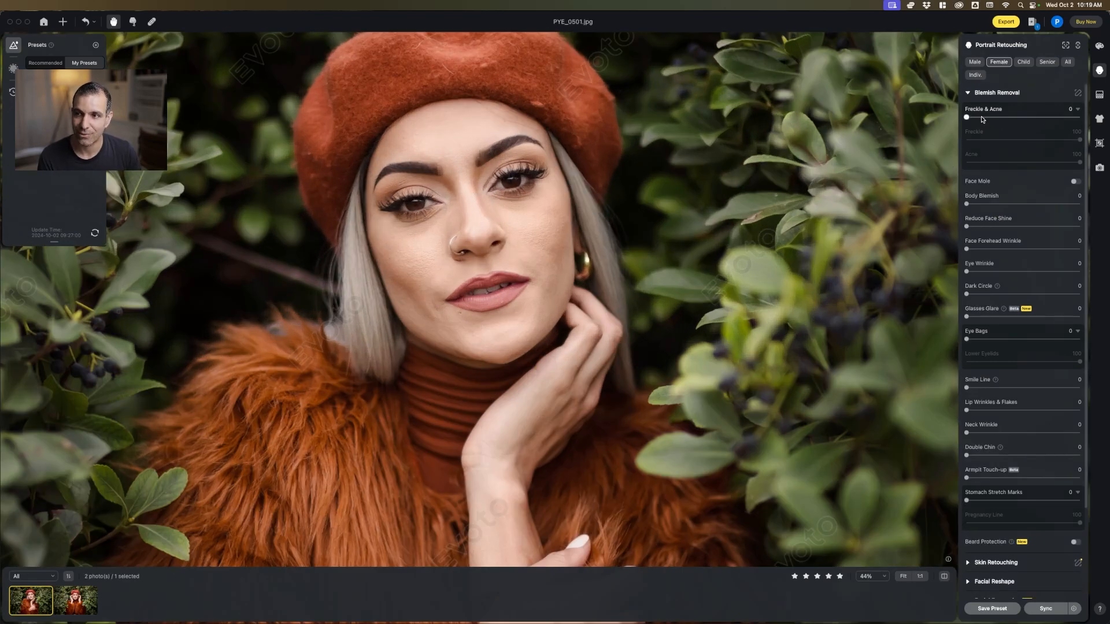
pyautogui.moveTo(966, 117); pyautogui.dragTo(1020, 115)
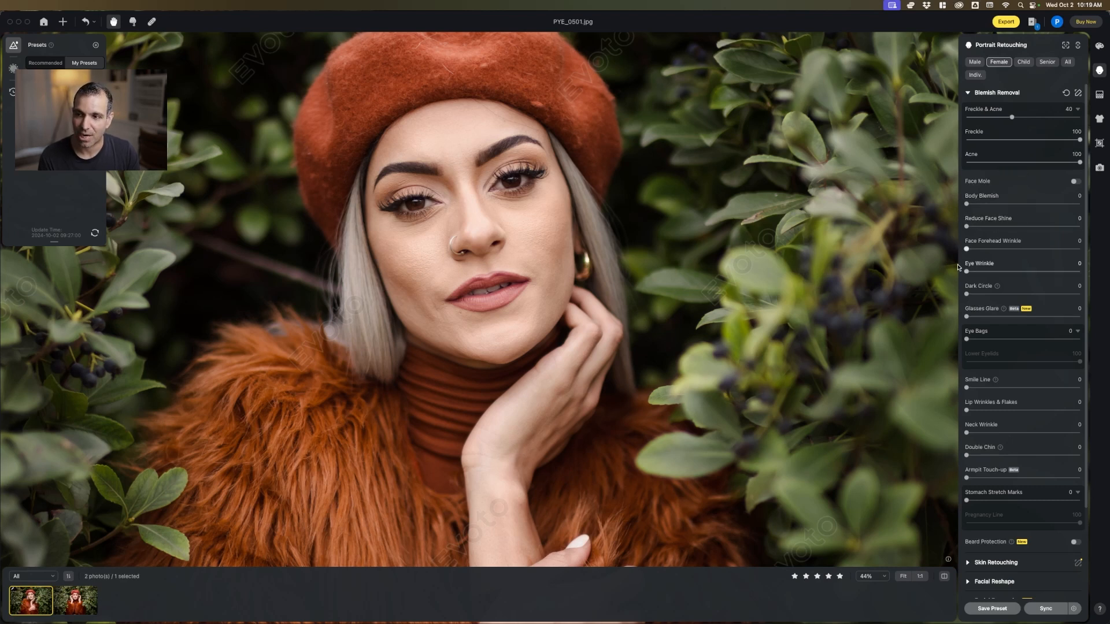
pyautogui.moveTo(762, 297); pyautogui.dragTo(703, 197)
pyautogui.scroll(-5, 764, 144)
pyautogui.scroll(2, 764, 145)
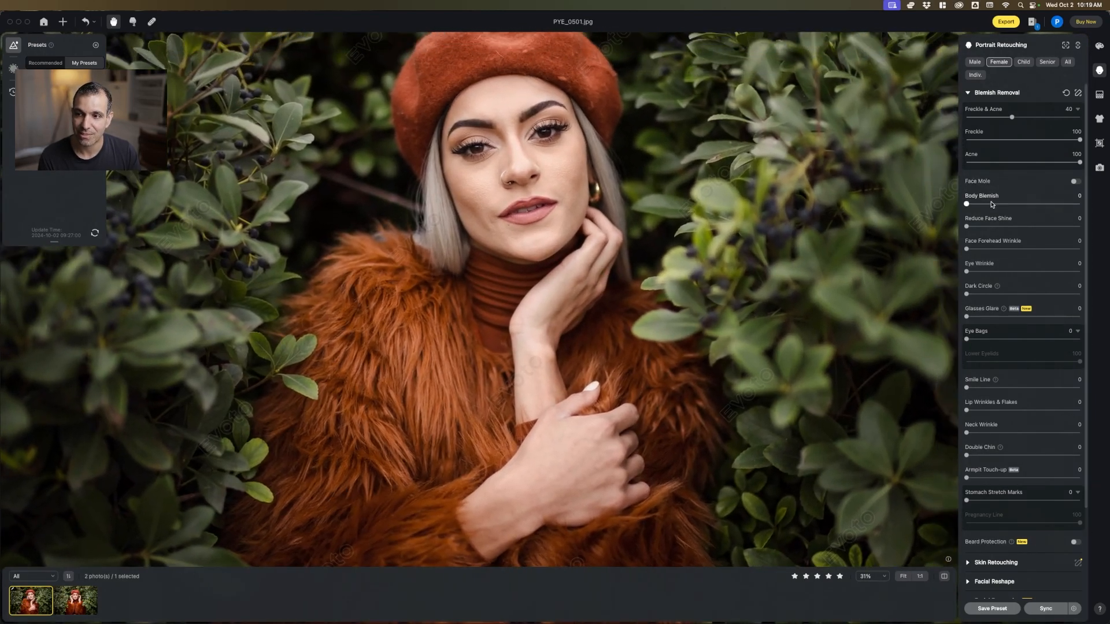
pyautogui.moveTo(992, 205)
pyautogui.mouseDown()
pyautogui.moveTo(1069, 204)
pyautogui.moveTo(1006, 204)
pyautogui.mouseUp()
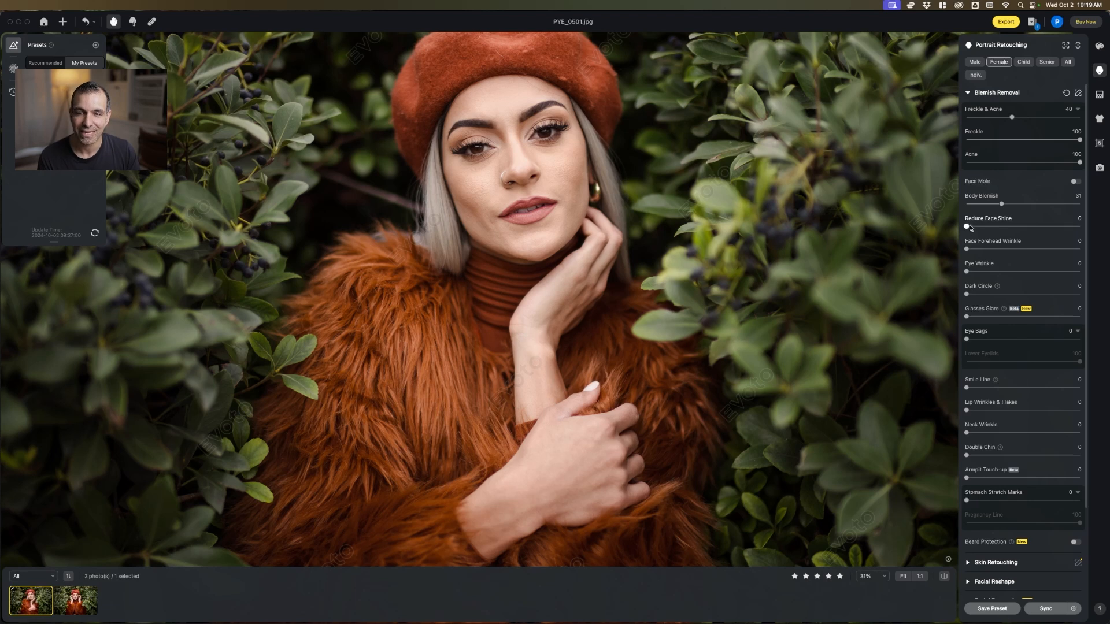
# Set Face Forehead Wrinkle to 25 and Eye Wrinkle to 41 for the portrait
pyautogui.moveTo(967, 227)
pyautogui.mouseDown()
pyautogui.moveTo(1018, 226)
pyautogui.moveTo(966, 227)
pyautogui.mouseUp()
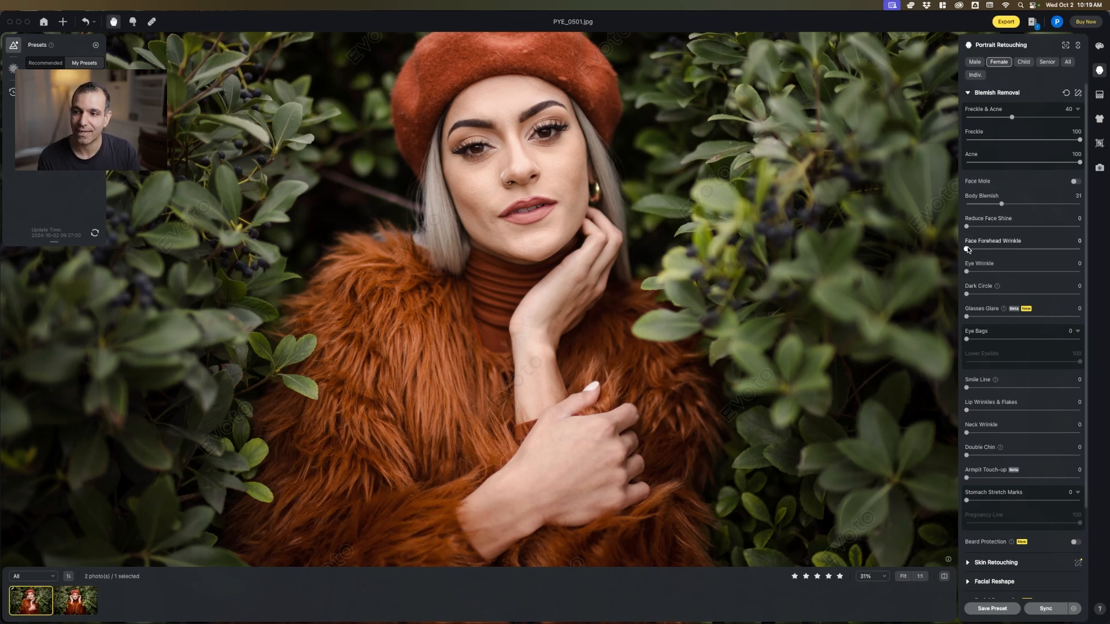
pyautogui.moveTo(967, 250); pyautogui.dragTo(1014, 274)
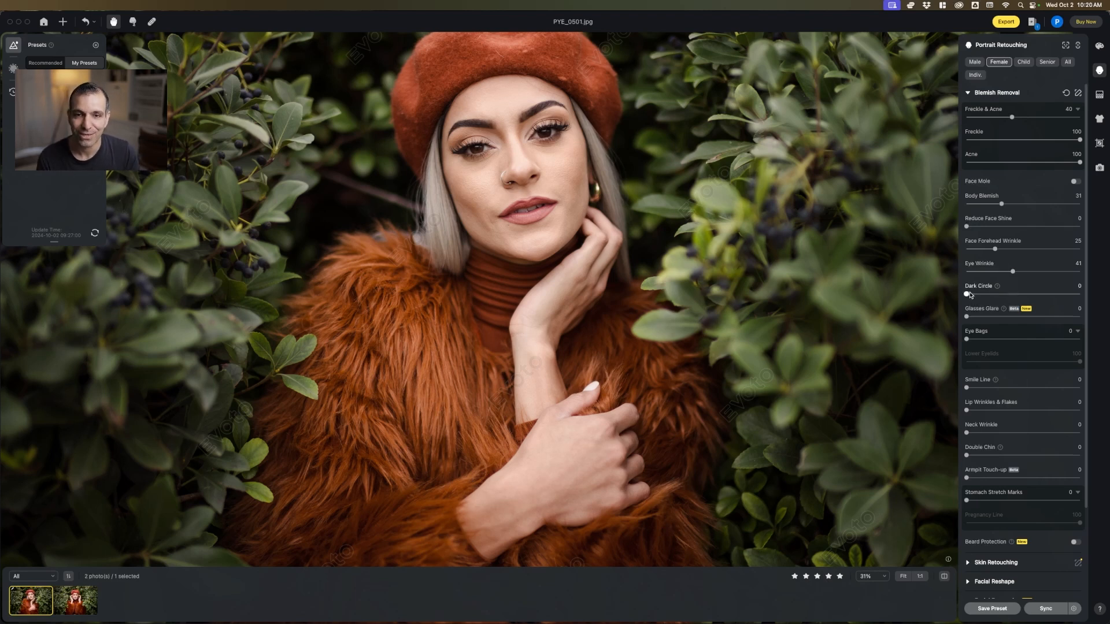
# Reduce the under-eye flaws by setting Dark Circle to 55 and Eye Bags to 40
pyautogui.moveTo(966, 293); pyautogui.dragTo(1029, 299)
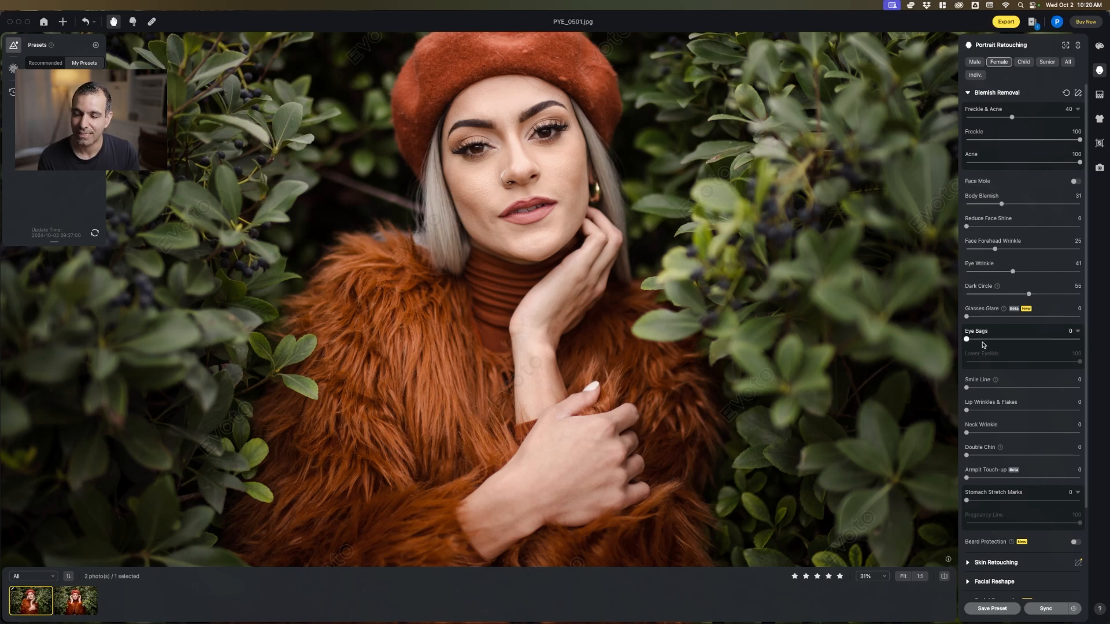
pyautogui.moveTo(967, 339); pyautogui.dragTo(890, 340)
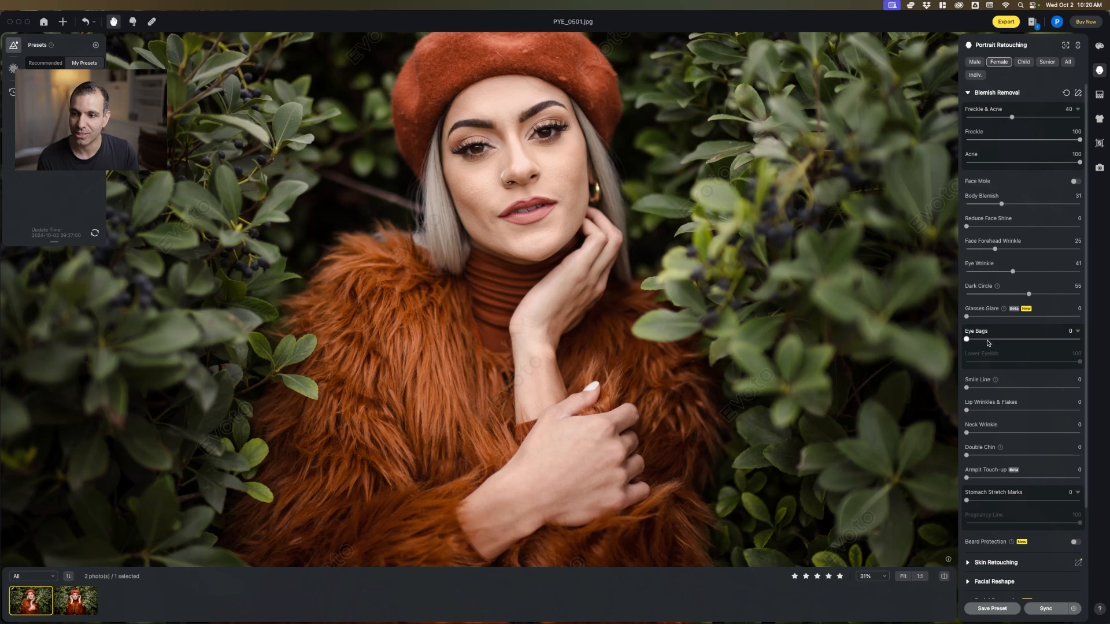
pyautogui.moveTo(968, 341); pyautogui.dragTo(1018, 342)
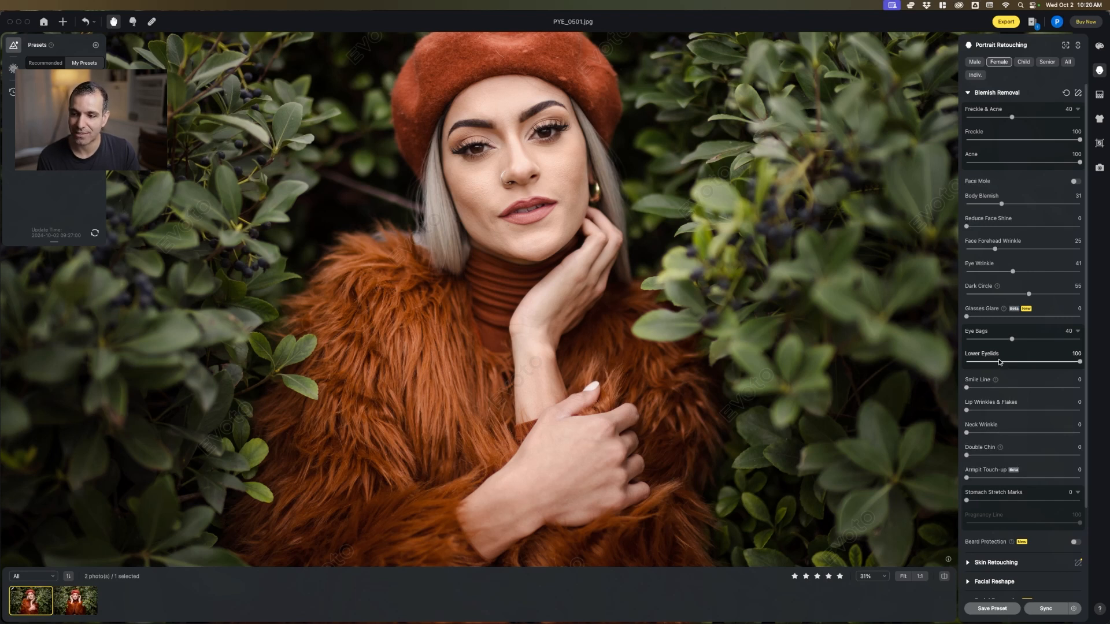
pyautogui.scroll(-3, 1020, 487)
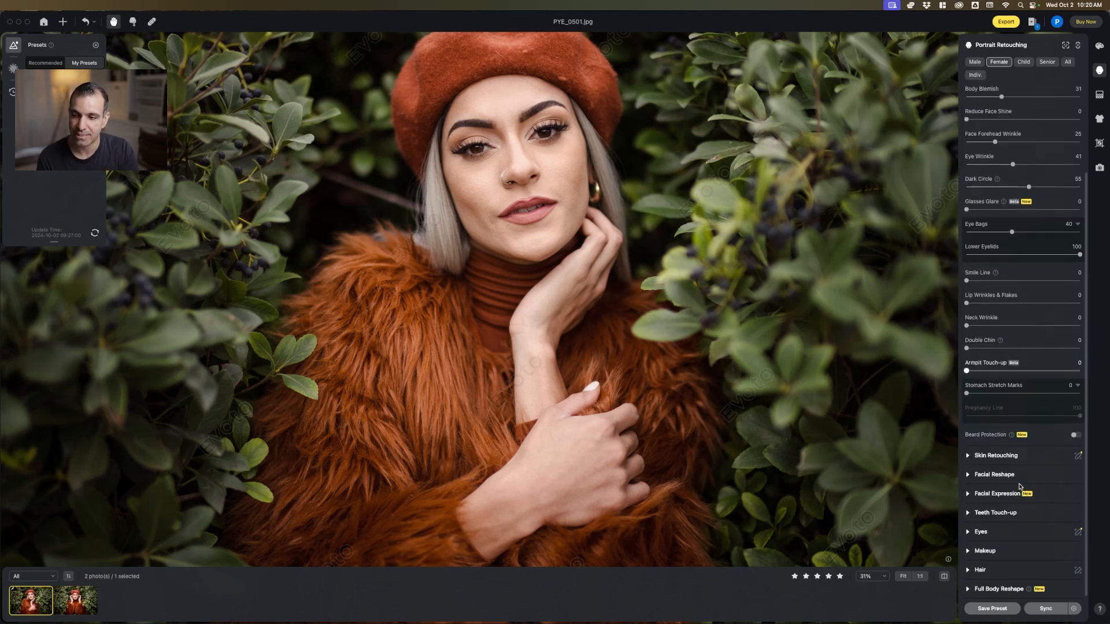
# Set Even with Dodge & Burn to 50 for the face skin in the Skin Retouching settings
pyautogui.click(968, 456)
pyautogui.scroll(-5, 1040, 405)
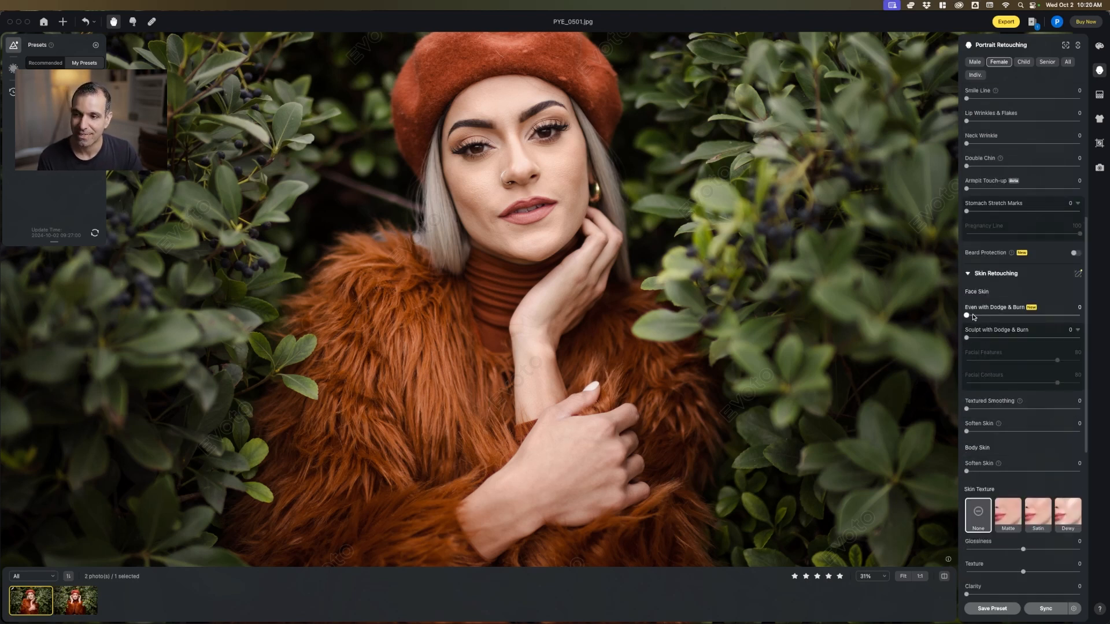
pyautogui.moveTo(968, 317)
pyautogui.mouseDown()
pyautogui.moveTo(1025, 314)
pyautogui.moveTo(948, 317)
pyautogui.mouseUp()
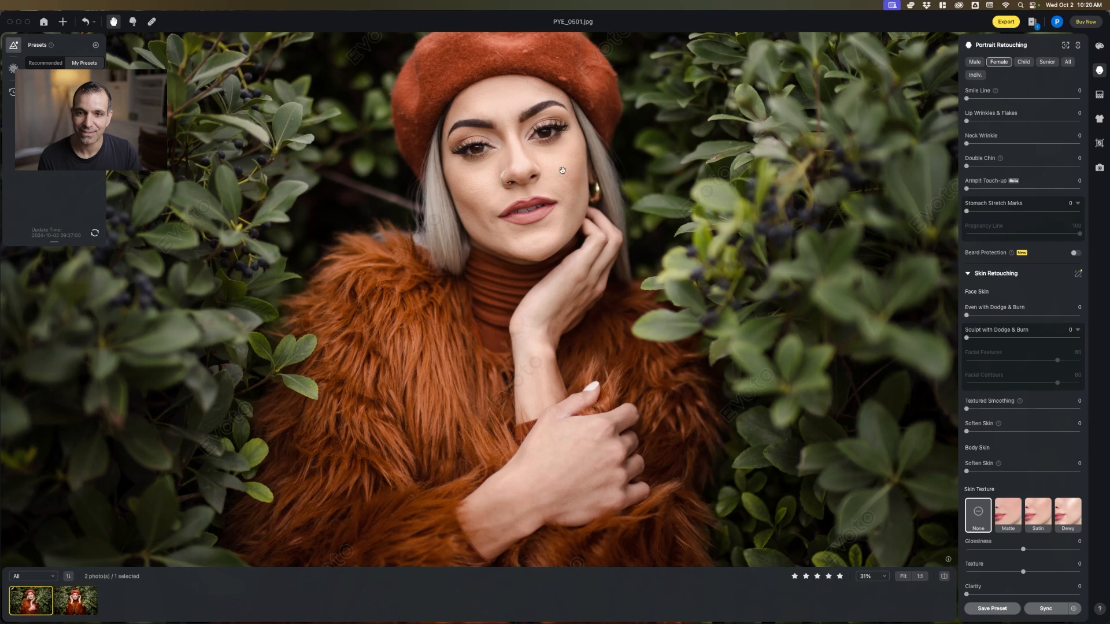
pyautogui.click(531, 161)
pyautogui.moveTo(556, 146); pyautogui.dragTo(546, 236)
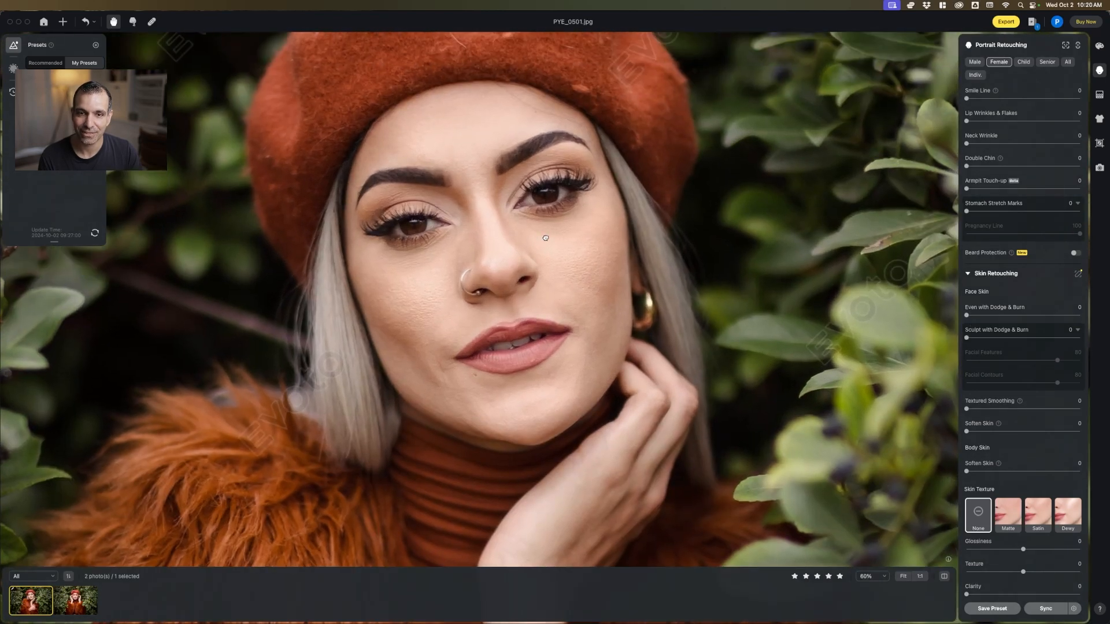
pyautogui.moveTo(972, 317)
pyautogui.mouseDown()
pyautogui.moveTo(1081, 317)
pyautogui.moveTo(971, 316)
pyautogui.moveTo(1024, 320)
pyautogui.mouseUp()
pyautogui.doubleClick(976, 318)
pyautogui.scroll(4, 560, 277)
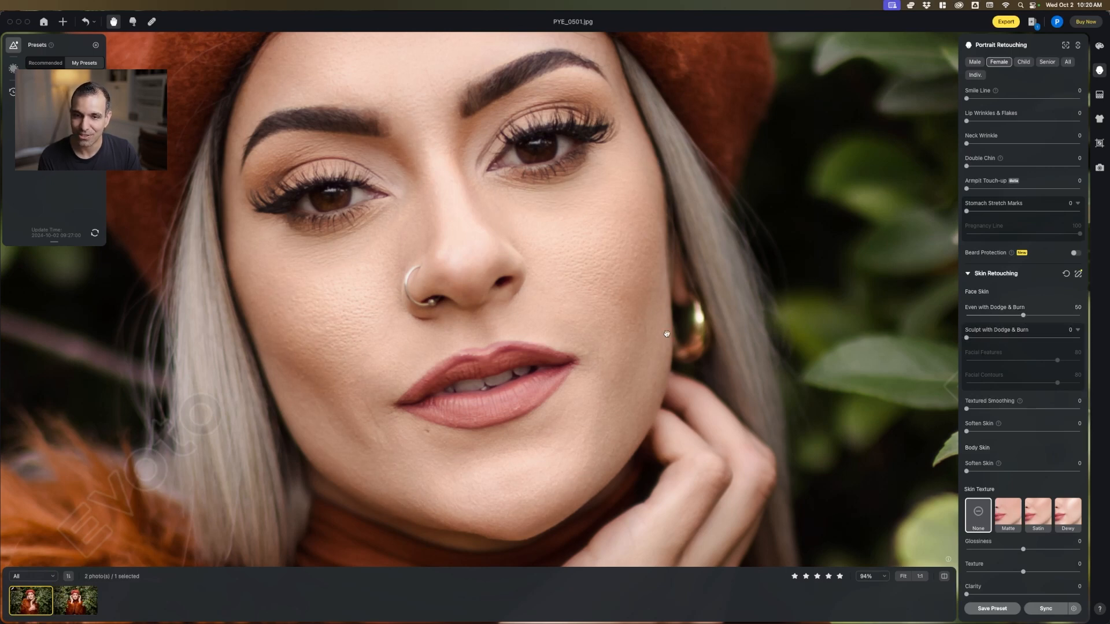
pyautogui.scroll(-10, 665, 333)
pyautogui.scroll(4, 713, 302)
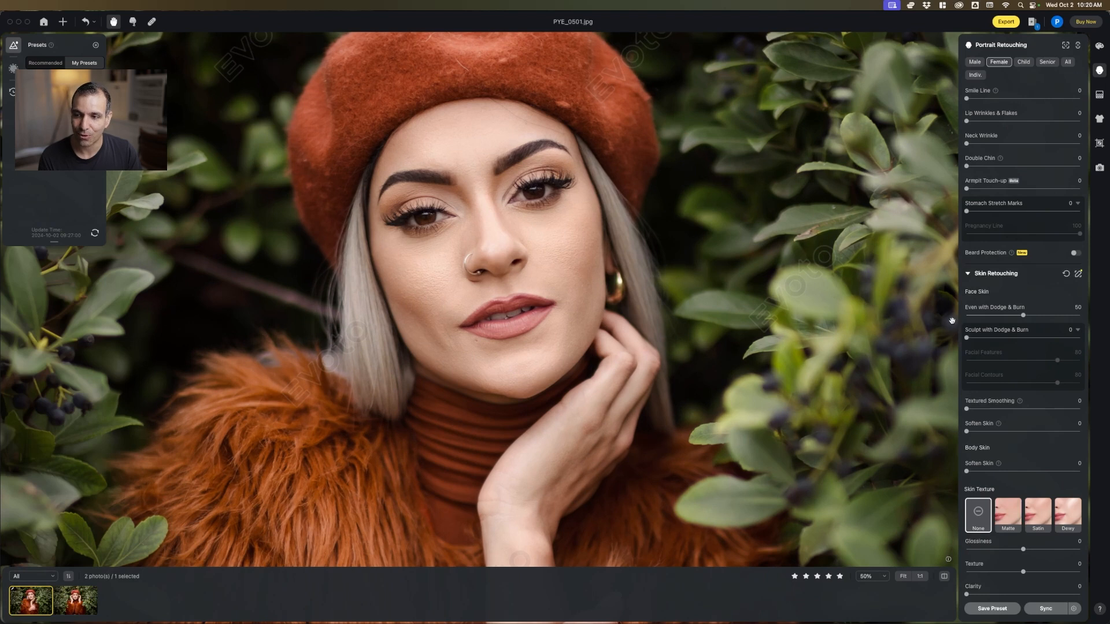
# Set Sculpt with Dodge & Burn to 27, with Facial Features at 46 and Facial Contours at 98
pyautogui.moveTo(966, 337)
pyautogui.mouseDown()
pyautogui.moveTo(1080, 340)
pyautogui.moveTo(964, 347)
pyautogui.moveTo(1004, 341)
pyautogui.mouseUp()
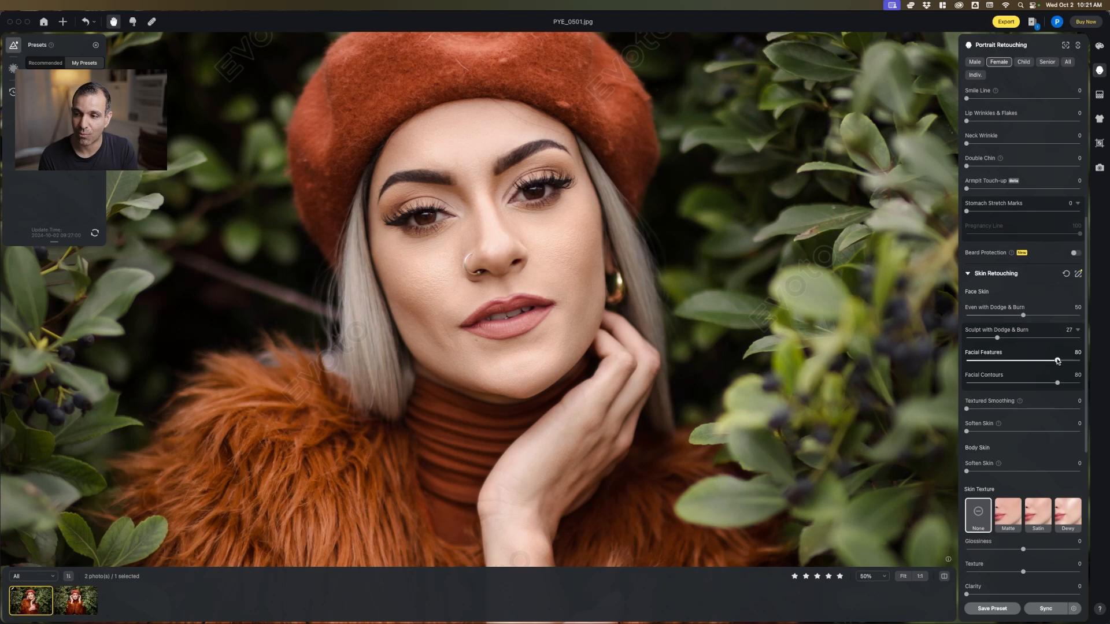
pyautogui.moveTo(1057, 361)
pyautogui.mouseDown()
pyautogui.moveTo(1018, 362)
pyautogui.moveTo(1078, 382)
pyautogui.mouseUp()
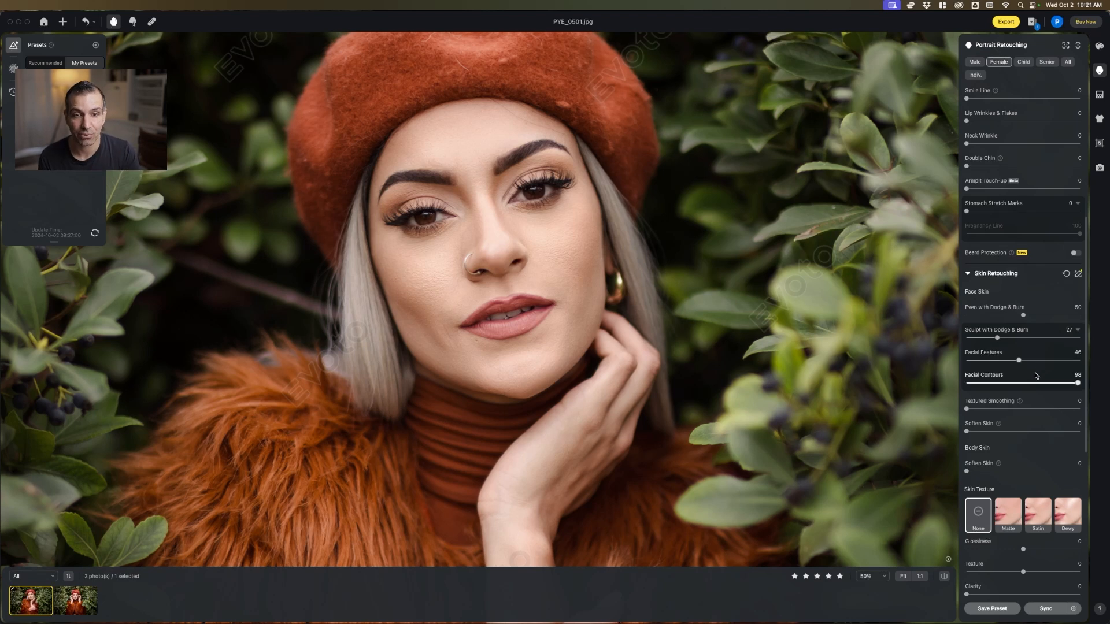
# Smooth the face skin by setting Textured Smoothing to 24 and Soften Skin to 20
pyautogui.scroll(-5, 1038, 386)
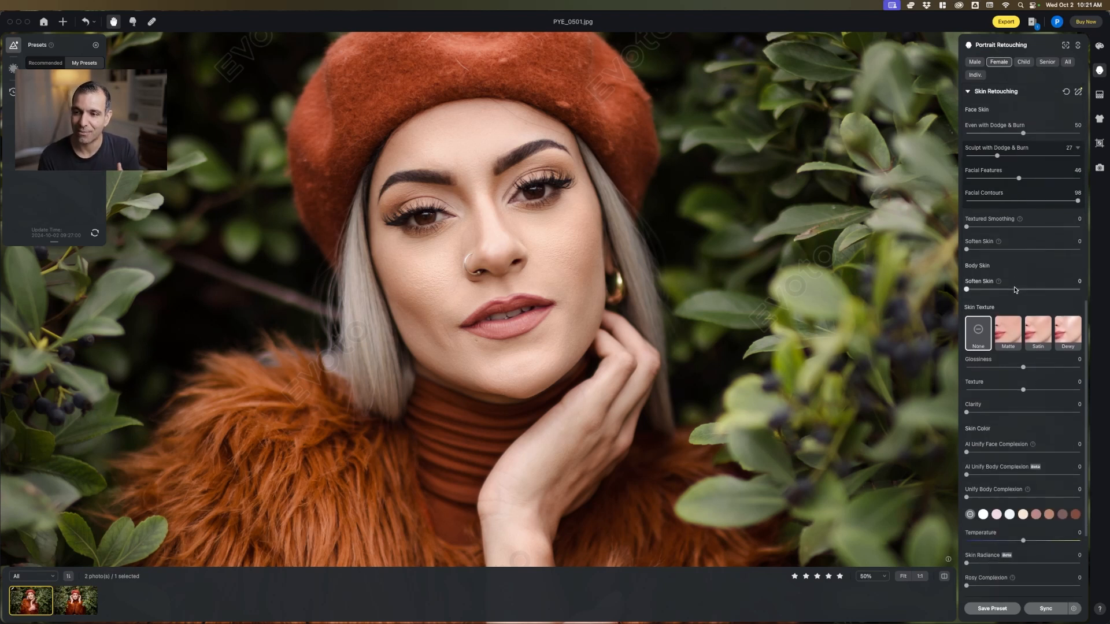
pyautogui.moveTo(967, 227); pyautogui.dragTo(993, 252)
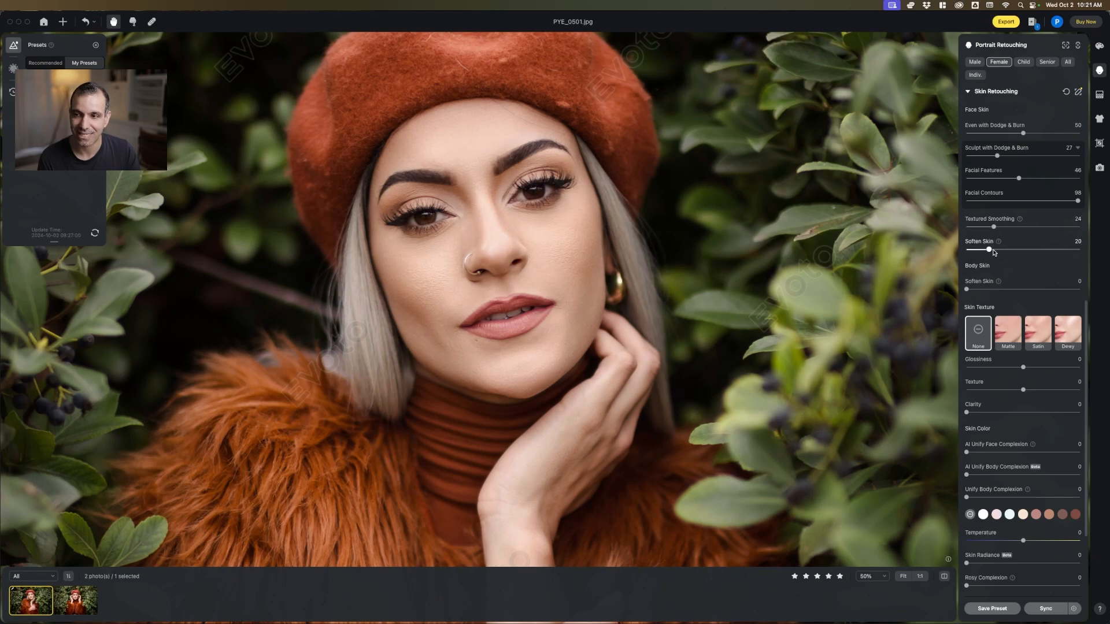
pyautogui.scroll(-5, 615, 271)
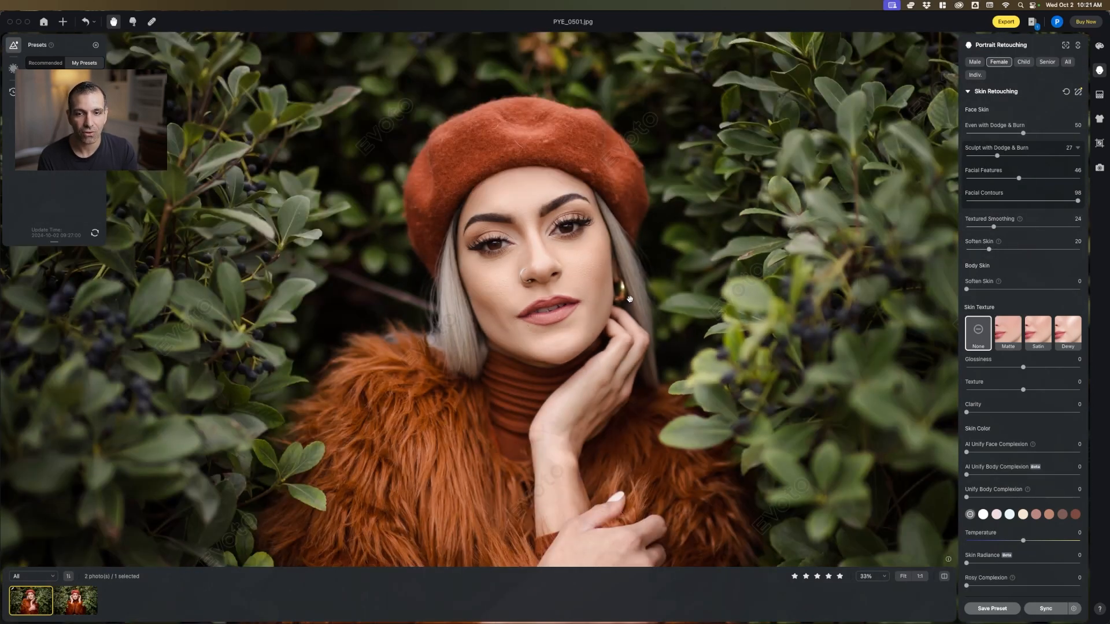
pyautogui.scroll(5, 616, 271)
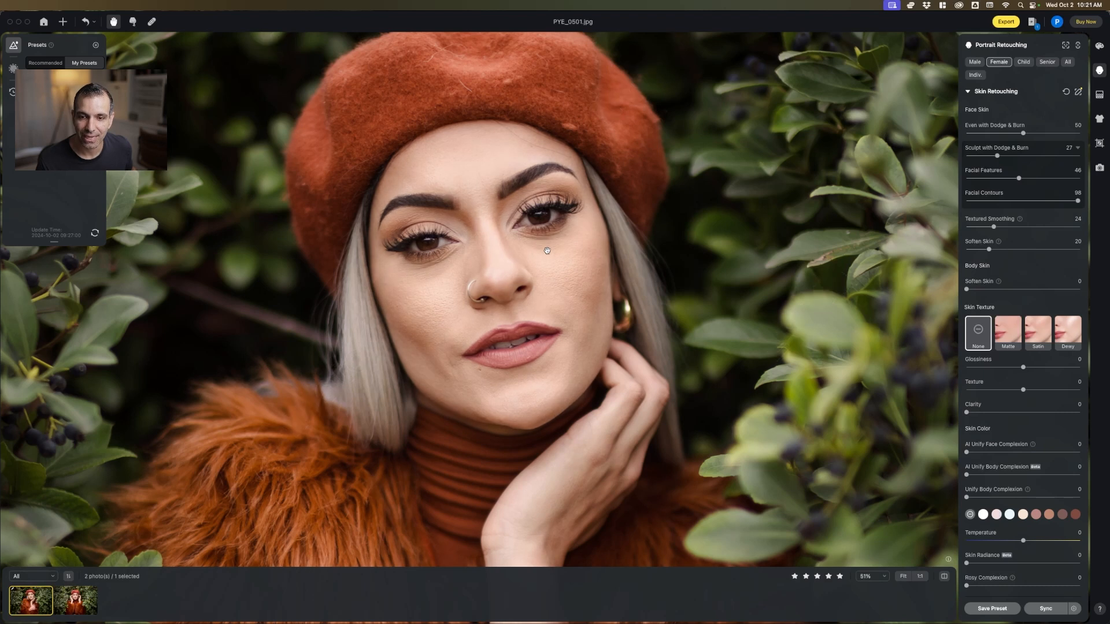
# Apply the Satin skin texture and set AI Unify Face Complexion to 13 and AI Unify Body Complexion to 42
pyautogui.click(1038, 327)
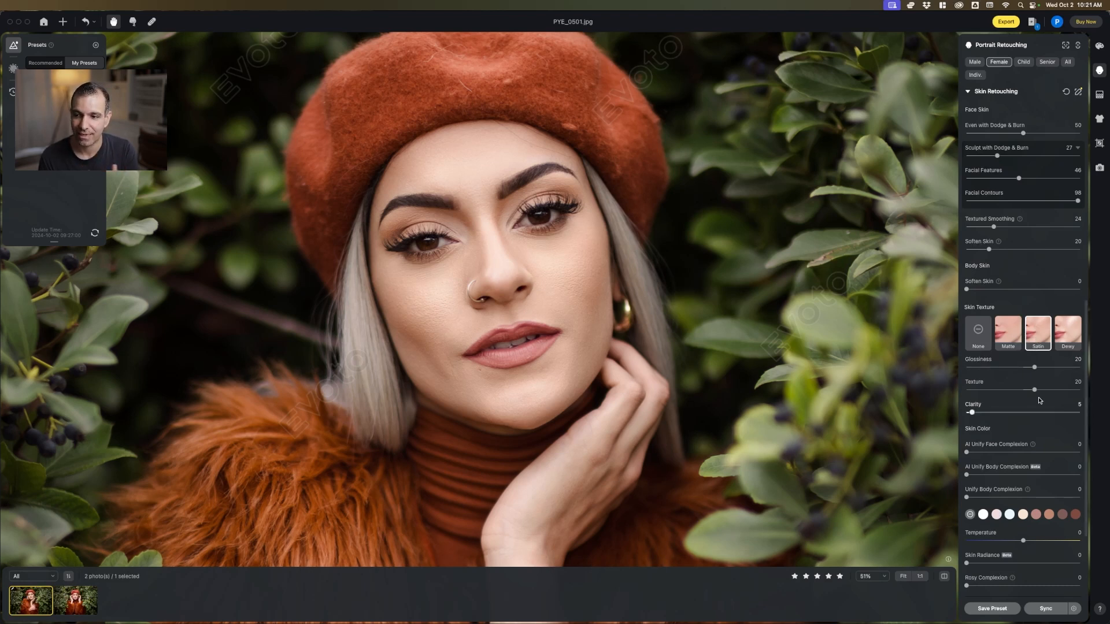
pyautogui.scroll(-5, 969, 334)
pyautogui.scroll(-5, 728, 350)
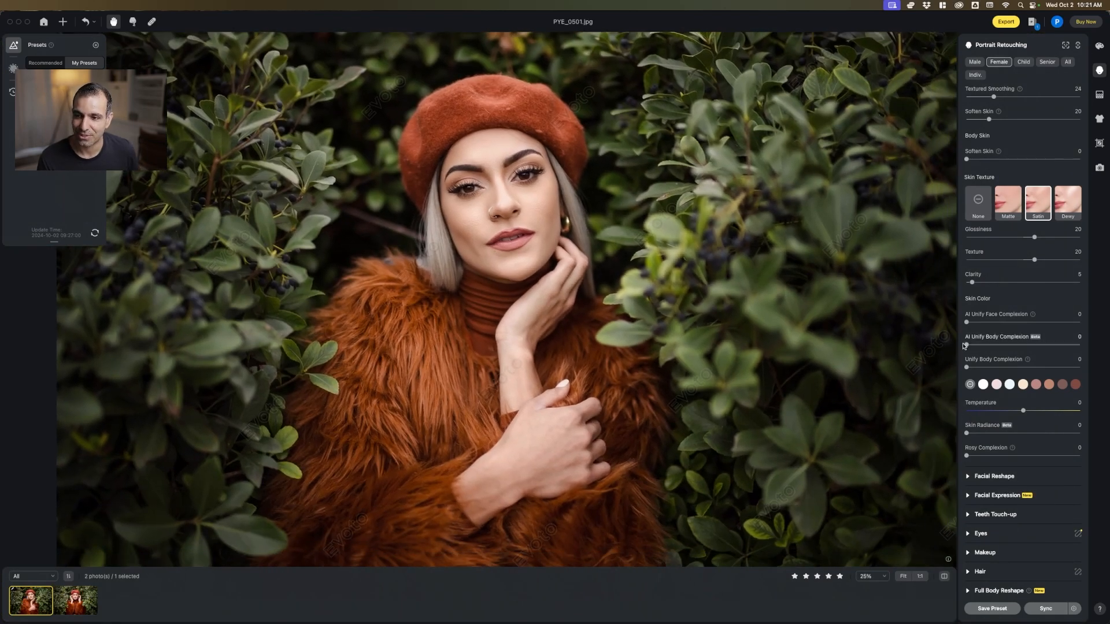
pyautogui.moveTo(967, 346); pyautogui.dragTo(981, 324)
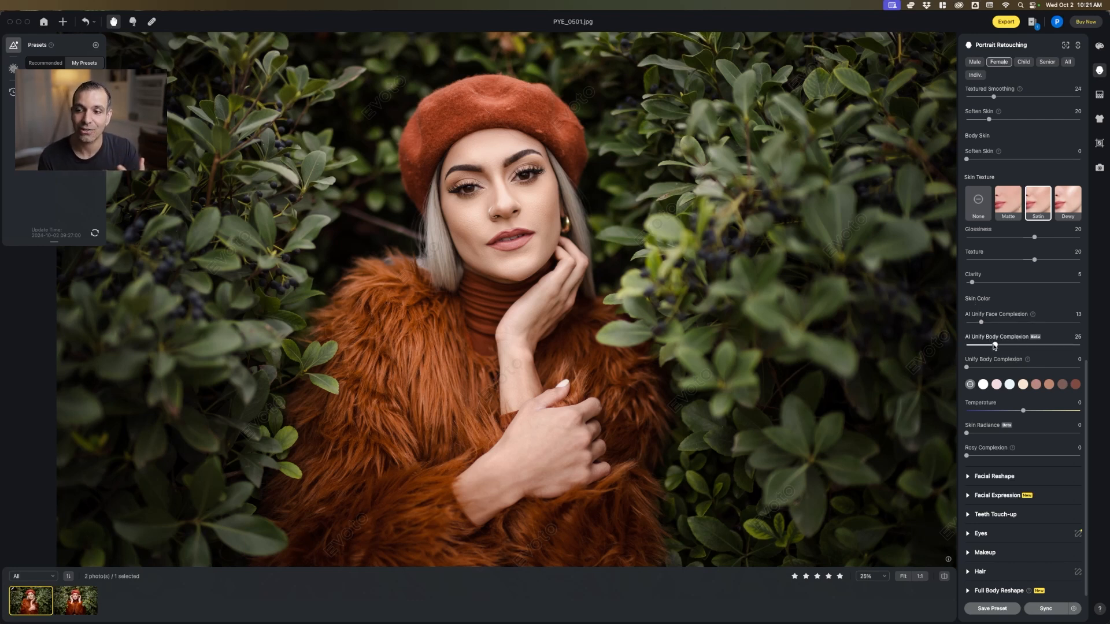
pyautogui.moveTo(994, 346); pyautogui.dragTo(1016, 347)
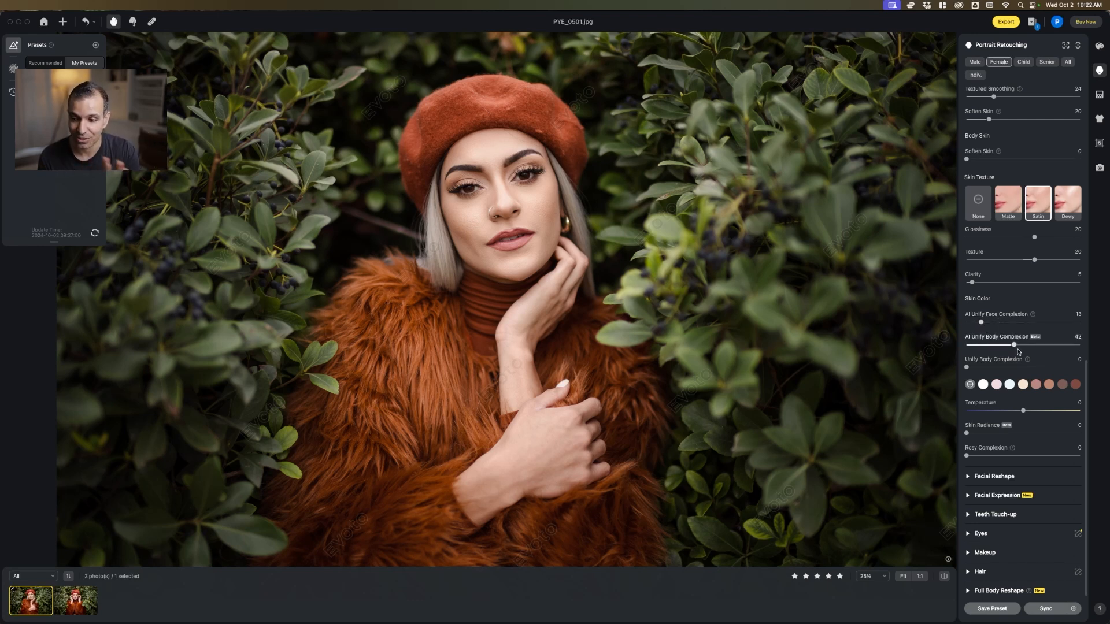
# Set Remove Stray Hairs to 84 in the Hair settings and check the retouched portrait at different magnifications
pyautogui.scroll(-1, 1017, 412)
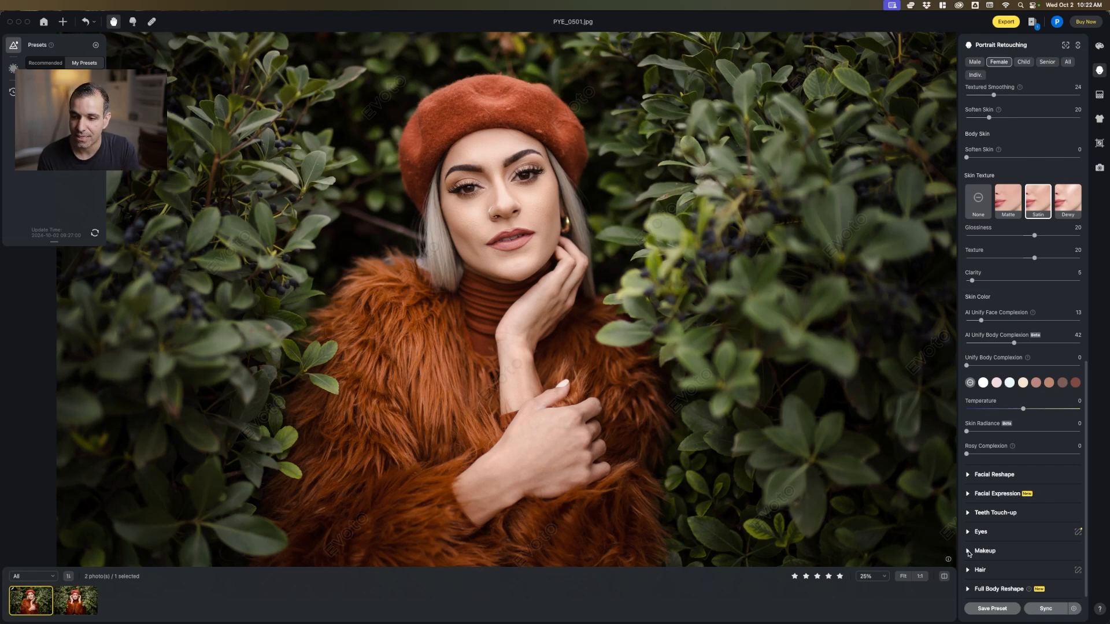
pyautogui.click(970, 570)
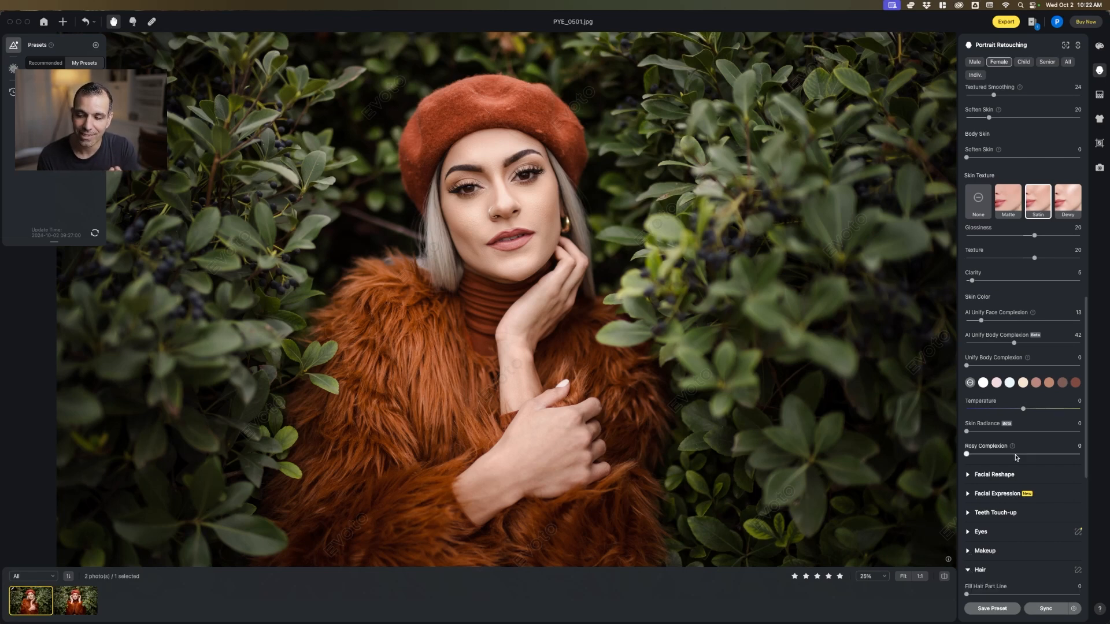
pyautogui.scroll(-10, 982, 347)
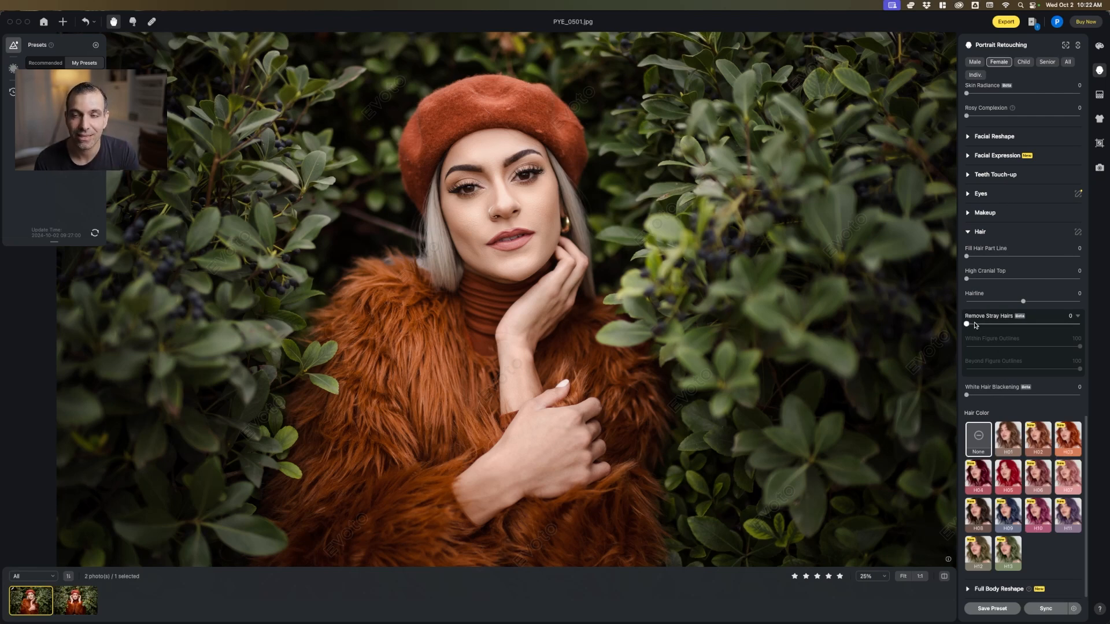
pyautogui.click(530, 220)
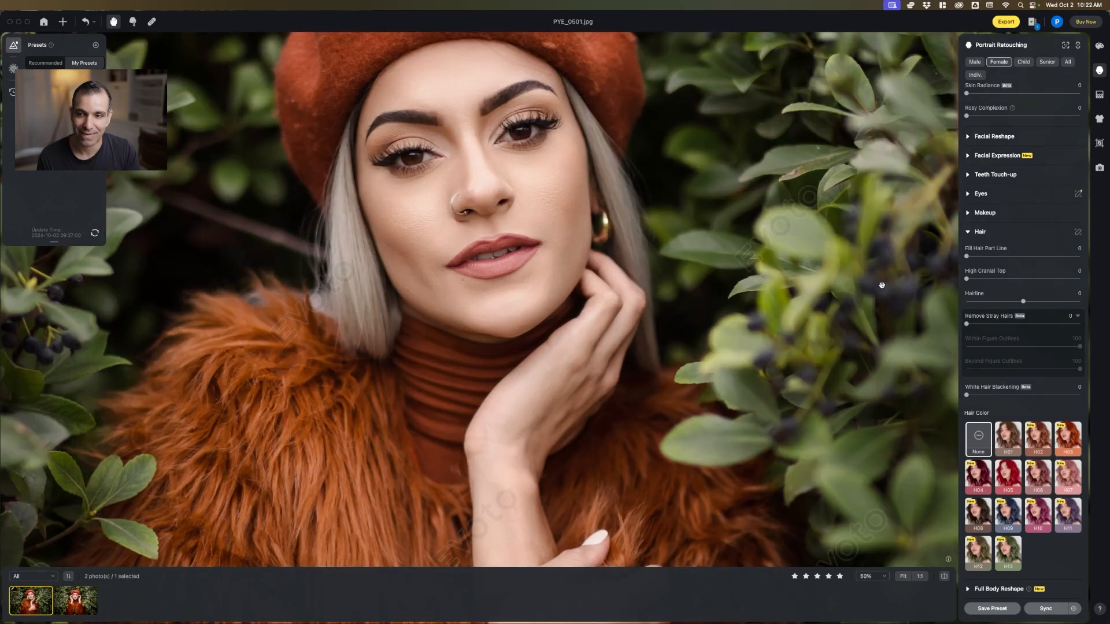
pyautogui.moveTo(967, 325); pyautogui.dragTo(1045, 327)
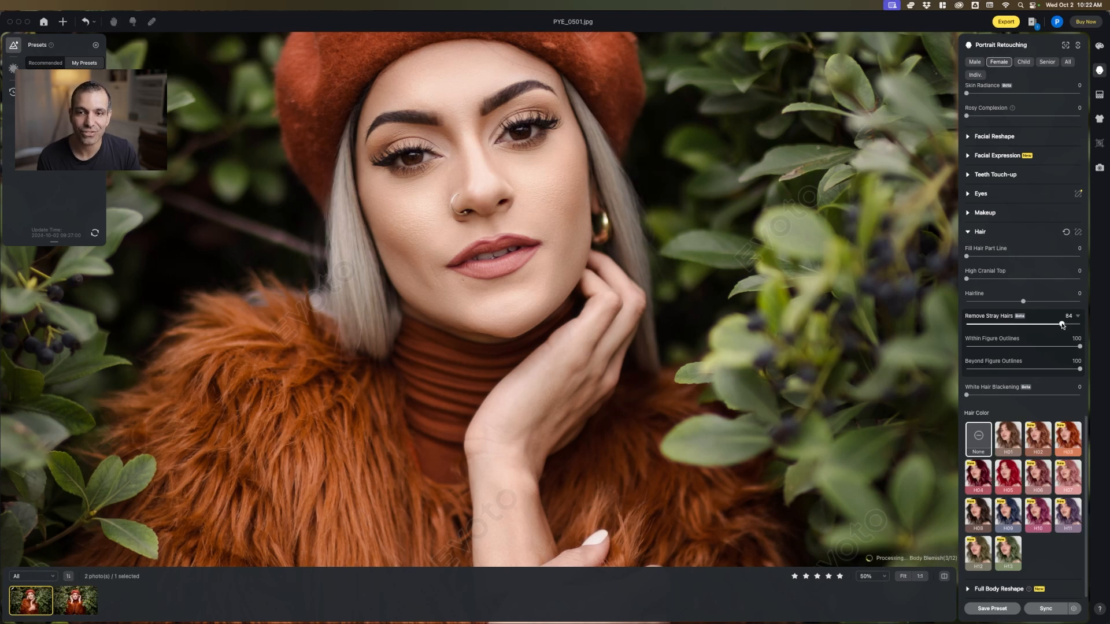
pyautogui.moveTo(1061, 326)
pyautogui.mouseDown()
pyautogui.moveTo(980, 330)
pyautogui.moveTo(1062, 327)
pyautogui.mouseUp()
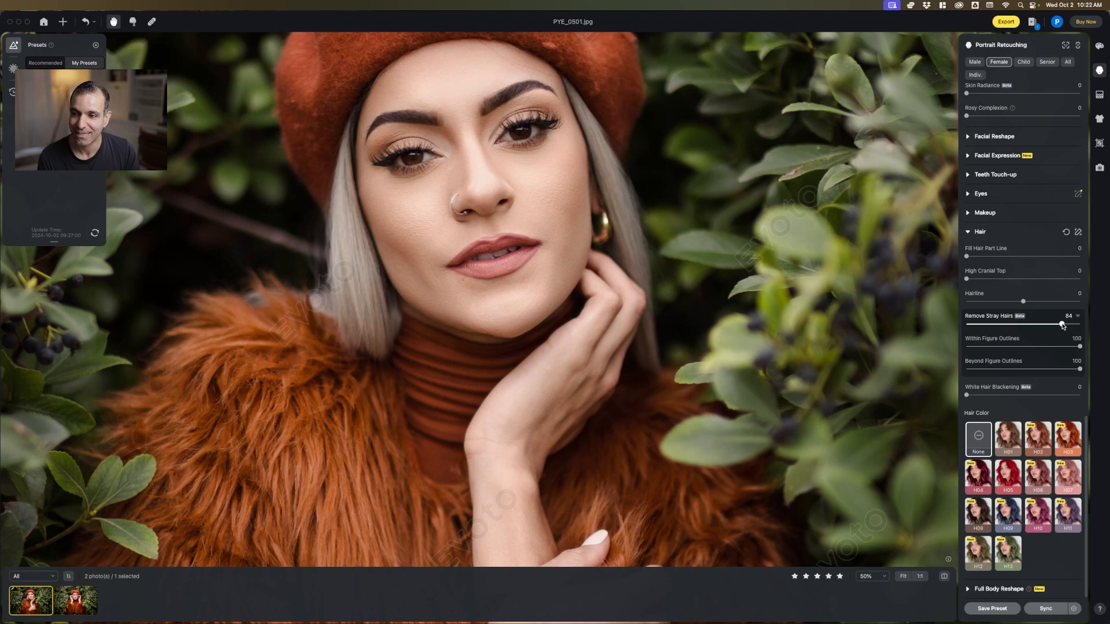
pyautogui.scroll(-5, 708, 341)
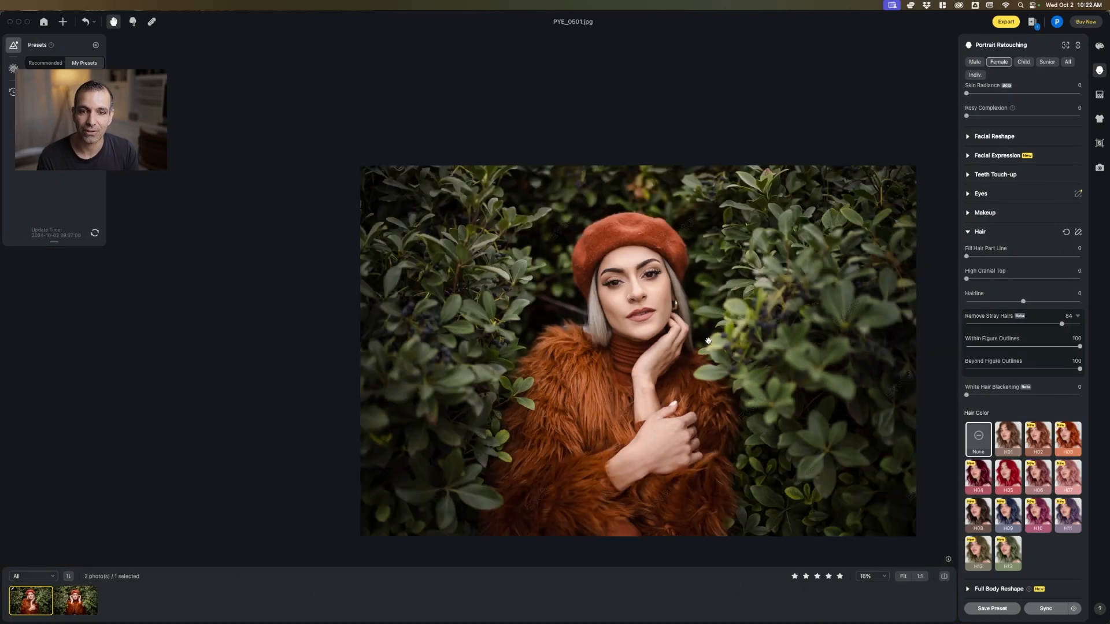
pyautogui.scroll(4, 709, 339)
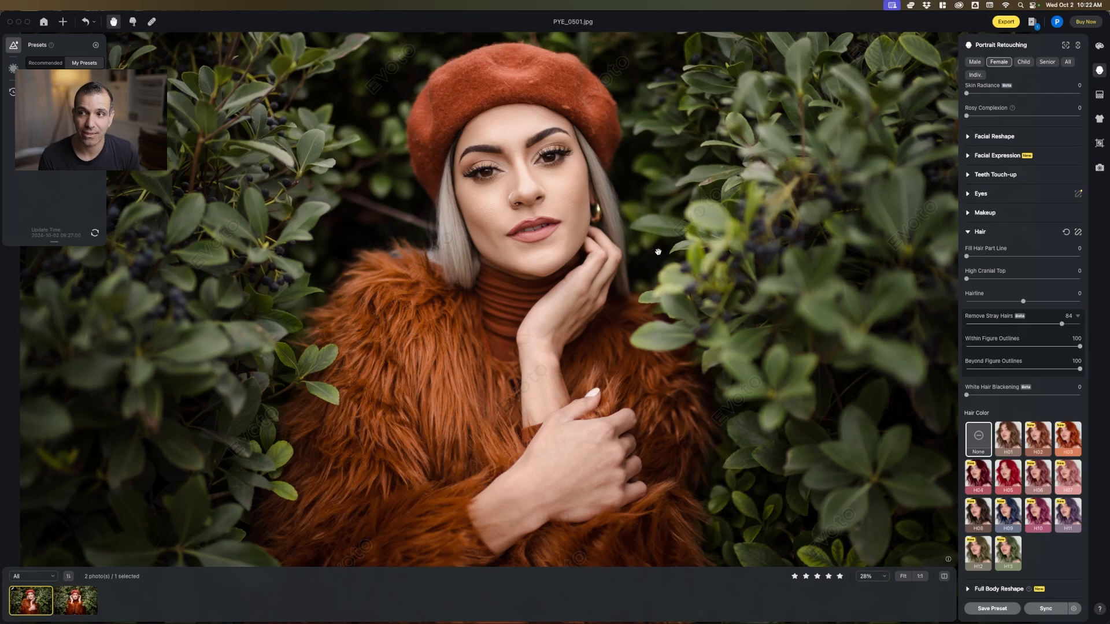
pyautogui.scroll(-2, 659, 253)
pyautogui.moveTo(690, 252); pyautogui.dragTo(628, 265)
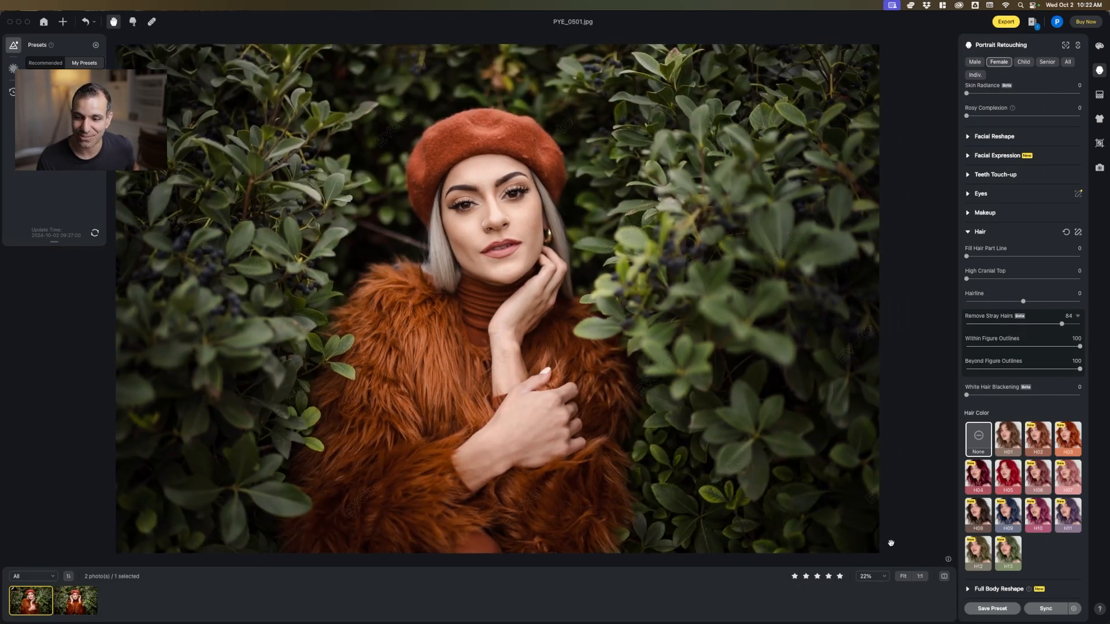
# Save the current portrait retouching settings as a new preset named Female Model Retouch
pyautogui.click(990, 609)
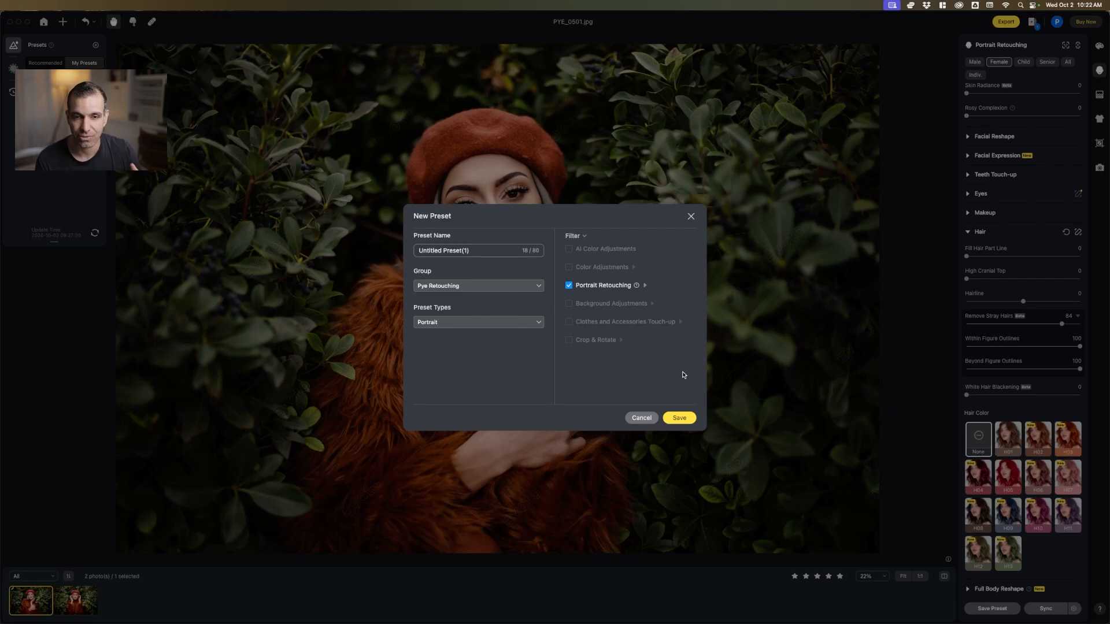
pyautogui.click(488, 254)
pyautogui.press('super+a')
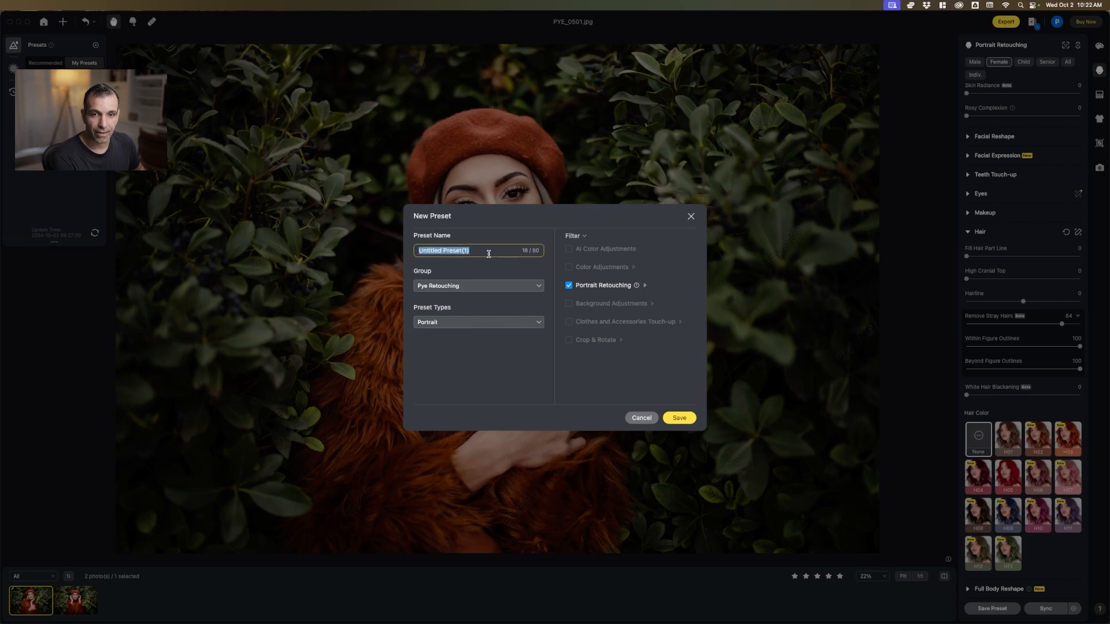
pyautogui.write('Mode')
pyautogui.press('super+a')
pyautogui.write('F')
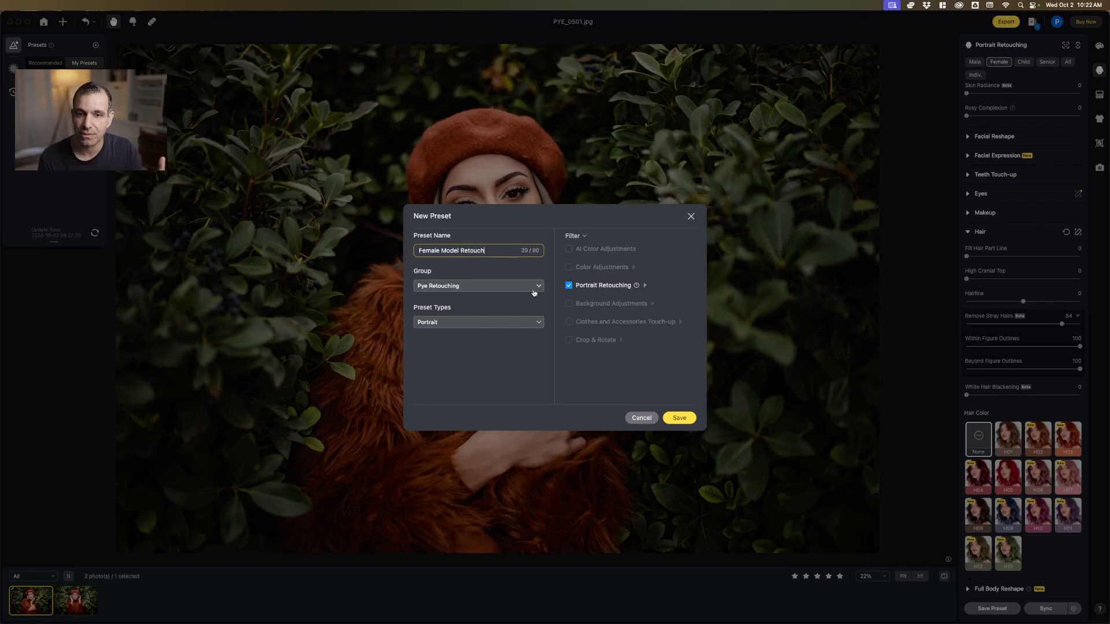
pyautogui.click(686, 423)
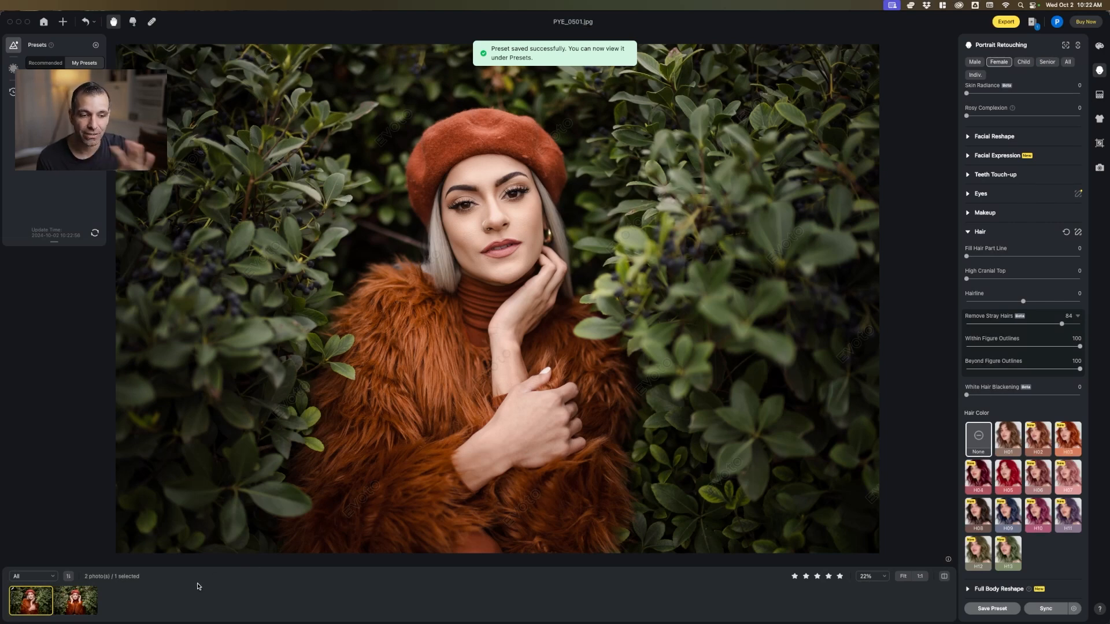
# Apply the Female Model Retouch preset to PYE_0510.jpg and inspect the face up close
pyautogui.click(70, 603)
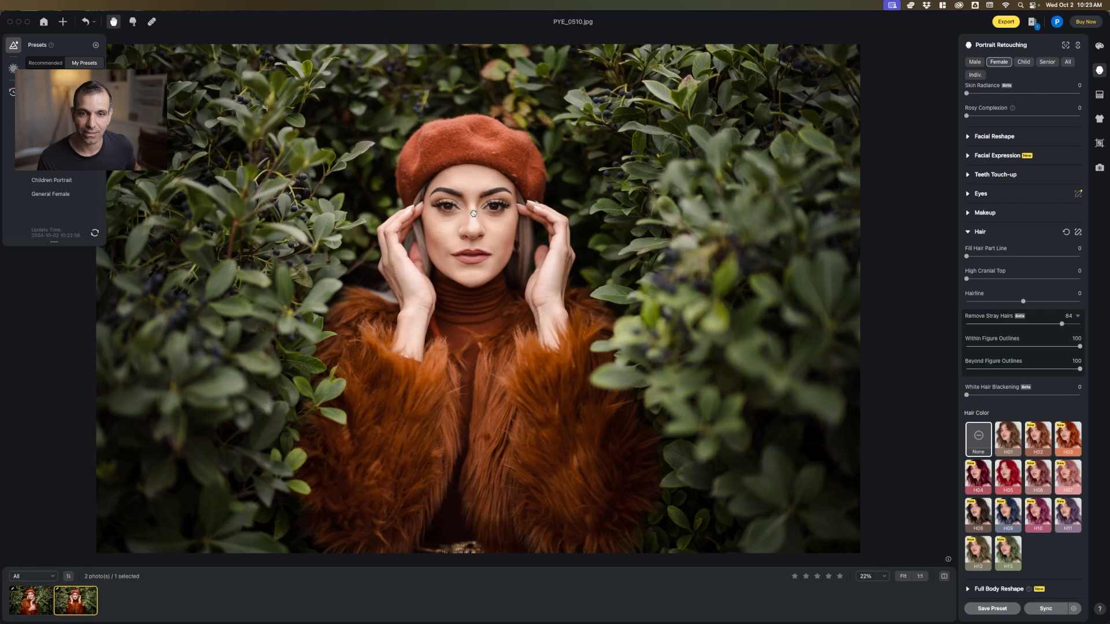
pyautogui.scroll(3, 477, 208)
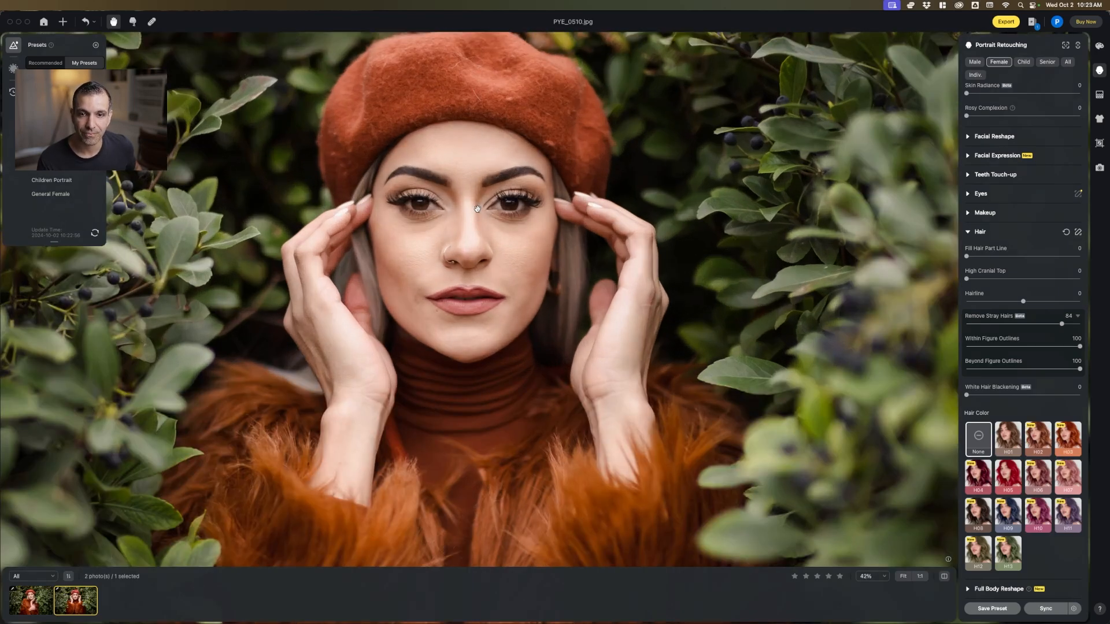
pyautogui.scroll(2, 477, 209)
pyautogui.scroll(-3, 476, 208)
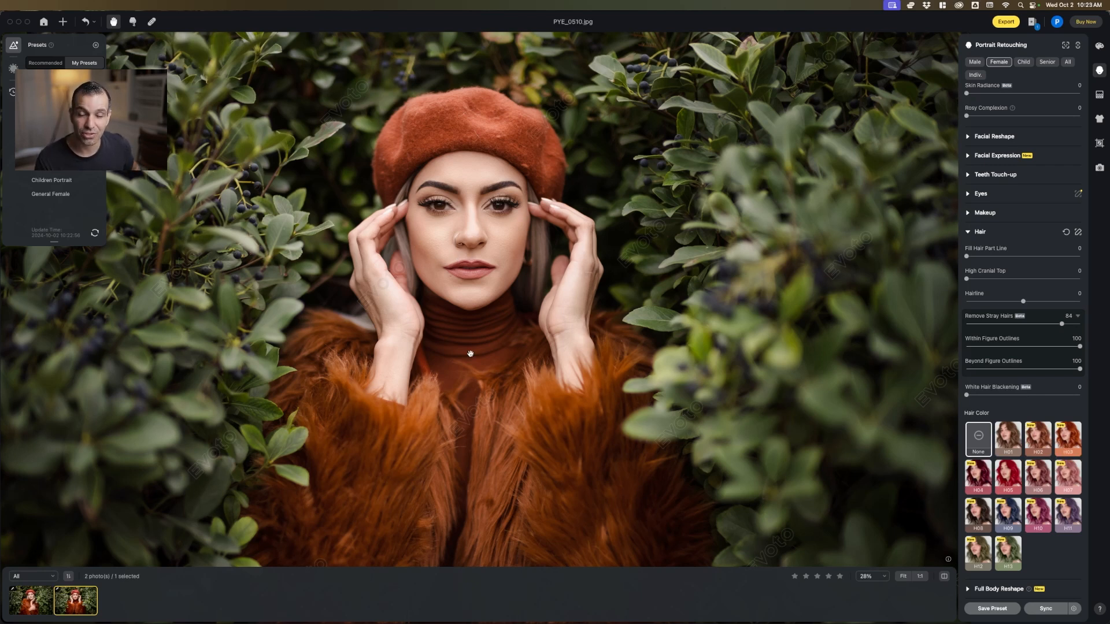
# Review the export settings for PYE_0510.jpg, close them without exporting, and inspect the retouched face up close
pyautogui.click(1006, 23)
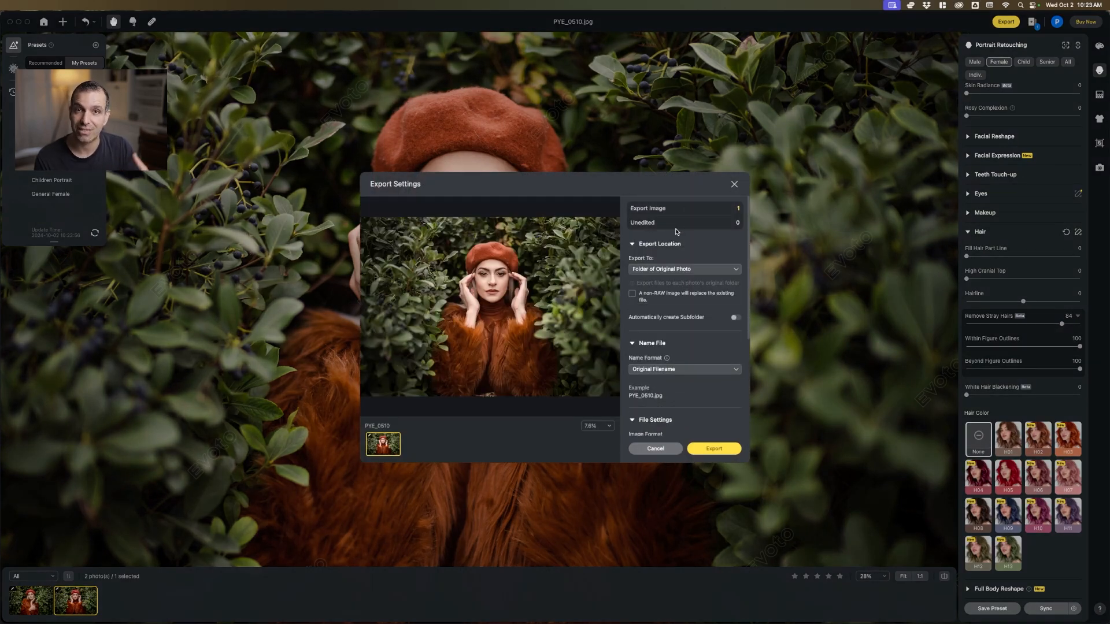
pyautogui.click(656, 449)
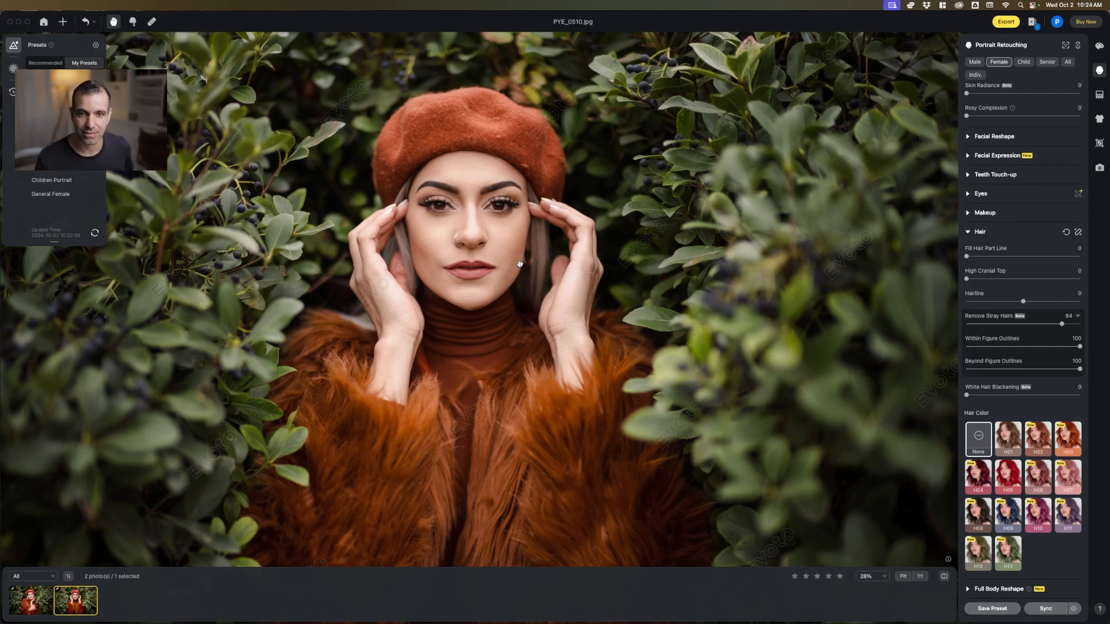
pyautogui.scroll(3, 480, 220)
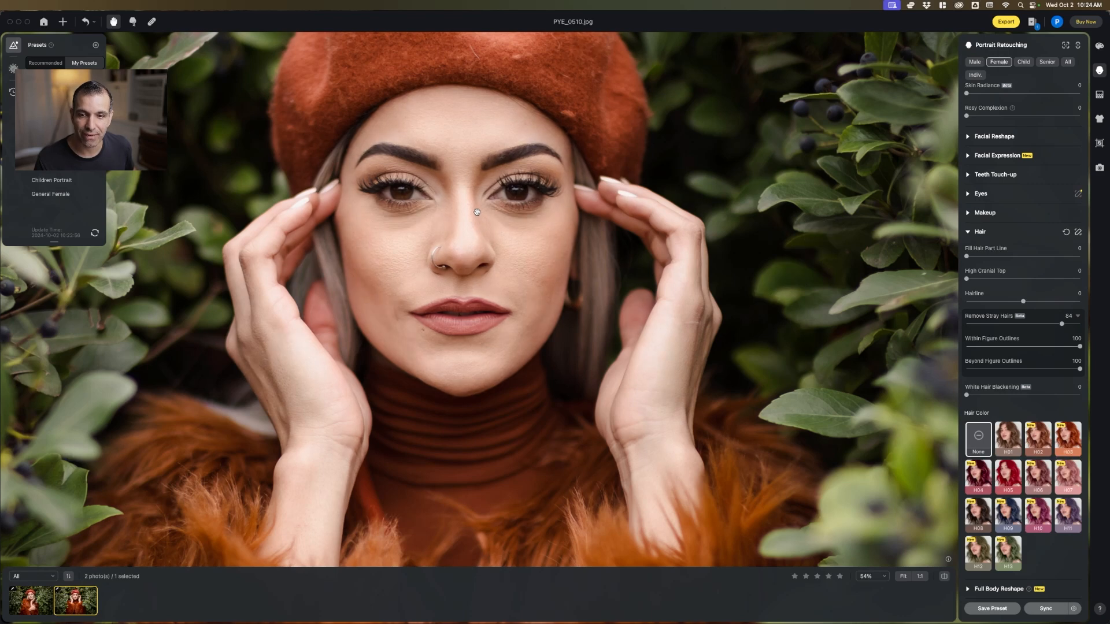
pyautogui.scroll(1, 477, 214)
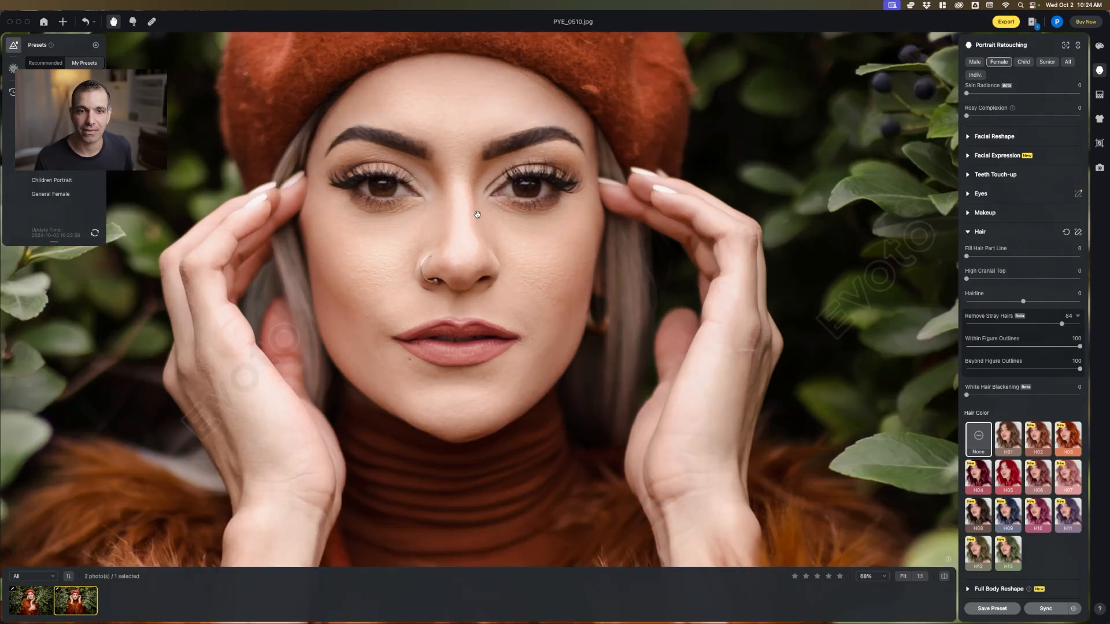
# In the Eyes settings, set Brightness to 44, Iris to 100, Sclera to 30 and Eye Reflection to 67 for both eyes
pyautogui.scroll(-1, 477, 213)
pyautogui.scroll(1, 478, 215)
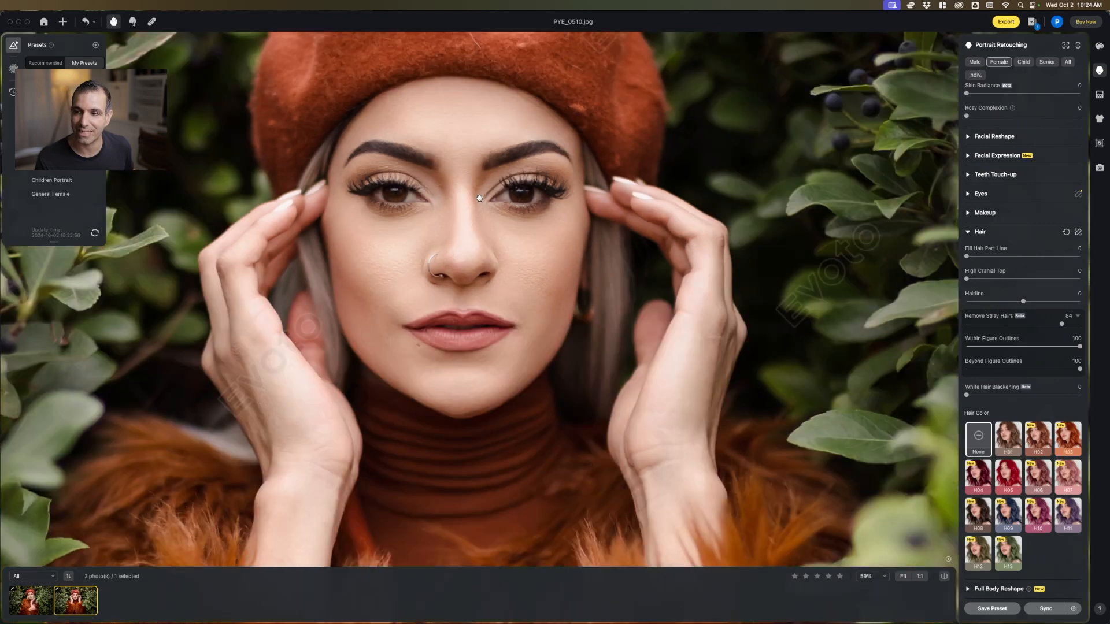
pyautogui.scroll(2, 495, 195)
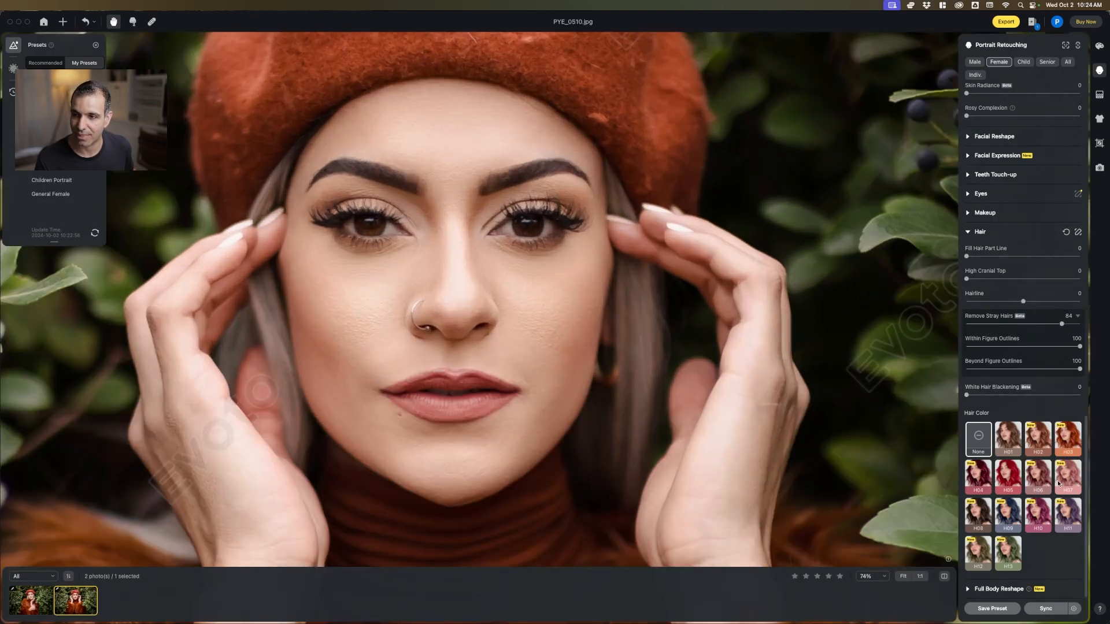
pyautogui.click(978, 193)
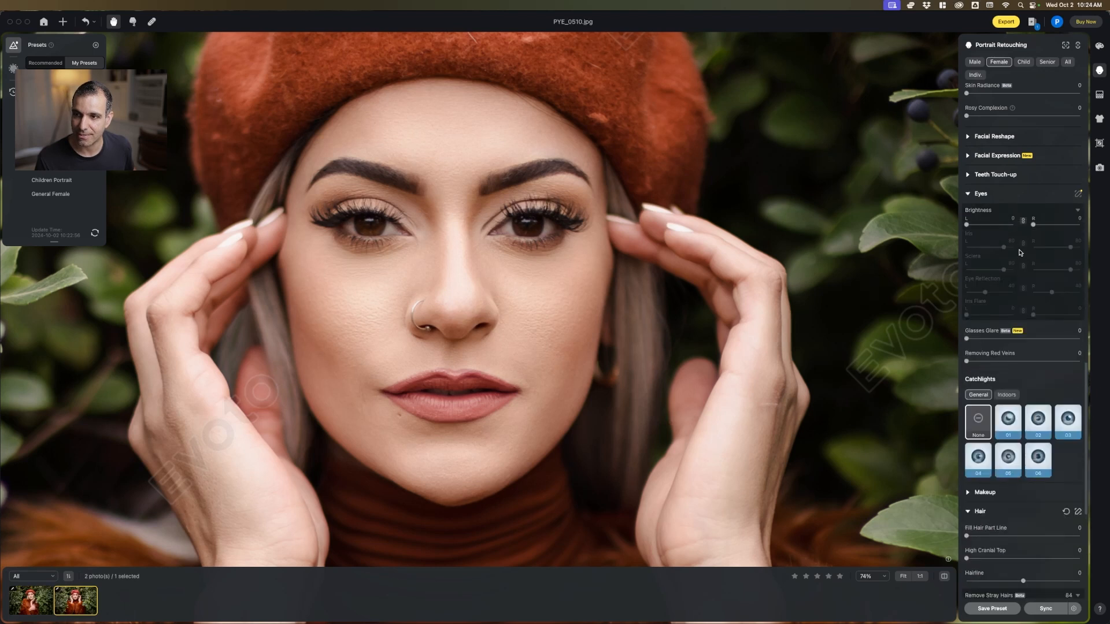
pyautogui.moveTo(968, 224); pyautogui.dragTo(987, 230)
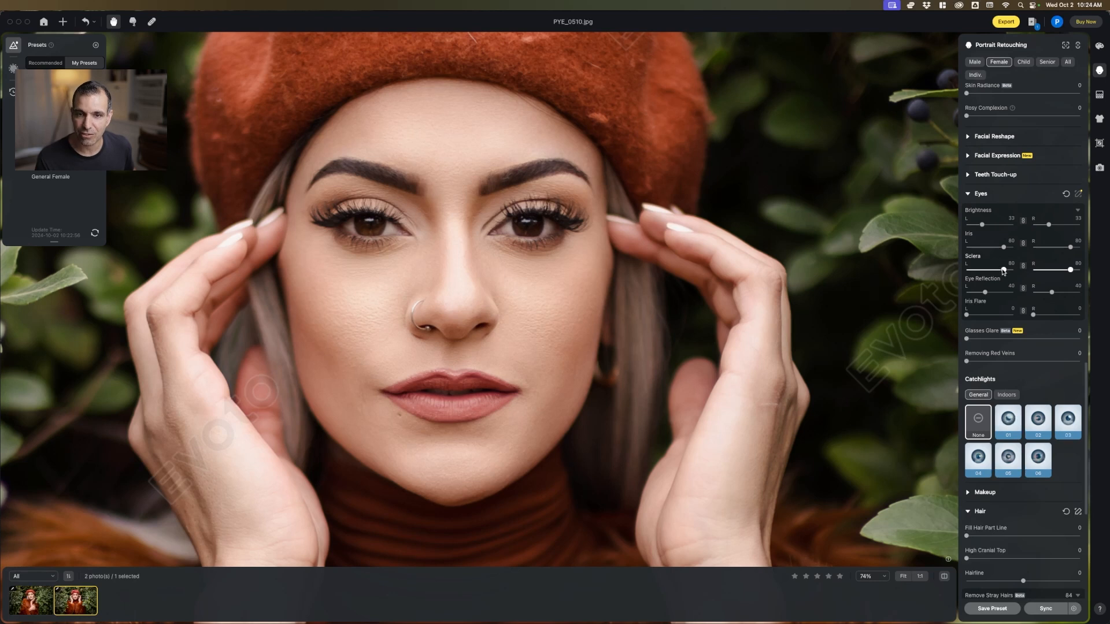
pyautogui.moveTo(1002, 270); pyautogui.dragTo(984, 270)
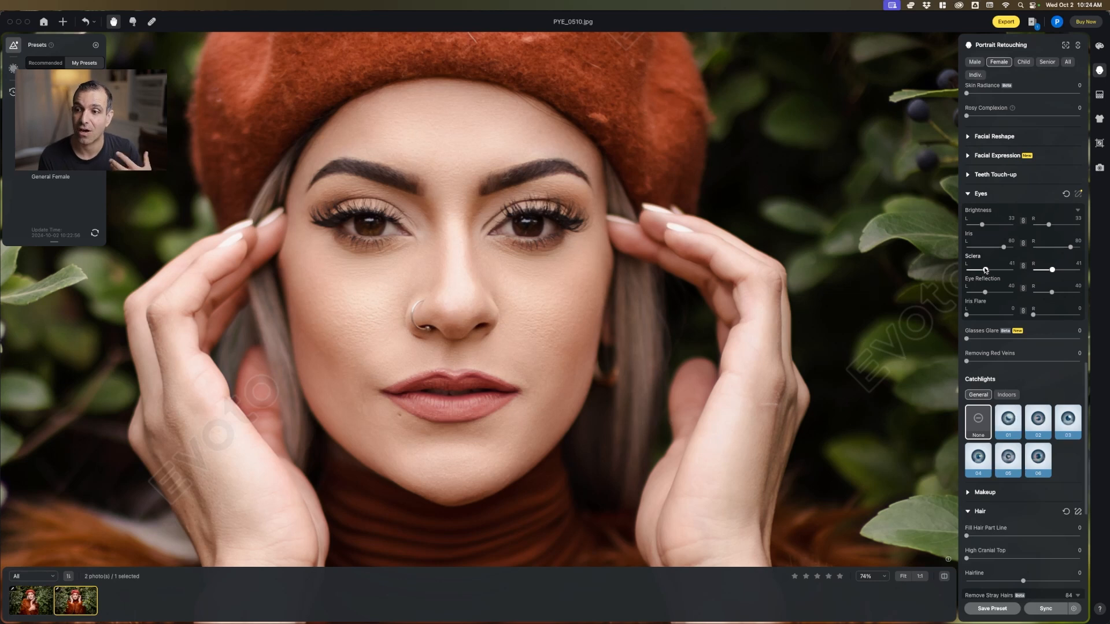
pyautogui.moveTo(986, 271); pyautogui.dragTo(1014, 248)
pyautogui.click(987, 224)
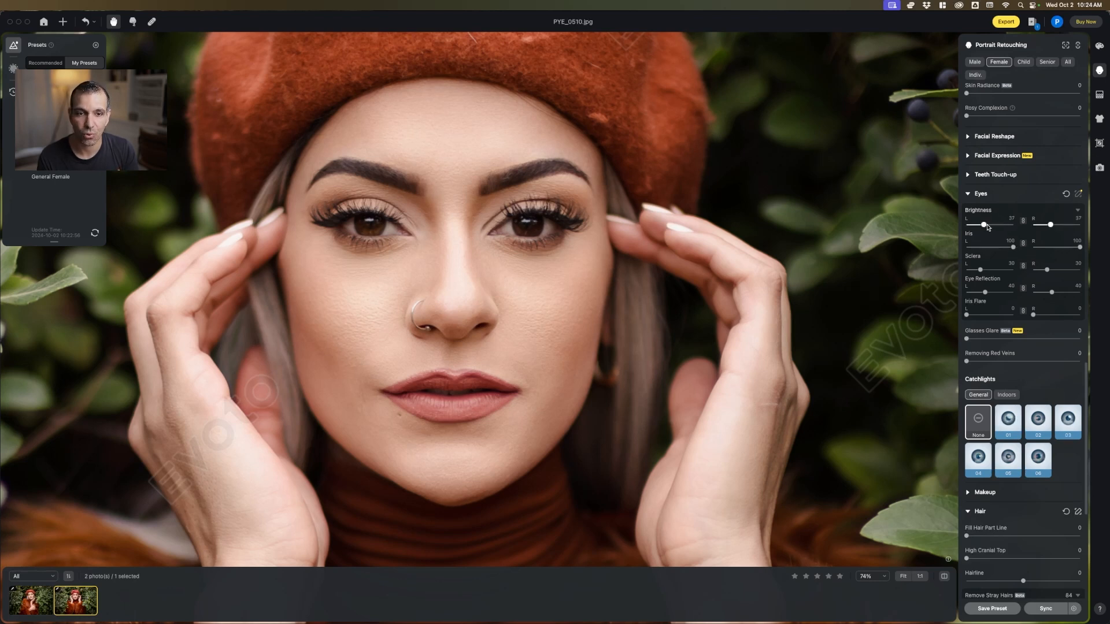
pyautogui.moveTo(985, 293); pyautogui.dragTo(999, 293)
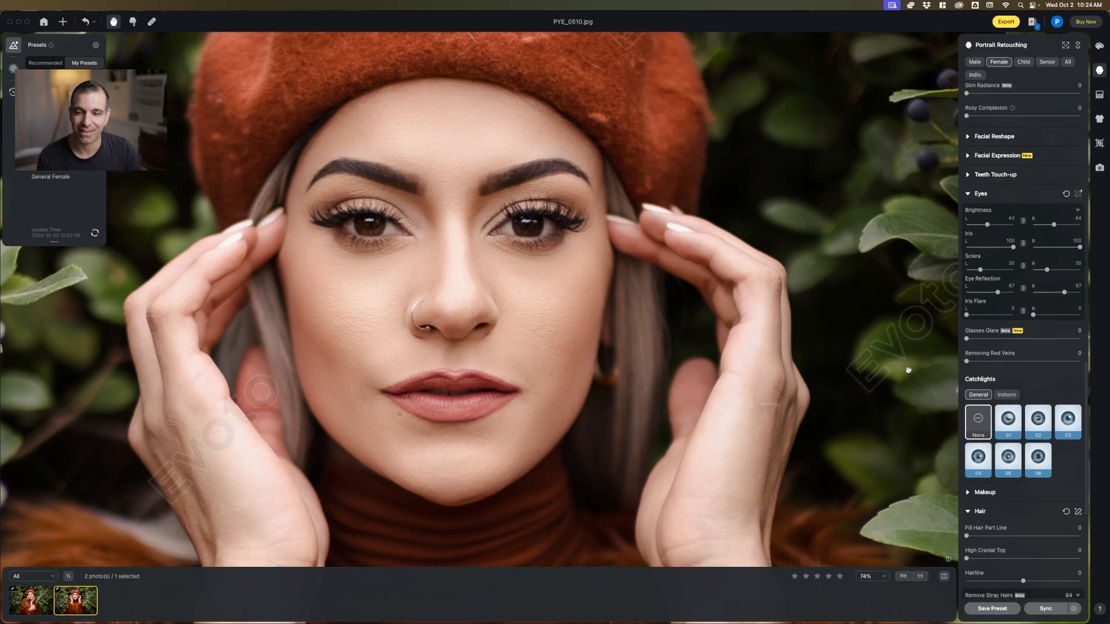
# Try General catchlight 01 on the eyes, restore None, and inspect the portrait at different magnifications
pyautogui.click(1008, 419)
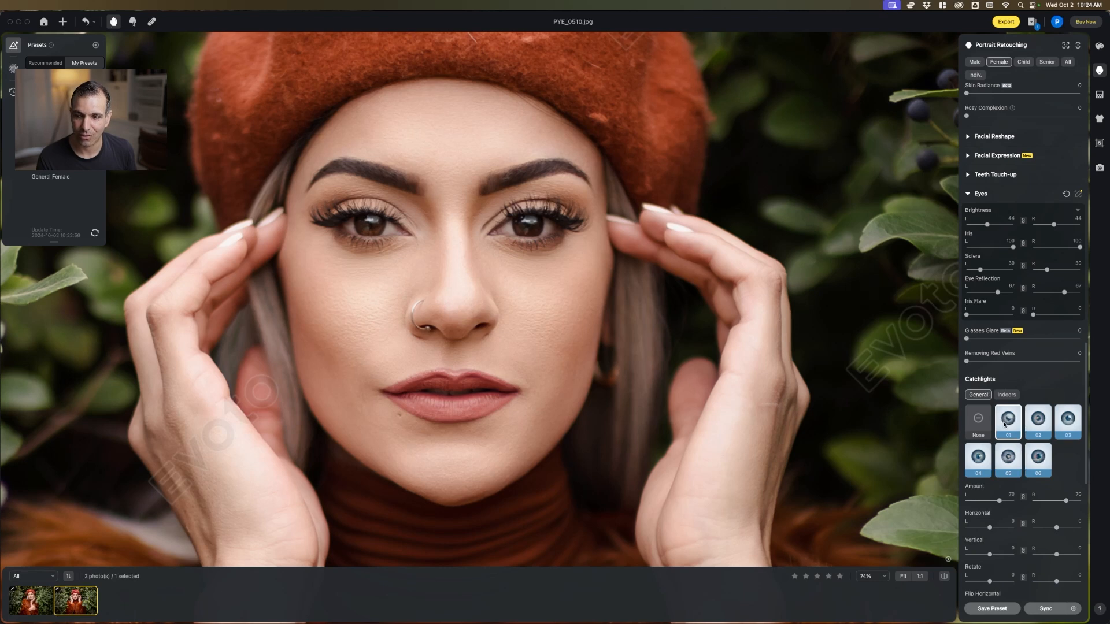
pyautogui.click(978, 419)
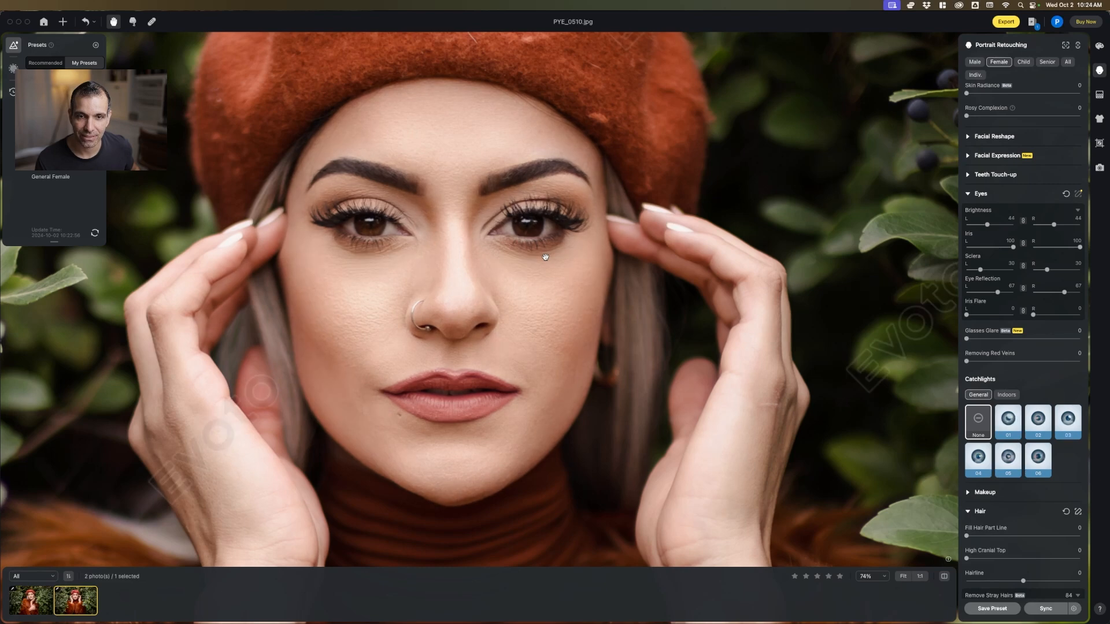
pyautogui.scroll(-5, 547, 299)
pyautogui.scroll(-3, 547, 299)
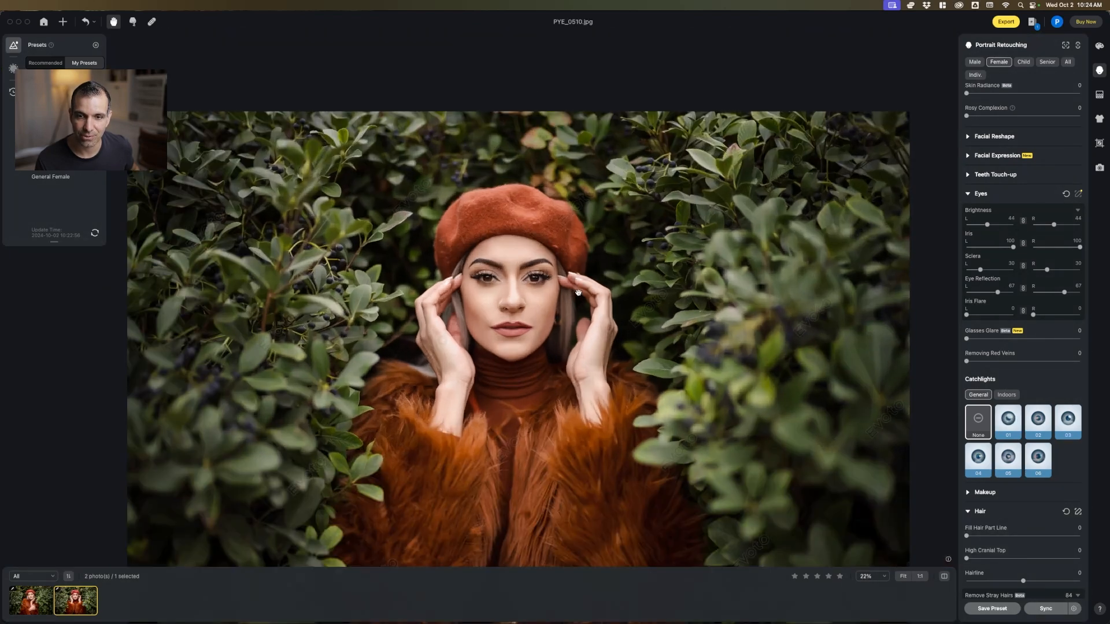
pyautogui.scroll(2, 572, 216)
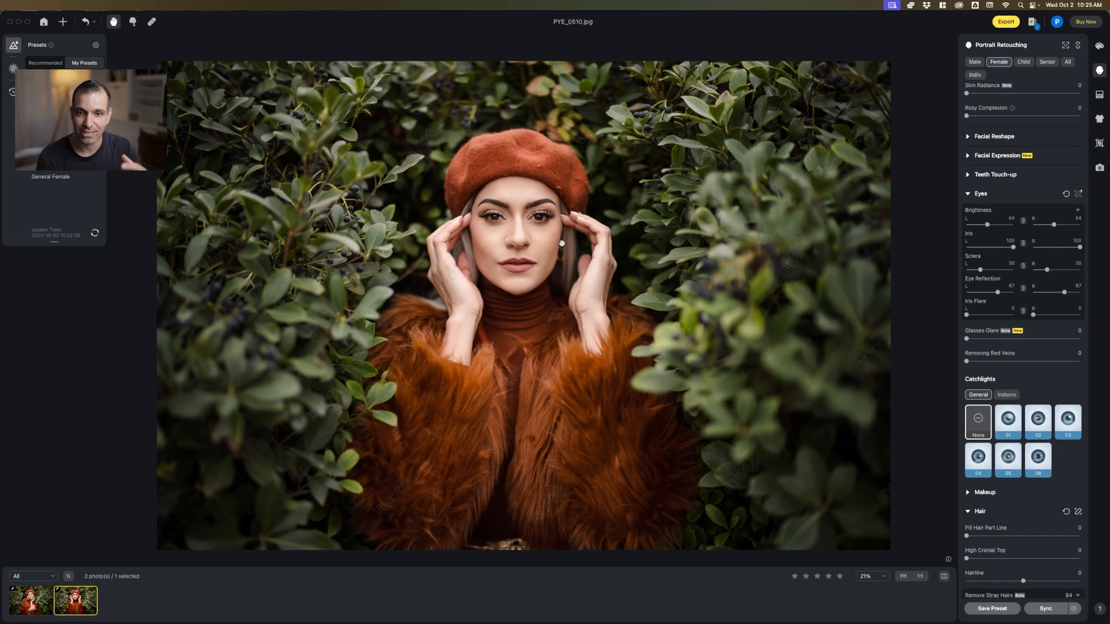
pyautogui.scroll(2, 514, 230)
pyautogui.scroll(2, 514, 229)
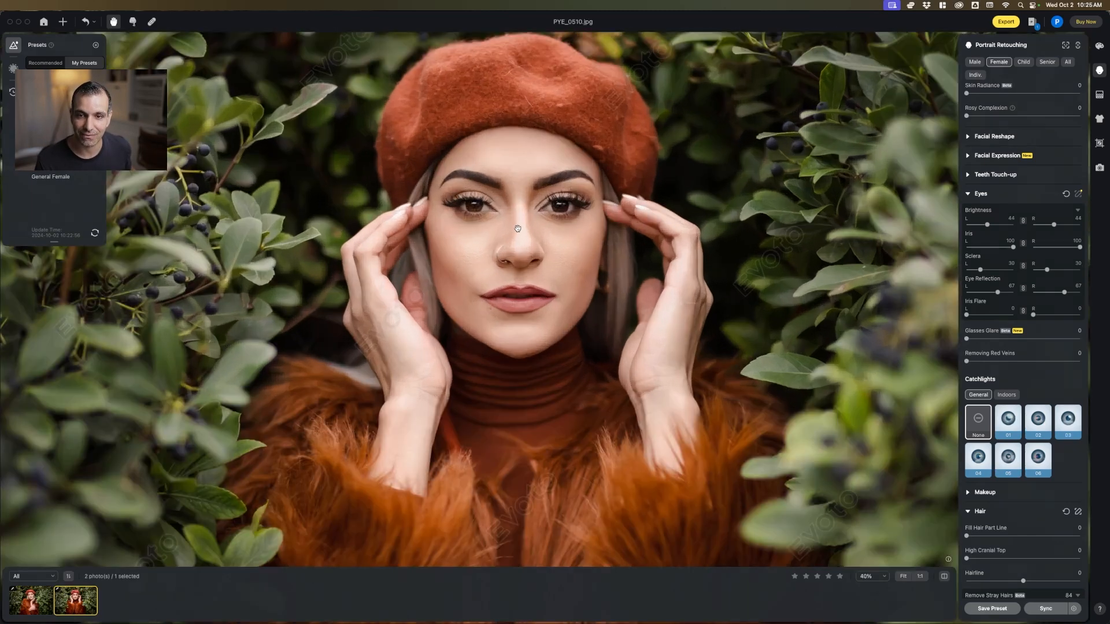
pyautogui.scroll(2, 546, 223)
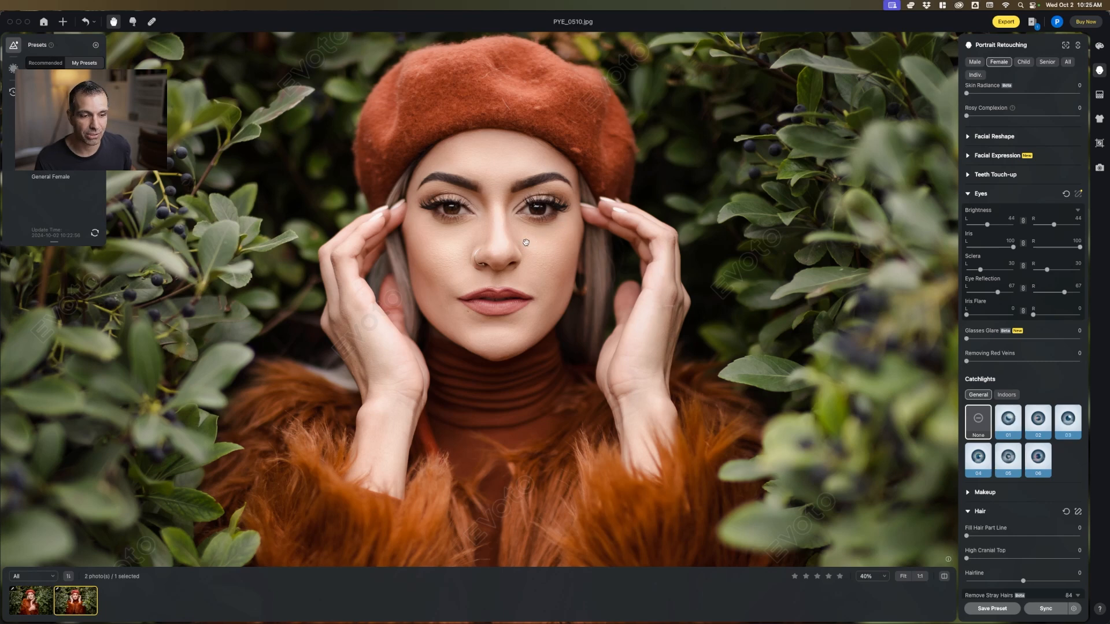
pyautogui.press('super+Tab')
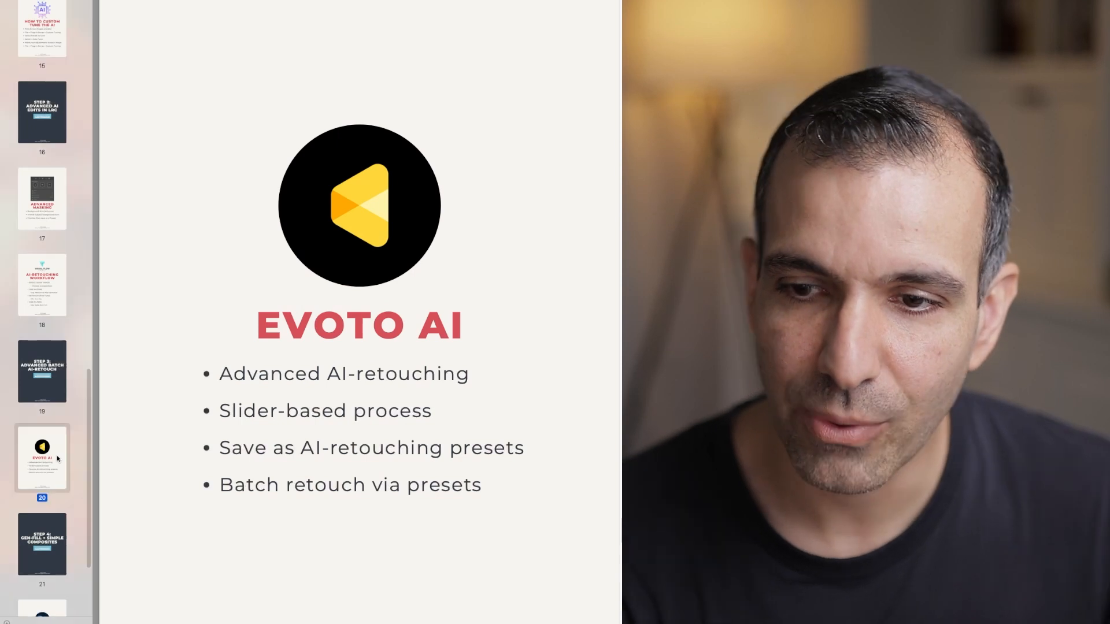
pyautogui.scroll(-2, 56, 459)
pyautogui.click(52, 461)
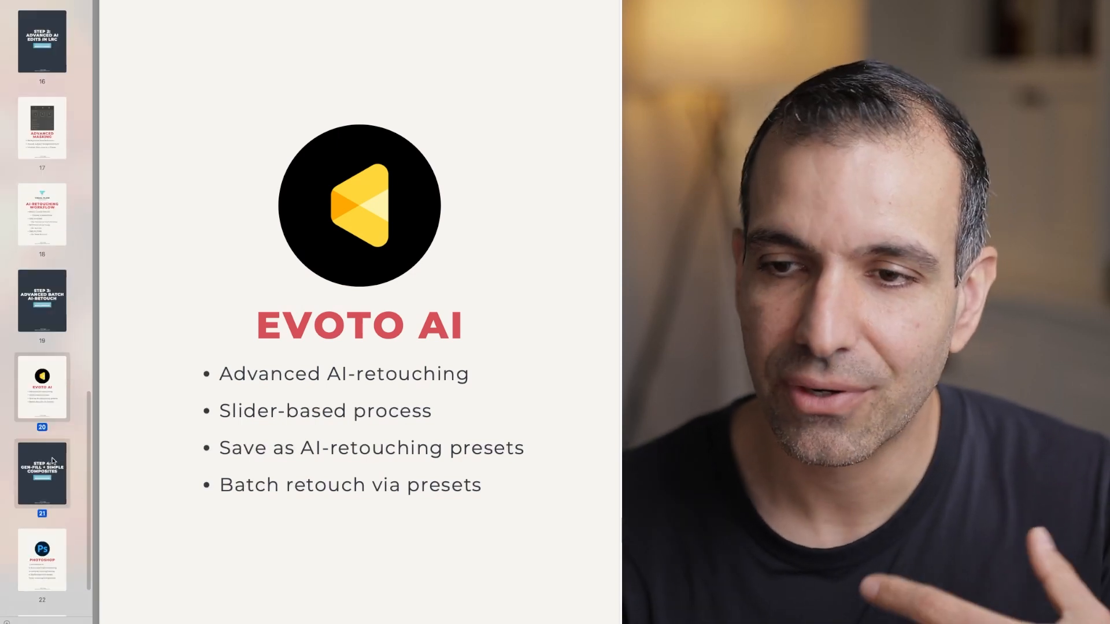
pyautogui.click(47, 388)
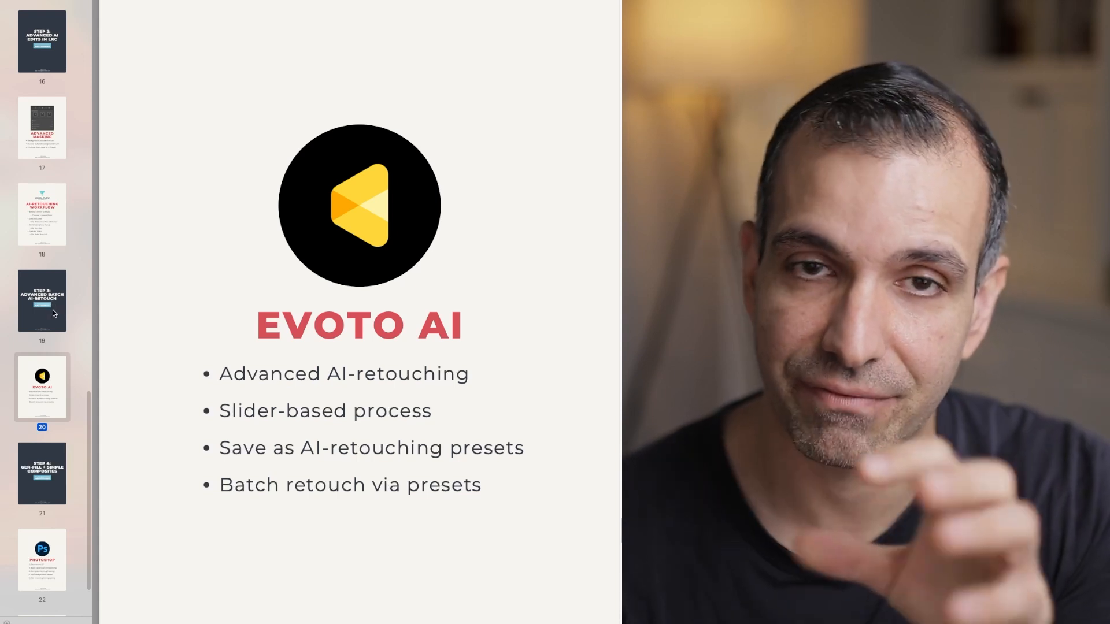
pyautogui.click(42, 471)
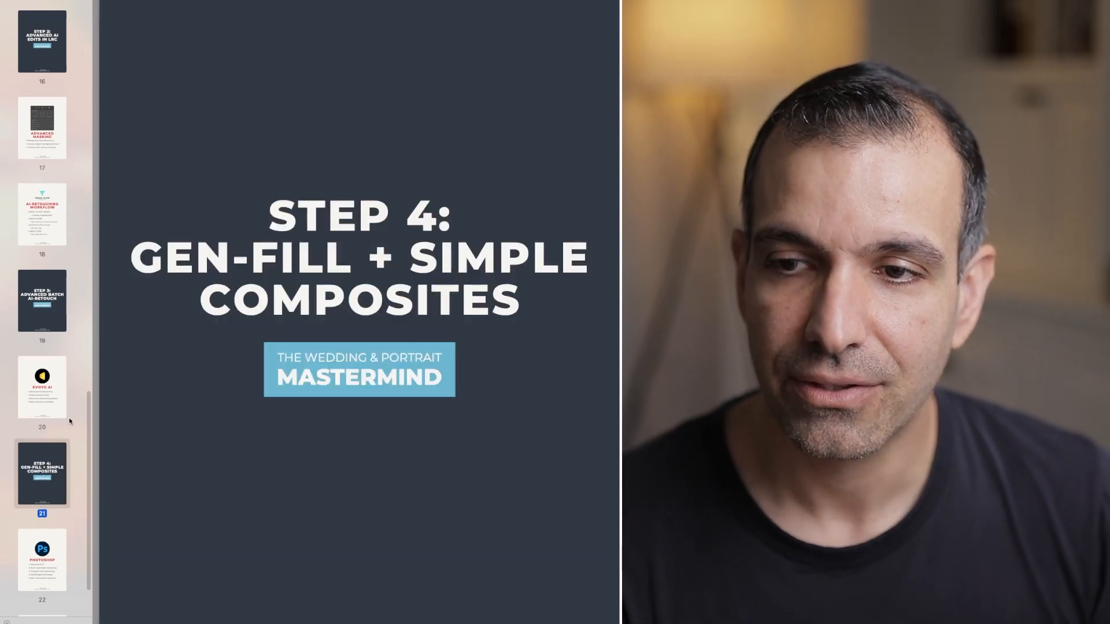
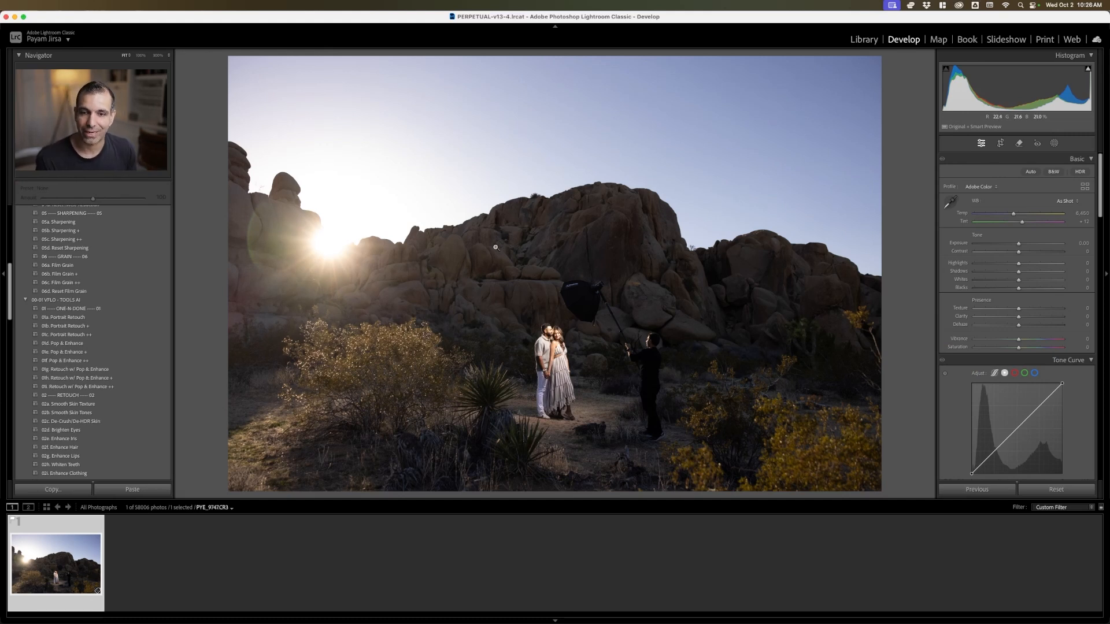
# Create a virtual copy of PYE_9747.CR3 and apply the 05a Soft Light (Shade/Overcast) preset from the VFLO - MOOD group
pyautogui.press('super+apostrophe')
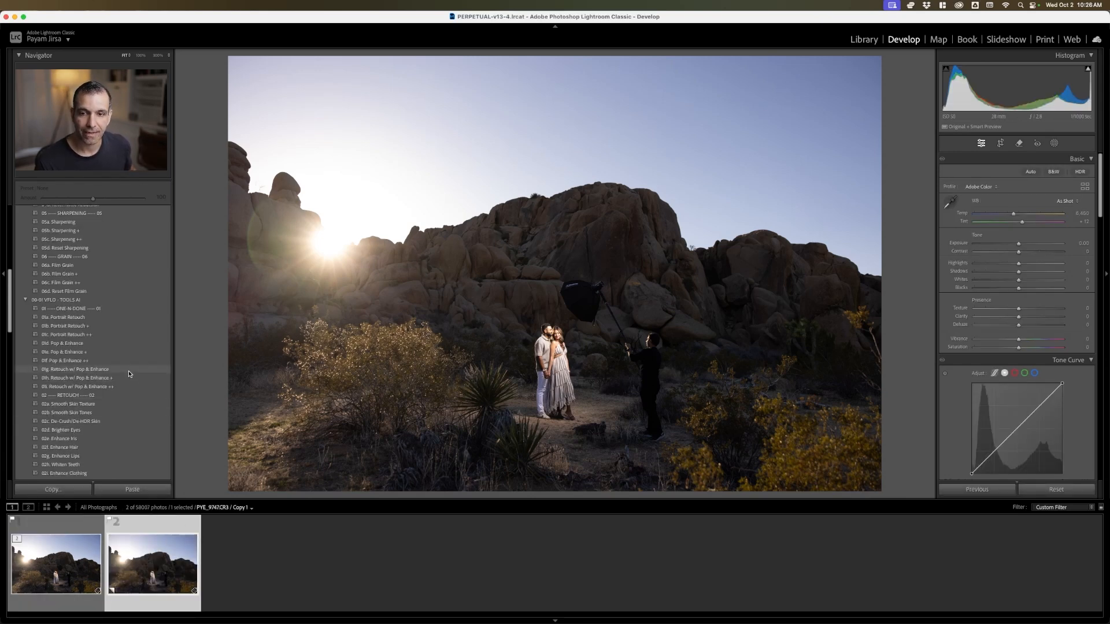
pyautogui.scroll(15, 128, 373)
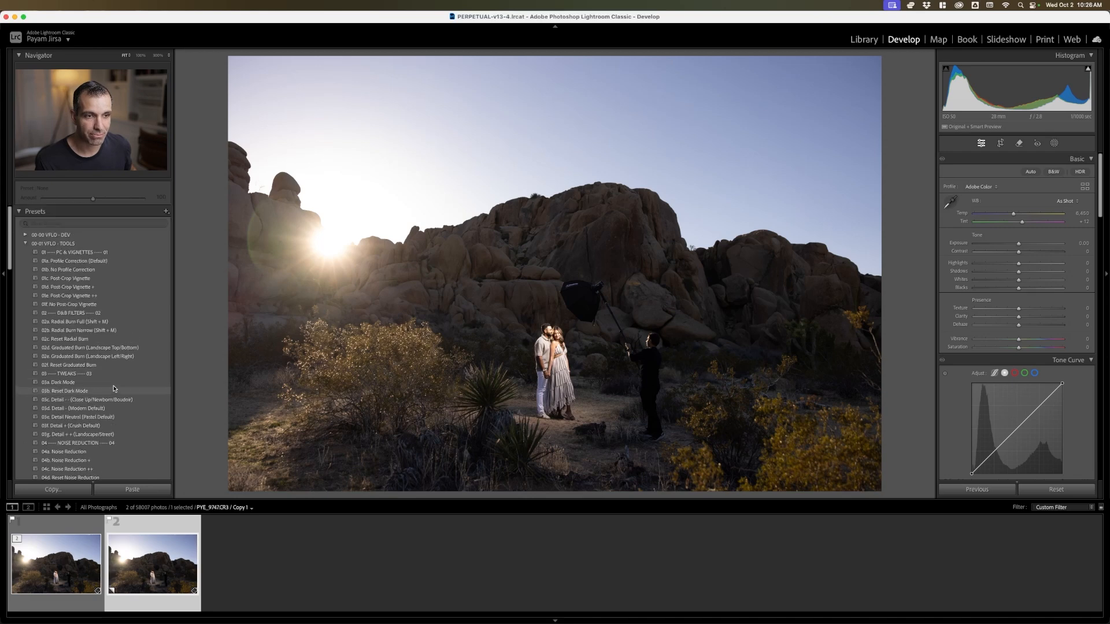
pyautogui.click(25, 243)
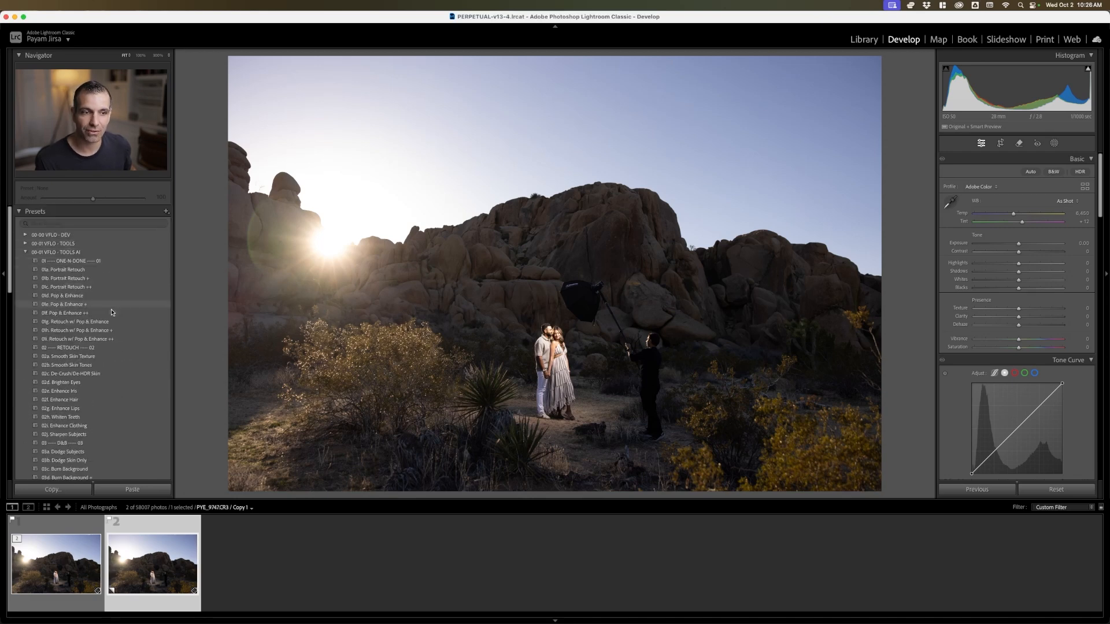
pyautogui.click(25, 252)
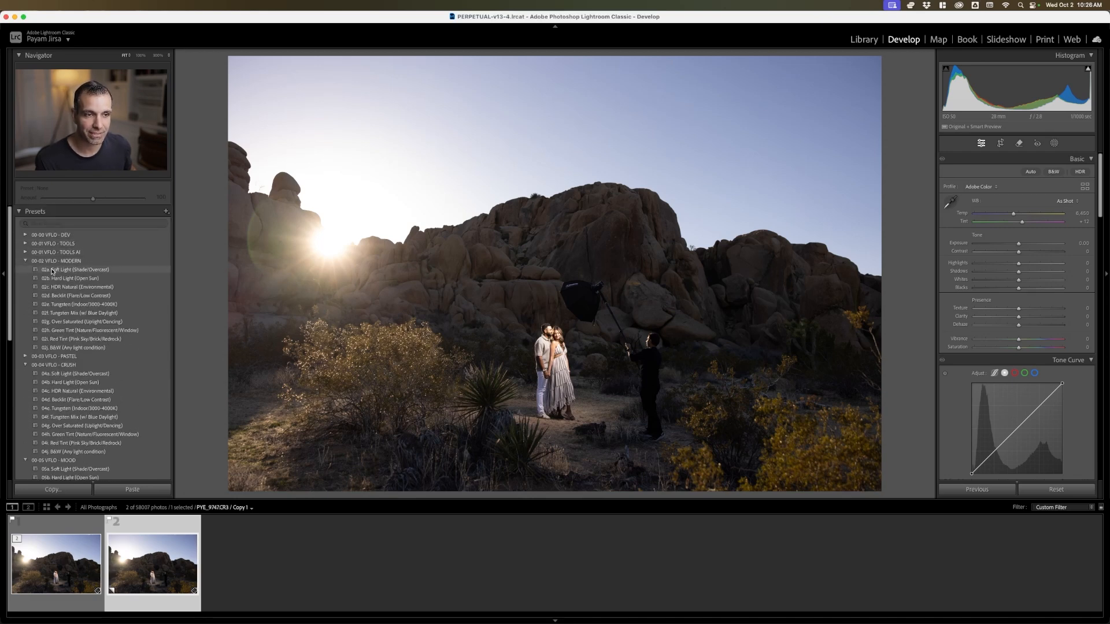
pyautogui.scroll(-1, 102, 372)
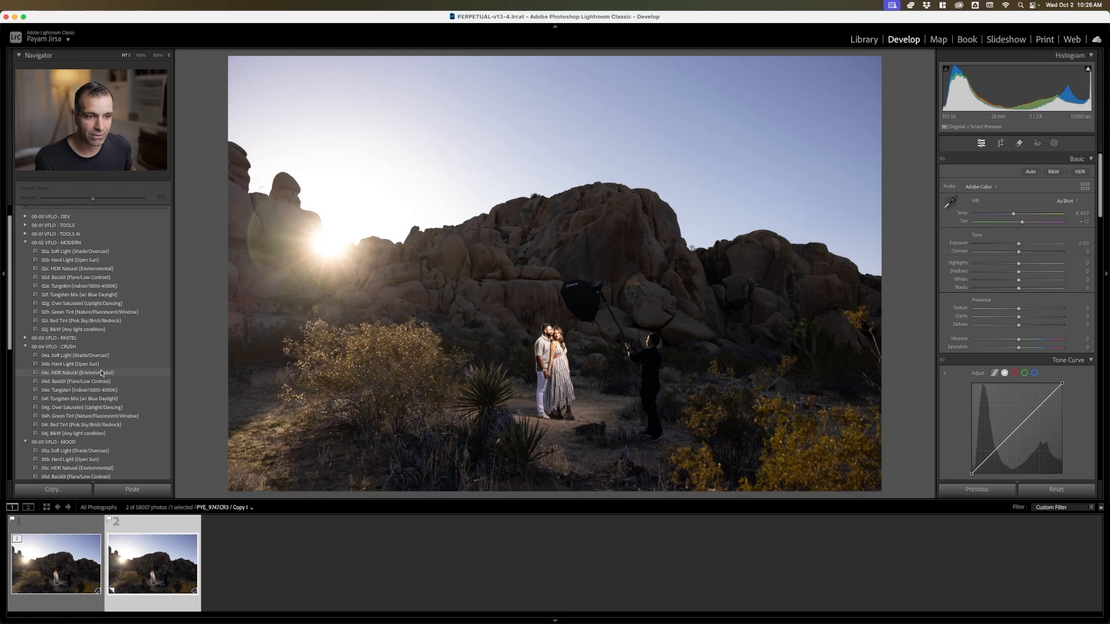
pyautogui.scroll(-5, 102, 373)
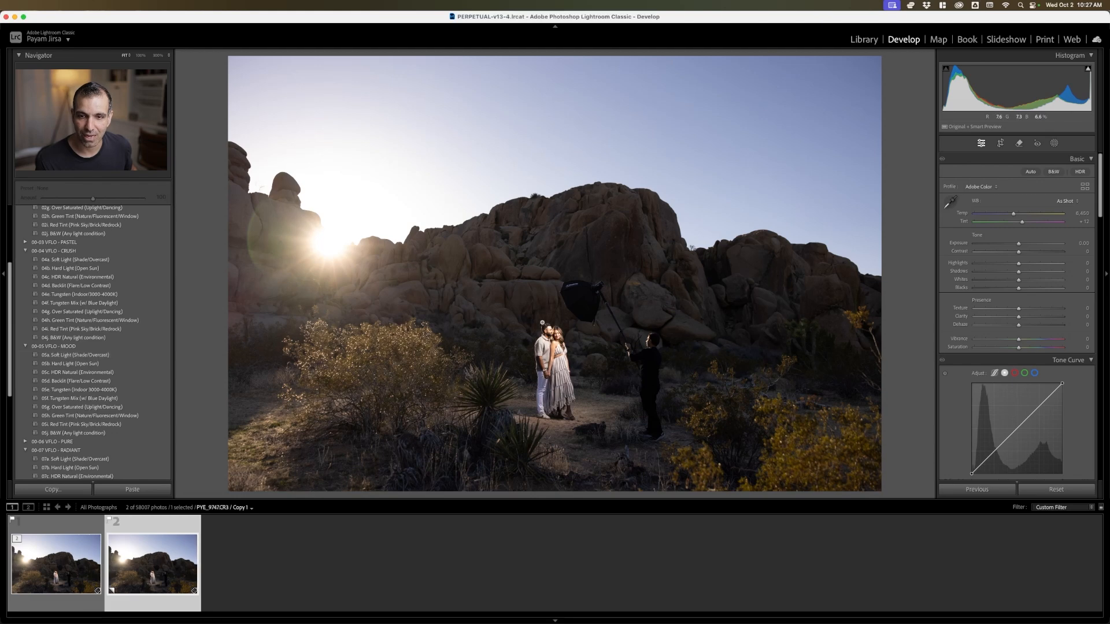
pyautogui.click(80, 355)
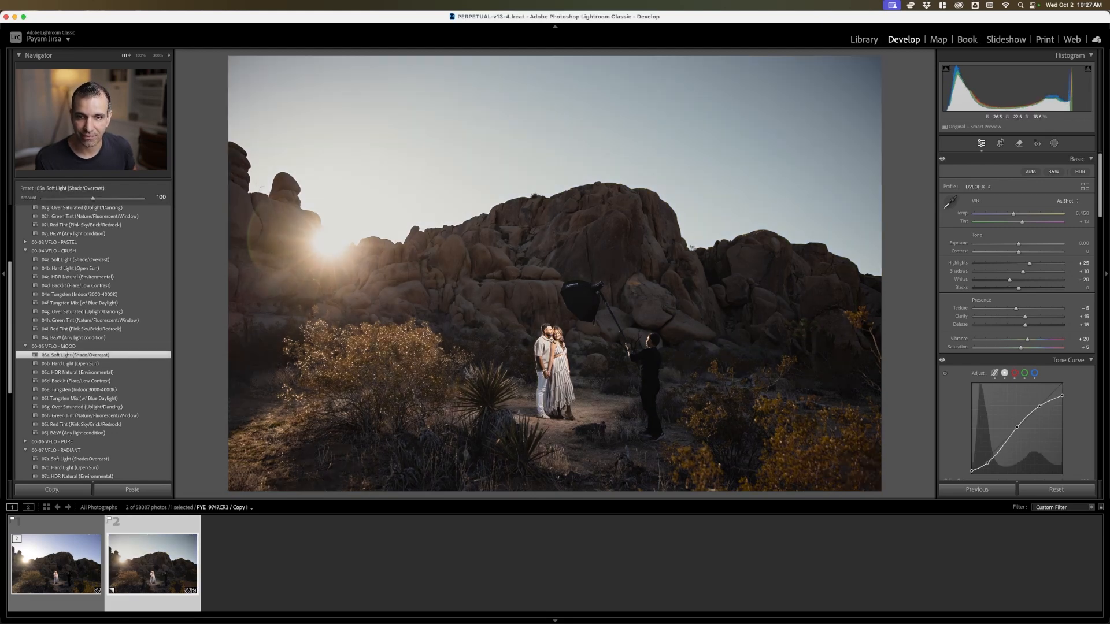
# Set the copy's Exposure to -0.60 while checking the couple up close, and return to the full view
pyautogui.click(552, 335)
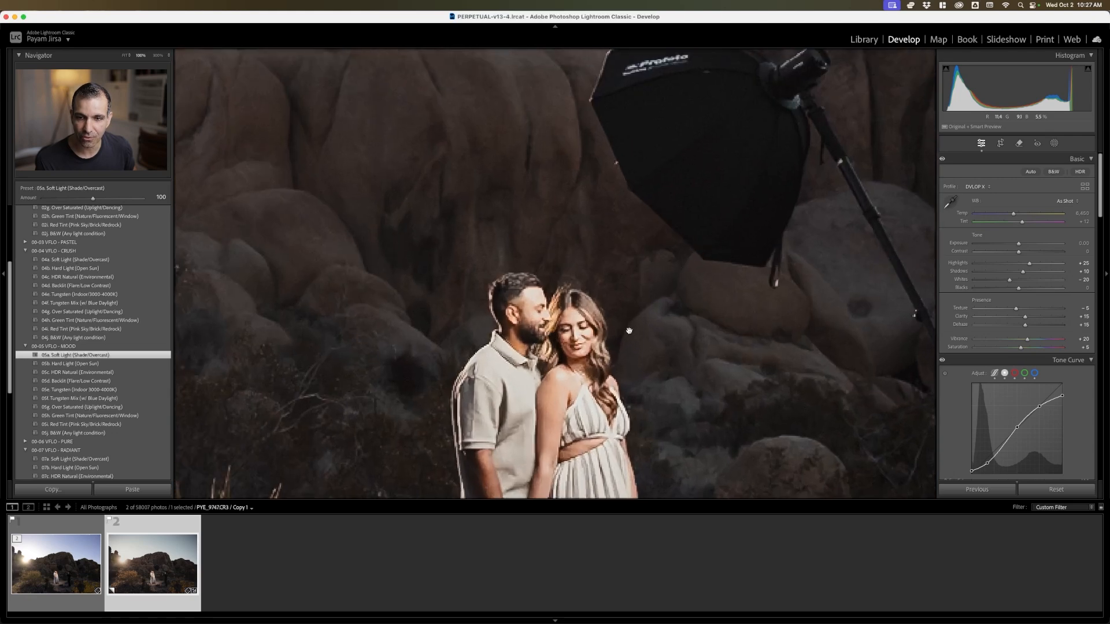
pyautogui.press('Down')
pyautogui.press('Down')
pyautogui.press('Down')
pyautogui.press('Down')
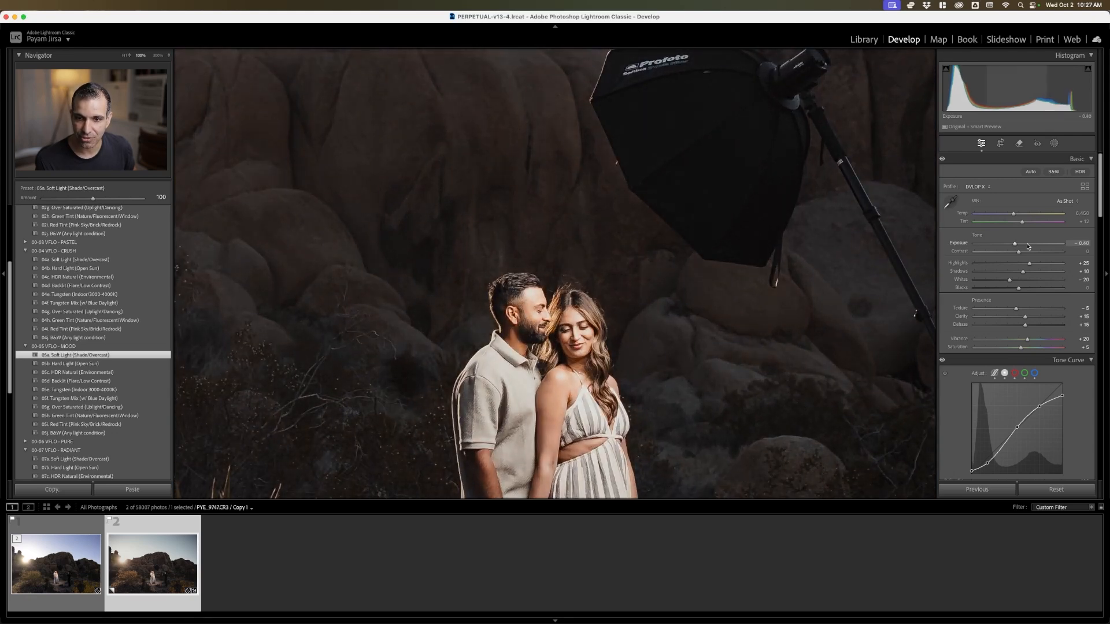
pyautogui.press('Down')
pyautogui.press('Down')
pyautogui.click(713, 266)
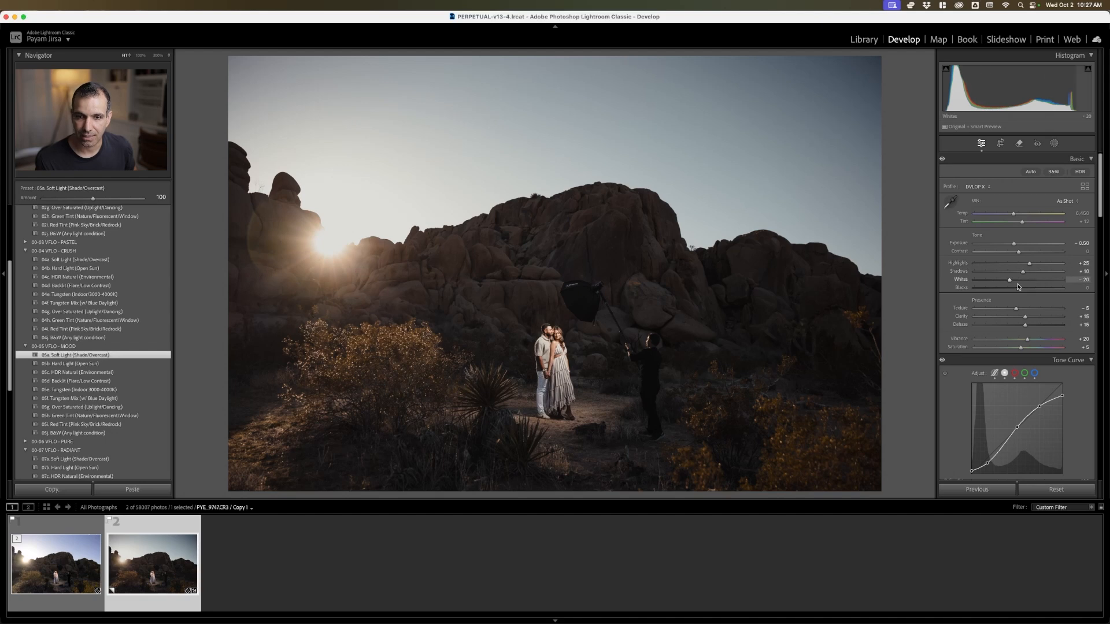
# Try the 05c HDR Natural (Environmental) mood preset against 05a Soft Light (Shade/Overcast), and return to 05a
pyautogui.click(108, 373)
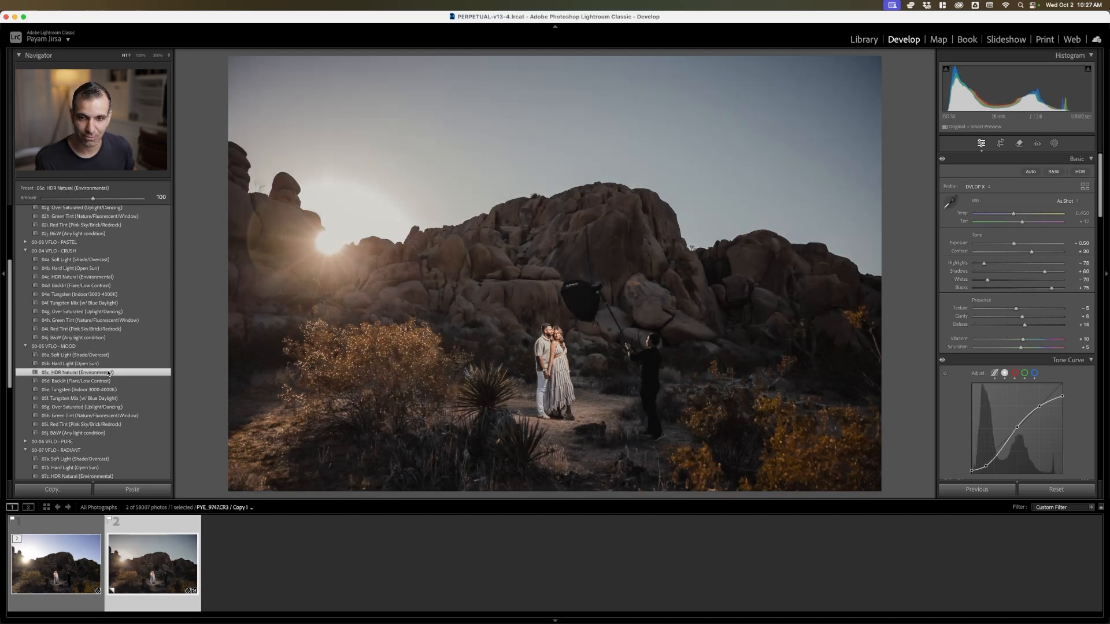
pyautogui.click(66, 355)
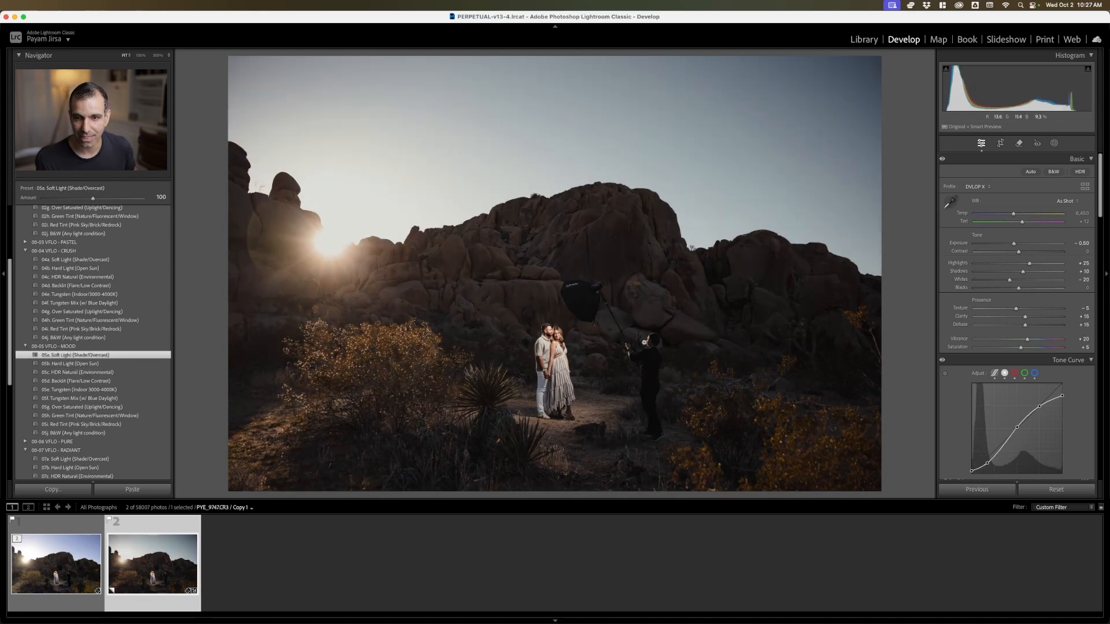
pyautogui.click(70, 372)
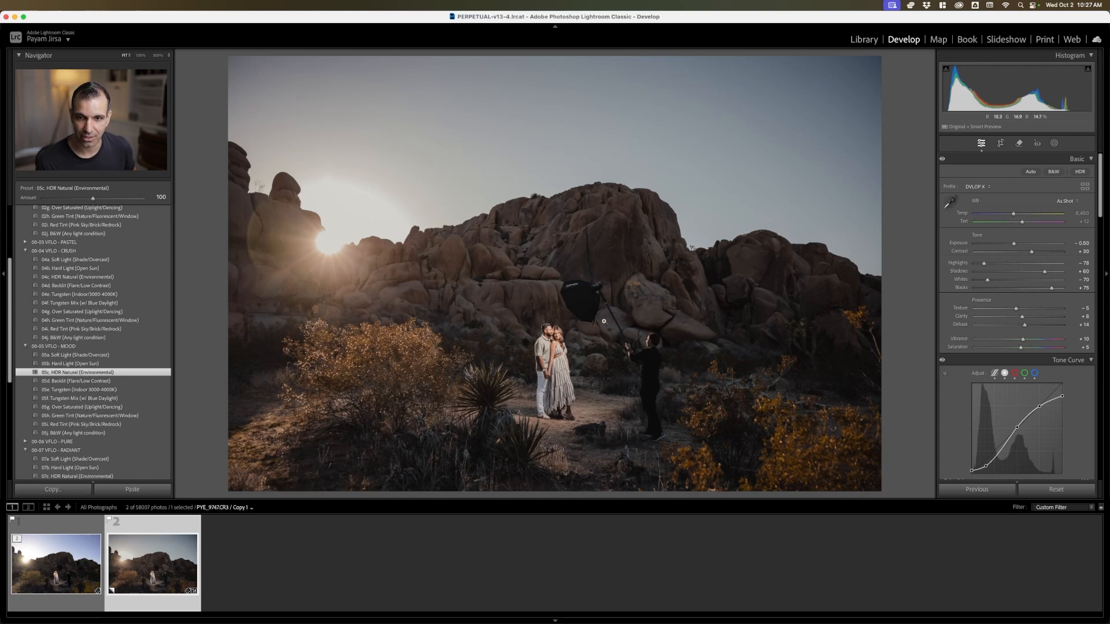
pyautogui.click(113, 356)
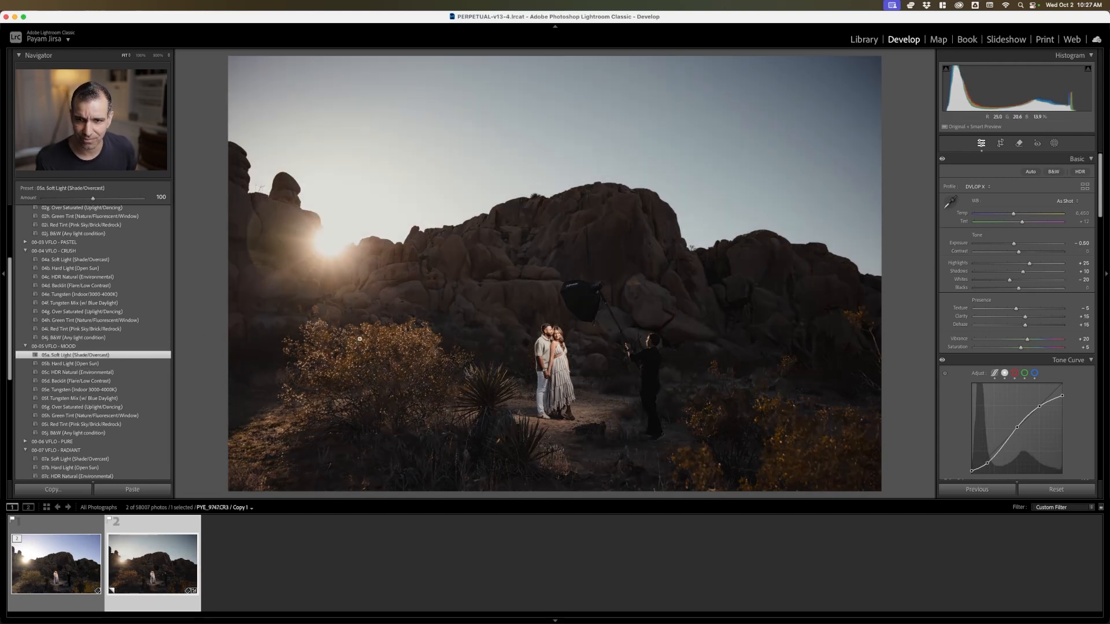
# Set Blacks to +20 and Shadows to +30, and compare the edited copy with the original photo
pyautogui.click(1053, 288)
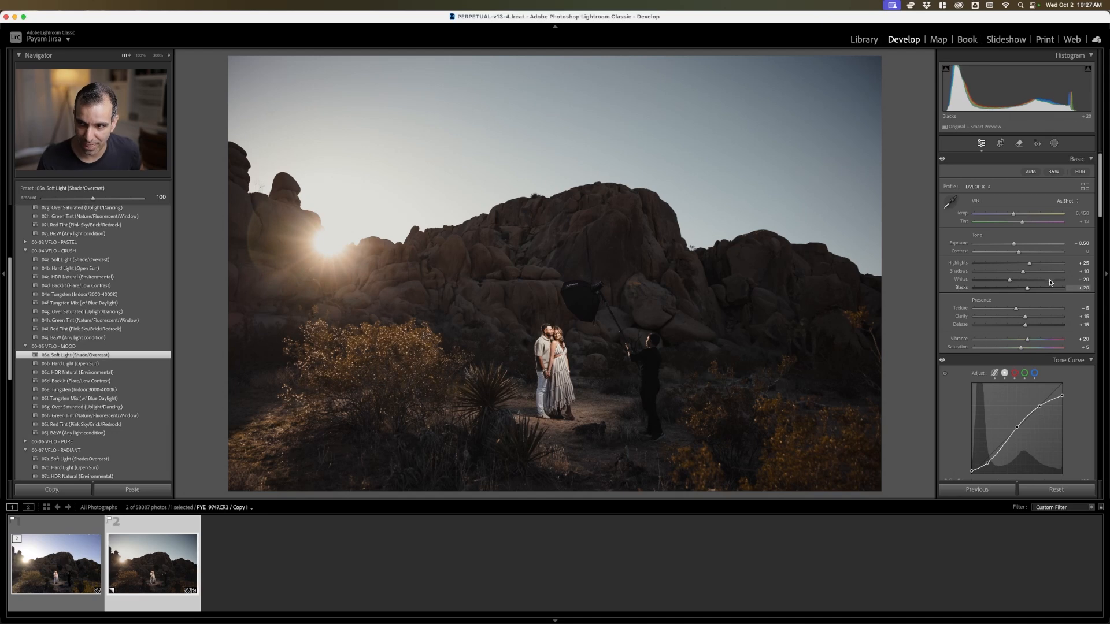
pyautogui.click(1044, 272)
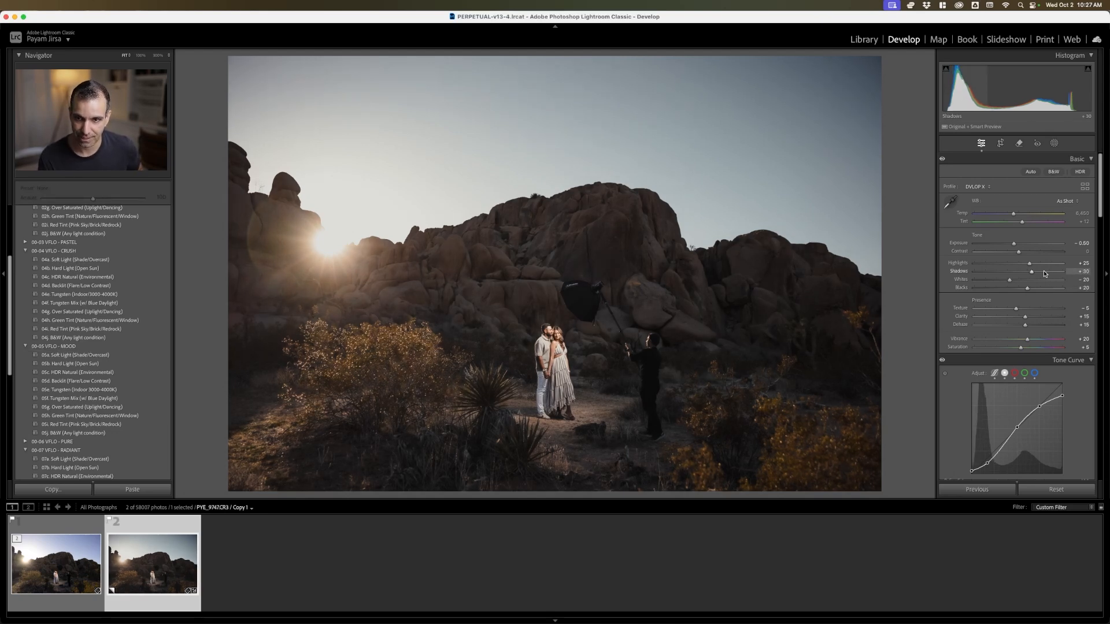
pyautogui.press('\\')
pyautogui.press('\\')
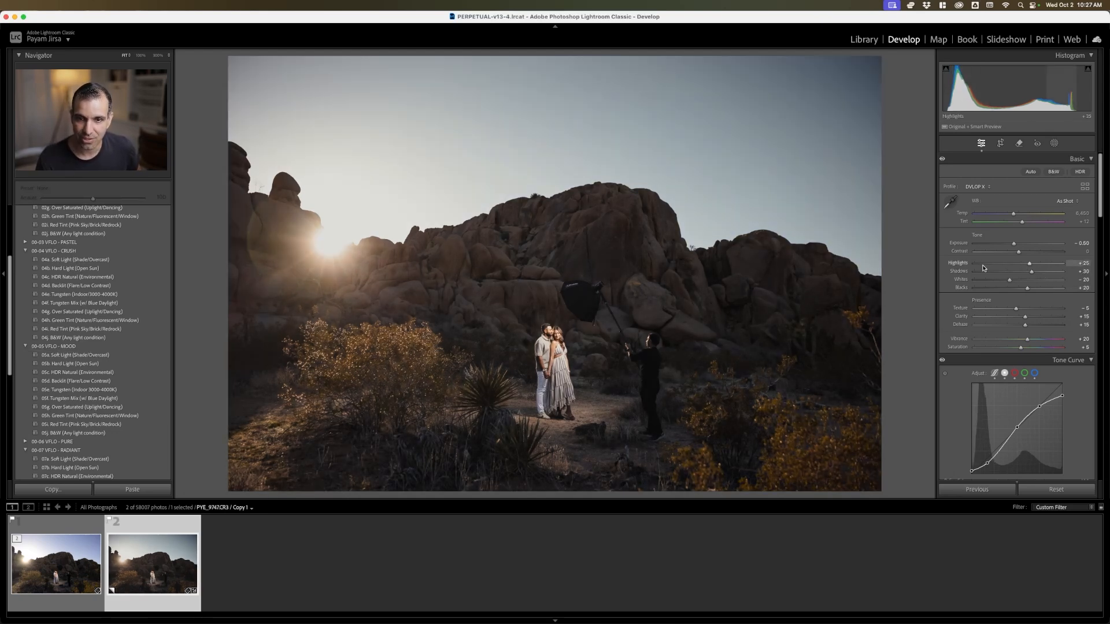
pyautogui.press('Left')
pyautogui.press('Right')
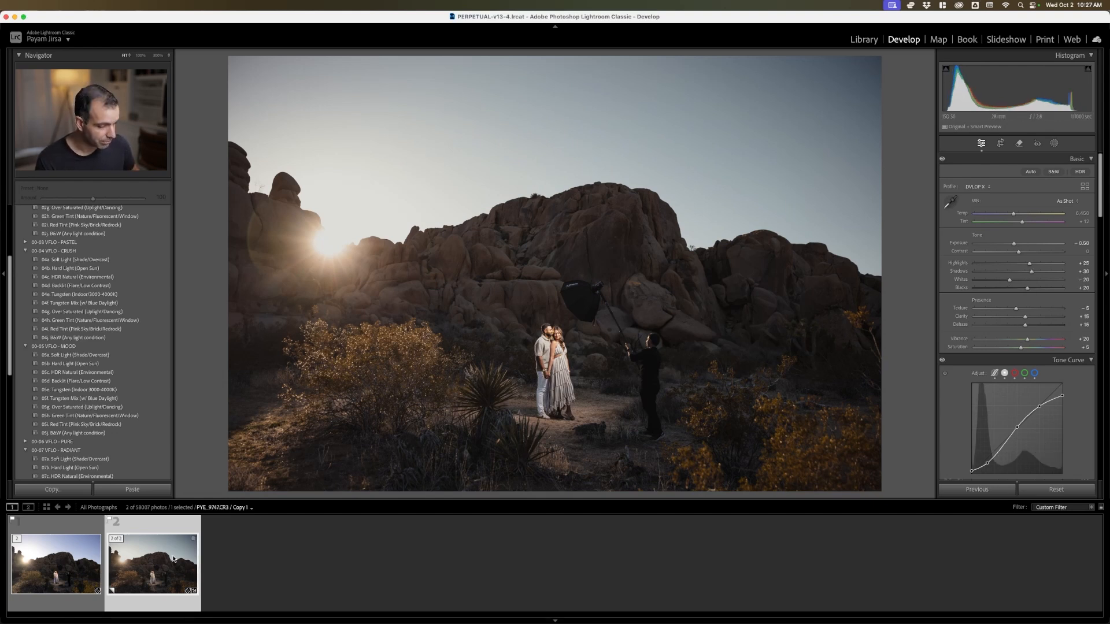
# Send the edited copy to Photoshop, rendered using Lightroom
pyautogui.press('super+e')
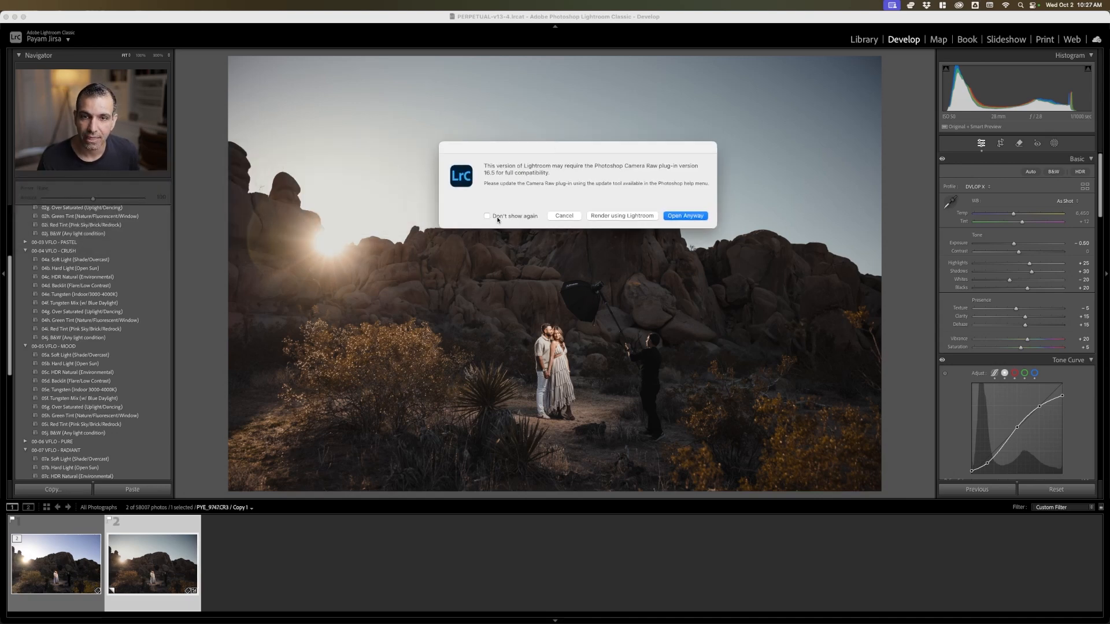
pyautogui.click(639, 218)
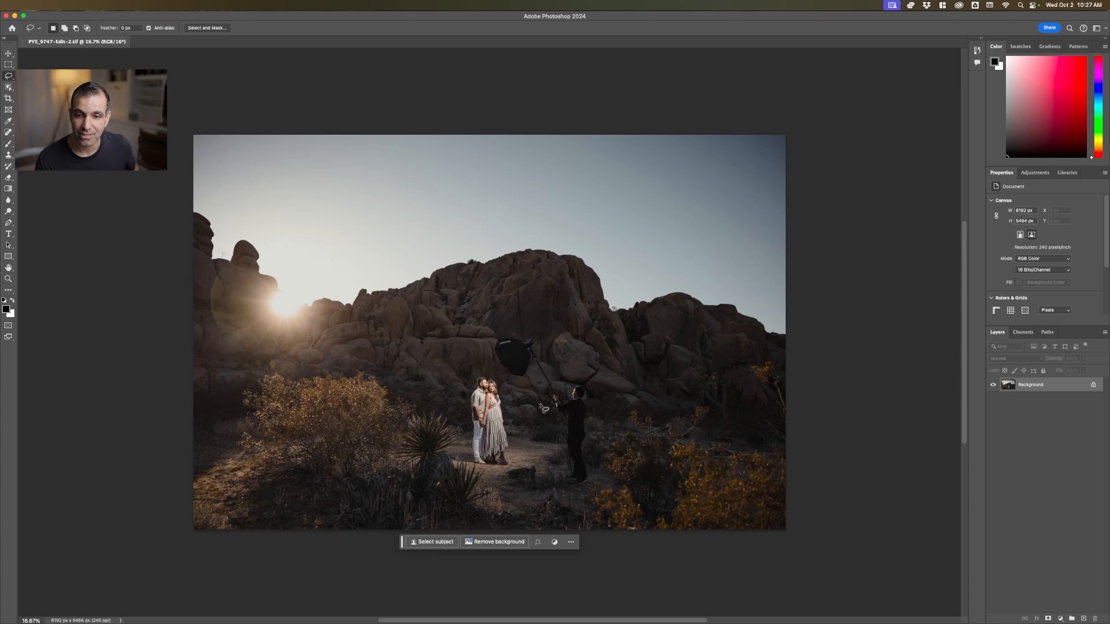
# Lasso loosely around the softbox, its pole and the assistant beside the couple, and run Generative Fill with an empty prompt
pyautogui.scroll(5, 518, 414)
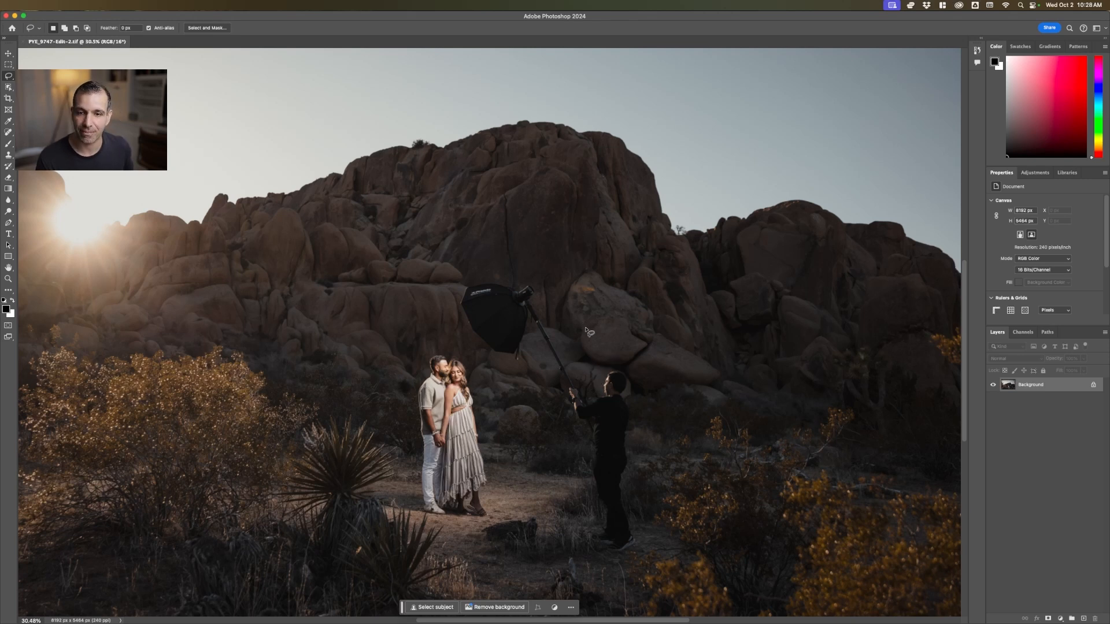
pyautogui.moveTo(581, 365)
pyautogui.mouseDown()
pyautogui.moveTo(536, 271)
pyautogui.moveTo(458, 275)
pyautogui.moveTo(466, 346)
pyautogui.moveTo(518, 380)
pyautogui.moveTo(543, 352)
pyautogui.moveTo(568, 414)
pyautogui.moveTo(581, 542)
pyautogui.moveTo(613, 568)
pyautogui.moveTo(651, 555)
pyautogui.moveTo(649, 385)
pyautogui.moveTo(624, 353)
pyautogui.moveTo(578, 363)
pyautogui.mouseUp()
pyautogui.click(493, 581)
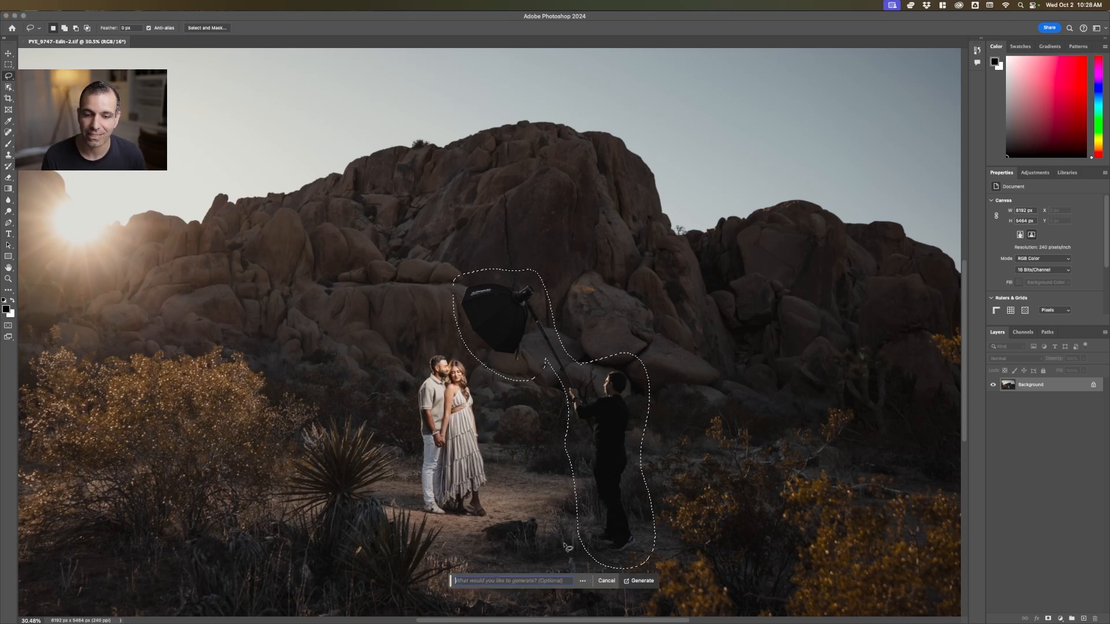
pyautogui.click(636, 580)
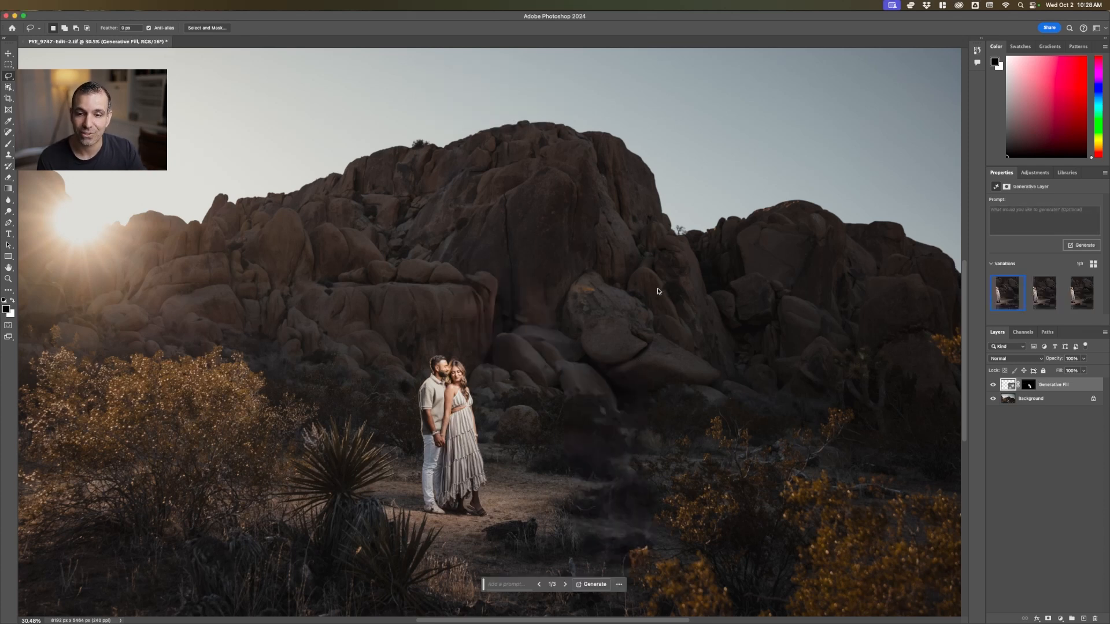
# Compare the three Generative Fill variations and keep the third one
pyautogui.click(1039, 293)
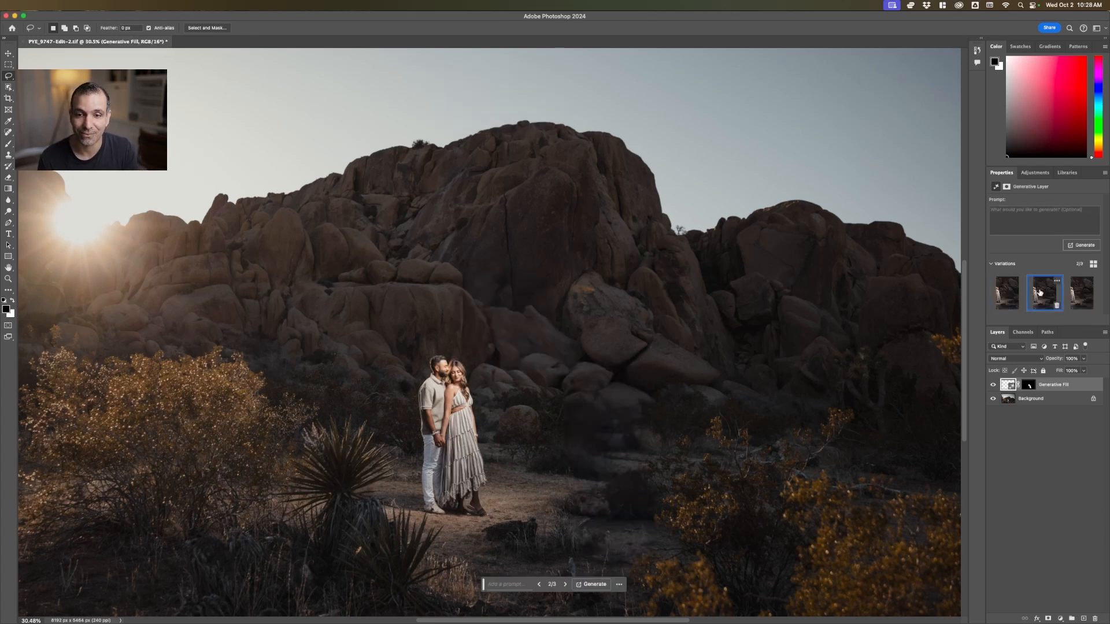
pyautogui.click(1081, 293)
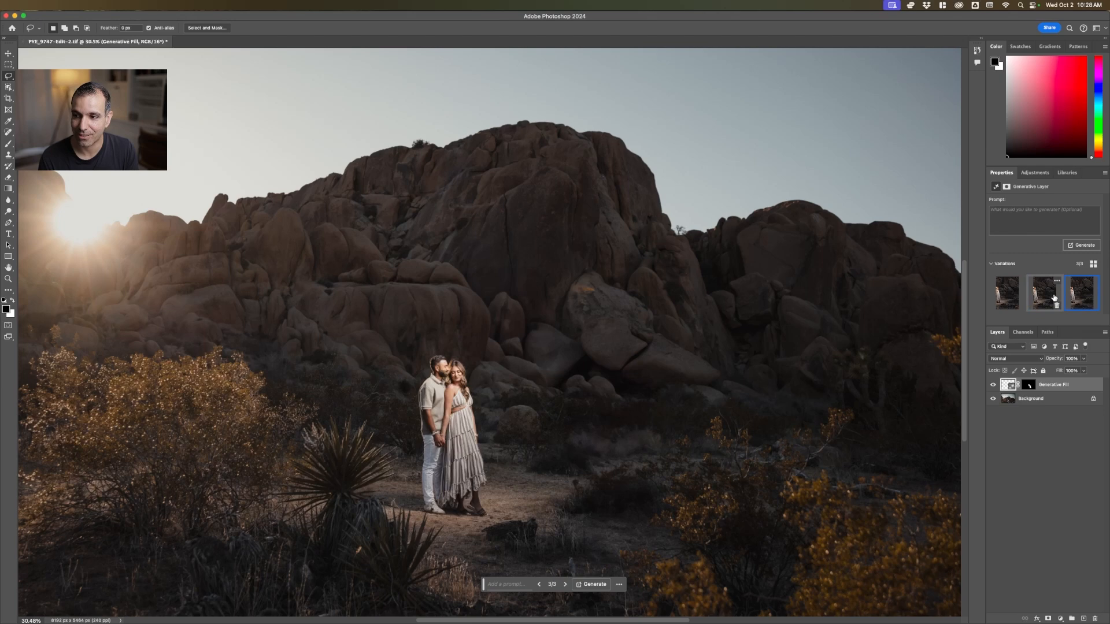
pyautogui.click(1003, 300)
pyautogui.click(1044, 295)
pyautogui.click(1073, 294)
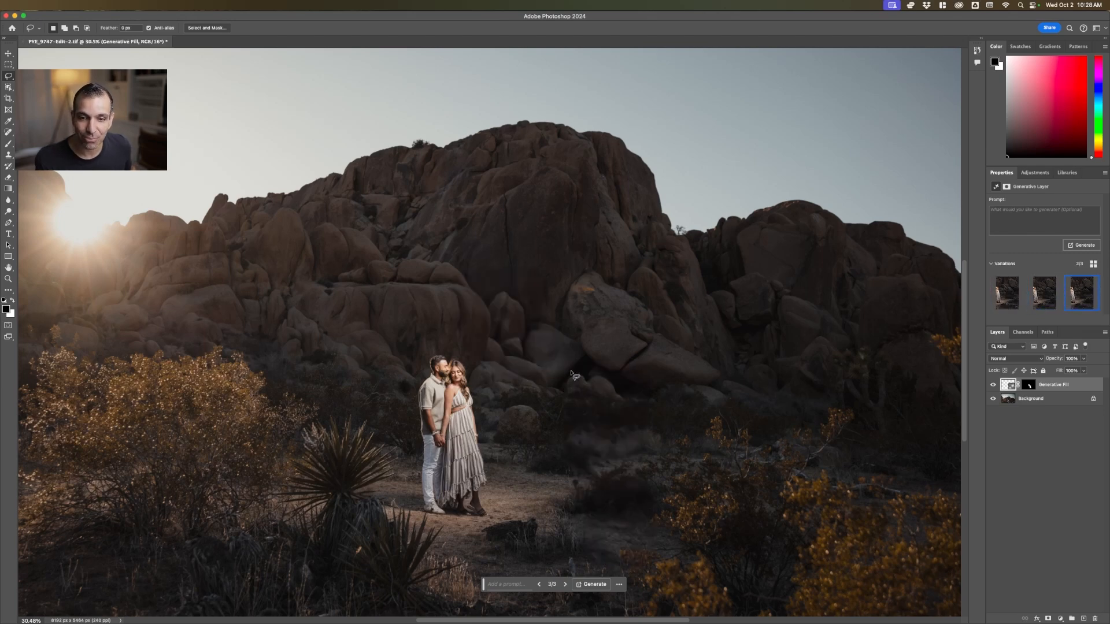
# Inspect the filled area at several magnifications and toggle the Generative Fill layer to compare before and after, leaving it visible
pyautogui.scroll(6, 571, 373)
pyautogui.scroll(-12, 571, 375)
pyautogui.scroll(2, 537, 377)
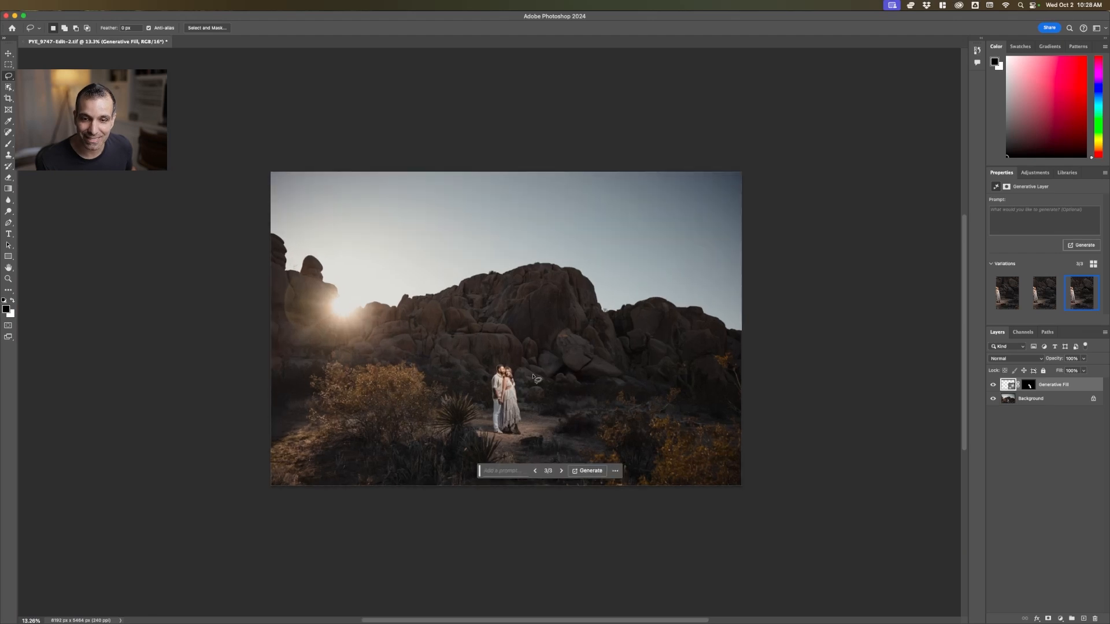
pyautogui.scroll(3, 537, 379)
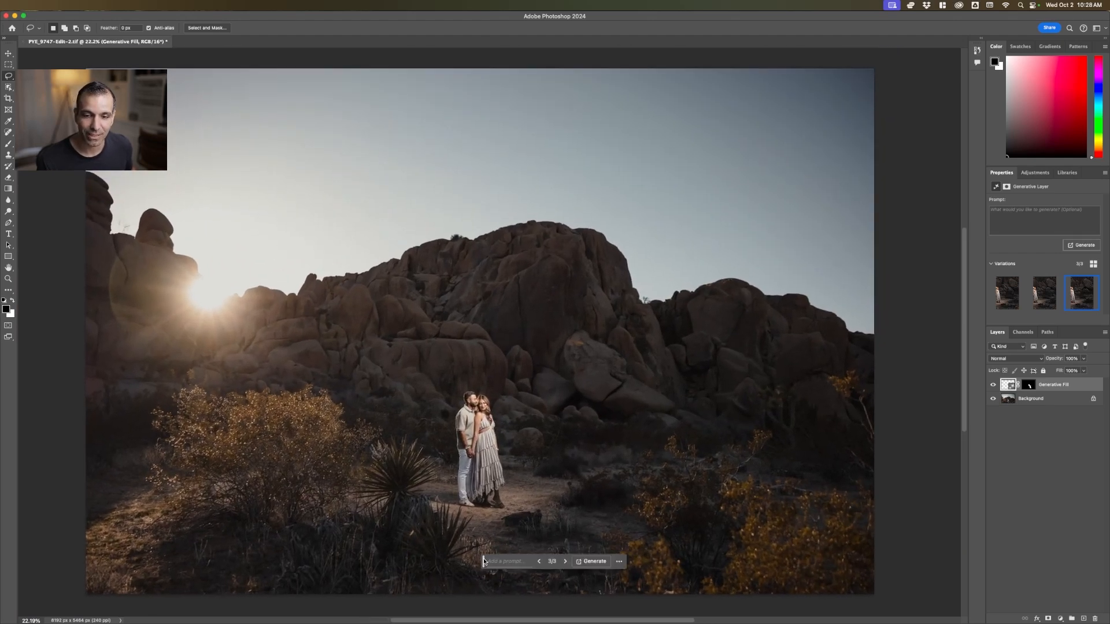
pyautogui.moveTo(484, 561); pyautogui.dragTo(480, 605)
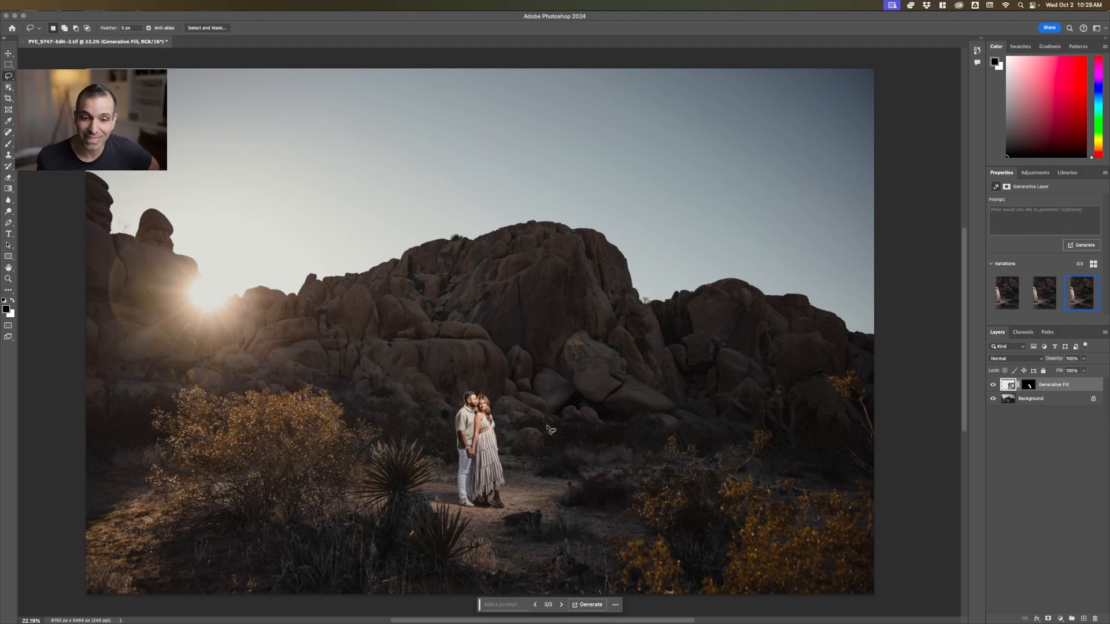
pyautogui.click(993, 385)
pyautogui.click(992, 385)
pyautogui.click(993, 385)
pyautogui.click(993, 386)
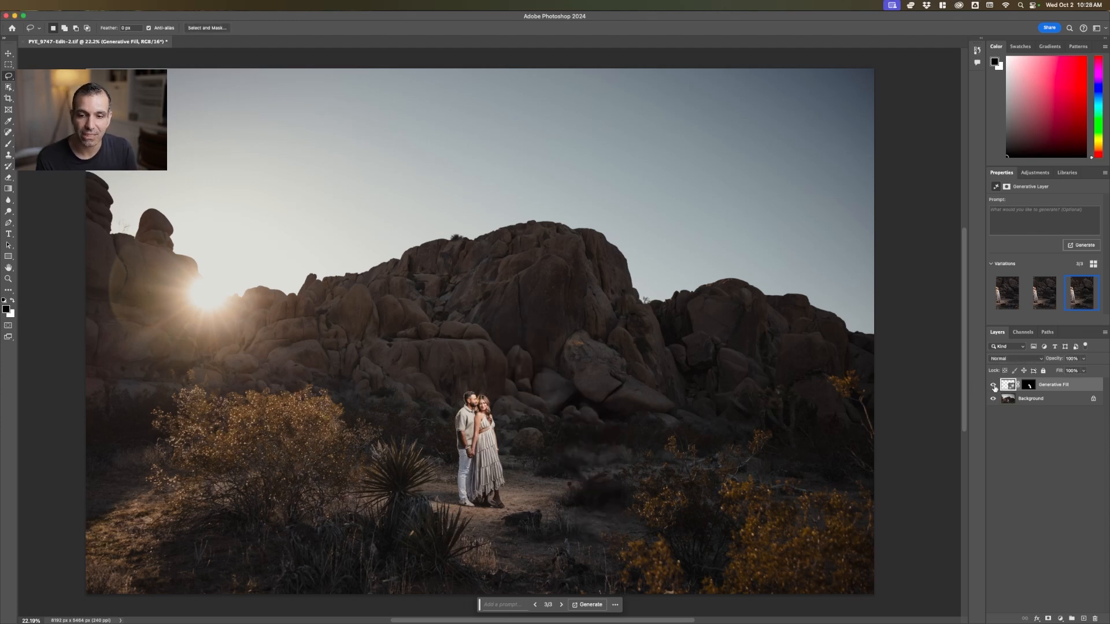
pyautogui.click(993, 385)
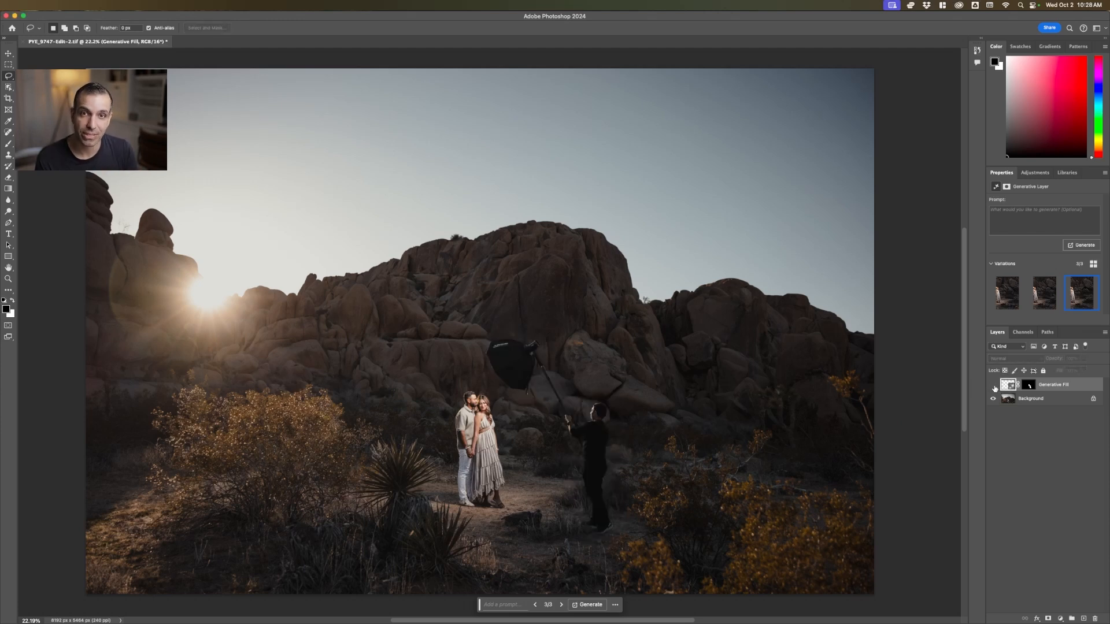
pyautogui.click(993, 386)
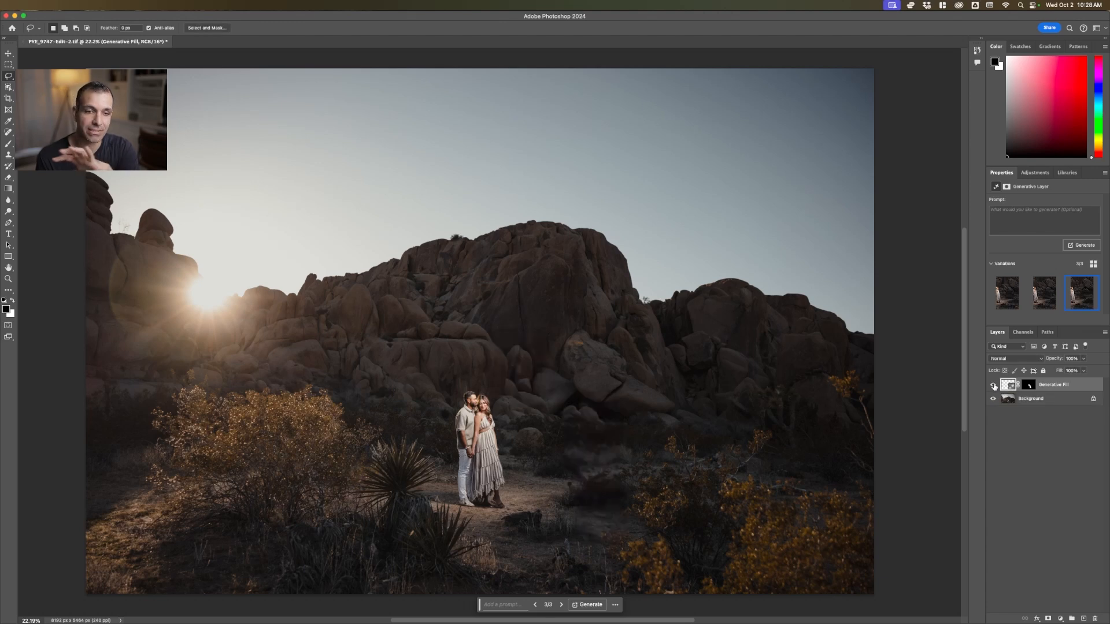
pyautogui.click(994, 386)
pyautogui.click(994, 386)
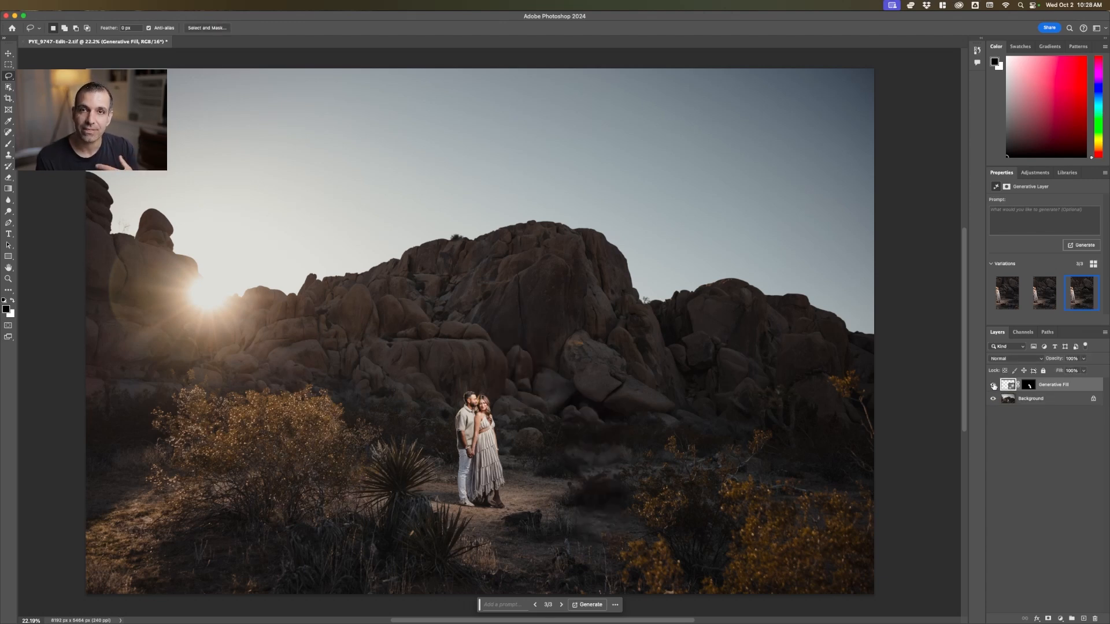
pyautogui.click(994, 386)
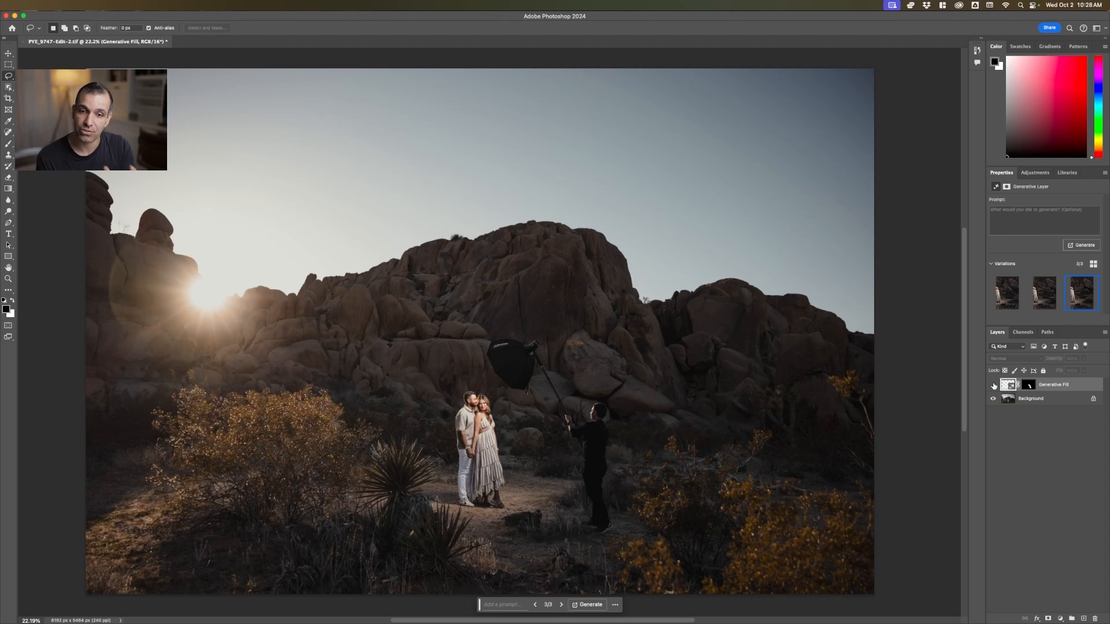
pyautogui.click(993, 386)
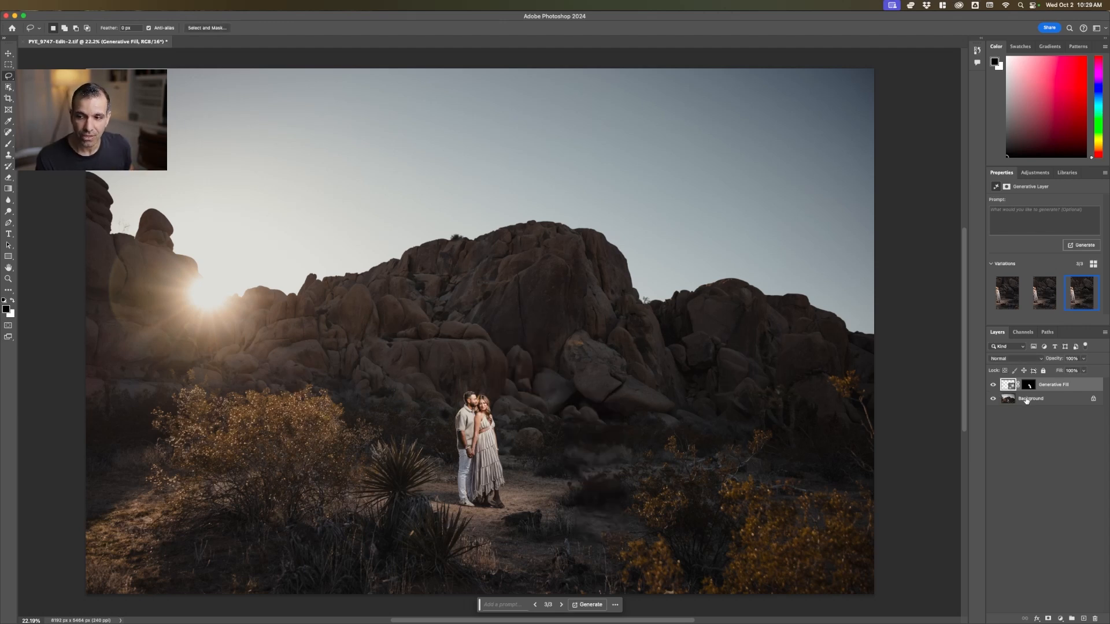
# Merge the Generative Fill layer into the Background layer and start Sky Replacement, moving its dialog clear of the couple
pyautogui.click(1025, 399)
pyautogui.press('e')
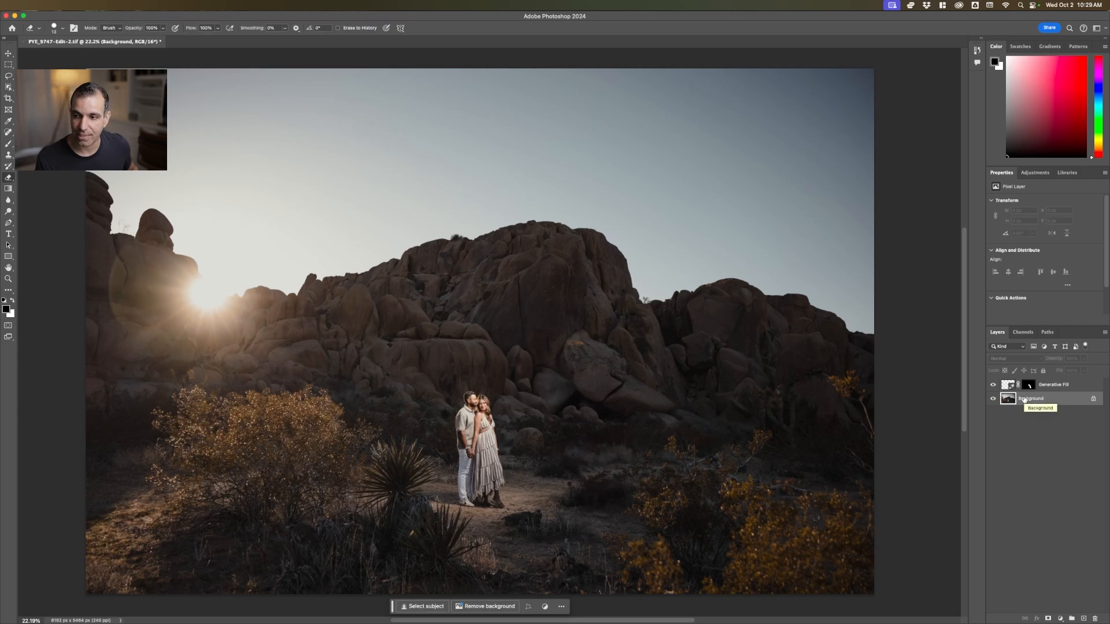
pyautogui.press('super+shift+e')
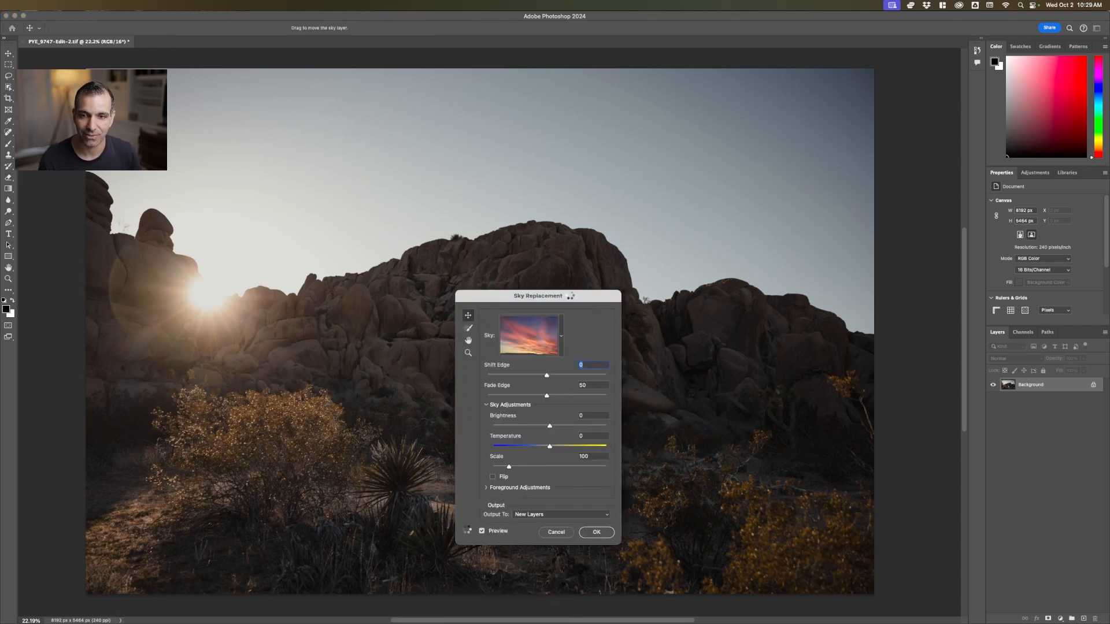
pyautogui.moveTo(572, 299); pyautogui.dragTo(634, 224)
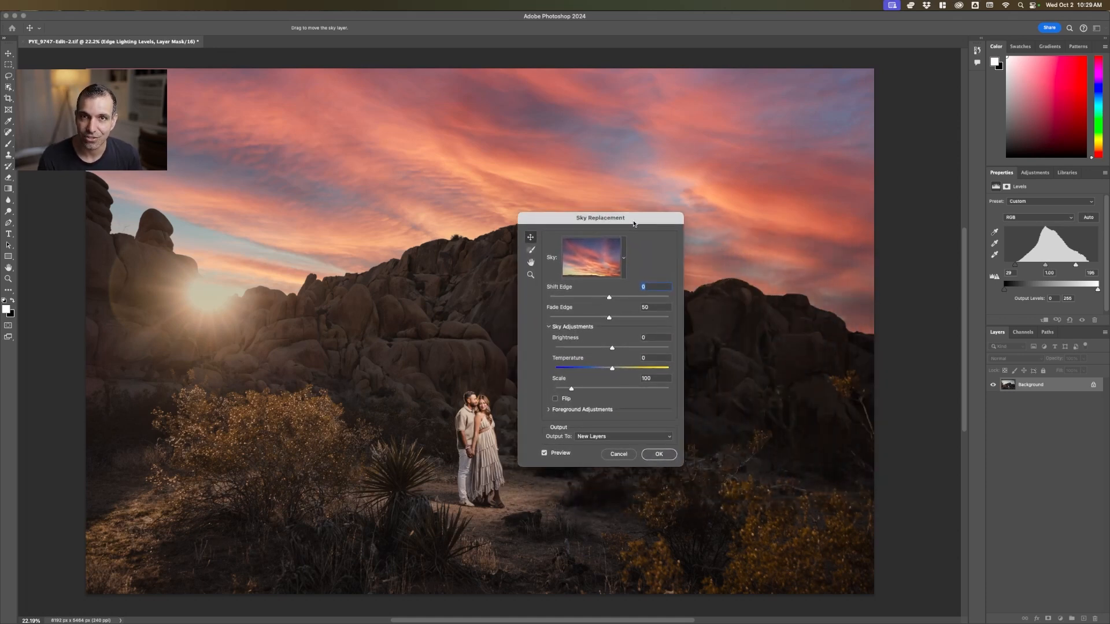
# Preview the rainbow, dark sunset and grey cloud skies from the Spectacular set and choose the streaked pink-orange sunset
pyautogui.click(623, 256)
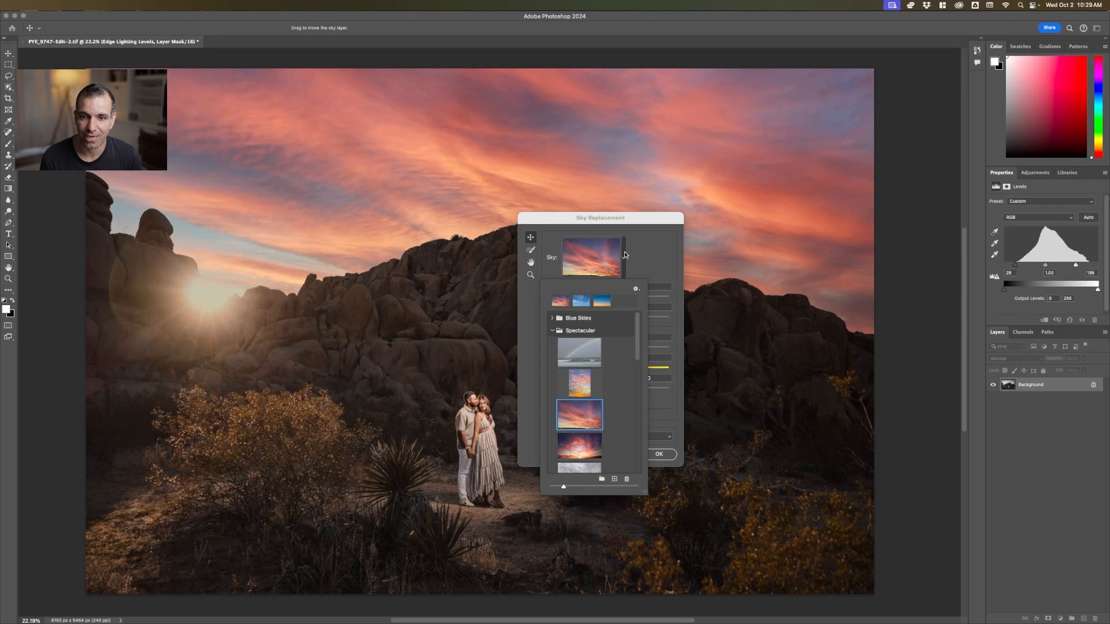
pyautogui.click(579, 354)
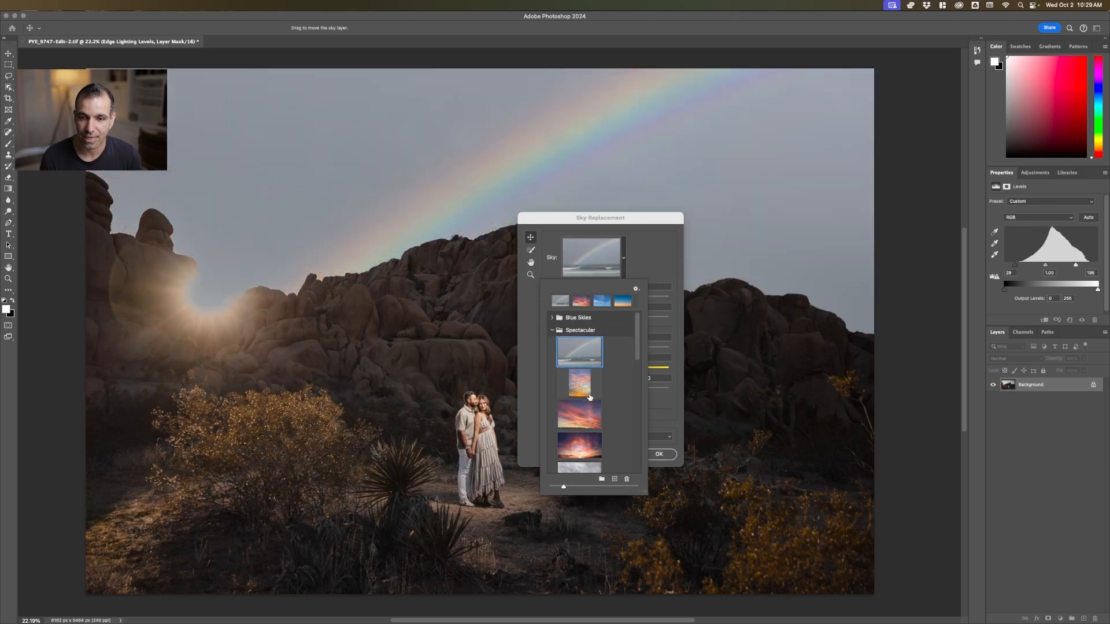
pyautogui.scroll(-2, 589, 389)
pyautogui.scroll(-2, 589, 371)
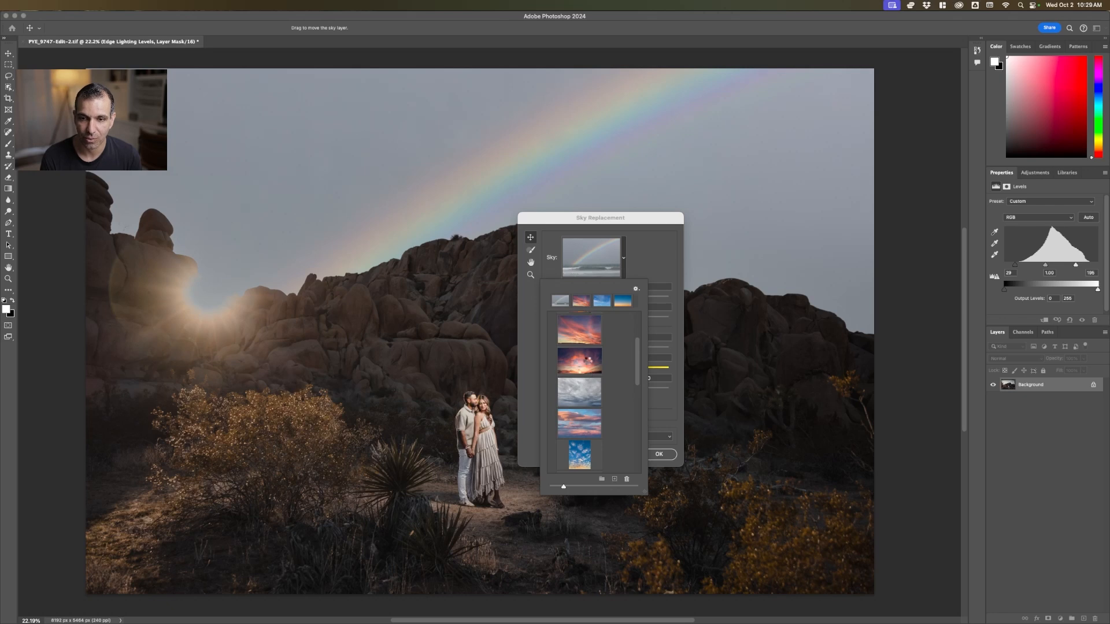
pyautogui.click(586, 360)
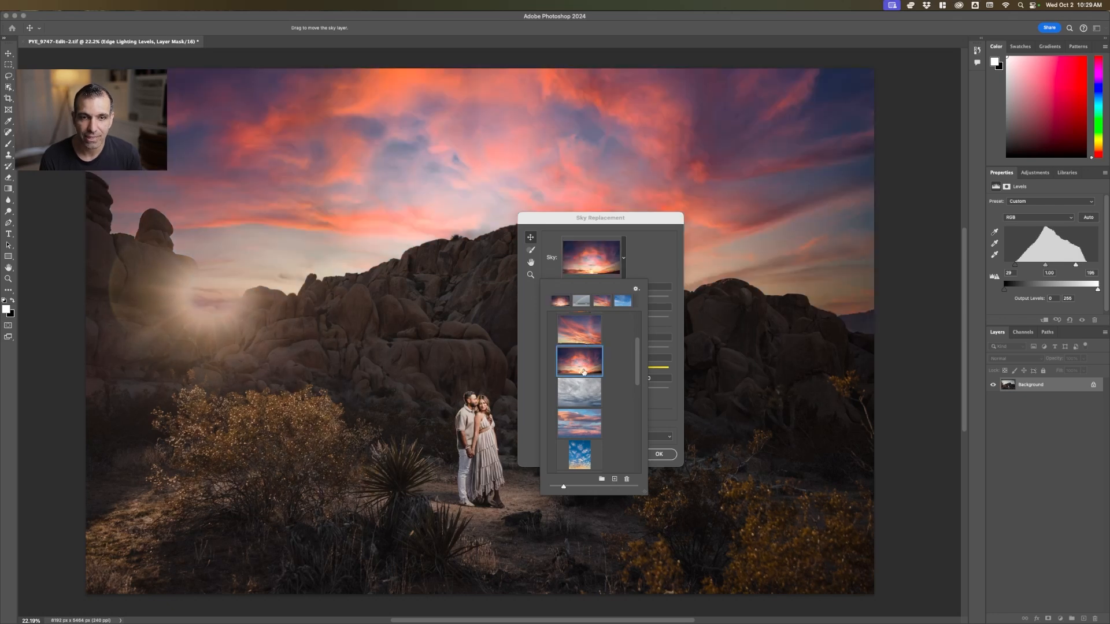
pyautogui.click(582, 398)
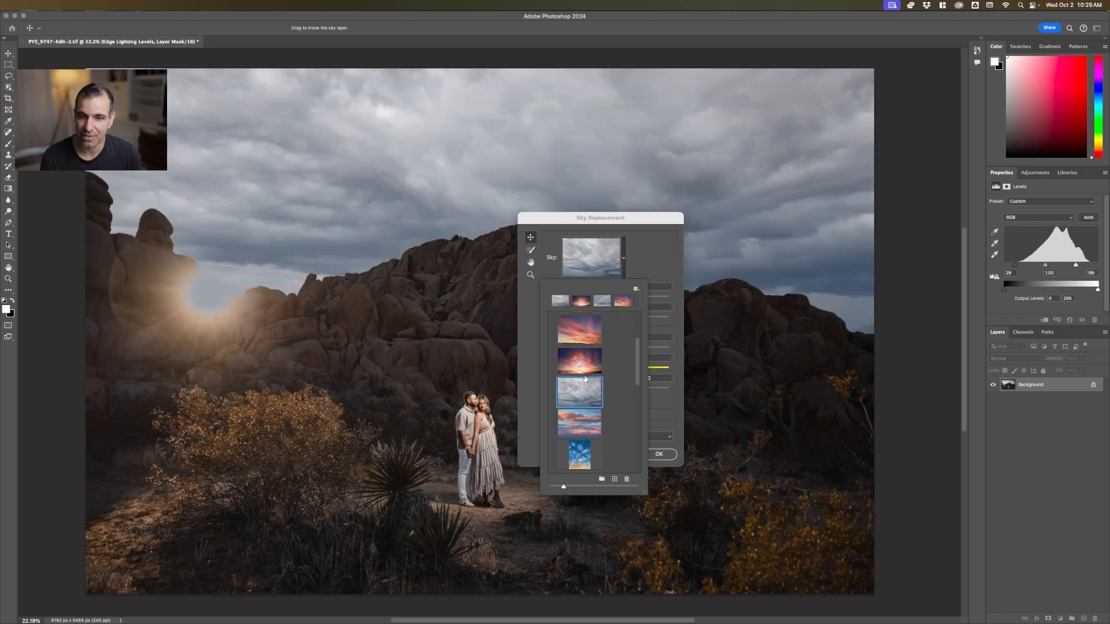
pyautogui.click(587, 337)
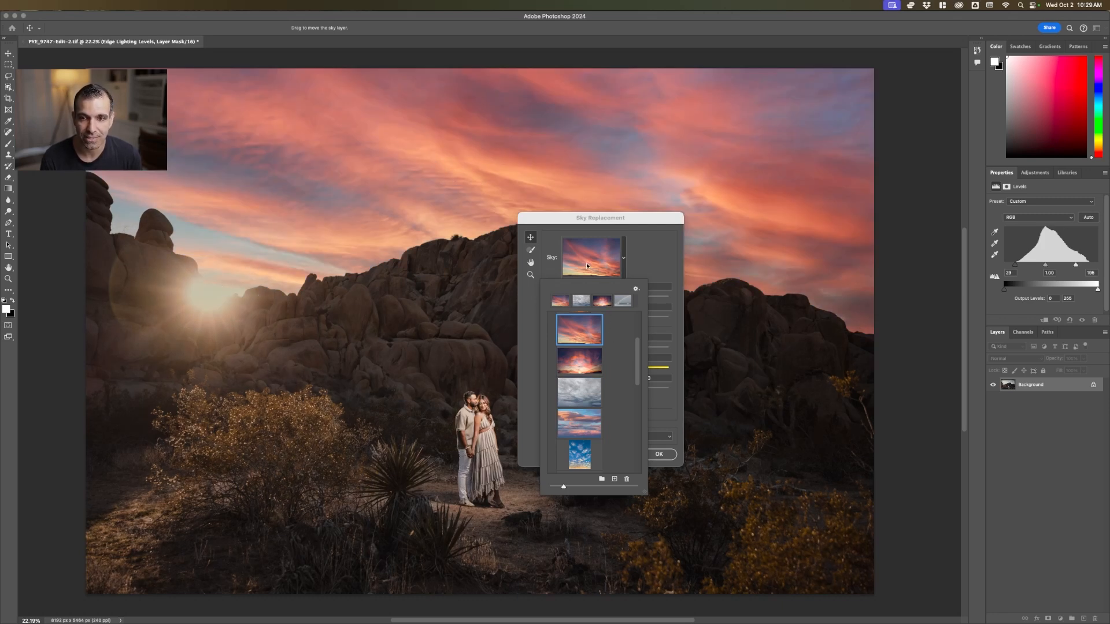
pyautogui.click(652, 250)
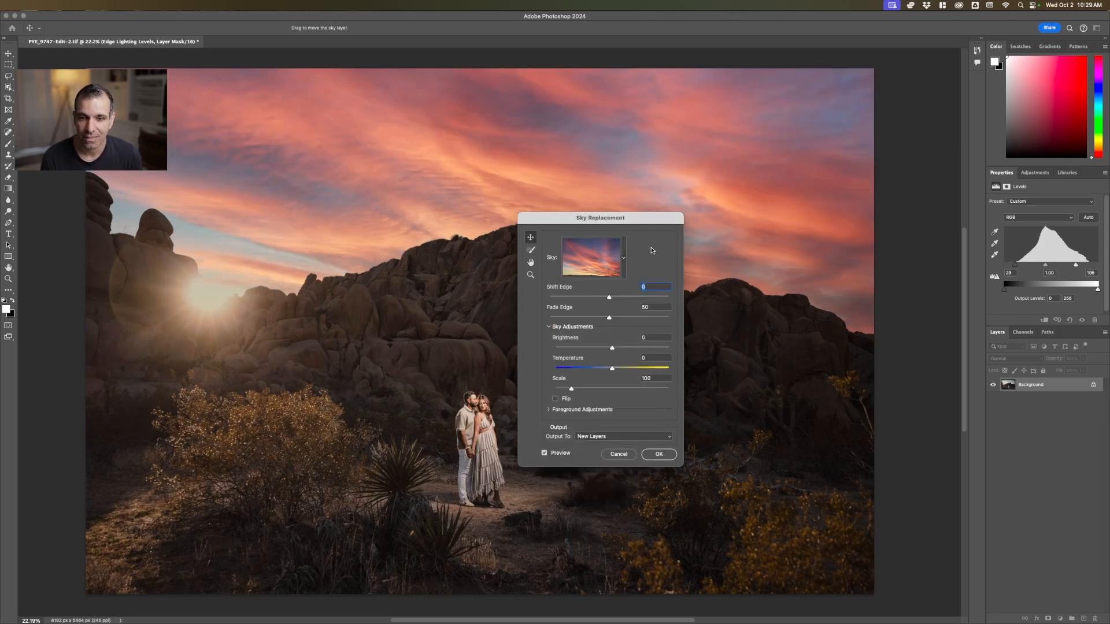
# Keep the replacement sky unflipped and set its Brightness to 67 and Temperature to -7
pyautogui.click(556, 398)
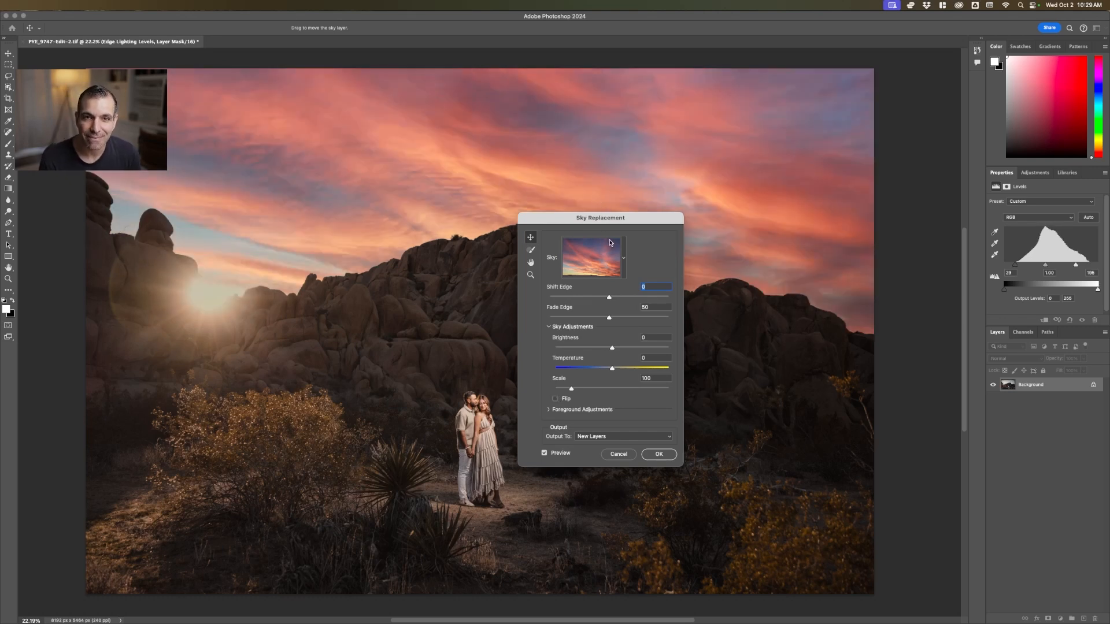
pyautogui.moveTo(626, 224)
pyautogui.mouseDown()
pyautogui.moveTo(679, 219)
pyautogui.moveTo(617, 213)
pyautogui.mouseUp()
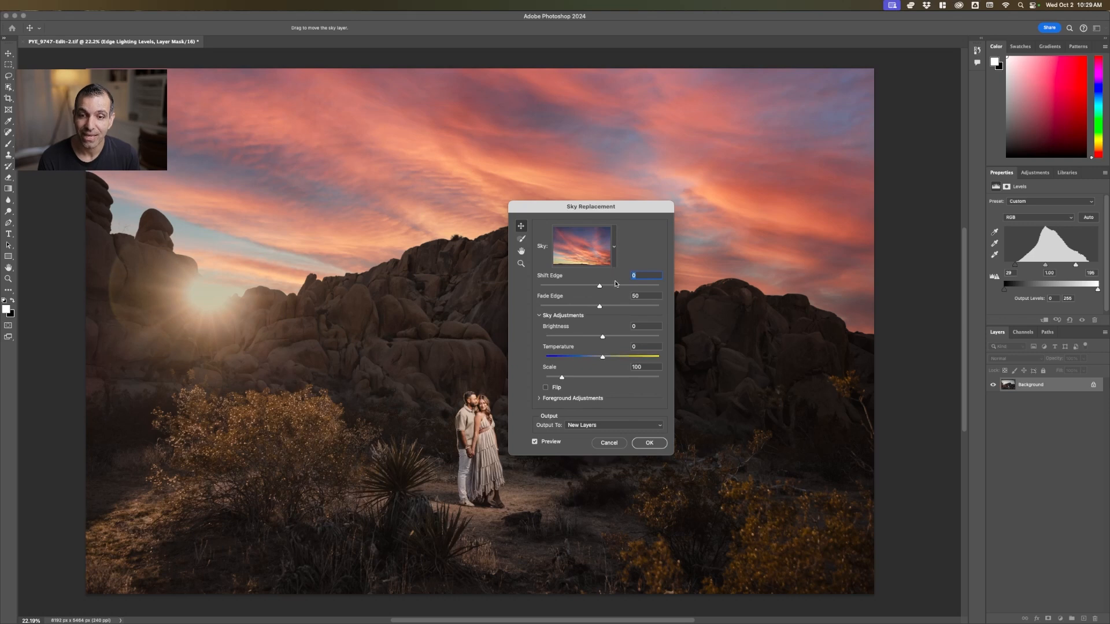
pyautogui.moveTo(604, 337); pyautogui.dragTo(641, 339)
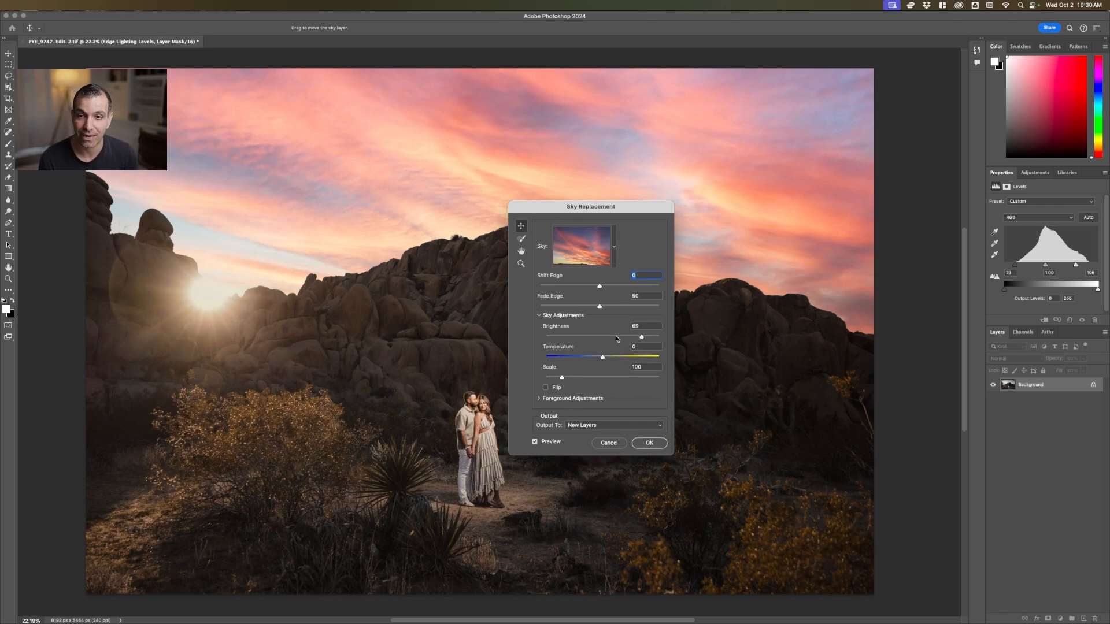
pyautogui.moveTo(642, 337); pyautogui.dragTo(640, 338)
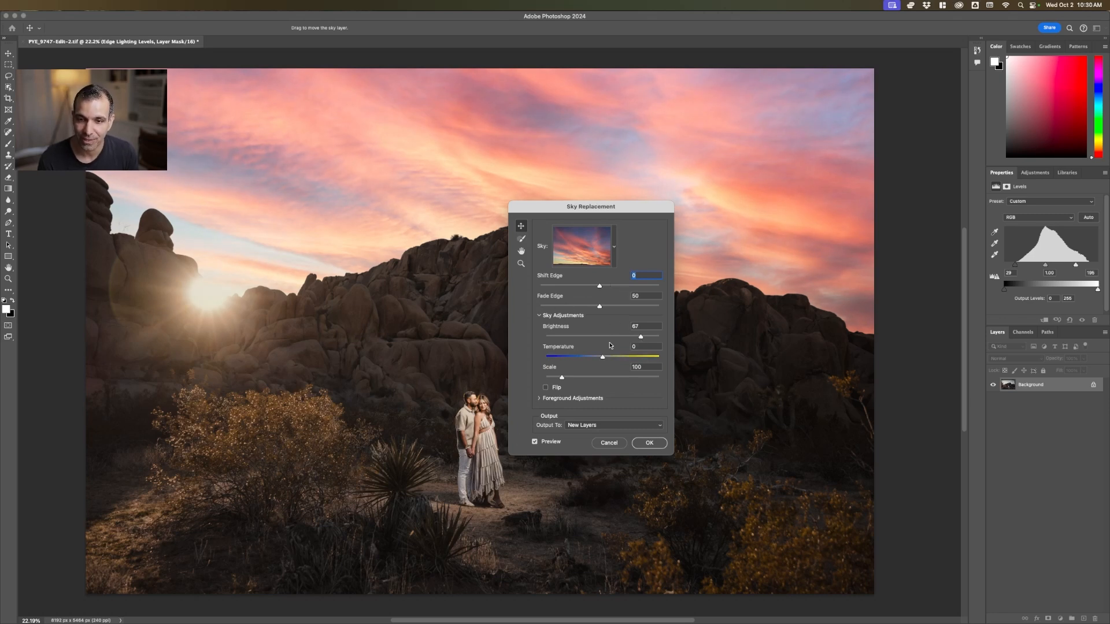
pyautogui.moveTo(603, 357)
pyautogui.mouseDown()
pyautogui.moveTo(577, 357)
pyautogui.moveTo(615, 358)
pyautogui.moveTo(598, 361)
pyautogui.mouseUp()
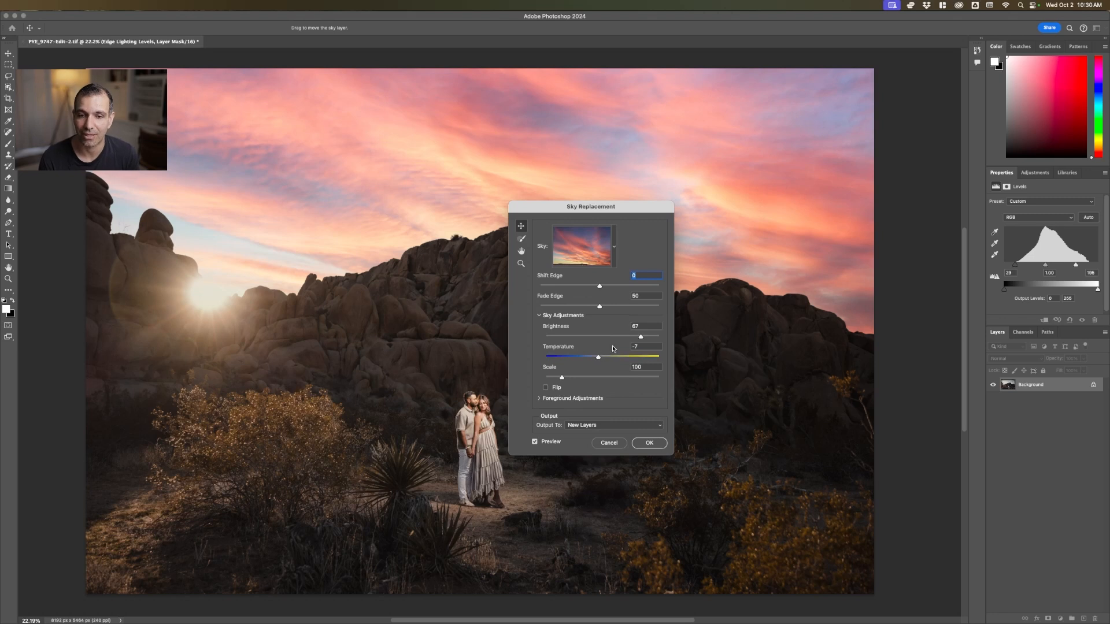
pyautogui.scroll(-3, 613, 348)
pyautogui.scroll(3, 612, 349)
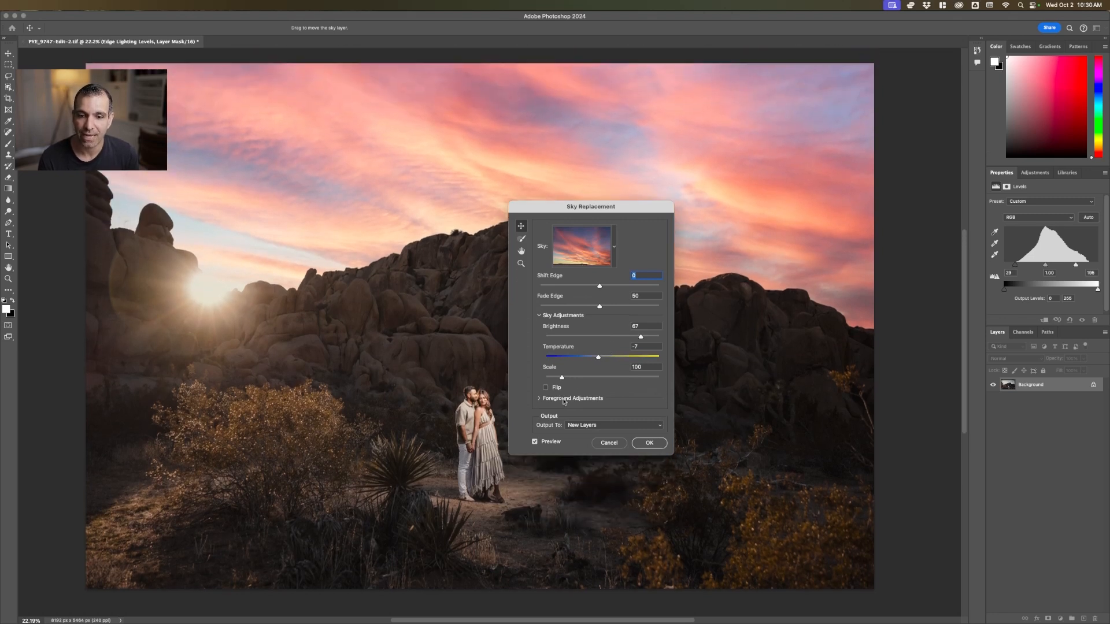
# Check the foreground adjustments and apply the sky replacement, output to new layers
pyautogui.click(570, 399)
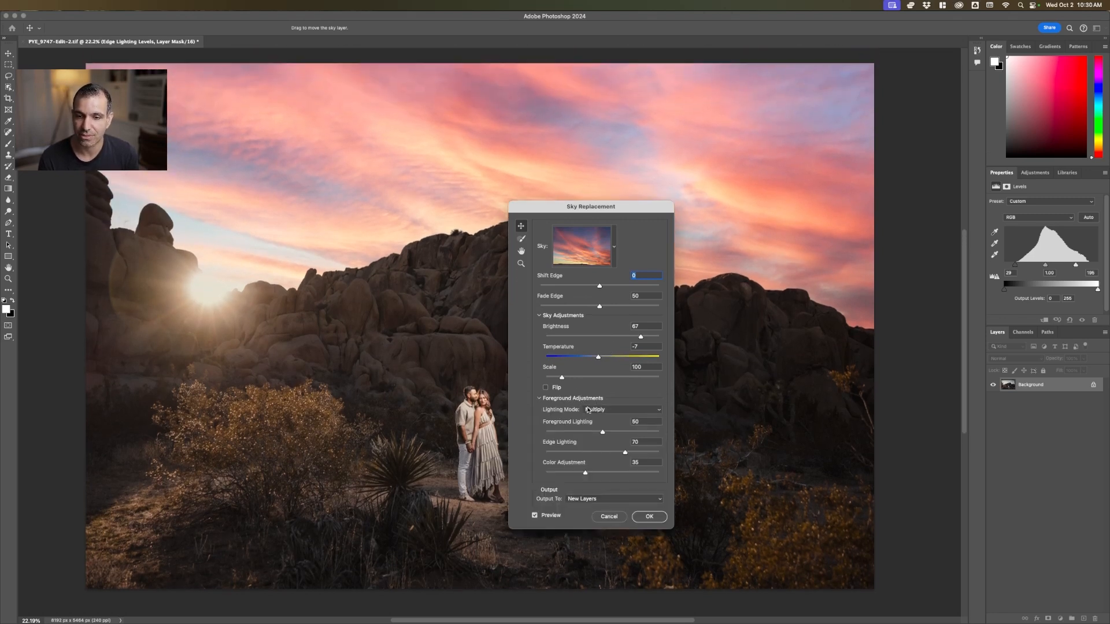
pyautogui.click(587, 398)
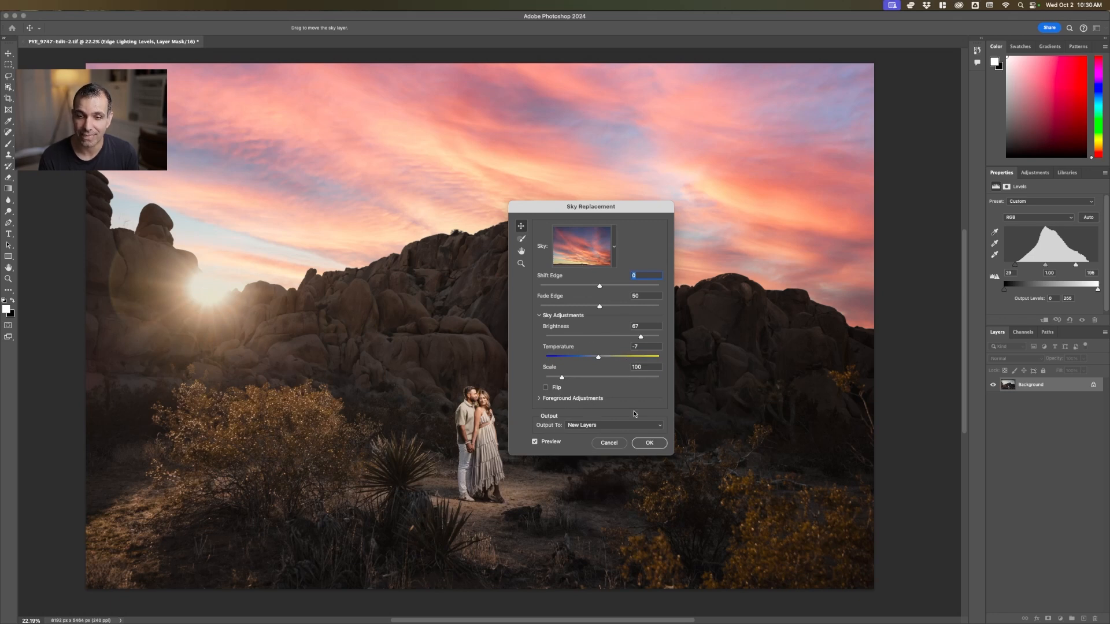
pyautogui.click(649, 443)
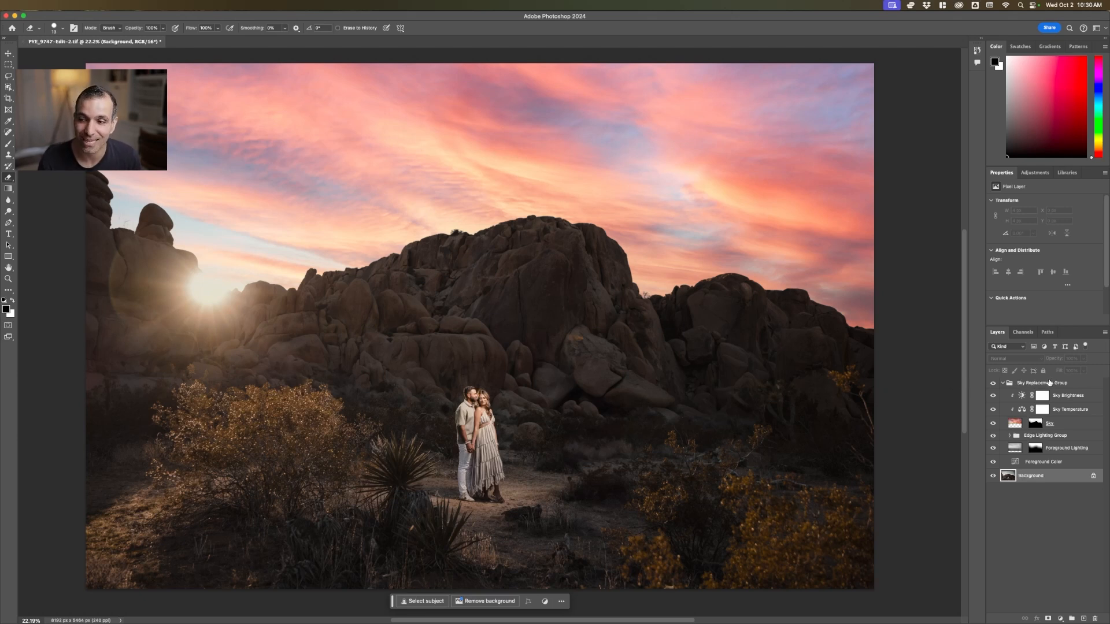
# Collapse the Sky Replacement Group, lower its opacity to 56% and save the document
pyautogui.click(1049, 382)
pyautogui.click(1002, 384)
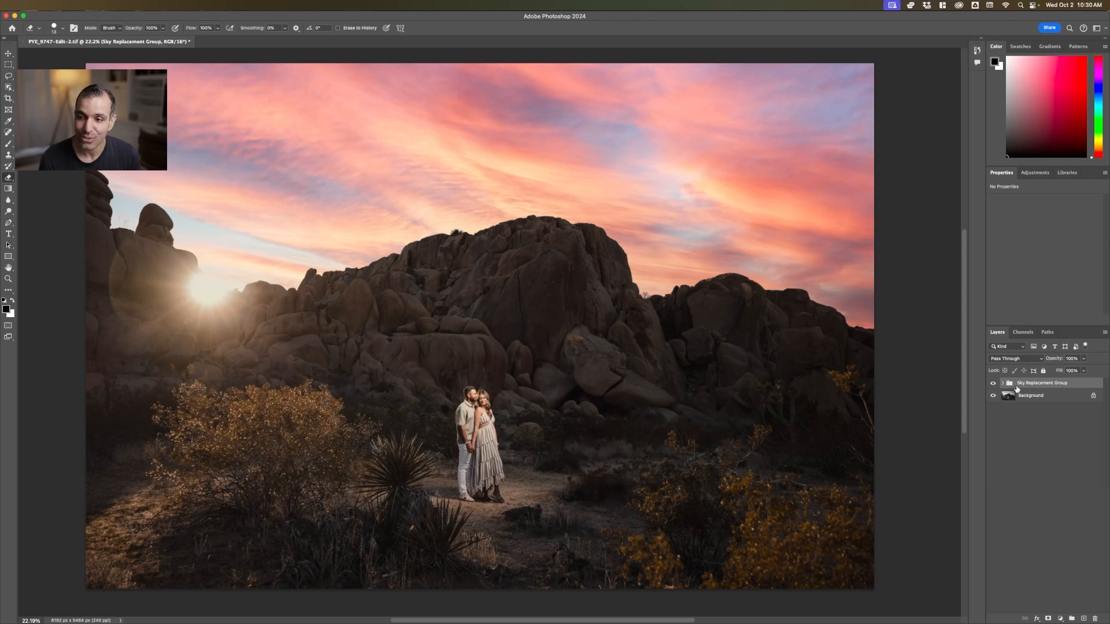
pyautogui.moveTo(1053, 362); pyautogui.dragTo(1021, 375)
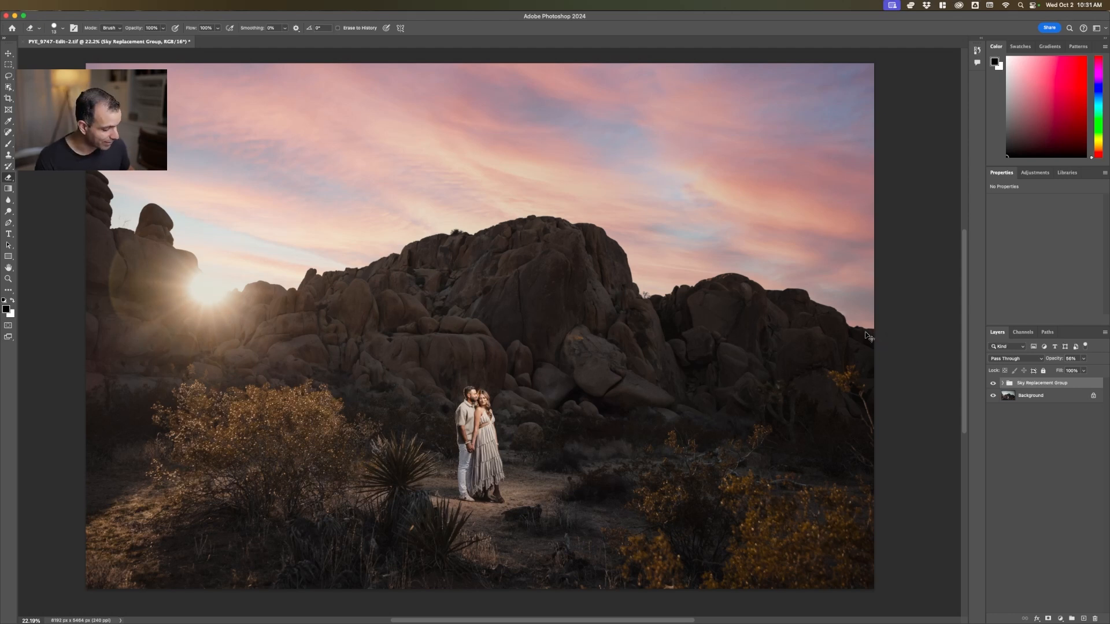
pyautogui.press('super+s')
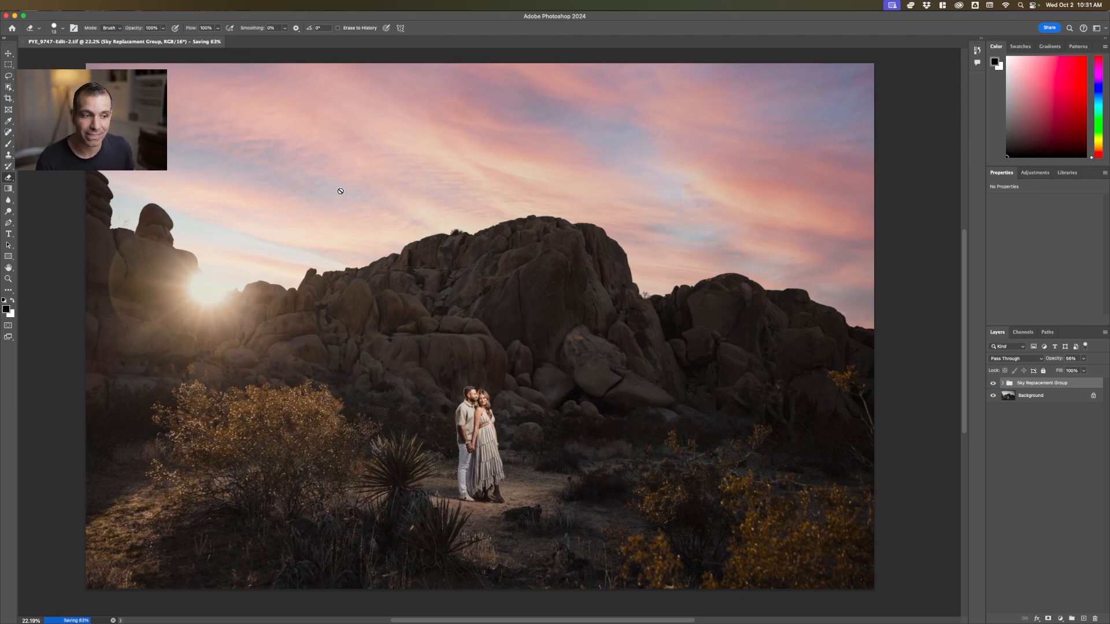
pyautogui.press('super+Tab')
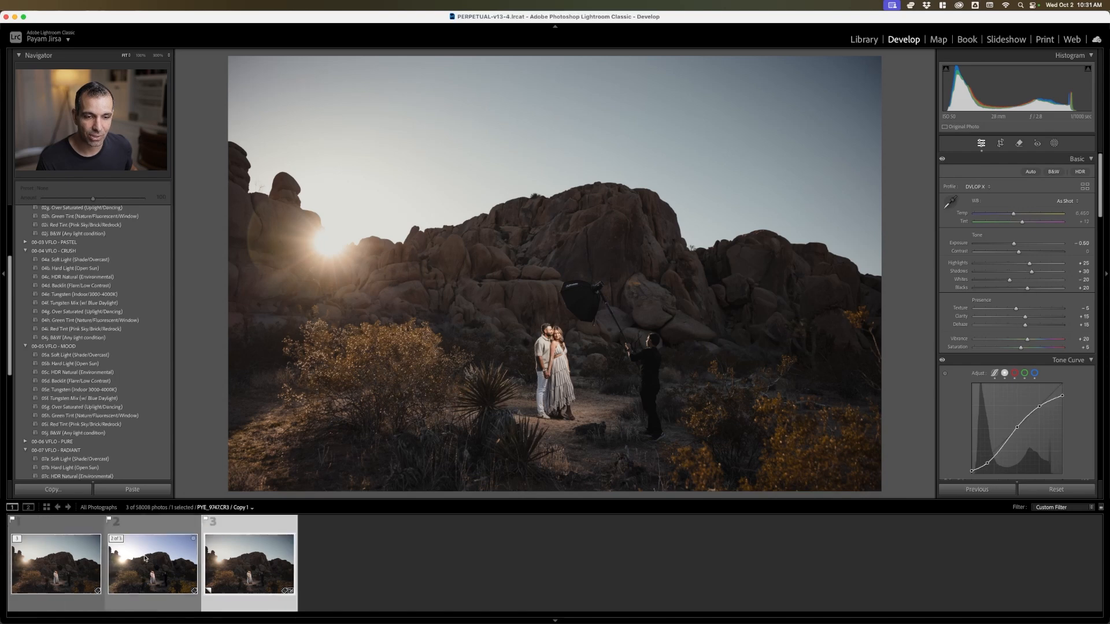
pyautogui.click(451, 185)
pyautogui.press('super+Tab')
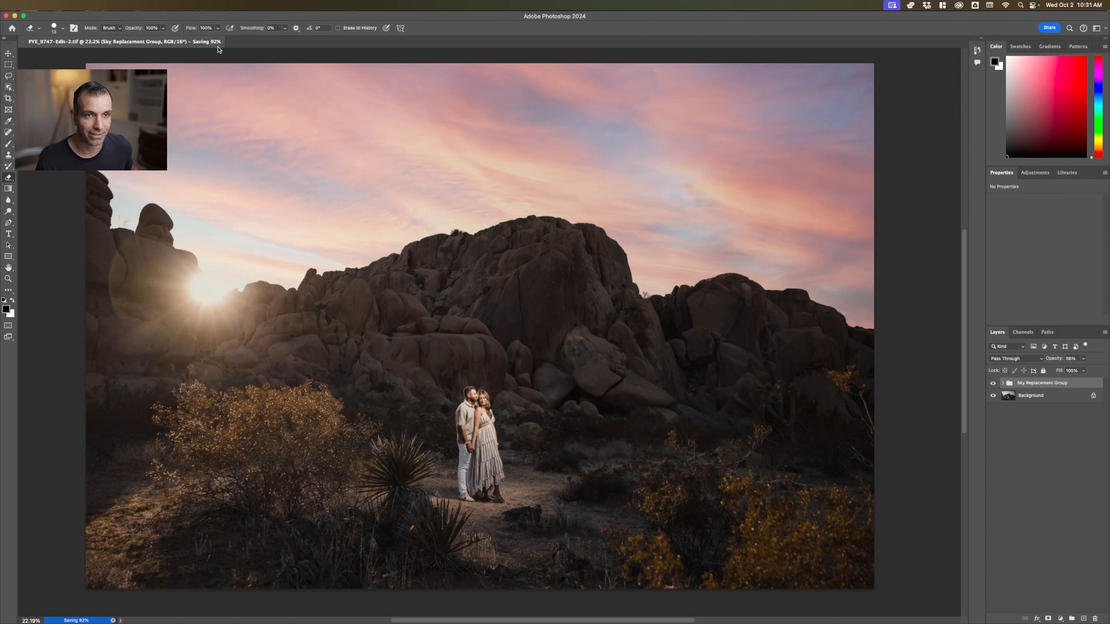
pyautogui.press('super+Tab')
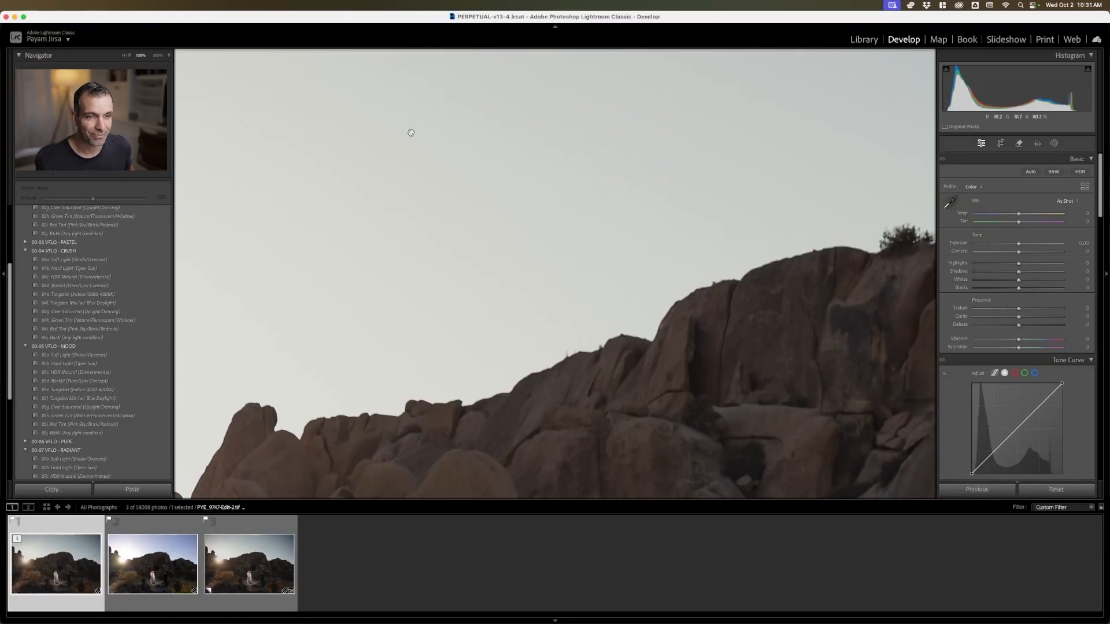
pyautogui.click(507, 186)
pyautogui.click(467, 213)
pyautogui.click(478, 203)
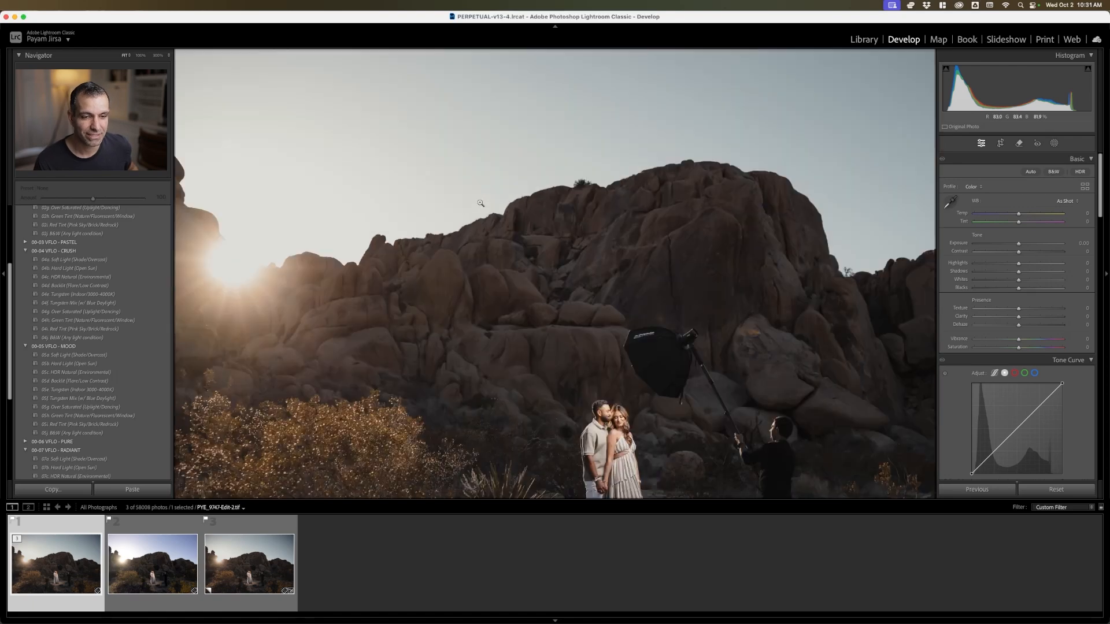
# Close the saved document in Photoshop and switch back to Lightroom Classic
pyautogui.press('super+Tab')
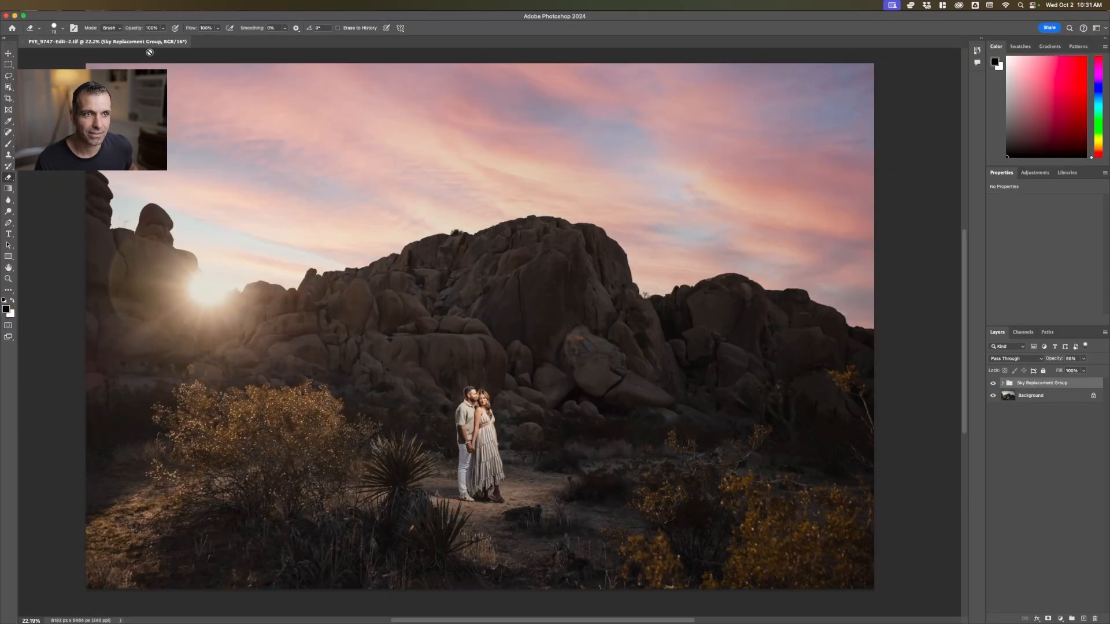
pyautogui.press('super+w')
pyautogui.press('super+Tab')
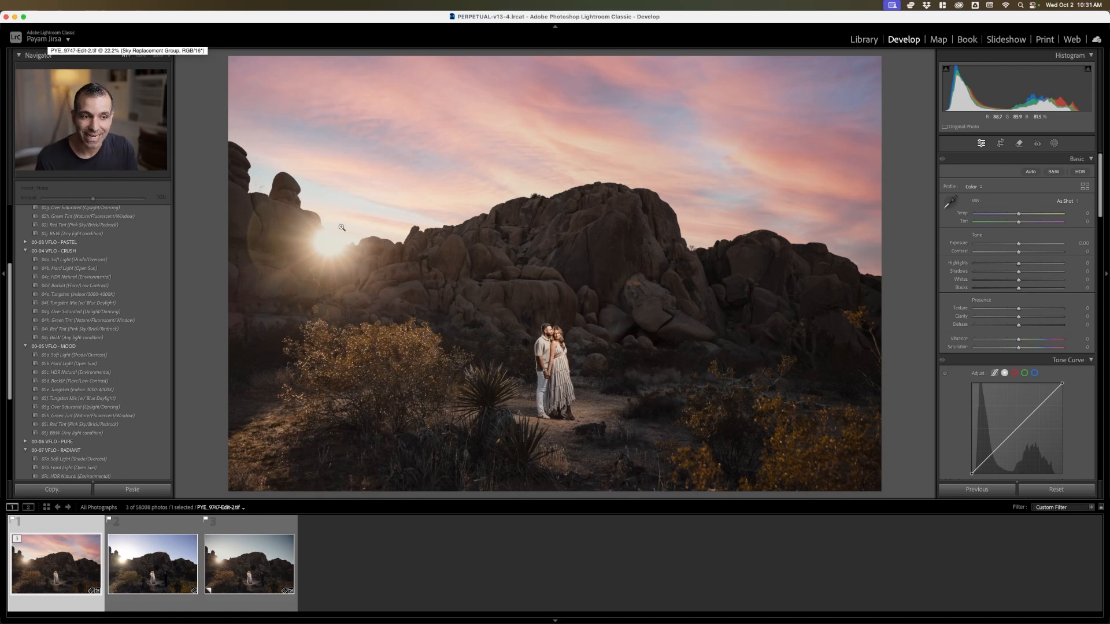
# Apply the 03e. Burn Sky preset from the 00-01 VFLO - TOOLS AI group to the sky-replaced photo
pyautogui.scroll(5, 113, 288)
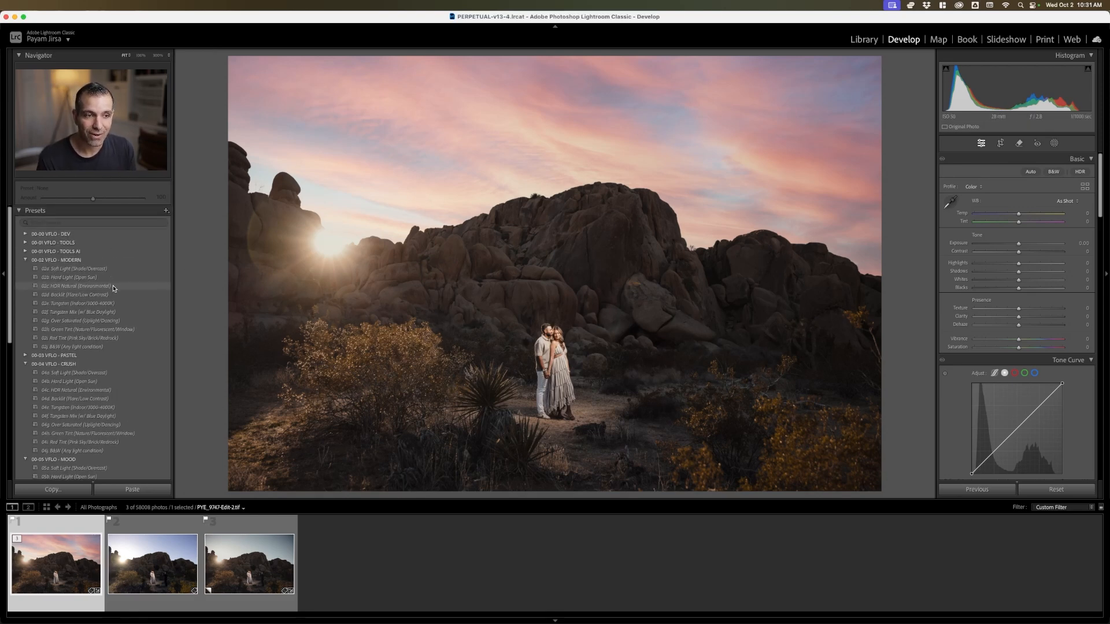
pyautogui.scroll(-3, 114, 289)
pyautogui.scroll(3, 114, 289)
pyautogui.click(26, 253)
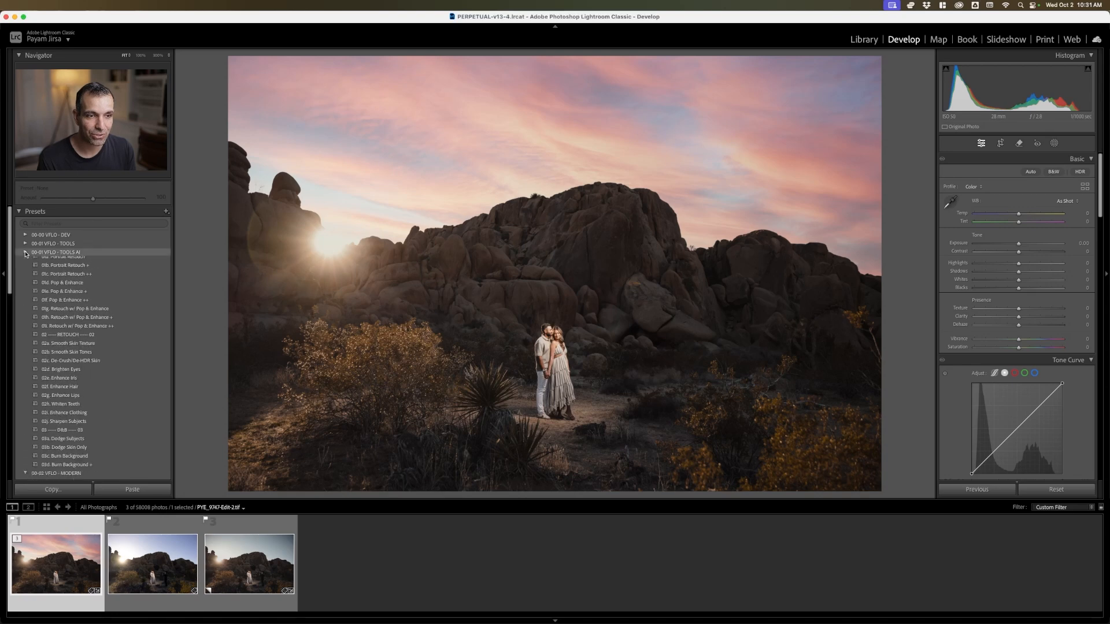
pyautogui.scroll(-4, 109, 383)
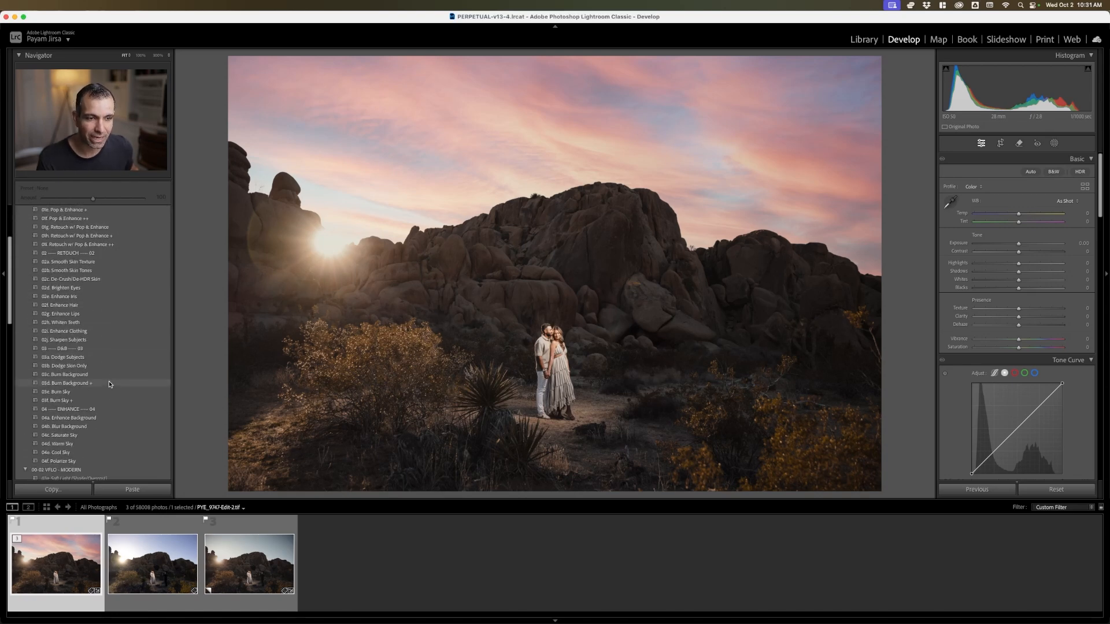
pyautogui.click(100, 391)
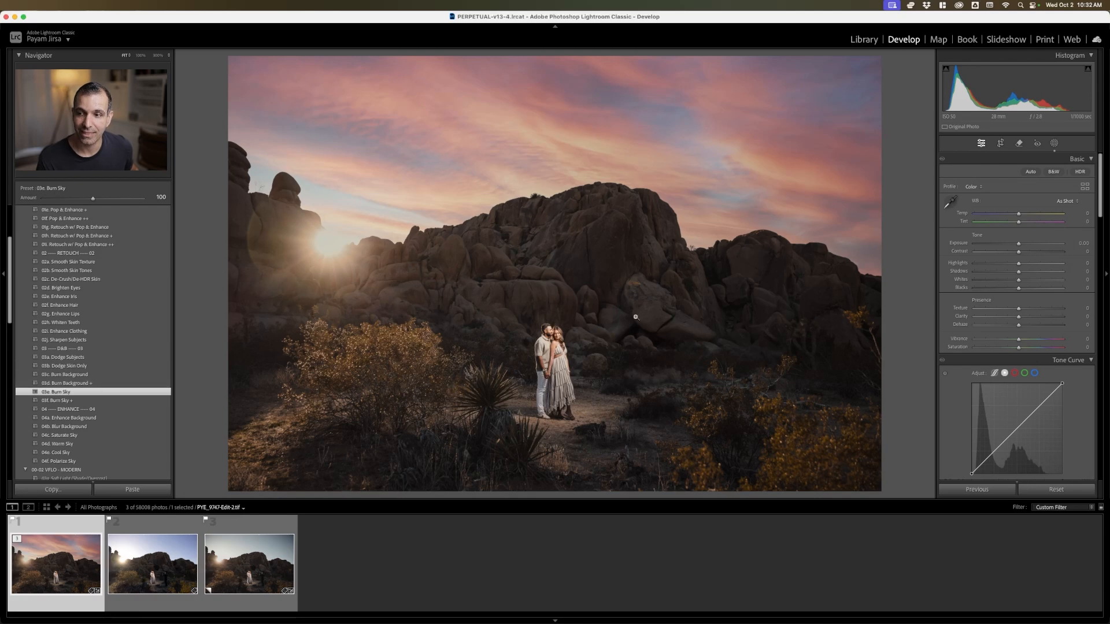
# Add a radial gradient mask centred on the sun, reaching from the upper sky down over the yellow bush
pyautogui.click(1034, 280)
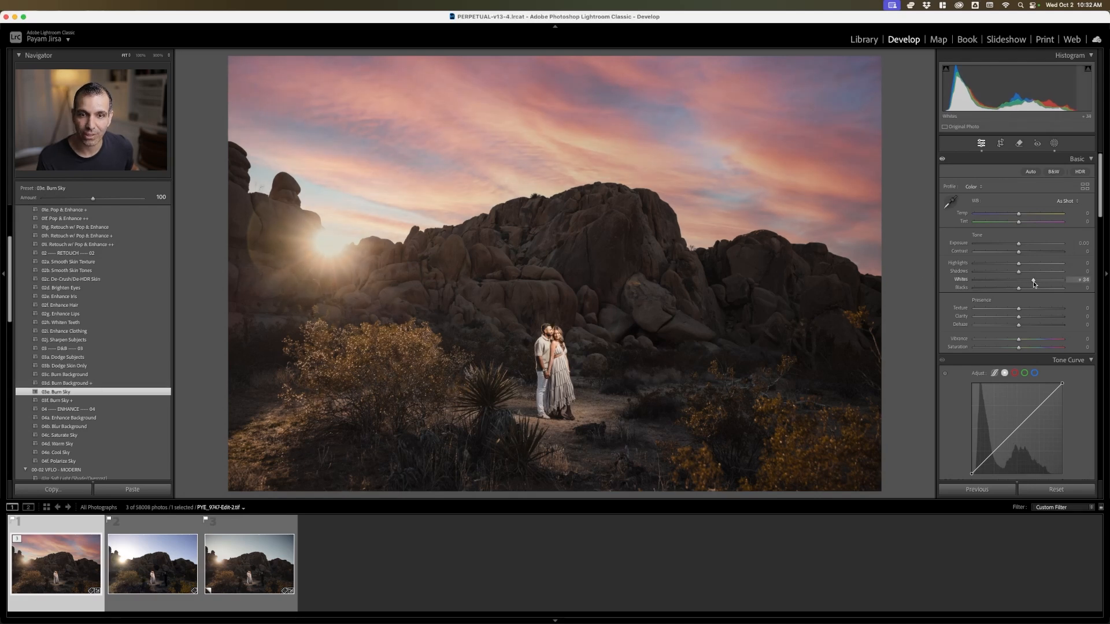
pyautogui.press('super+z')
pyautogui.click(1054, 143)
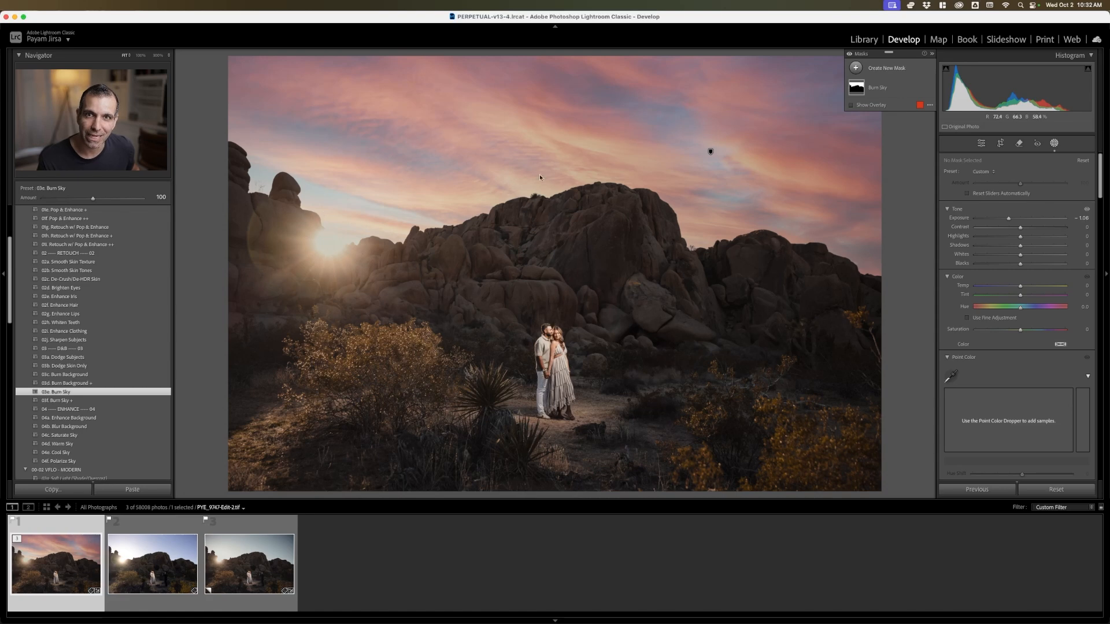
pyautogui.click(856, 68)
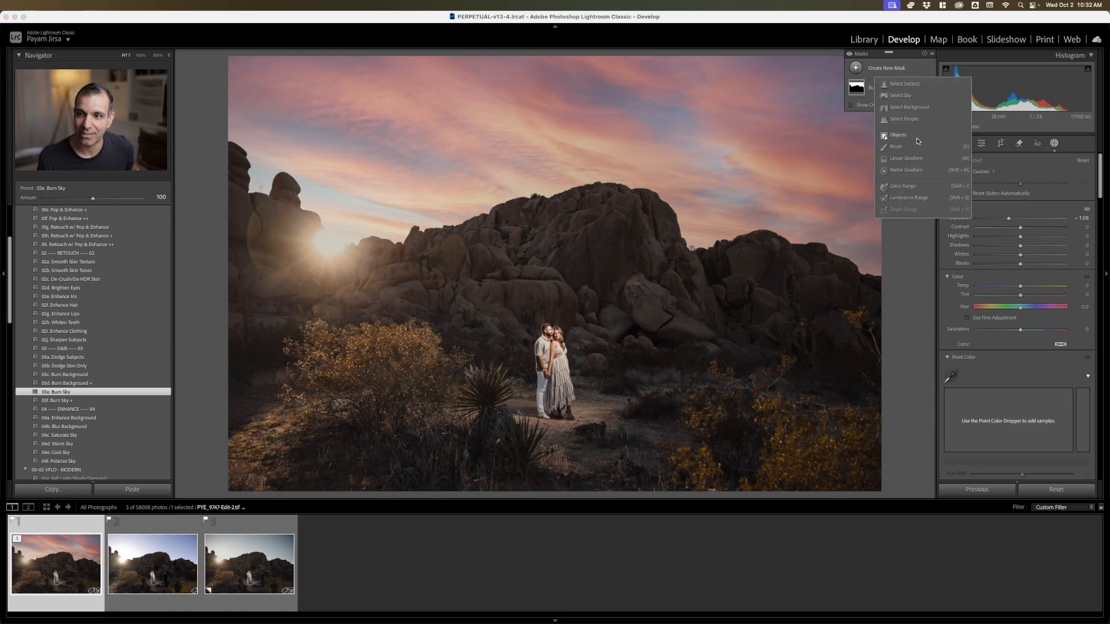
pyautogui.click(914, 170)
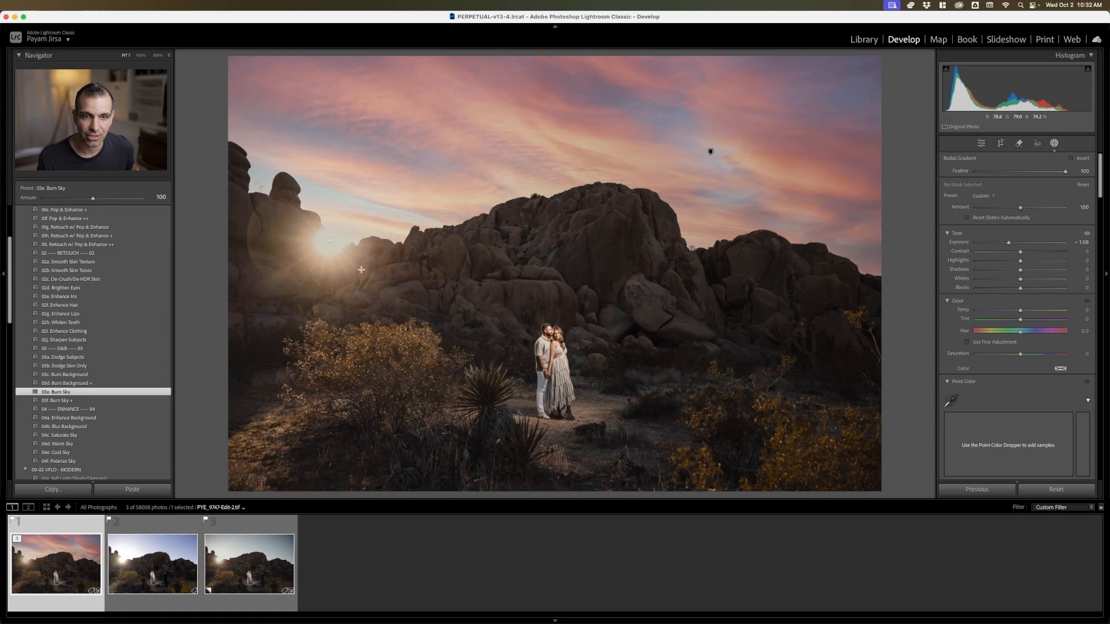
pyautogui.moveTo(331, 234); pyautogui.dragTo(473, 403)
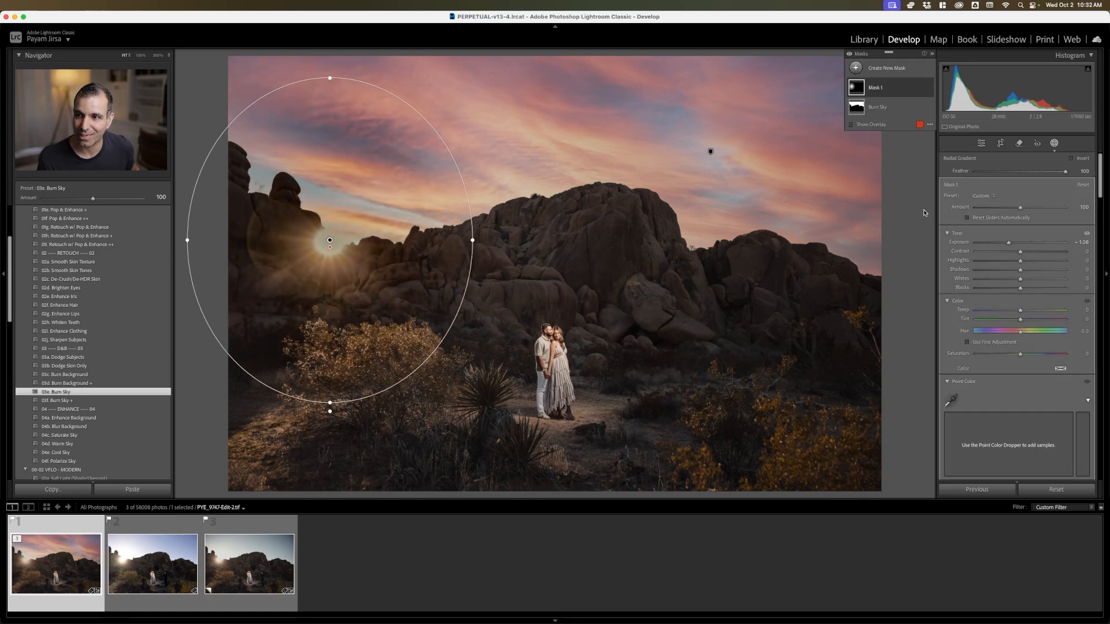
# Reset the radial mask's Effects adjustments, including Clarity and Dehaze, to zero
pyautogui.click(982, 196)
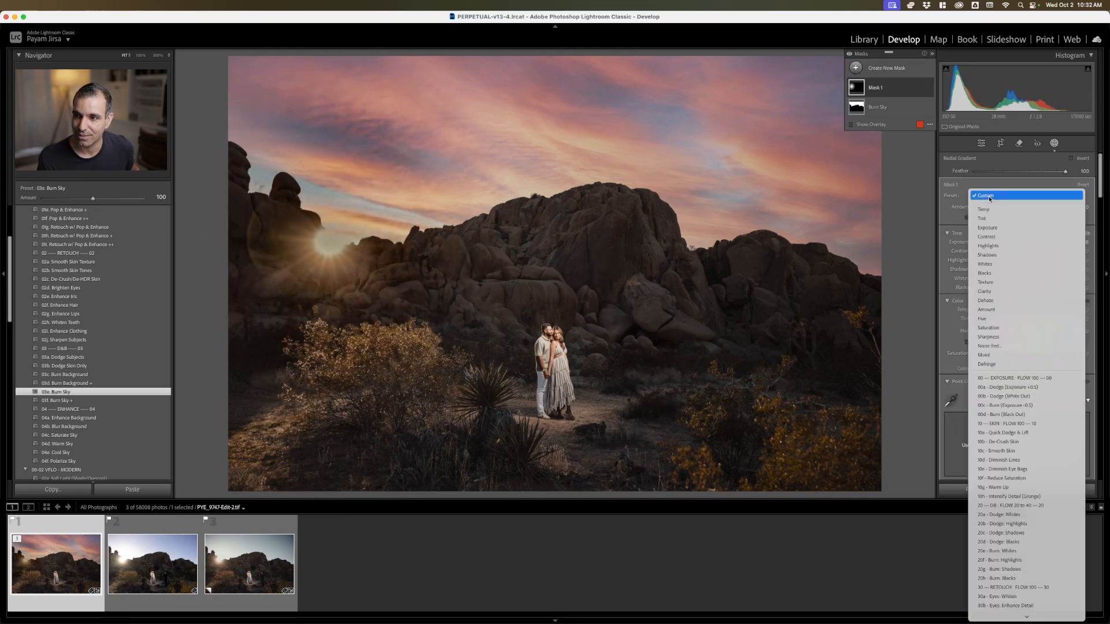
pyautogui.click(990, 197)
pyautogui.scroll(-5, 1028, 358)
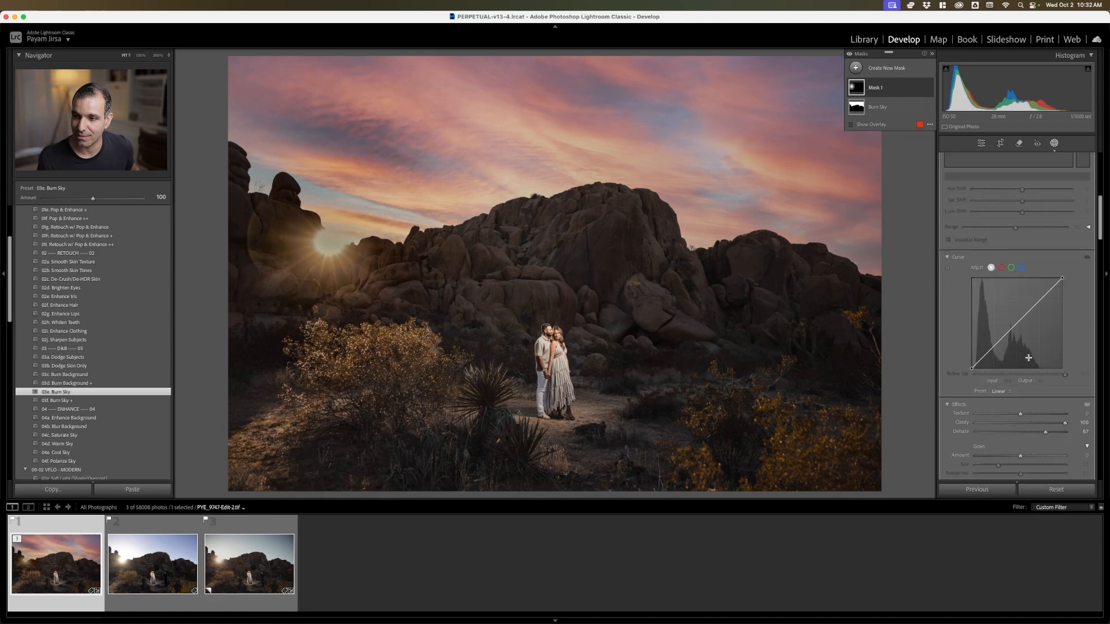
pyautogui.scroll(-9, 1028, 358)
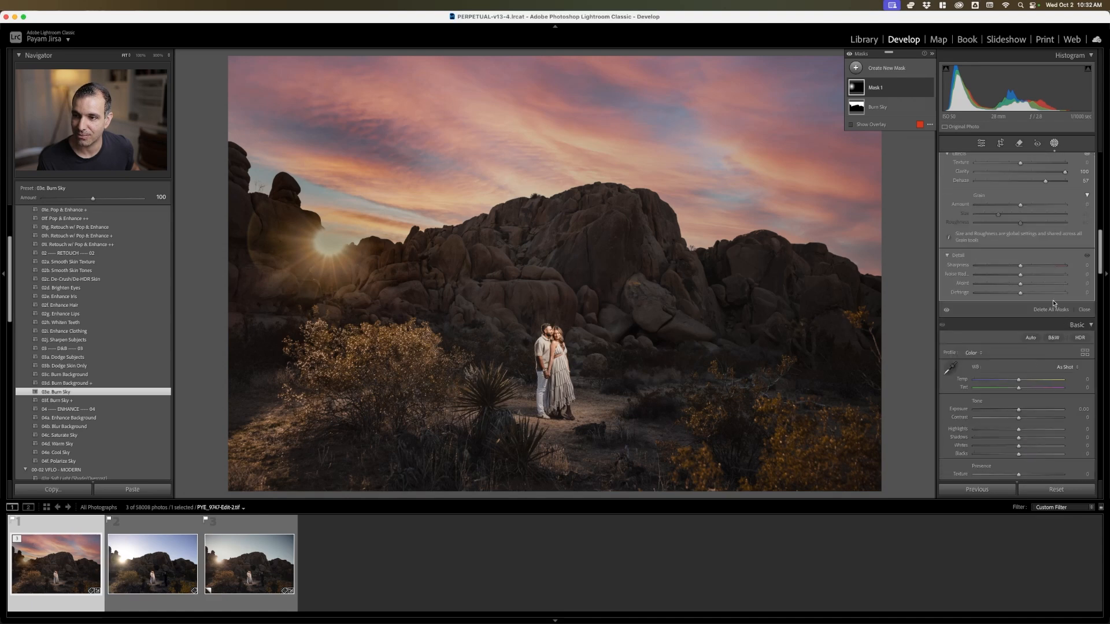
pyautogui.scroll(8, 1041, 301)
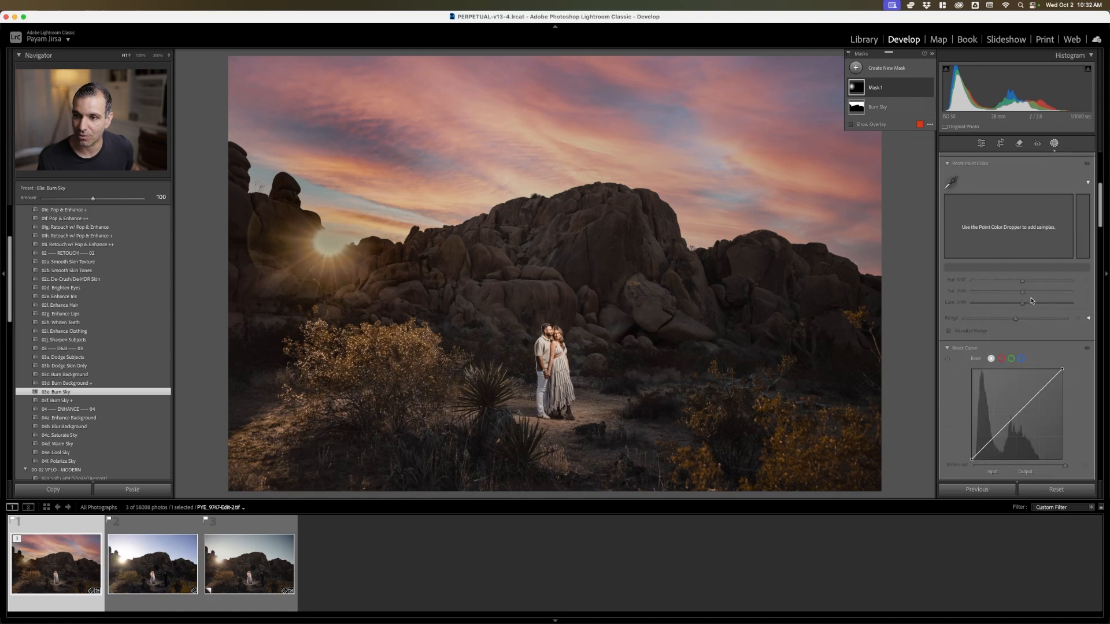
pyautogui.scroll(-3, 982, 277)
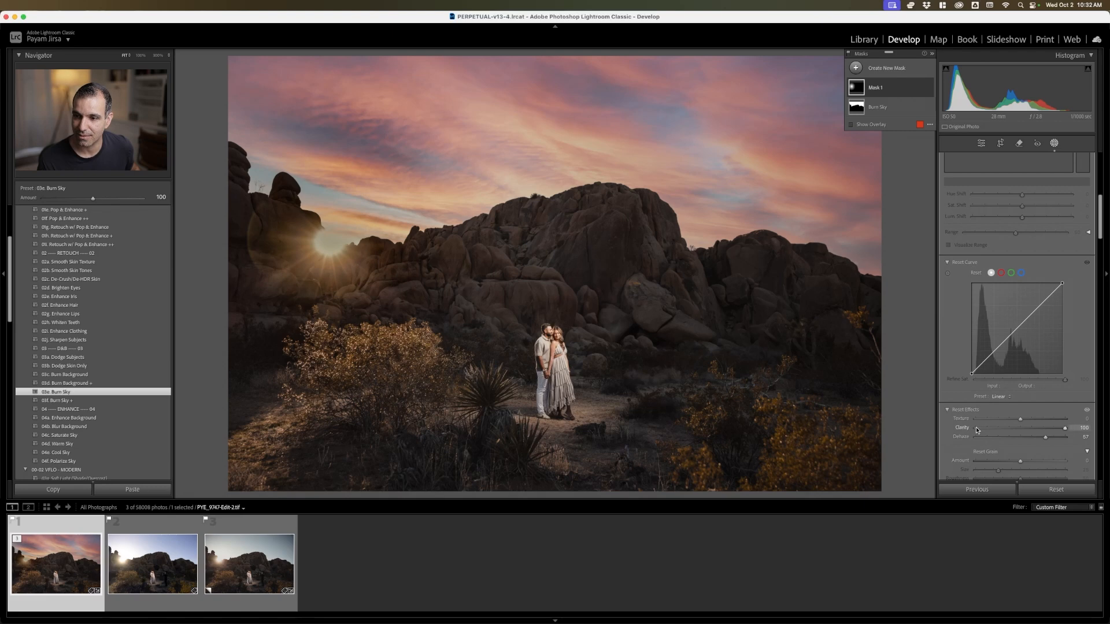
pyautogui.scroll(-1, 988, 347)
pyautogui.keyDown('alt'); pyautogui.click(994, 399); pyautogui.keyUp('alt')
pyautogui.scroll(-2, 995, 401)
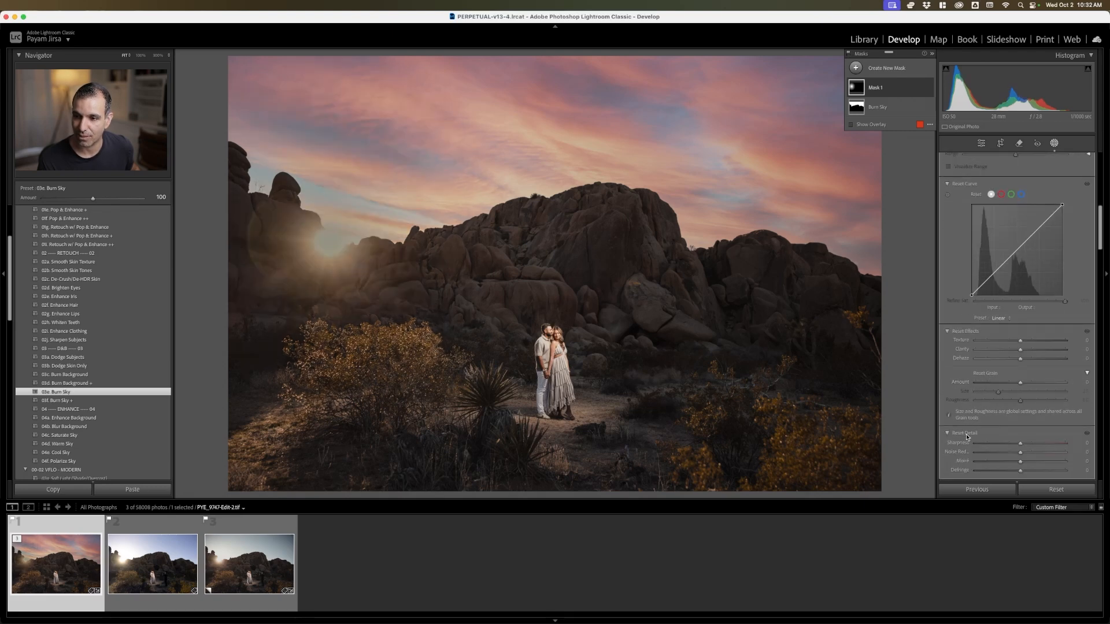
pyautogui.scroll(8, 982, 375)
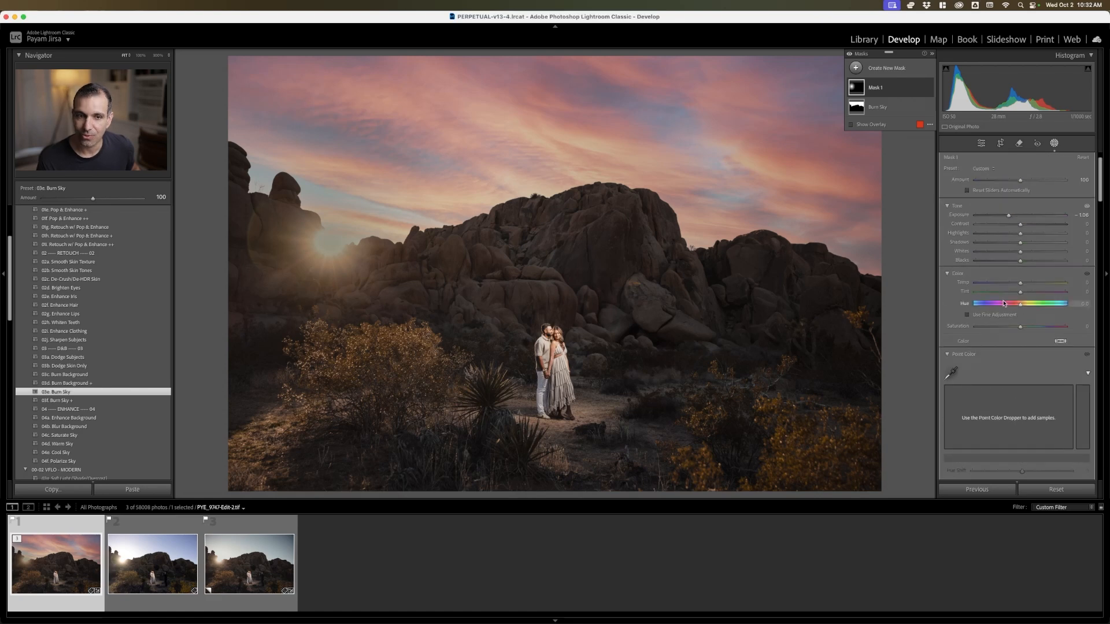
pyautogui.scroll(1, 992, 234)
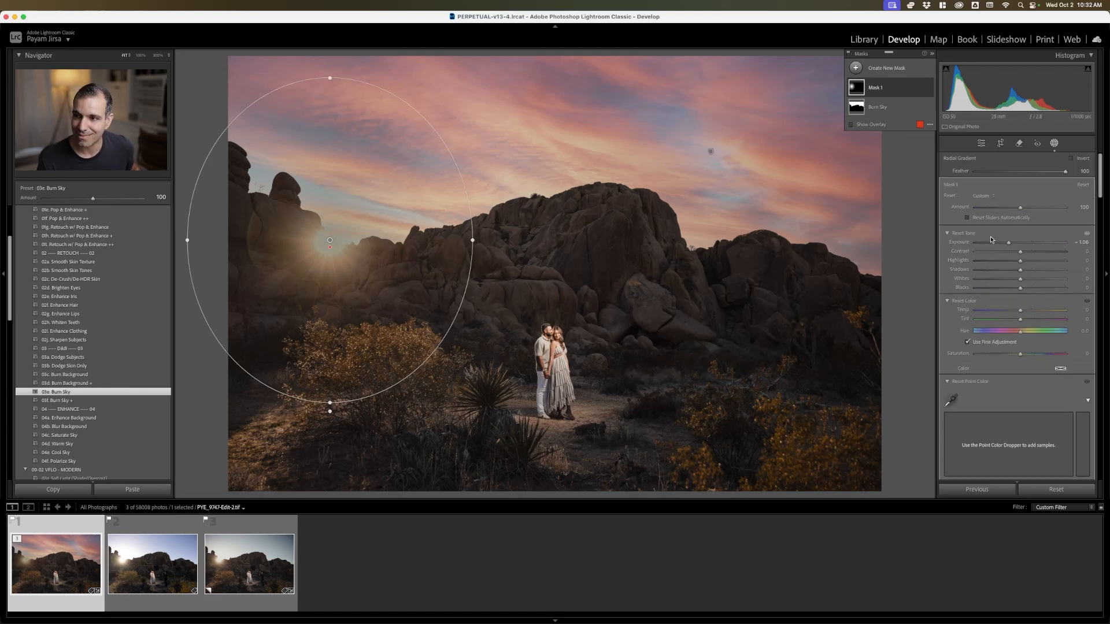
# Reset the radial mask's Exposure to zero, and raise its Highlights to 19 and Whites to 33
pyautogui.doubleClick(1008, 243)
pyautogui.press('o')
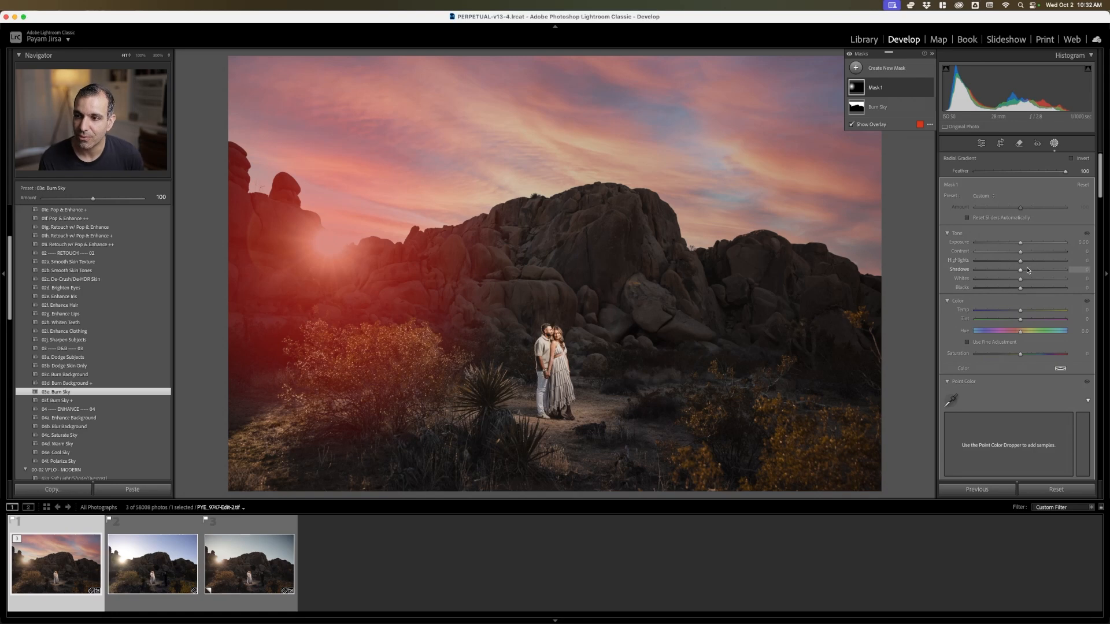
pyautogui.moveTo(1024, 266); pyautogui.dragTo(1035, 281)
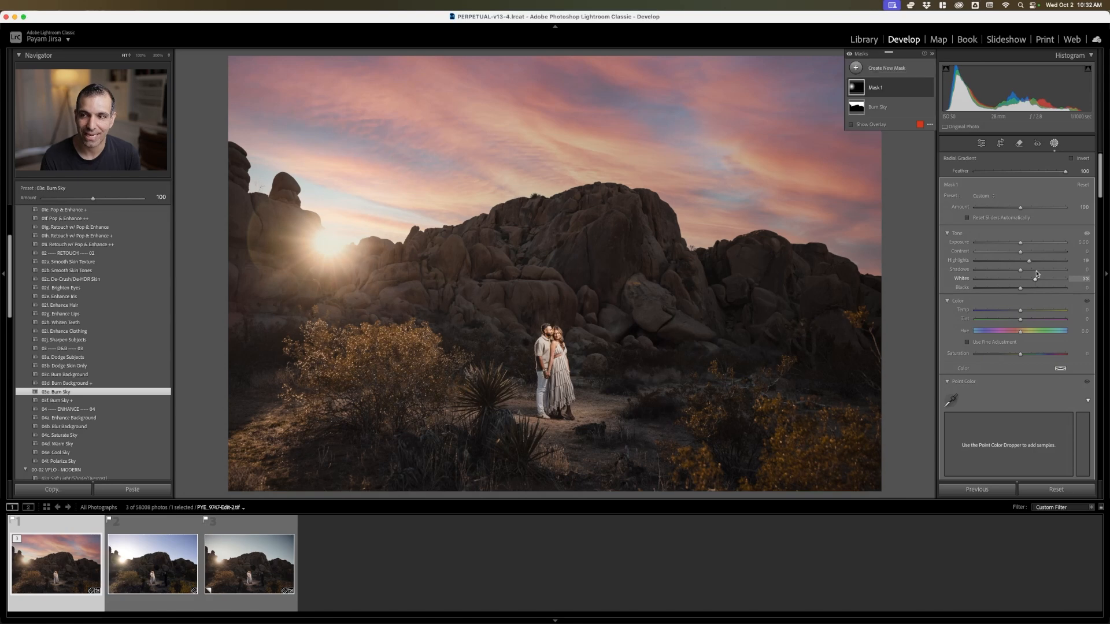
# Compare the photo with and without the radial mask's brightening around the sun
pyautogui.click(929, 88)
pyautogui.click(929, 88)
pyautogui.click(929, 88)
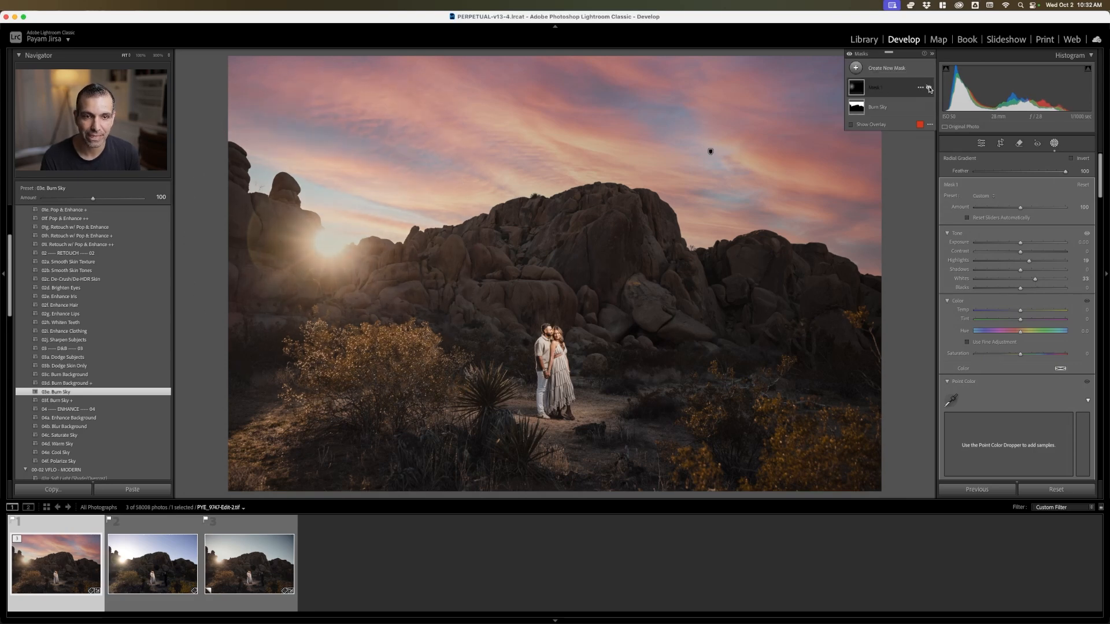
pyautogui.click(929, 88)
pyautogui.click(929, 88)
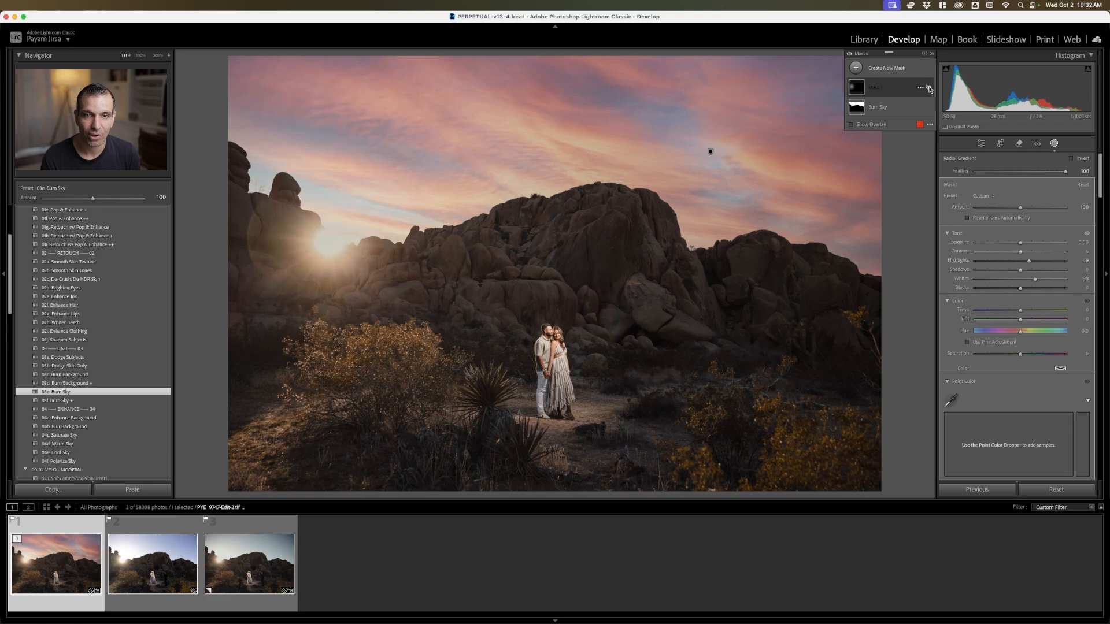
pyautogui.click(930, 88)
pyautogui.click(929, 88)
pyautogui.click(930, 88)
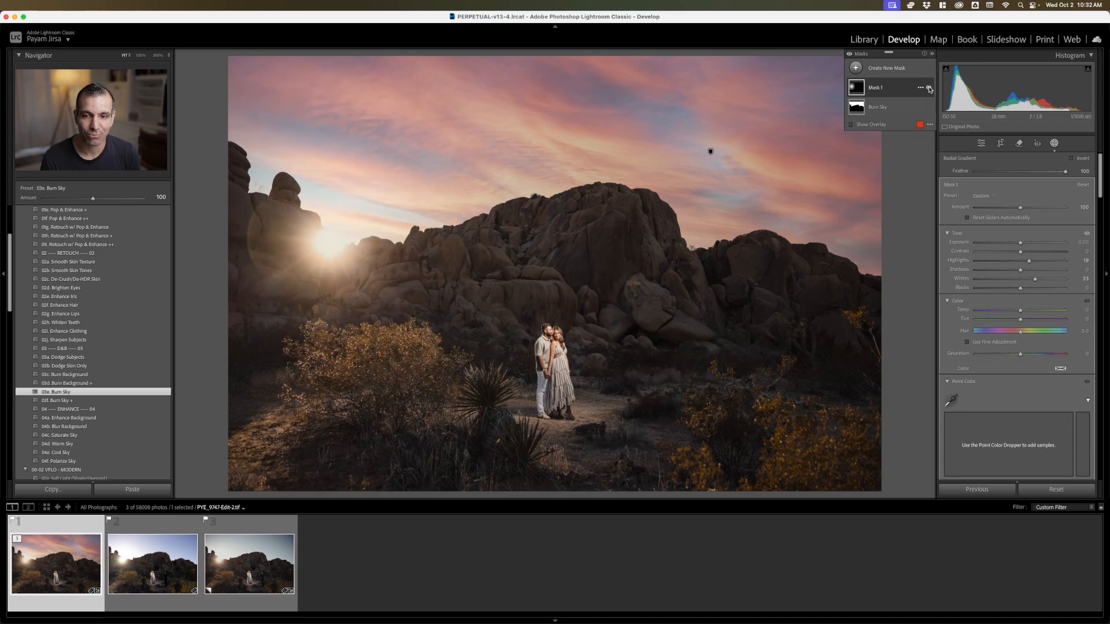
pyautogui.click(929, 88)
pyautogui.click(930, 88)
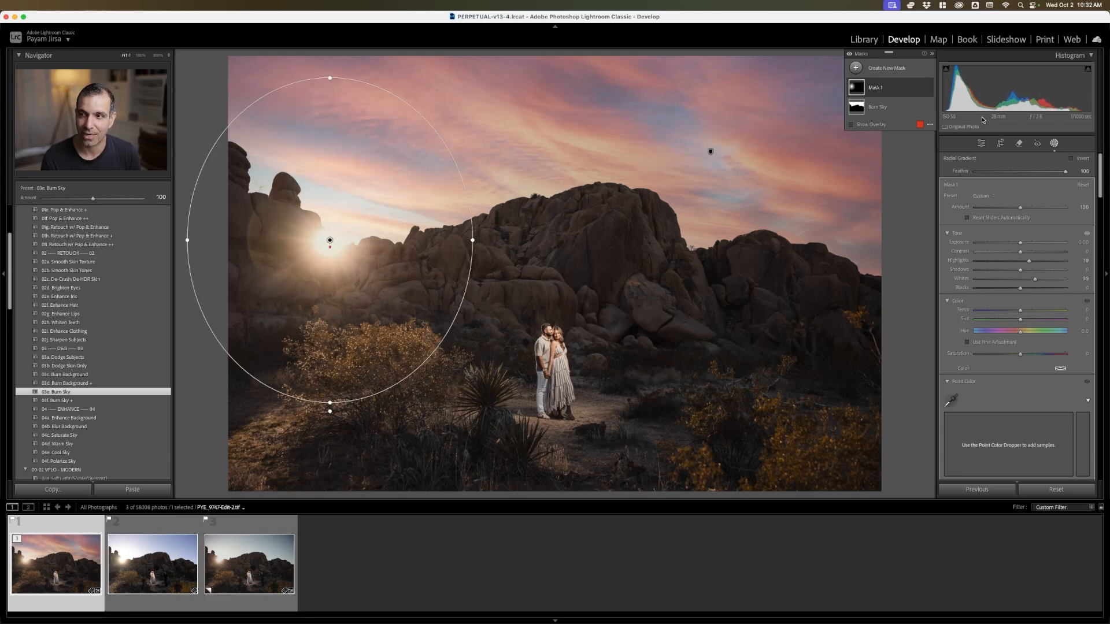
# Leave masking and set the whole photo's Contrast to +16 and Clarity to +5
pyautogui.click(1054, 144)
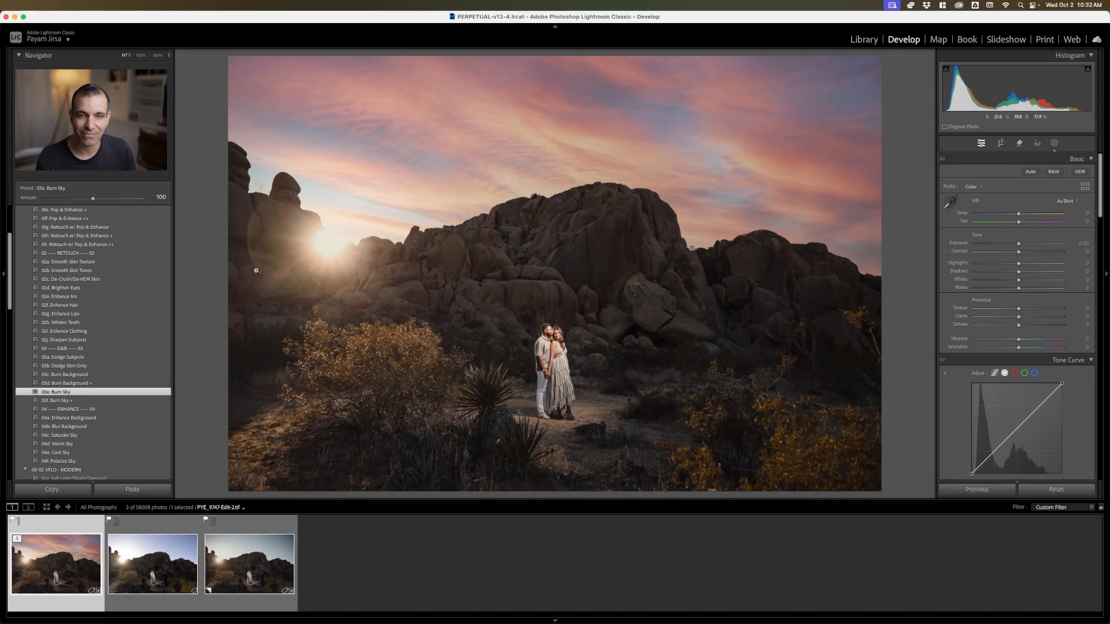
pyautogui.click(1024, 252)
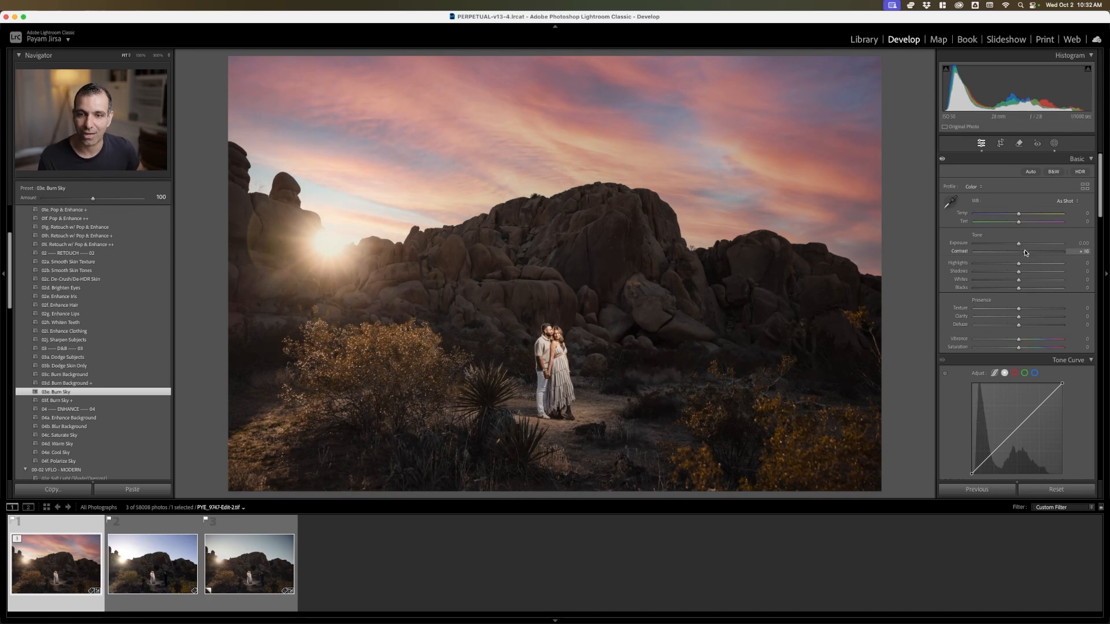
pyautogui.click(1028, 317)
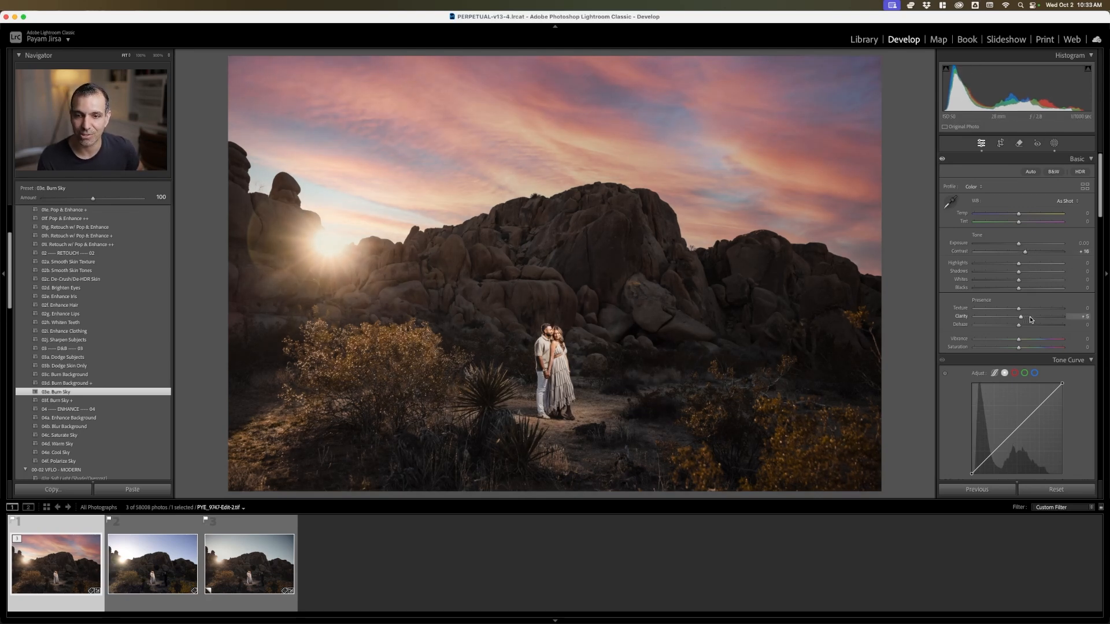
pyautogui.moveTo(1028, 317); pyautogui.dragTo(1021, 317)
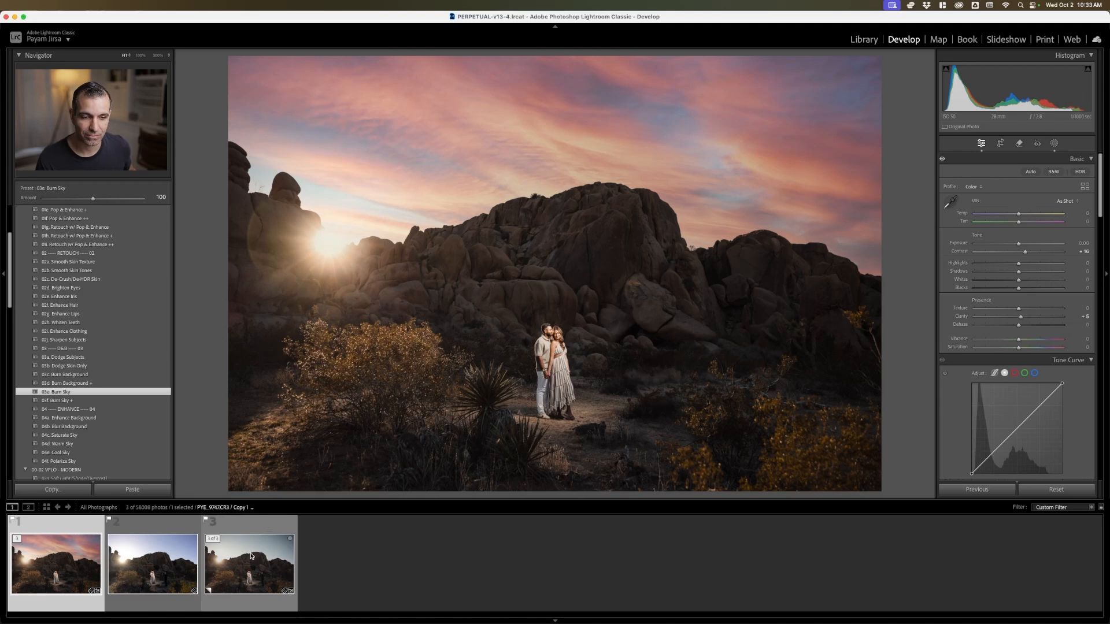
# Compare the finished sunset composite with the unedited original photo, and return to the library grid
pyautogui.click(172, 566)
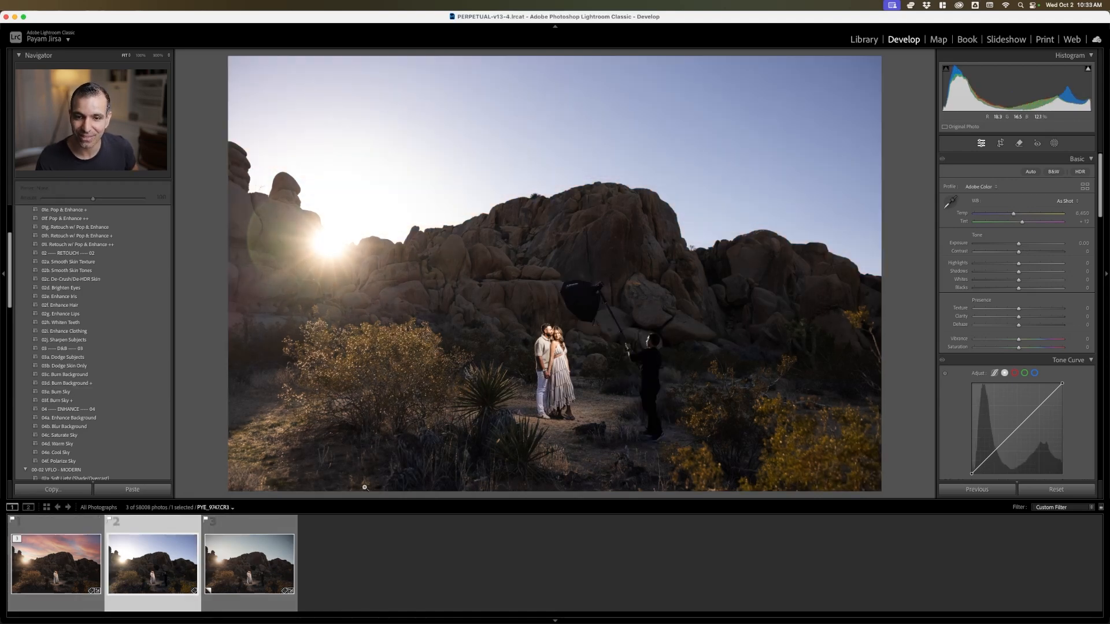
pyautogui.press('Left')
pyautogui.press('Left')
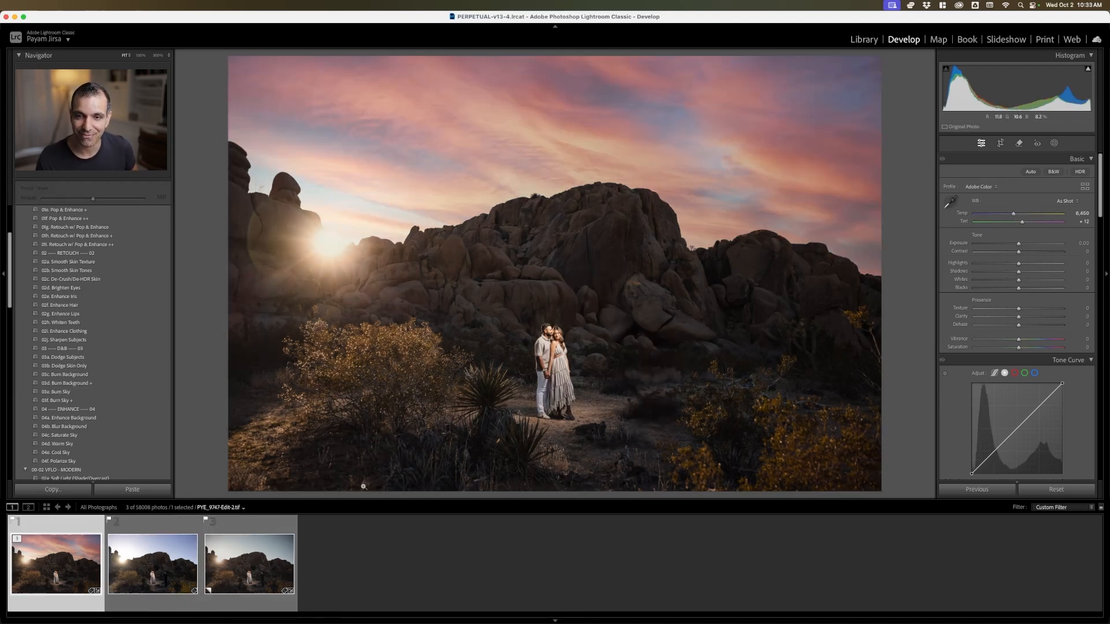
pyautogui.press('Right')
pyautogui.press('Left')
pyautogui.press('Right')
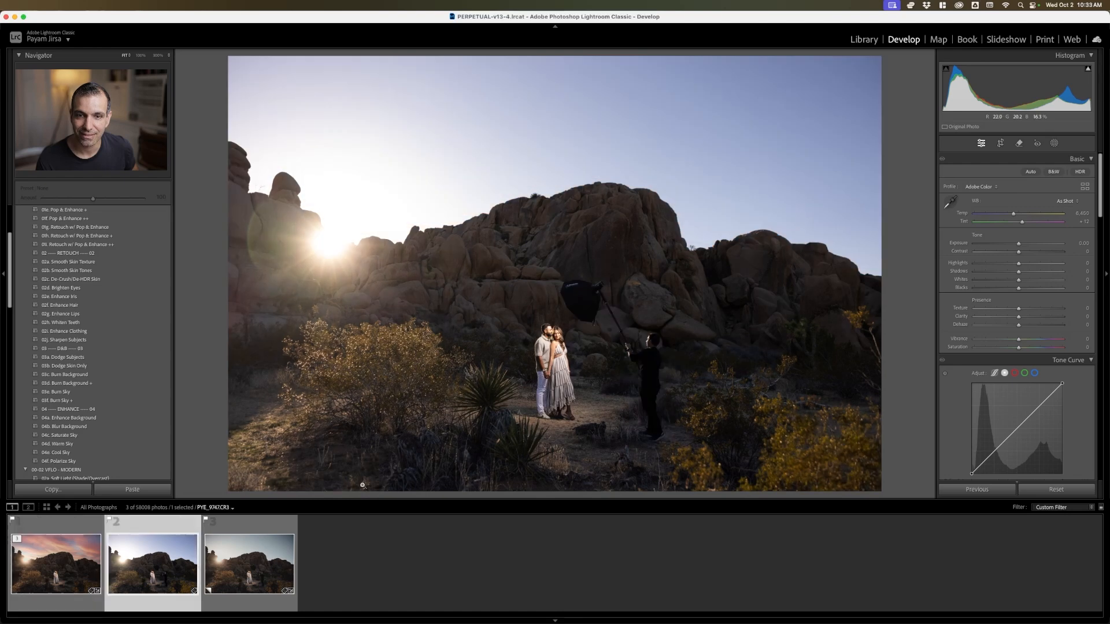
pyautogui.press('Left')
pyautogui.press('Right')
pyautogui.press('Left')
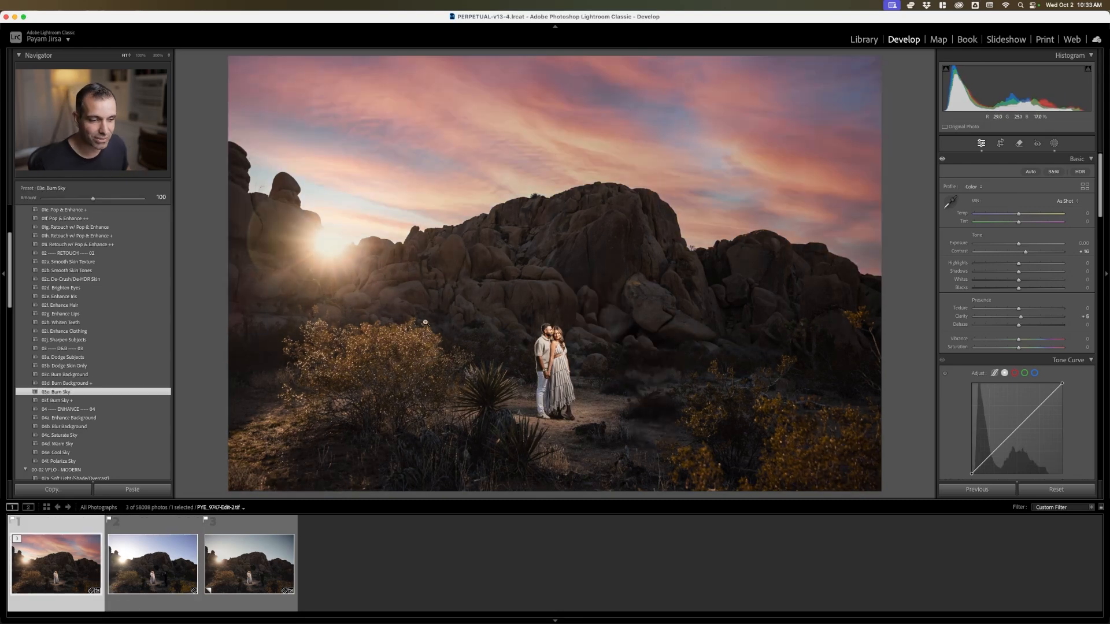
pyautogui.press('g')
pyautogui.click(465, 274)
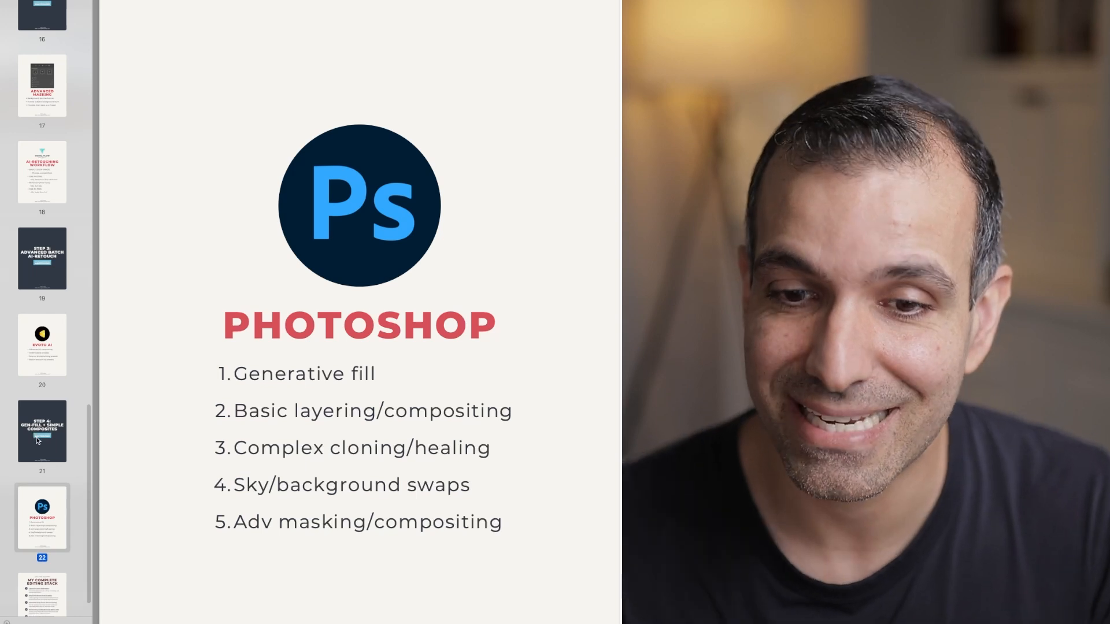
# In the Preview slide document, show page 23, My Complete Editing Stack, and follow its Lightroom Classic (RAW Editor) link
pyautogui.scroll(-1, 39, 428)
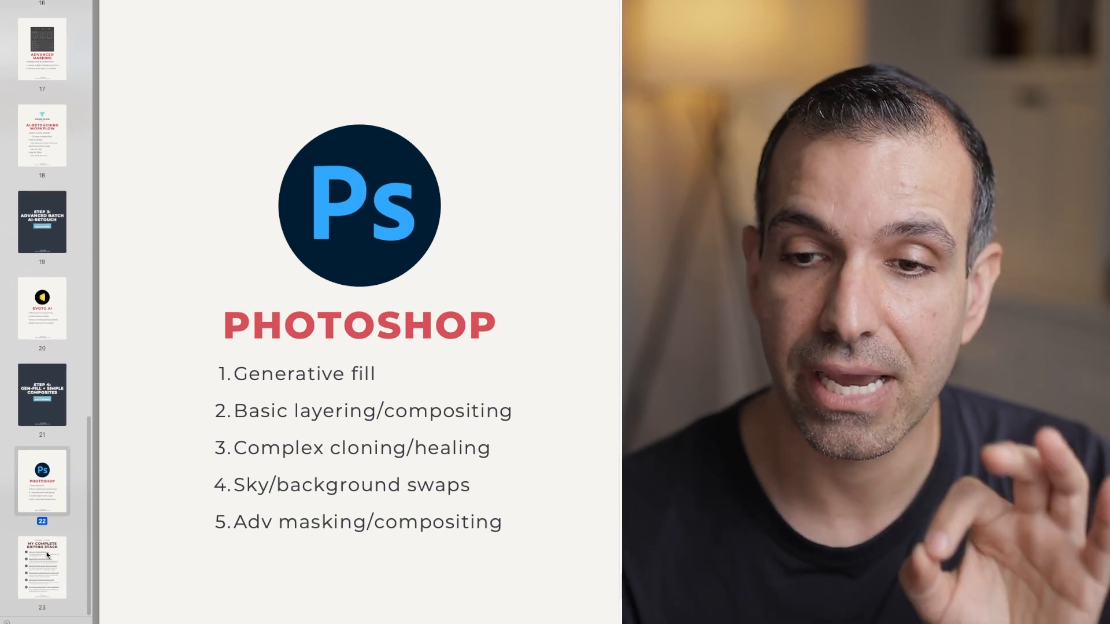
pyautogui.click(48, 555)
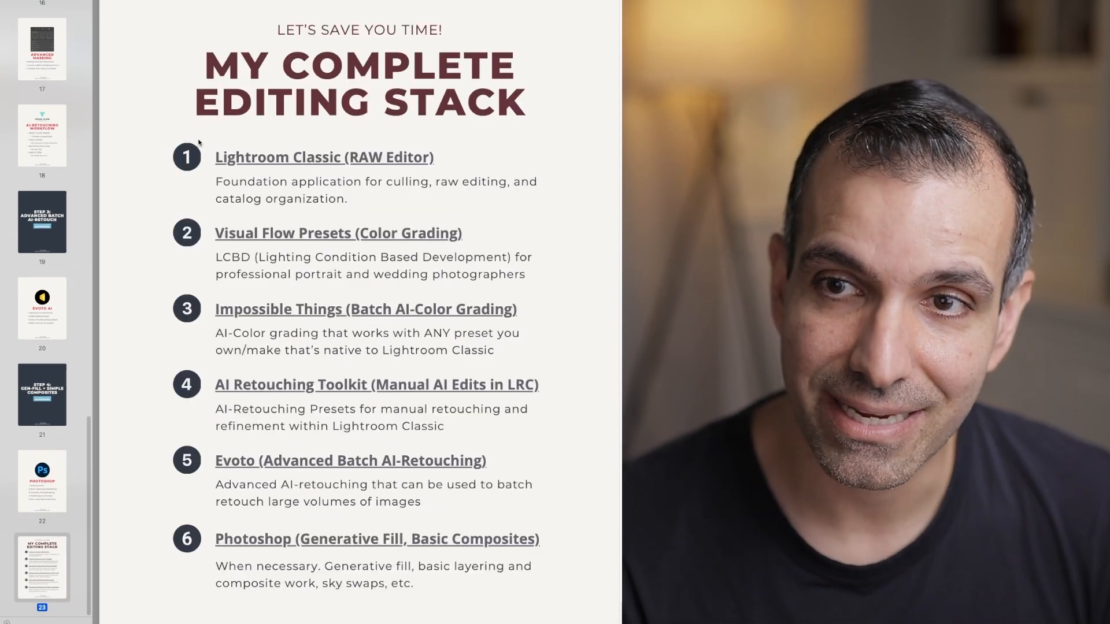
pyautogui.click(318, 159)
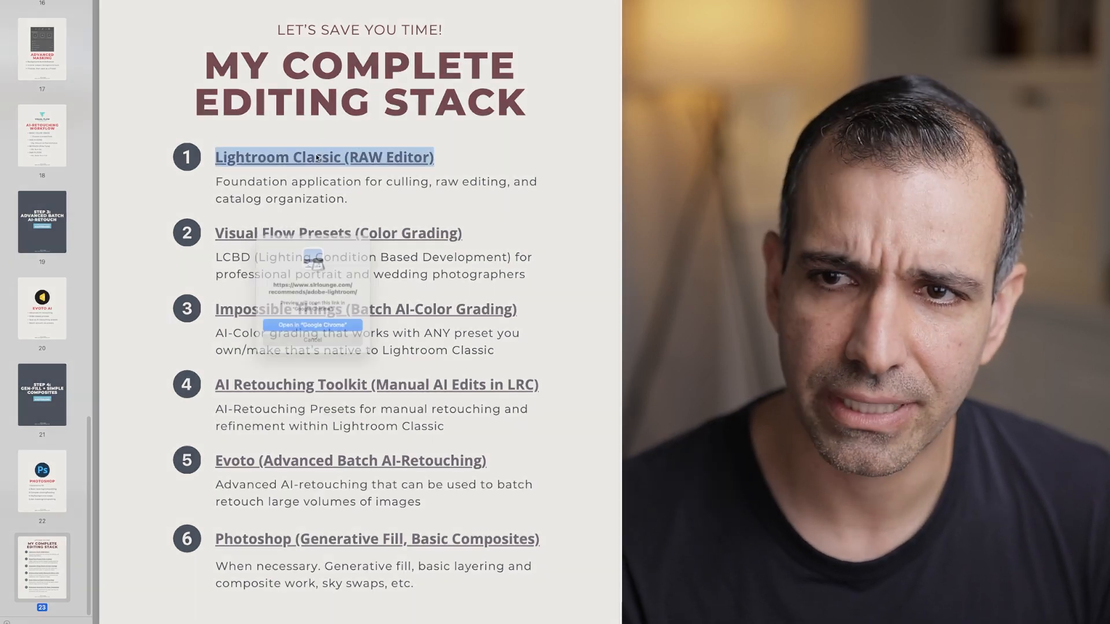
pyautogui.click(326, 331)
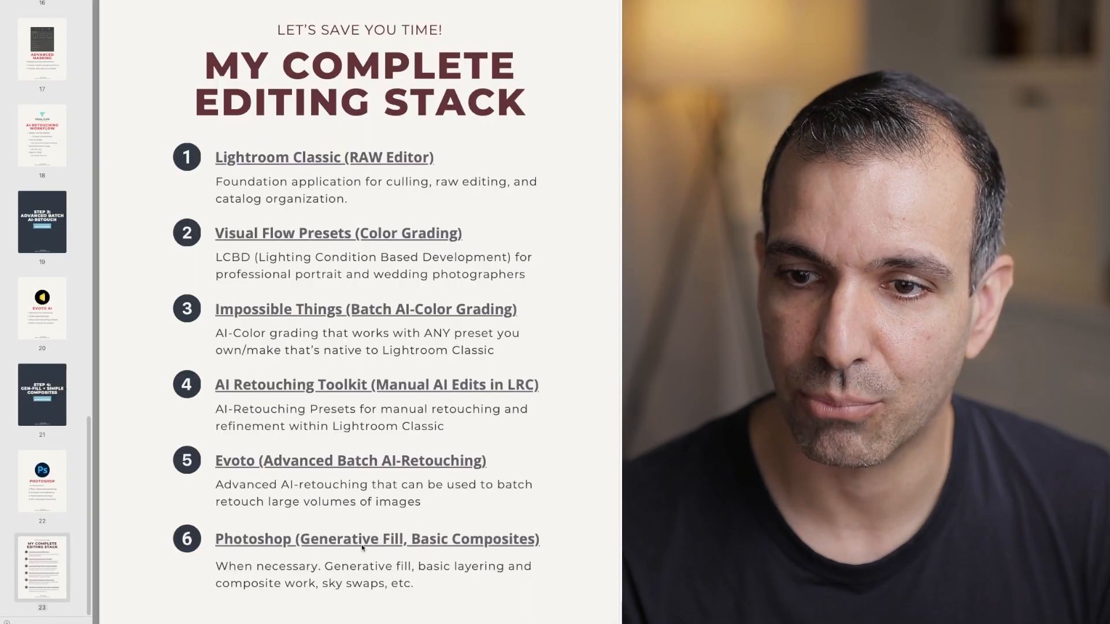
pyautogui.scroll(5, 36, 452)
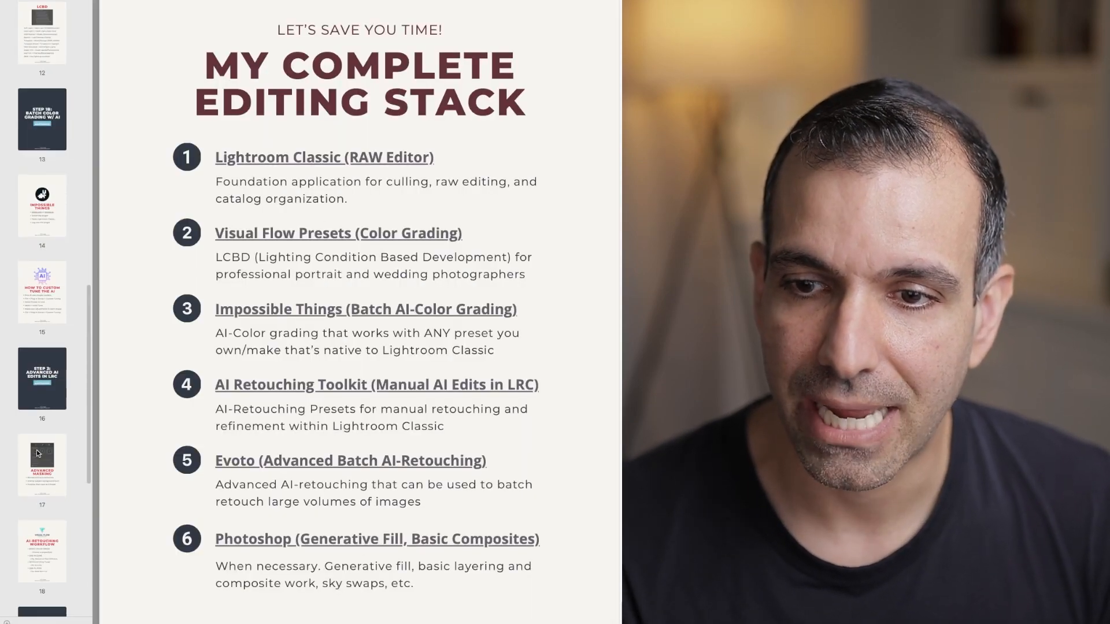